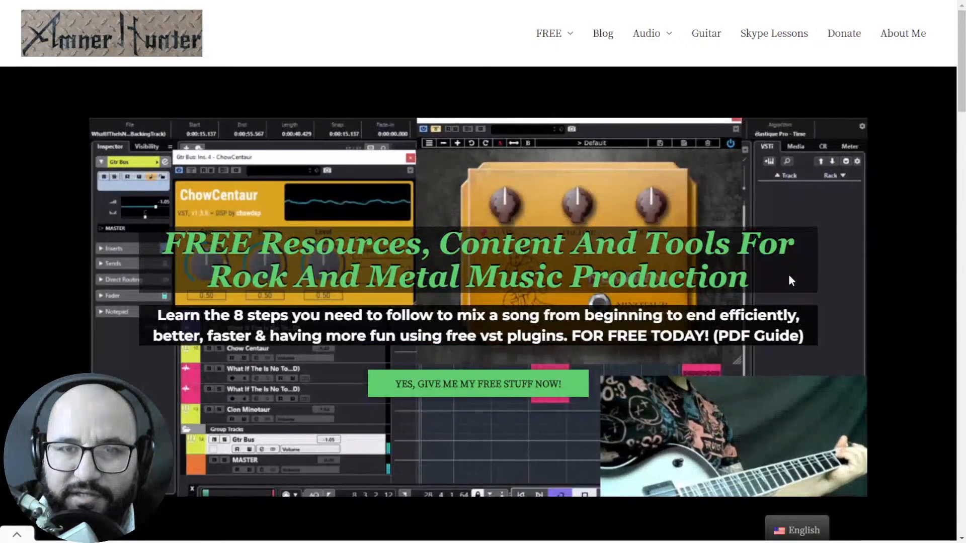
- Switch to the REAPER project and audition the full mix from the start and from around bars 7, 16 and 24, stopping playback at the end
{"action": "mouse_move", "coordinate": [554, 37]}
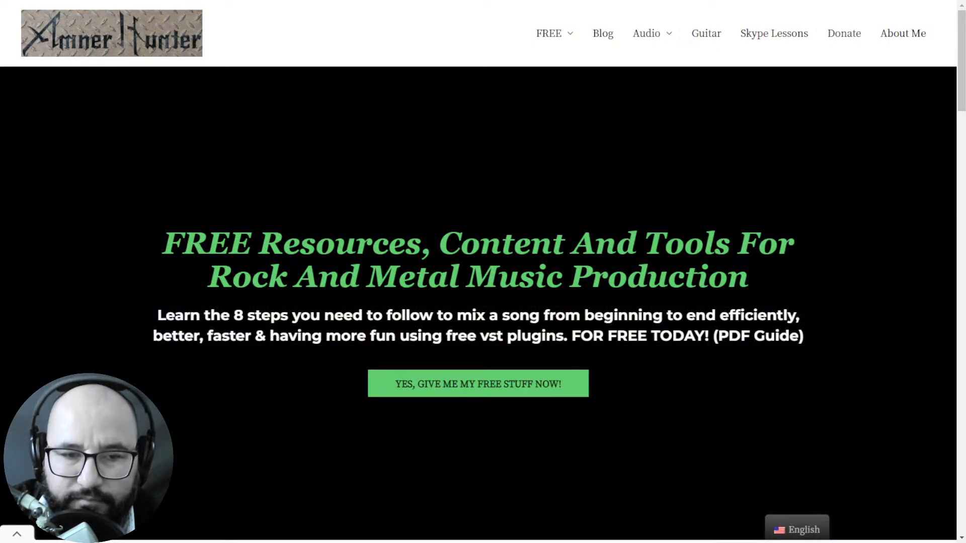
{"action": "key", "text": "alt+Tab"}
{"action": "key", "text": "alt+Tab"}
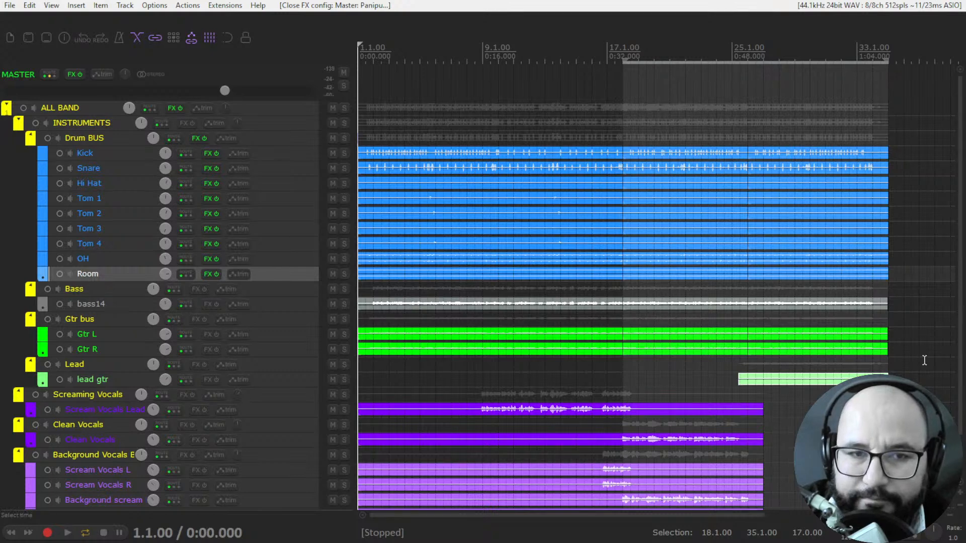
{"action": "key", "text": "space"}
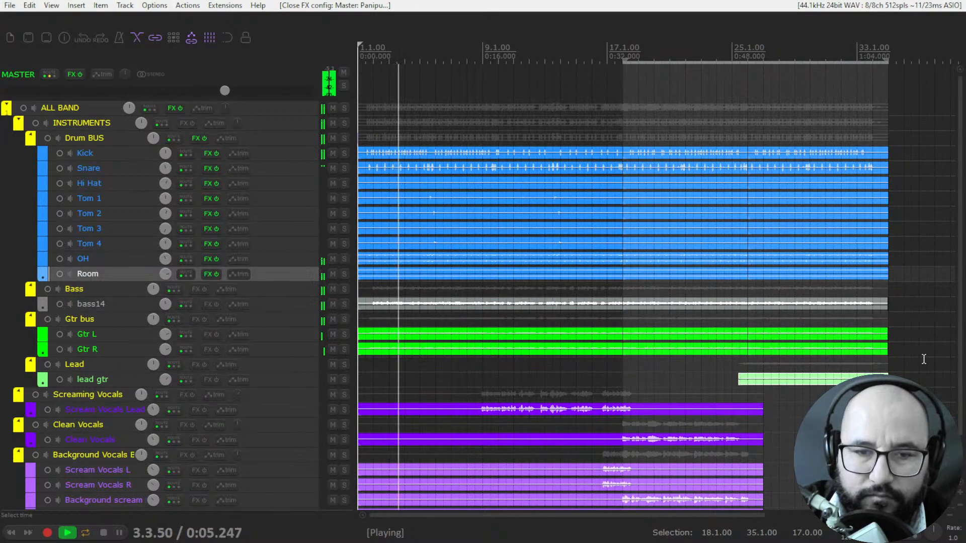
{"action": "left_click", "coordinate": [462, 88]}
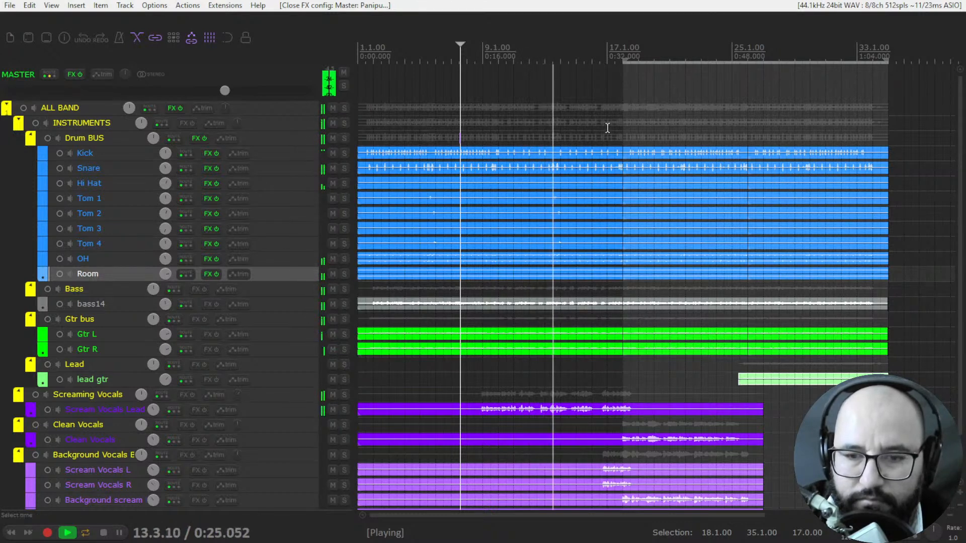
{"action": "left_click", "coordinate": [602, 75]}
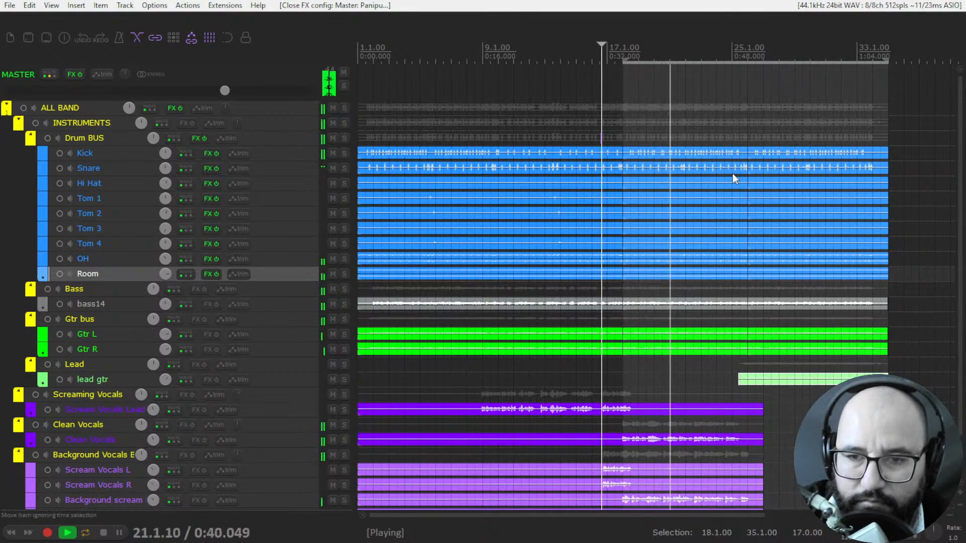
{"action": "left_click", "coordinate": [724, 56]}
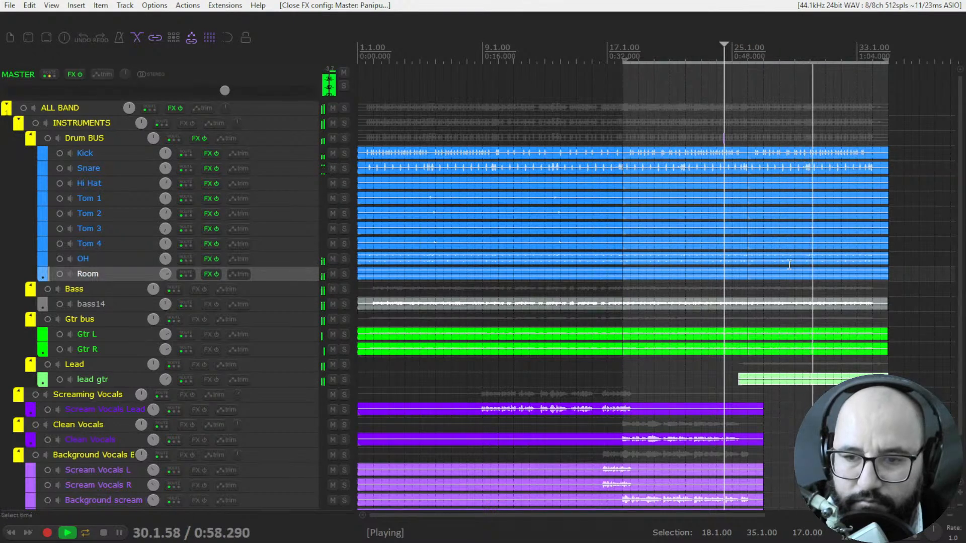
{"action": "key", "text": "space"}
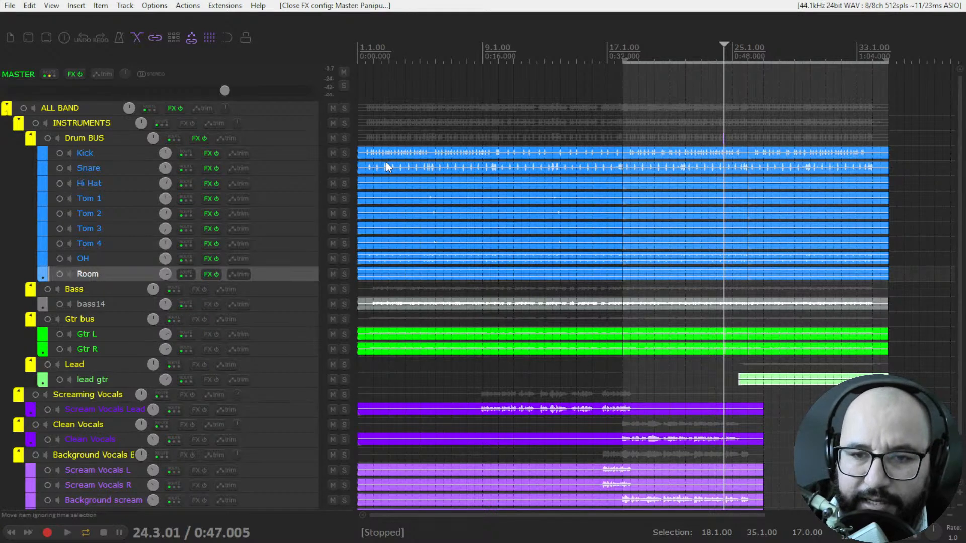
- Enlarge the Kick track to inspect its waveform, and shrink it back to a compact height
{"action": "left_click", "coordinate": [300, 158]}
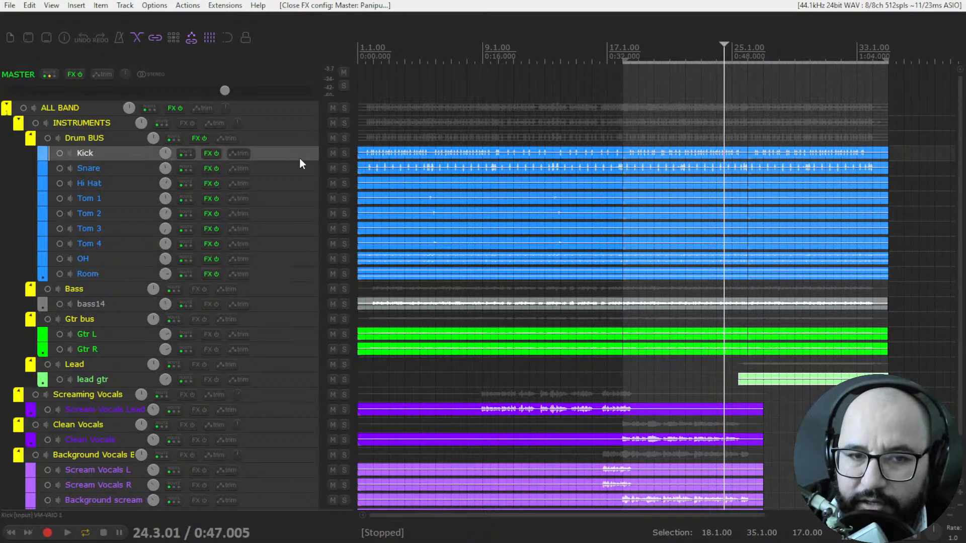
{"action": "left_click_drag", "start_coordinate": [301, 160], "coordinate": [303, 208]}
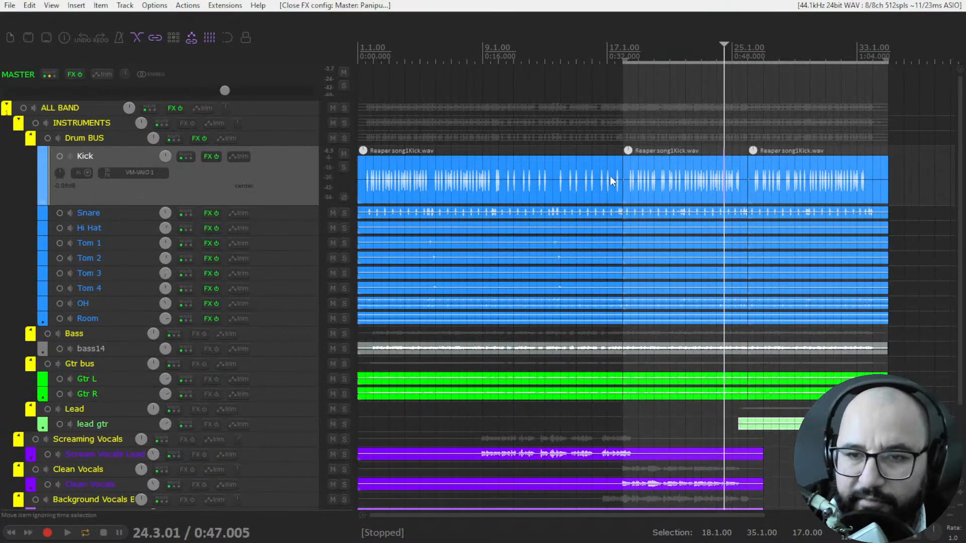
{"action": "left_click_drag", "start_coordinate": [297, 206], "coordinate": [296, 158]}
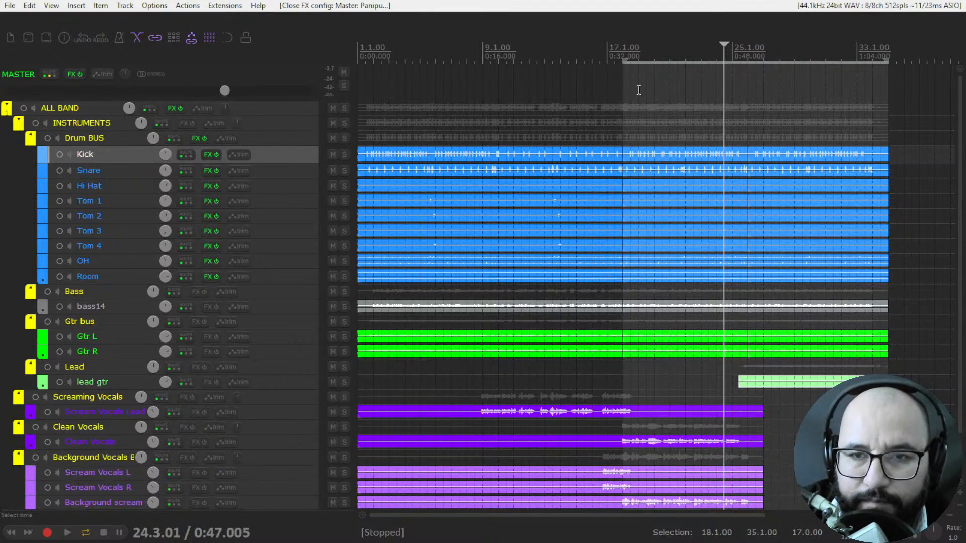
{"action": "left_click", "coordinate": [624, 58]}
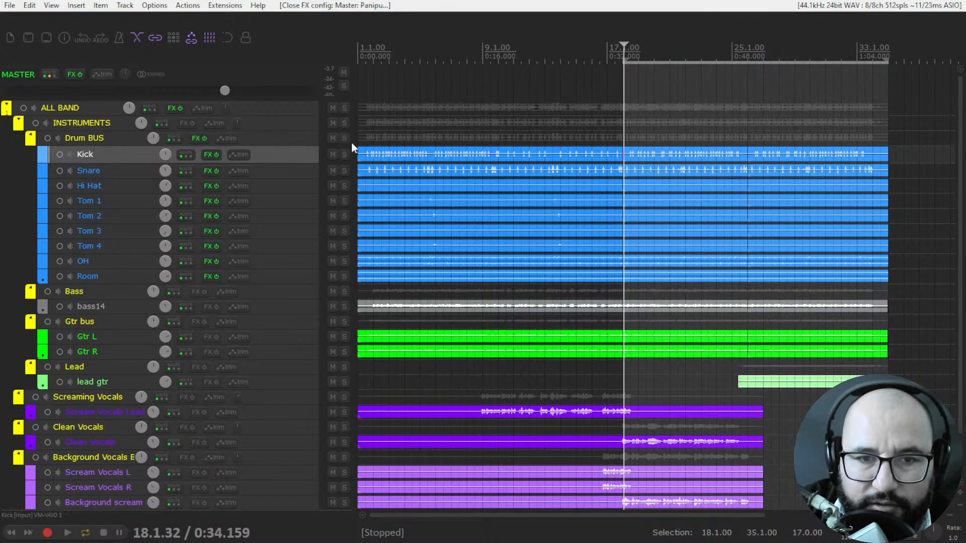
{"action": "left_click", "coordinate": [194, 138]}
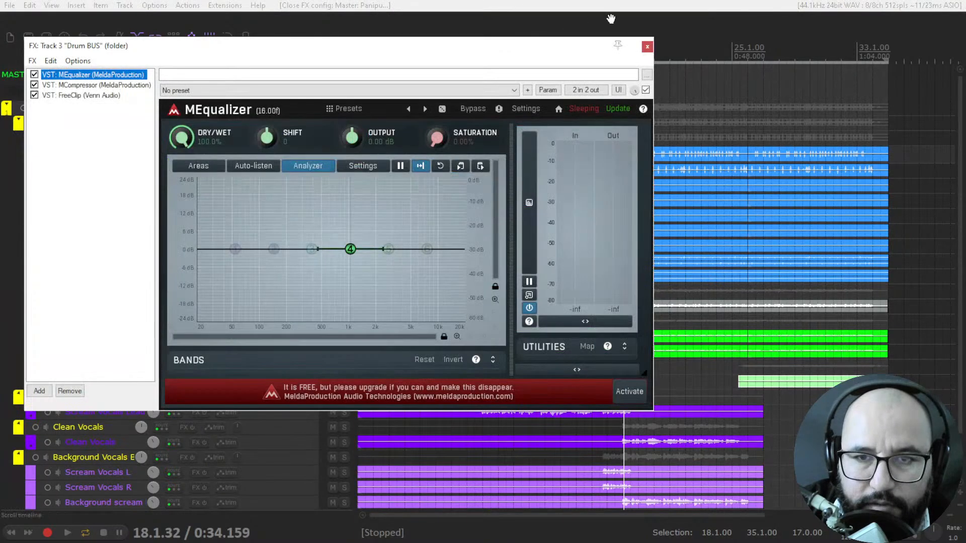
{"action": "left_click", "coordinate": [647, 46]}
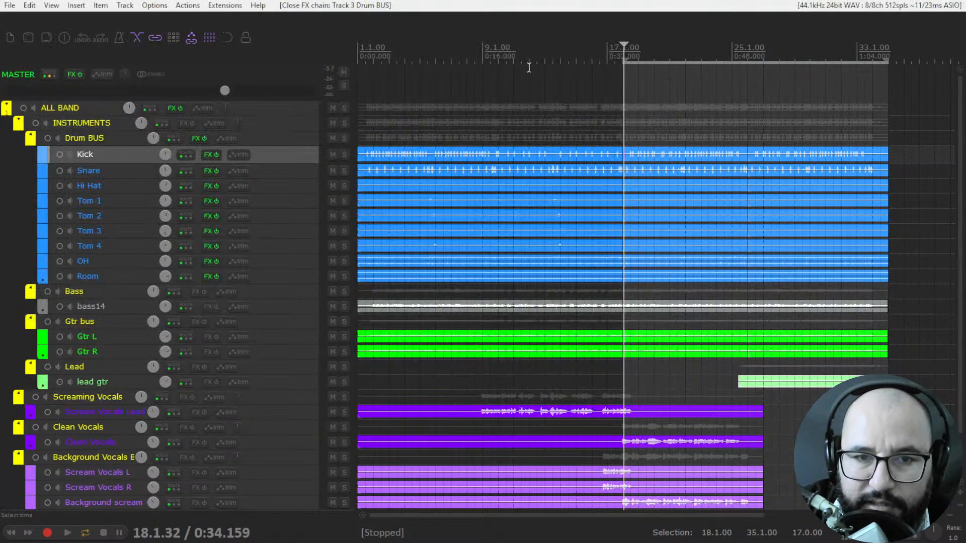
{"action": "left_click", "coordinate": [344, 138]}
{"action": "left_click", "coordinate": [494, 49]}
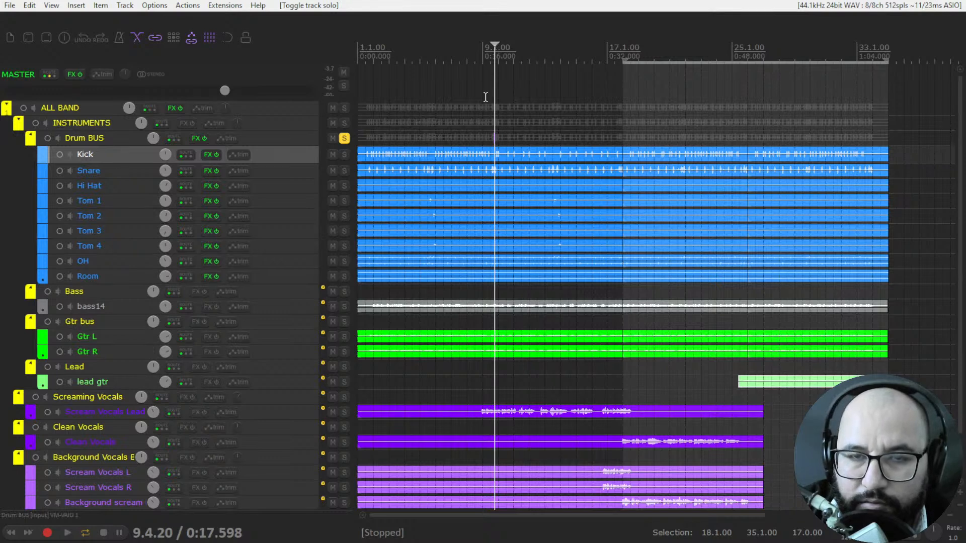
{"action": "left_click", "coordinate": [344, 139]}
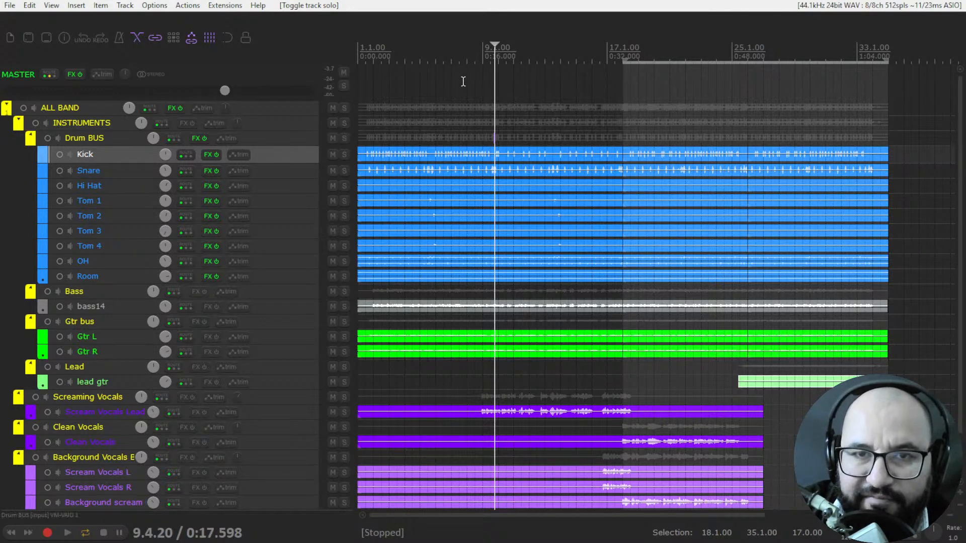
- Place the edit cursor near bar 9, solo the Drum BUS and open its MEqualizer clear of the track controls
{"action": "left_click", "coordinate": [484, 56]}
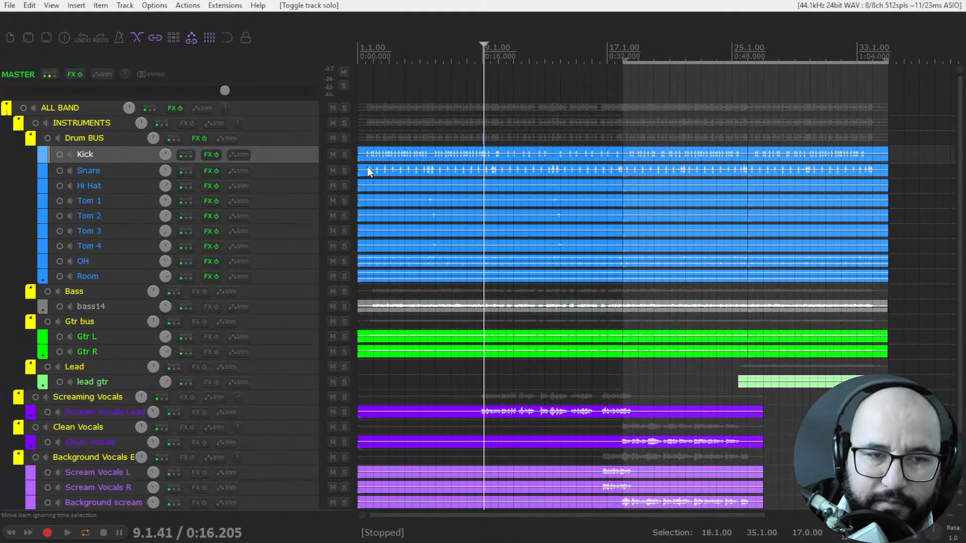
{"action": "left_click", "coordinate": [344, 138]}
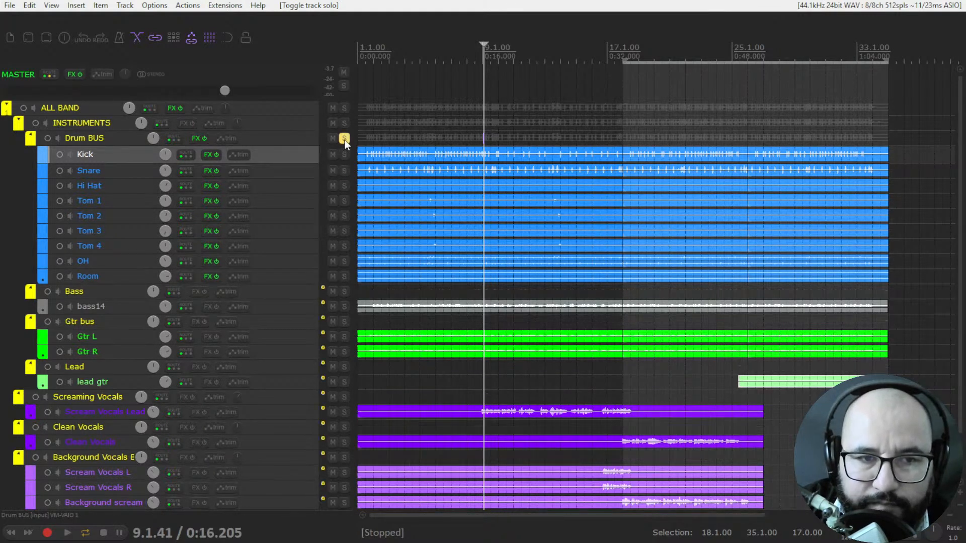
{"action": "left_click", "coordinate": [196, 138]}
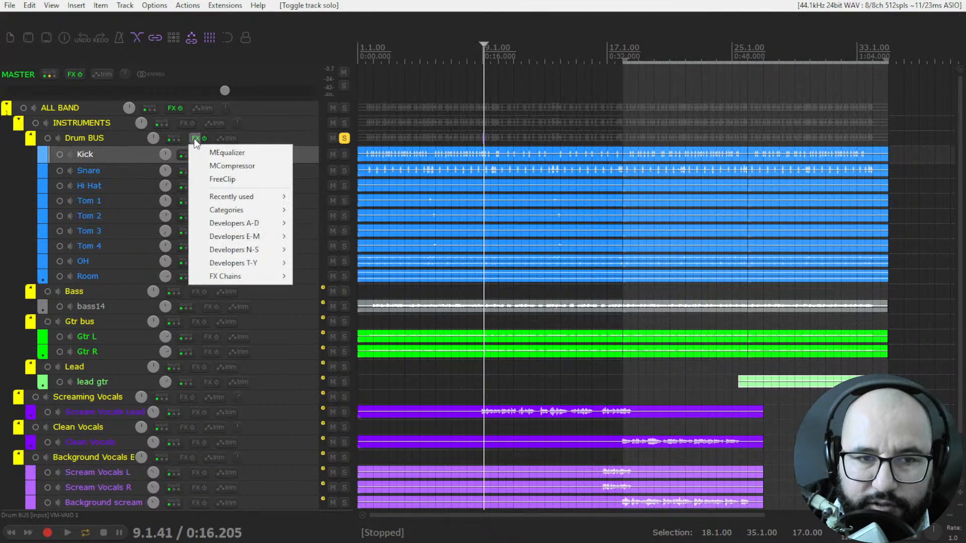
{"action": "left_click", "coordinate": [219, 151]}
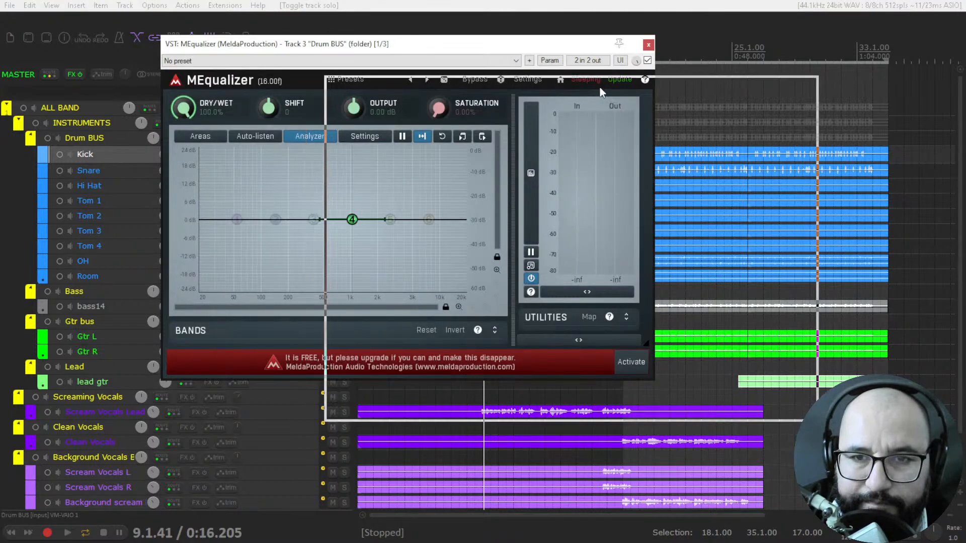
{"action": "left_click_drag", "start_coordinate": [441, 48], "coordinate": [532, 83]}
- Play the soloed drums, check them with the master output in mono, and return the master to stereo
{"action": "key", "text": "space"}
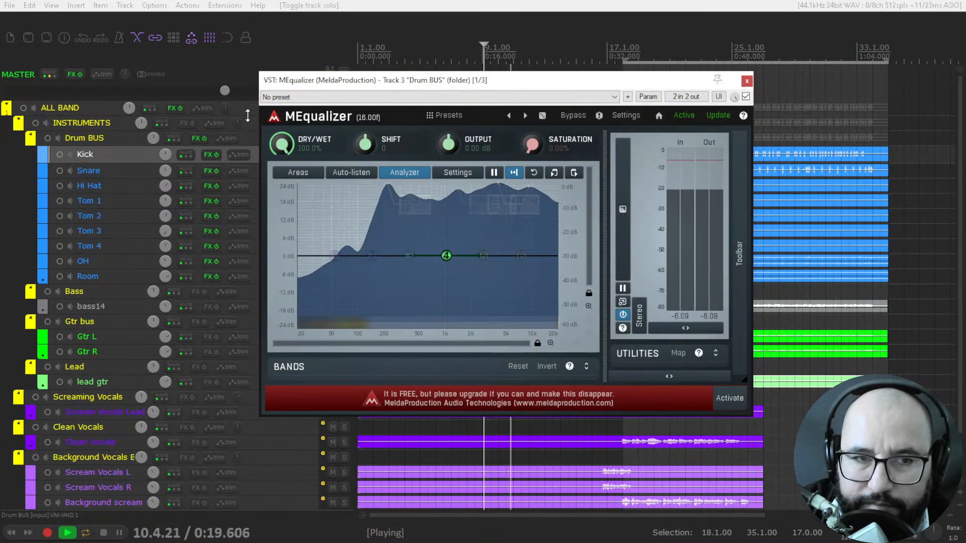
{"action": "left_click", "coordinate": [146, 74]}
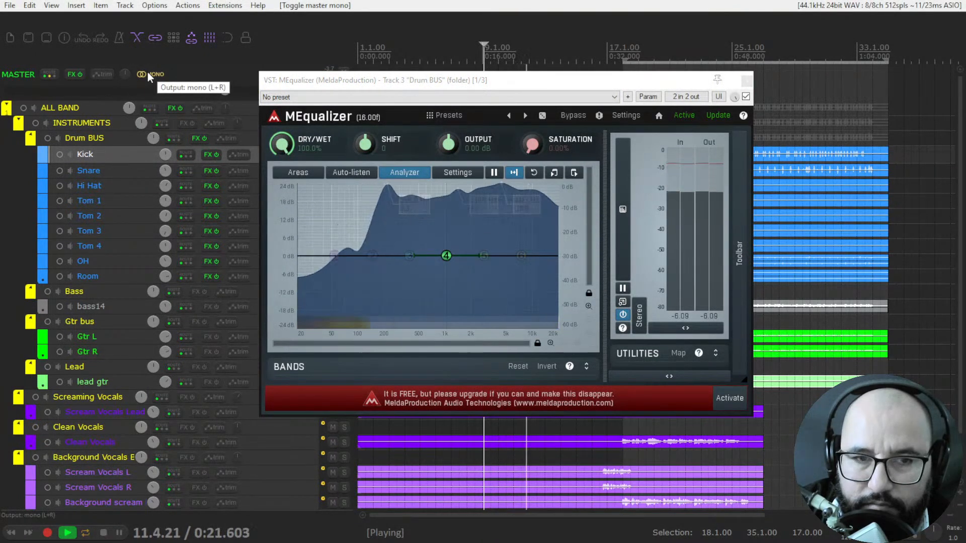
{"action": "left_click", "coordinate": [147, 72]}
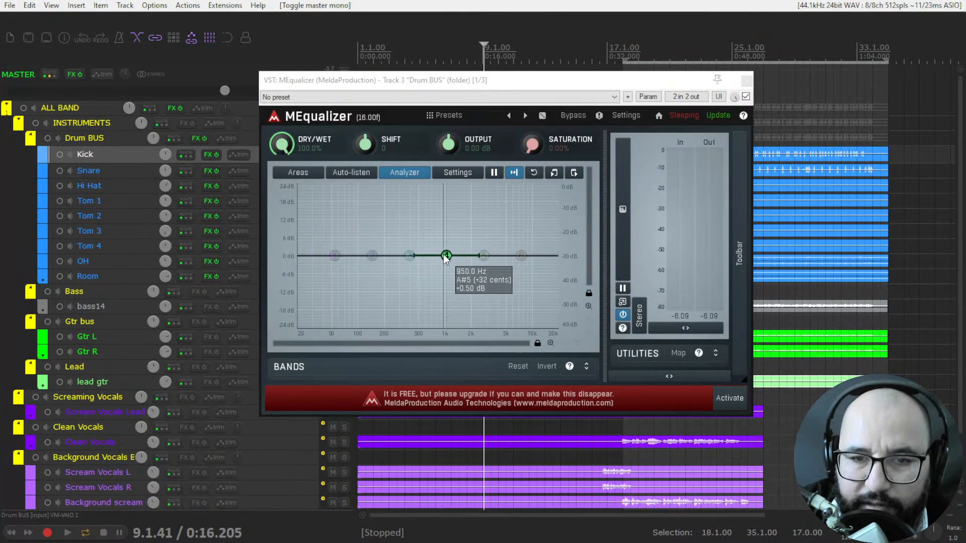
- Enable Auto-listen in MEqualizer and sweep a boosted band 4 through the midrange between about 450 and 620 Hz while the drums play
{"action": "left_click_drag", "start_coordinate": [447, 256], "coordinate": [415, 265]}
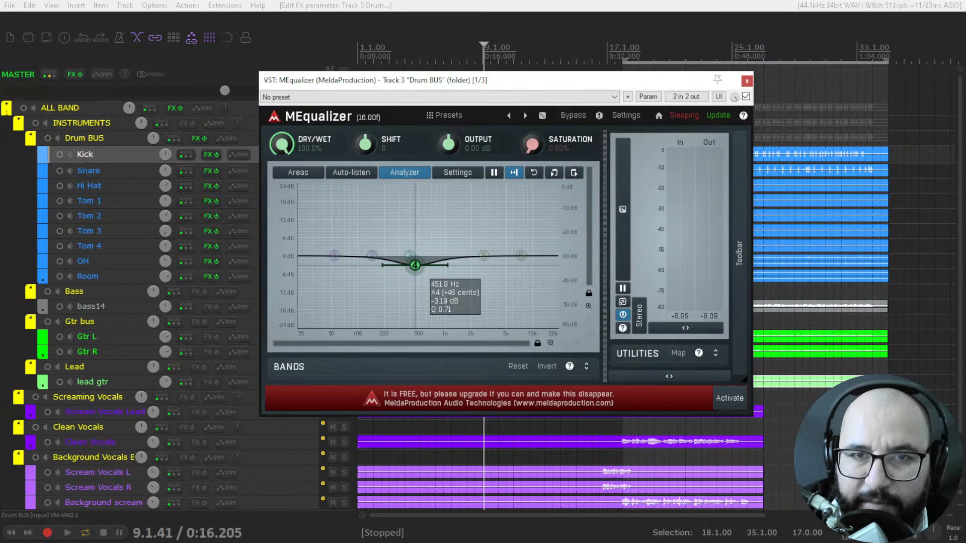
{"action": "left_click_drag", "start_coordinate": [413, 268], "coordinate": [410, 246]}
{"action": "left_click", "coordinate": [359, 175]}
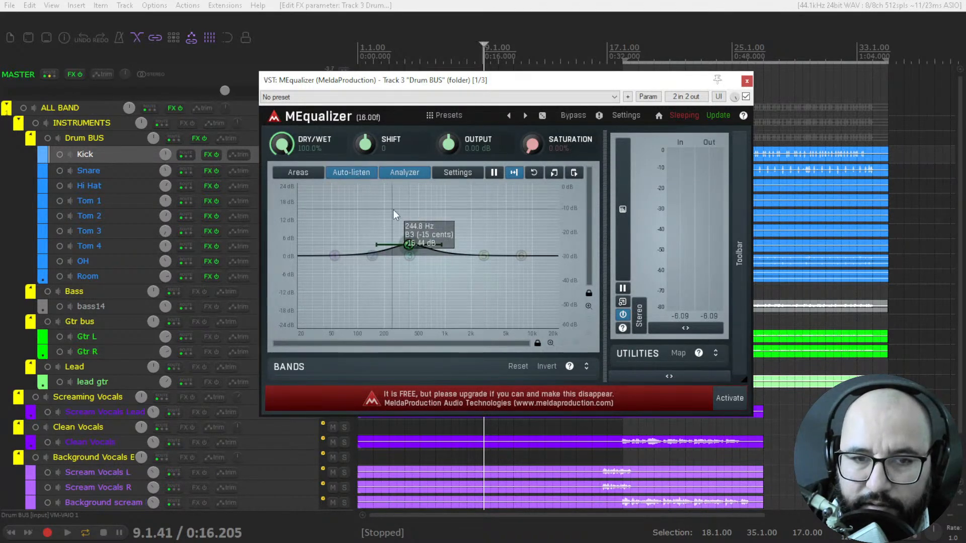
{"action": "key", "text": "space"}
{"action": "mouse_move", "coordinate": [412, 245]}
{"action": "left_mouse_down"}
{"action": "mouse_move", "coordinate": [398, 255]}
{"action": "mouse_move", "coordinate": [421, 222]}
{"action": "mouse_move", "coordinate": [423, 235]}
{"action": "mouse_move", "coordinate": [410, 235]}
{"action": "left_mouse_up"}
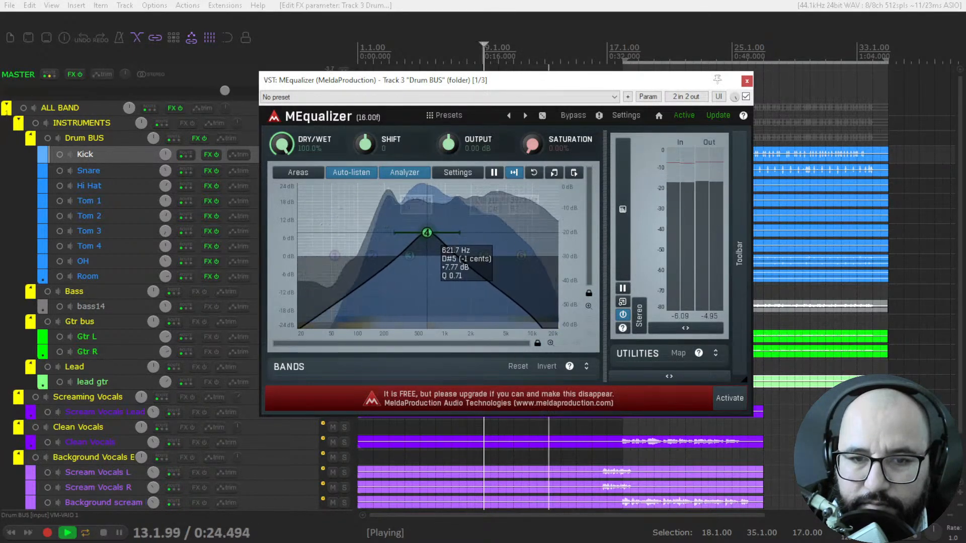
{"action": "left_click_drag", "start_coordinate": [421, 233], "coordinate": [426, 237]}
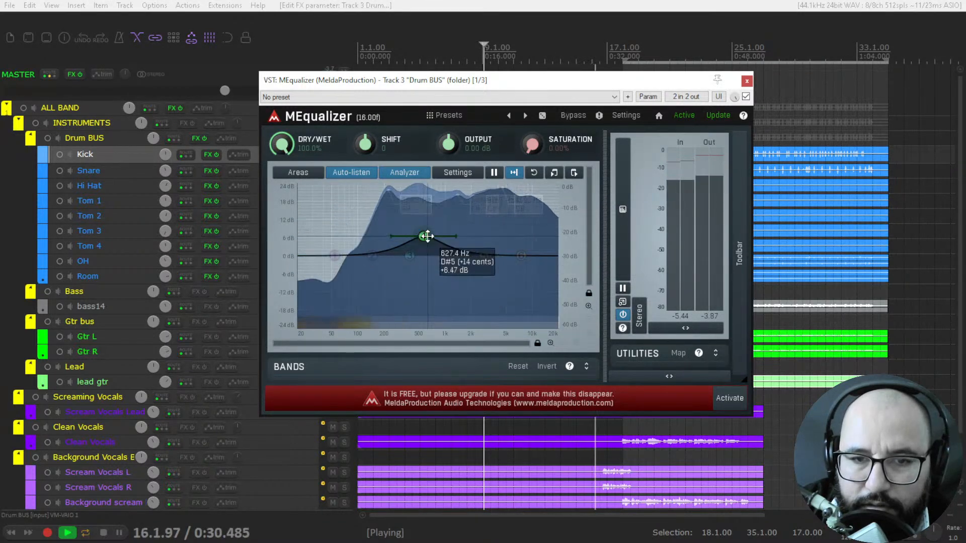
- Turn band 4 at 565 Hz into a cut of about -3.23 dB in its band settings, and stop playback
{"action": "double_click", "coordinate": [428, 236]}
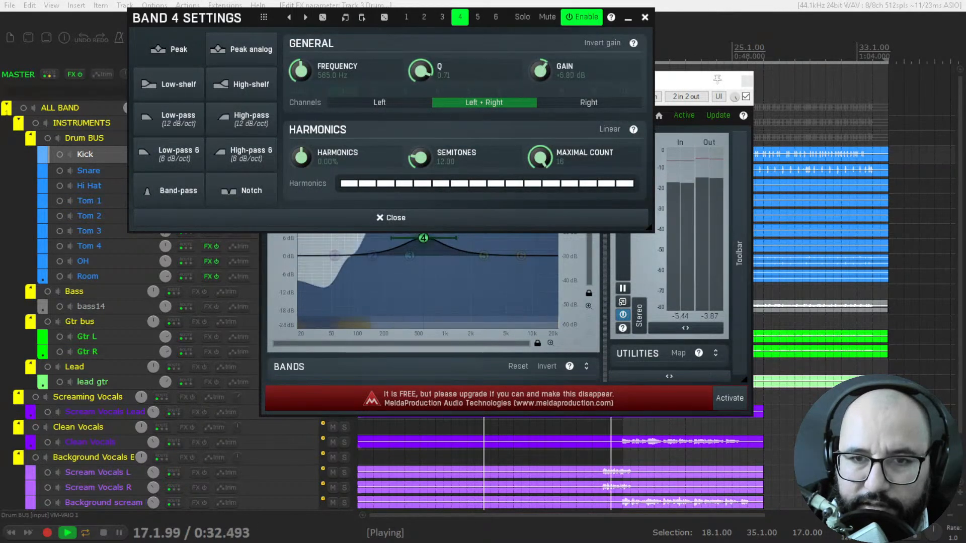
{"action": "mouse_move", "coordinate": [423, 267]}
{"action": "left_mouse_down"}
{"action": "mouse_move", "coordinate": [423, 302]}
{"action": "mouse_move", "coordinate": [424, 285]}
{"action": "left_mouse_up"}
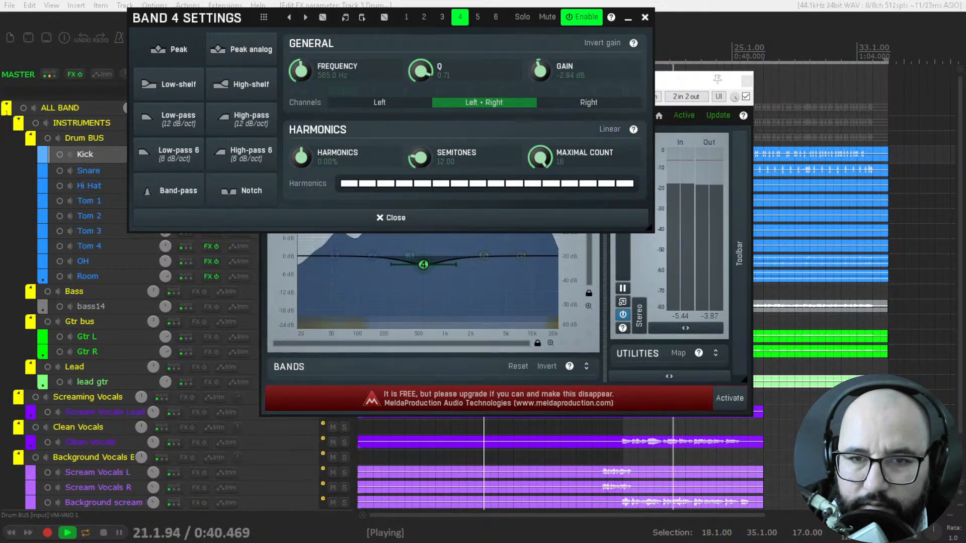
{"action": "left_click_drag", "start_coordinate": [542, 73], "coordinate": [542, 76]}
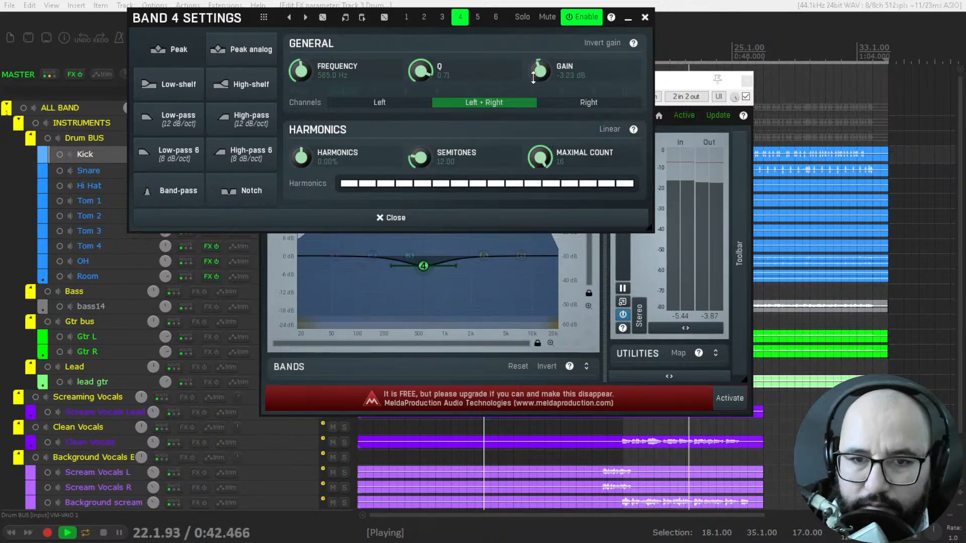
{"action": "left_click", "coordinate": [644, 17]}
{"action": "key", "text": "space"}
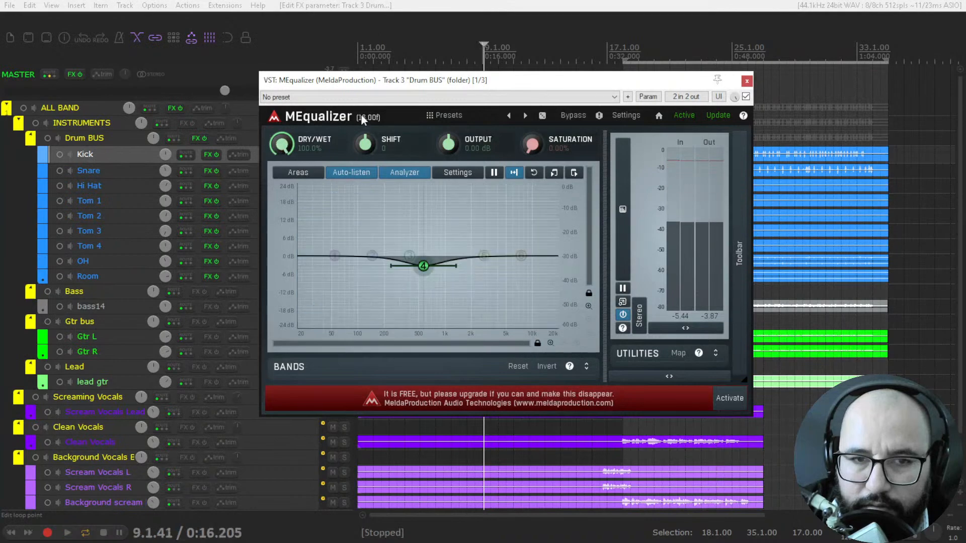
- Unsolo the Drum BUS and compare the full mix with MEqualizer bypassed and enabled during playback
{"action": "left_click_drag", "start_coordinate": [268, 88], "coordinate": [421, 73]}
{"action": "left_click", "coordinate": [345, 138]}
{"action": "key", "text": "space"}
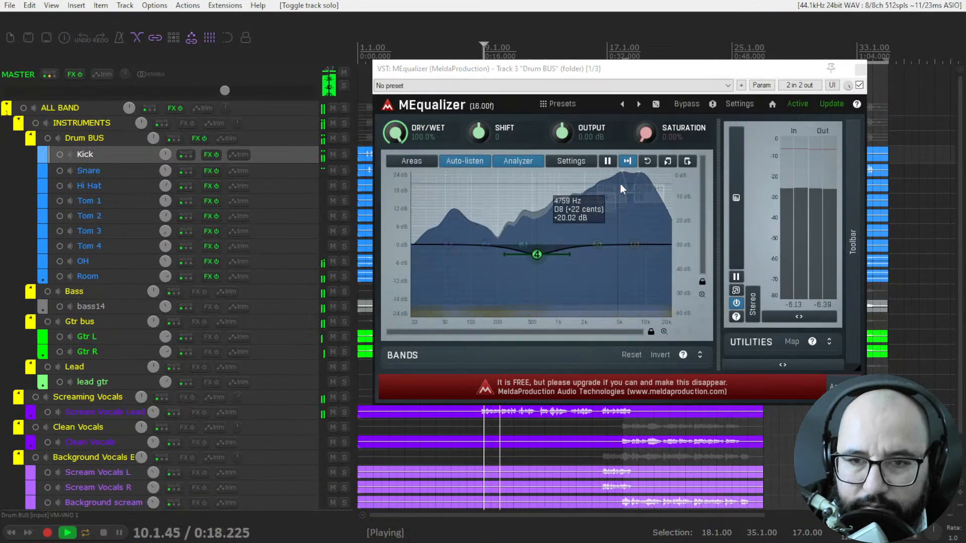
{"action": "left_click", "coordinate": [862, 85]}
{"action": "left_click", "coordinate": [860, 85]}
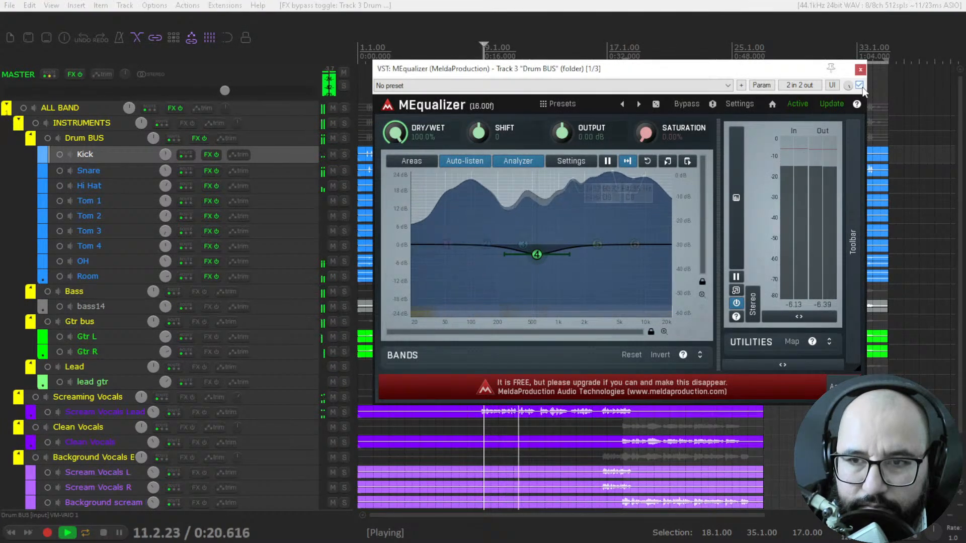
- Solo the Drum BUS again and replay the drums from bar 9 with the equalizer active
{"action": "left_click", "coordinate": [344, 137]}
{"action": "key", "text": "space"}
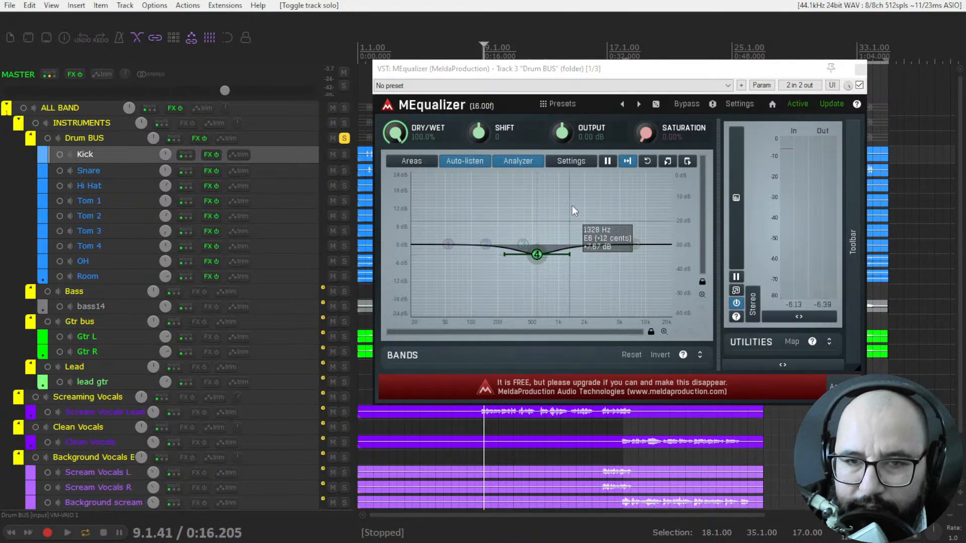
{"action": "left_click_drag", "start_coordinate": [569, 68], "coordinate": [555, 69]}
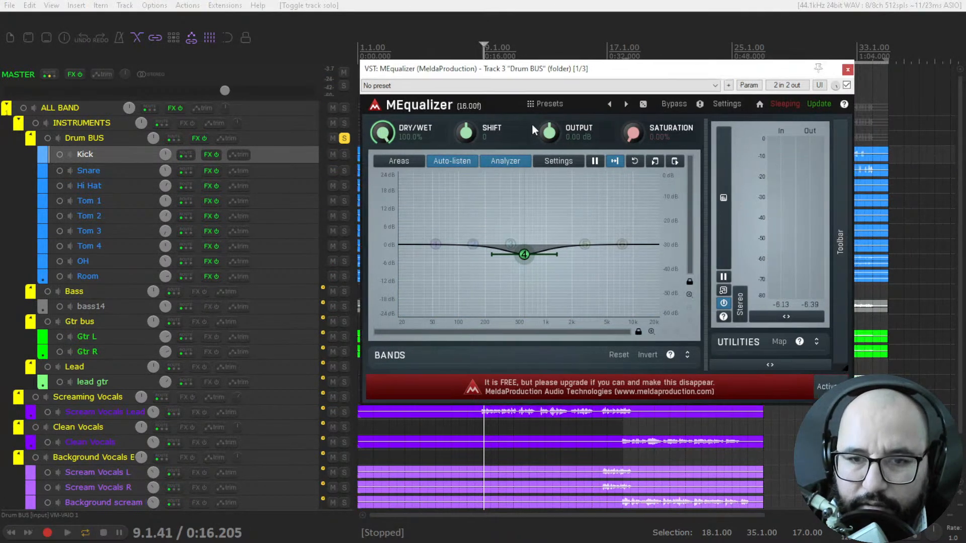
{"action": "key", "text": "space"}
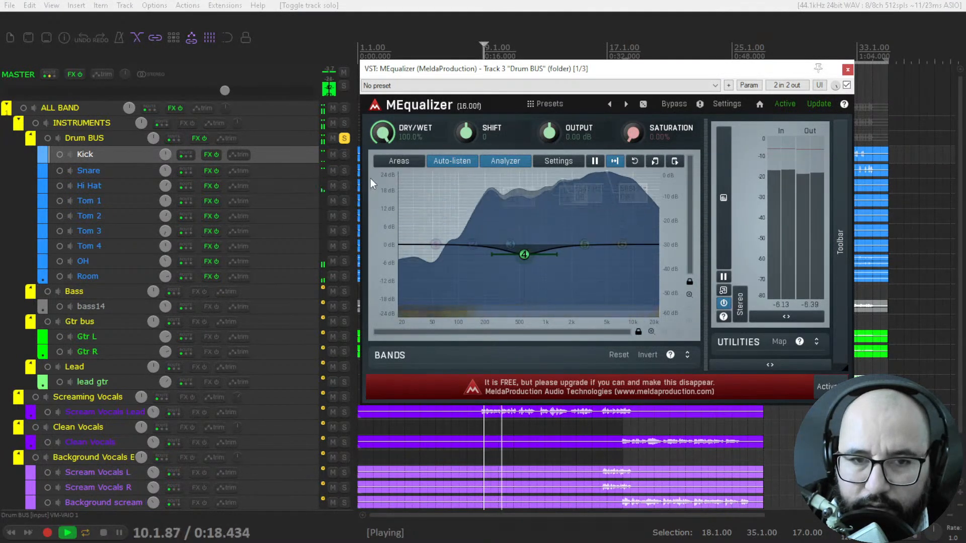
- Boost band 2 by about 2 dB near 80 Hz in MEqualizer, replaying the drums from bar 9 with Auto-listen turned off
{"action": "key", "text": "space"}
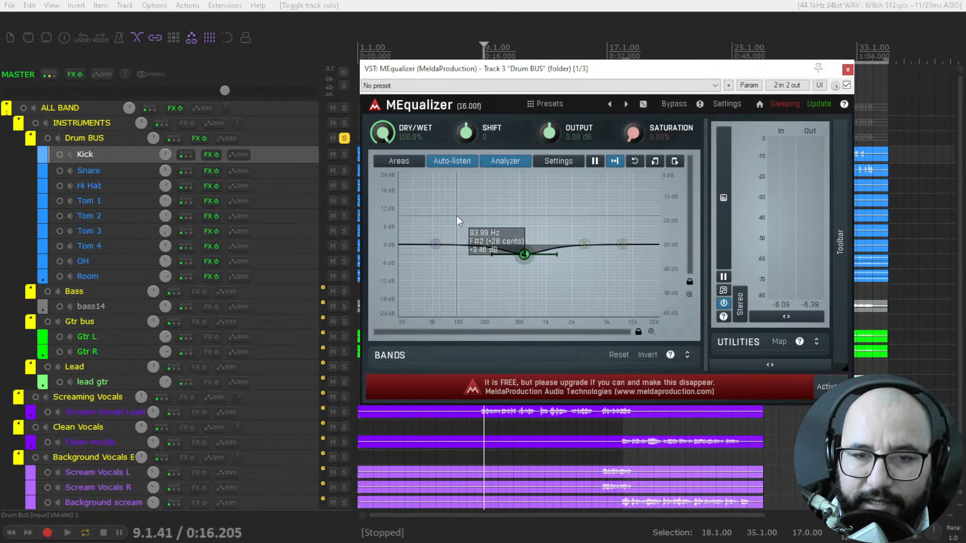
{"action": "key", "text": "space"}
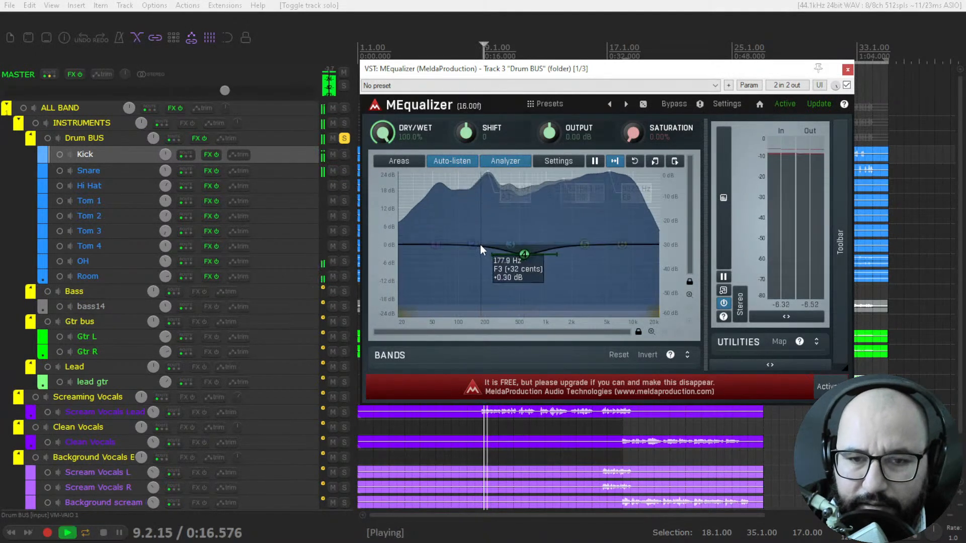
{"action": "mouse_move", "coordinate": [471, 242]}
{"action": "left_mouse_down"}
{"action": "mouse_move", "coordinate": [449, 228]}
{"action": "mouse_move", "coordinate": [459, 235]}
{"action": "mouse_move", "coordinate": [453, 210]}
{"action": "mouse_move", "coordinate": [453, 239]}
{"action": "left_mouse_up"}
{"action": "key", "text": "space"}
{"action": "key", "text": "space"}
{"action": "key", "text": "space"}
{"action": "key", "text": "space"}
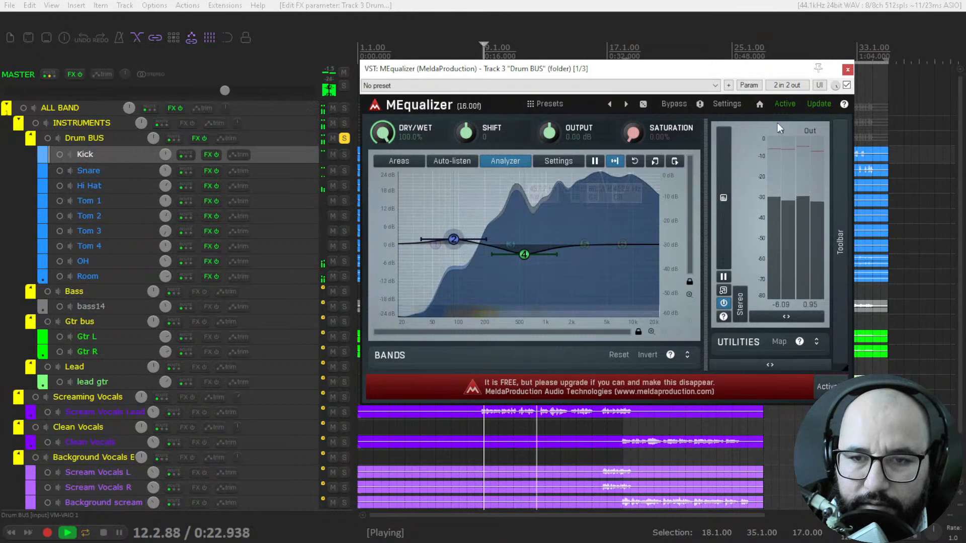
- Compare the soloed drums with MEqualizer bypassed and enabled, and stop playback
{"action": "left_click", "coordinate": [847, 85]}
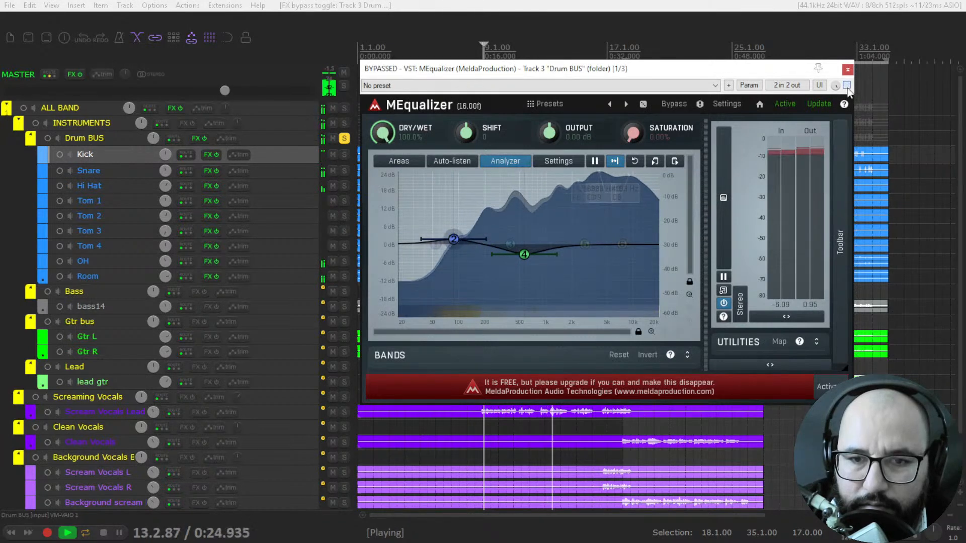
{"action": "left_click", "coordinate": [847, 86]}
{"action": "left_click_drag", "start_coordinate": [588, 69], "coordinate": [544, 70]}
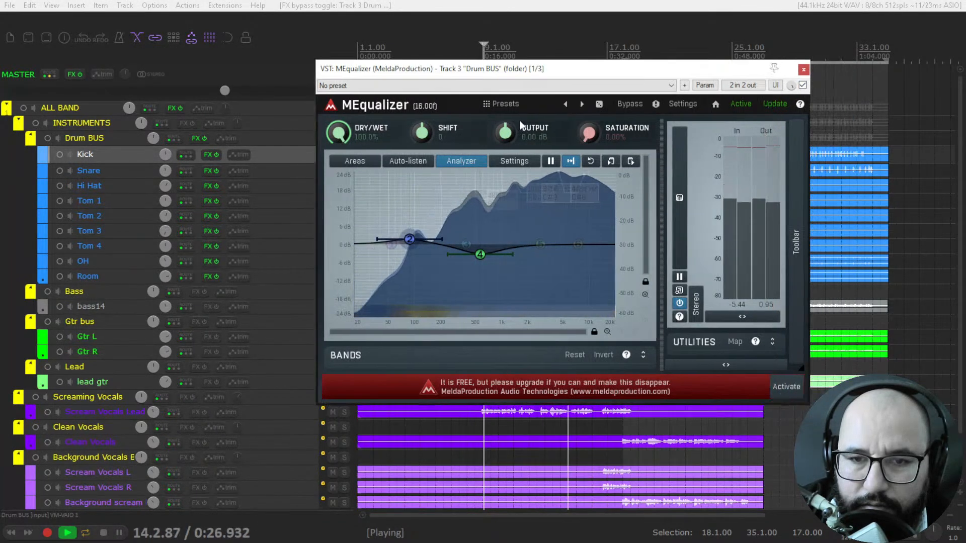
{"action": "key", "text": "space"}
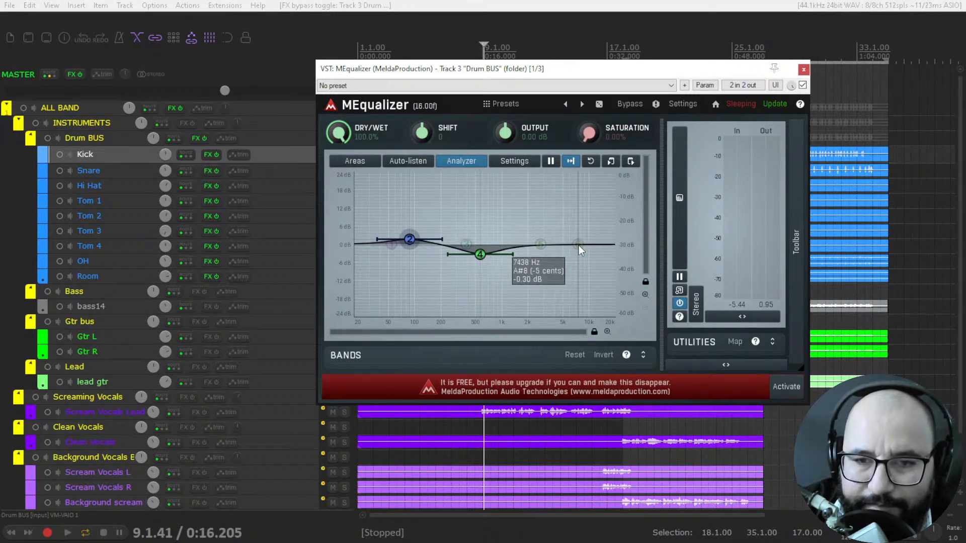
- Enable Auto-listen and sweep a narrow band 5 boost from about 4 kHz up to around 7 kHz
{"action": "left_click_drag", "start_coordinate": [578, 244], "coordinate": [556, 214]}
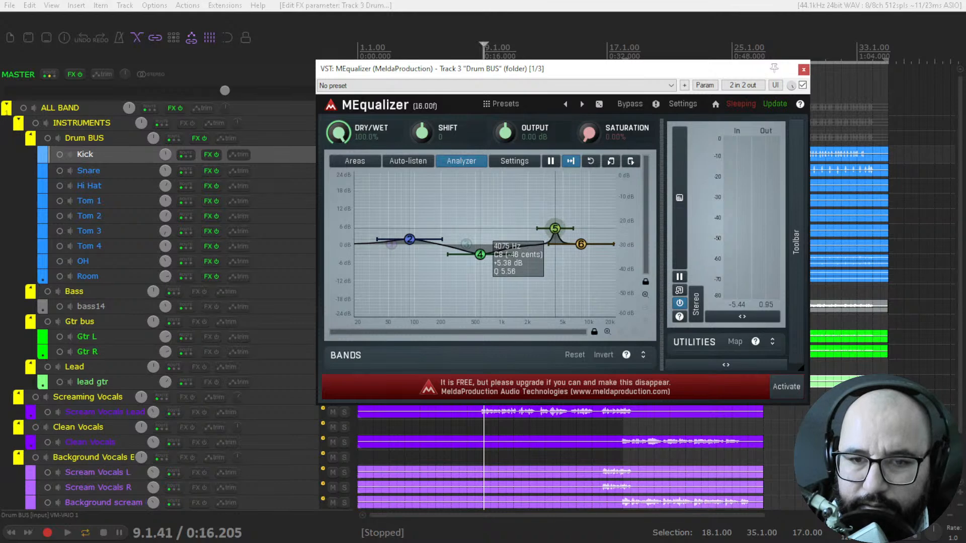
{"action": "key", "text": "space"}
{"action": "left_click_drag", "start_coordinate": [554, 222], "coordinate": [577, 212]}
{"action": "left_click", "coordinate": [415, 159]}
{"action": "key", "text": "space"}
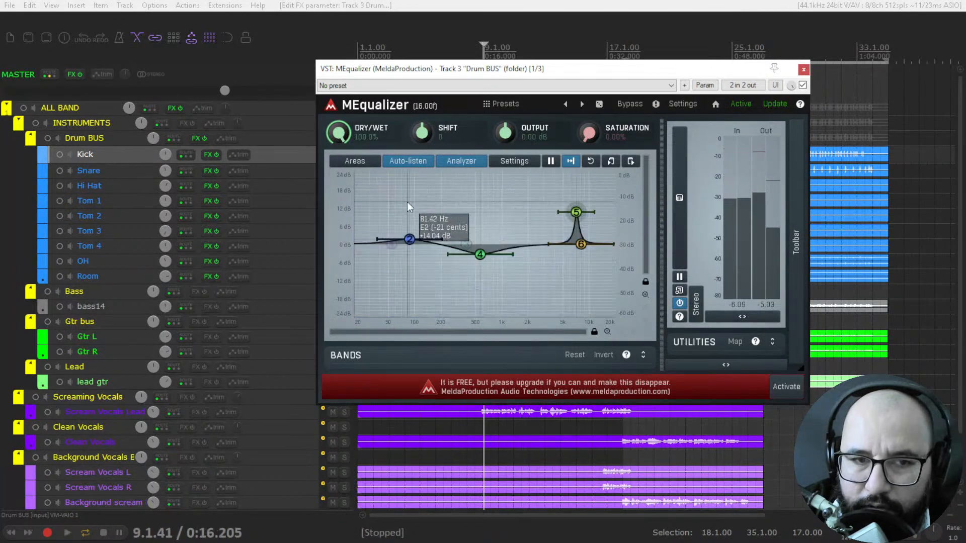
- Switch the master to mono, unsolo the Drum BUS and play the full mix
{"action": "left_click_drag", "start_coordinate": [410, 75], "coordinate": [418, 79]}
{"action": "left_click", "coordinate": [157, 73]}
{"action": "left_click", "coordinate": [344, 139]}
{"action": "key", "text": "space"}
- Raise band 5 to +17.53 dB at 8093 Hz and check it in its band settings during playback
{"action": "left_click_drag", "start_coordinate": [503, 78], "coordinate": [460, 76]}
{"action": "mouse_move", "coordinate": [600, 209]}
{"action": "left_mouse_down"}
{"action": "mouse_move", "coordinate": [594, 200]}
{"action": "mouse_move", "coordinate": [574, 209]}
{"action": "mouse_move", "coordinate": [594, 209]}
{"action": "mouse_move", "coordinate": [573, 201]}
{"action": "mouse_move", "coordinate": [596, 199]}
{"action": "left_mouse_up"}
{"action": "key", "text": "space"}
{"action": "key", "text": "space"}
{"action": "key", "text": "space"}
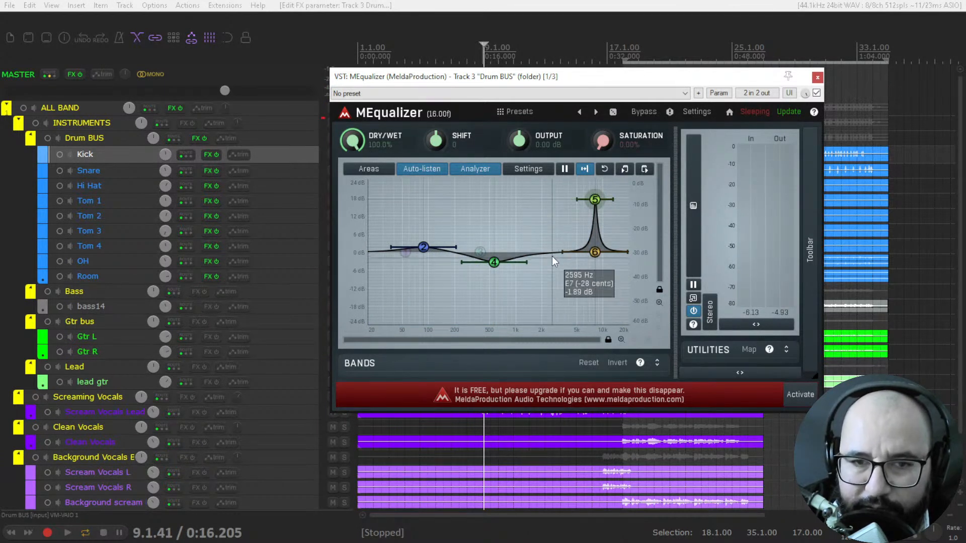
{"action": "right_click", "coordinate": [596, 199]}
{"action": "key", "text": "space"}
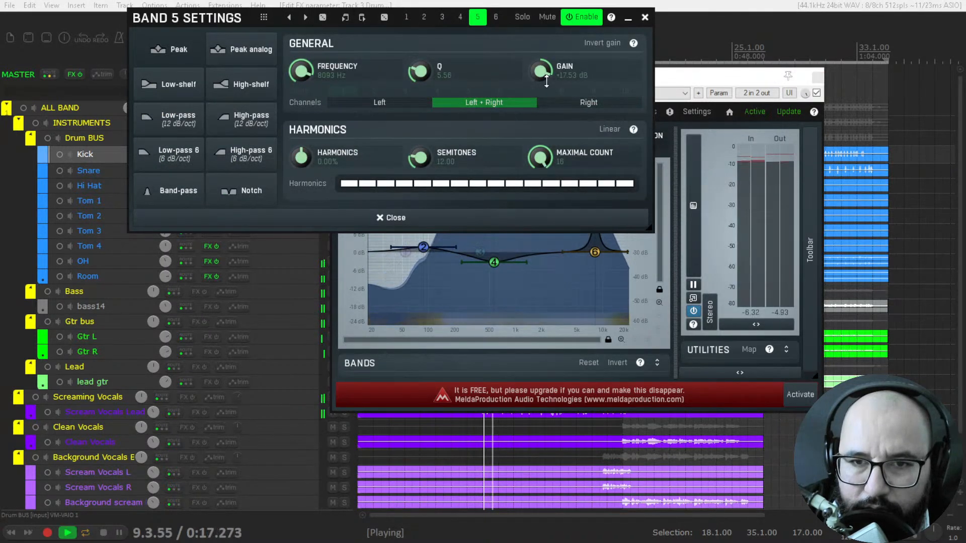
{"action": "key", "text": "space"}
{"action": "left_click", "coordinate": [645, 18]}
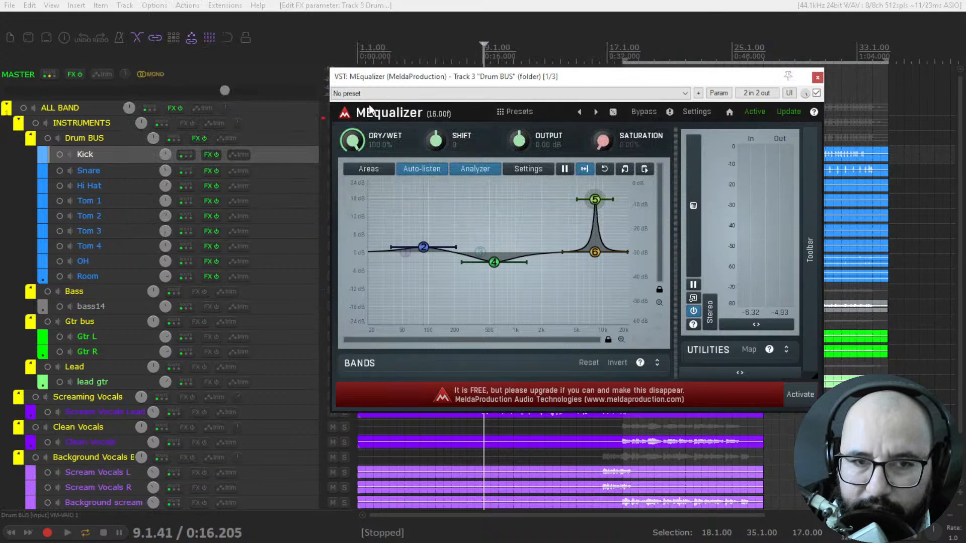
- Turn off master mono and play from bar 9 with only the Drum BUS soloed
{"action": "left_click_drag", "start_coordinate": [392, 78], "coordinate": [428, 78]}
{"action": "left_click", "coordinate": [344, 139]}
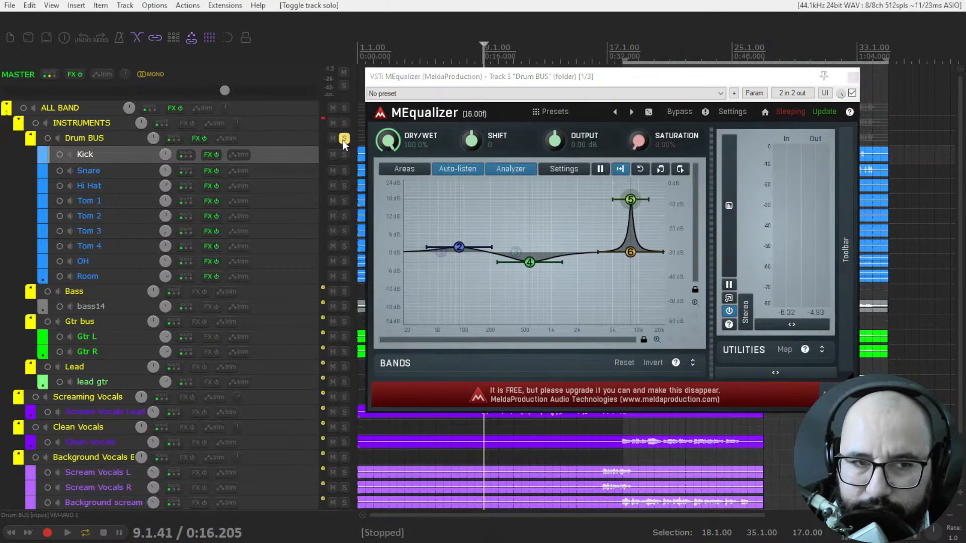
{"action": "left_click", "coordinate": [344, 154]}
{"action": "key", "text": "space"}
{"action": "left_click", "coordinate": [150, 76]}
{"action": "left_click", "coordinate": [345, 153]}
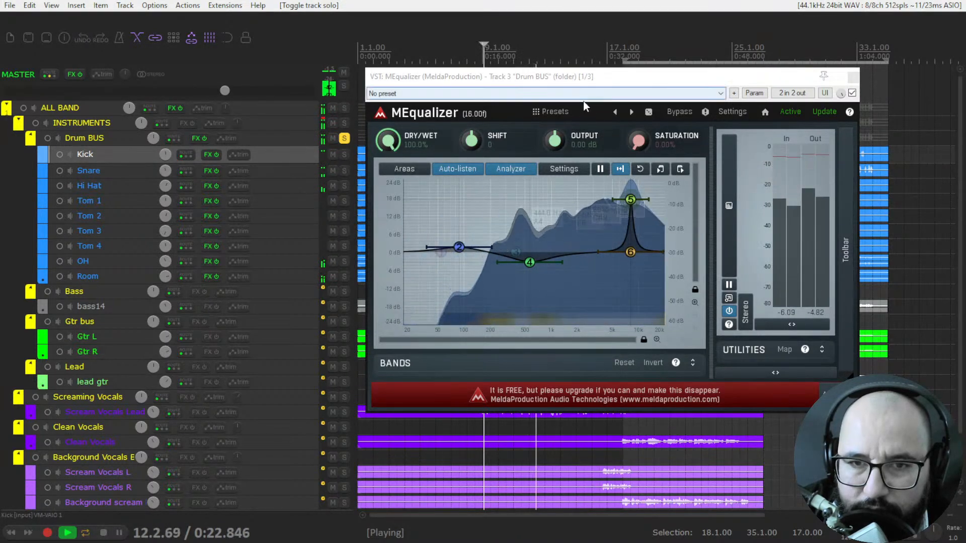
- Turn band 5 at 8093 Hz into a cut of about -3.59 dB and compare the drums with the band enabled and disabled
{"action": "double_click", "coordinate": [631, 201]}
{"action": "left_click_drag", "start_coordinate": [630, 202], "coordinate": [630, 271]}
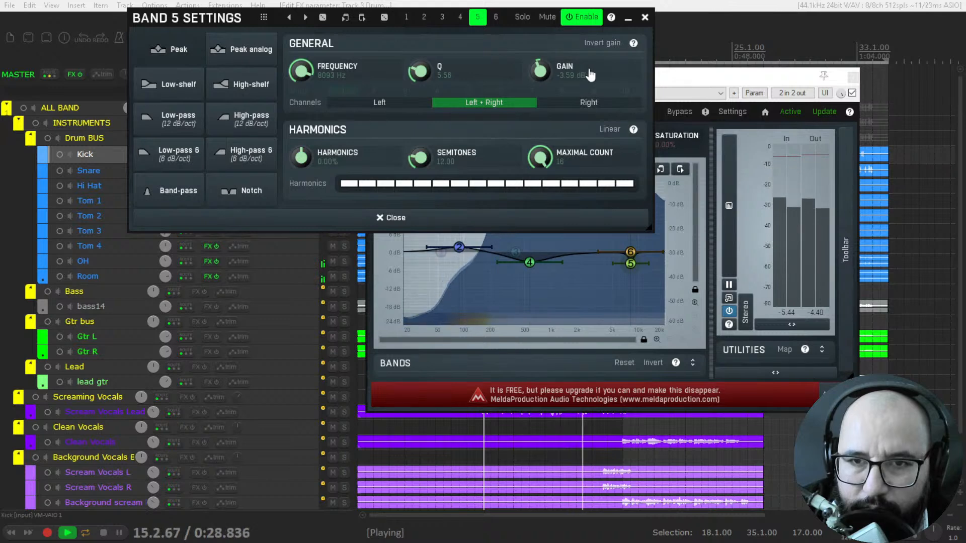
{"action": "left_click", "coordinate": [584, 20]}
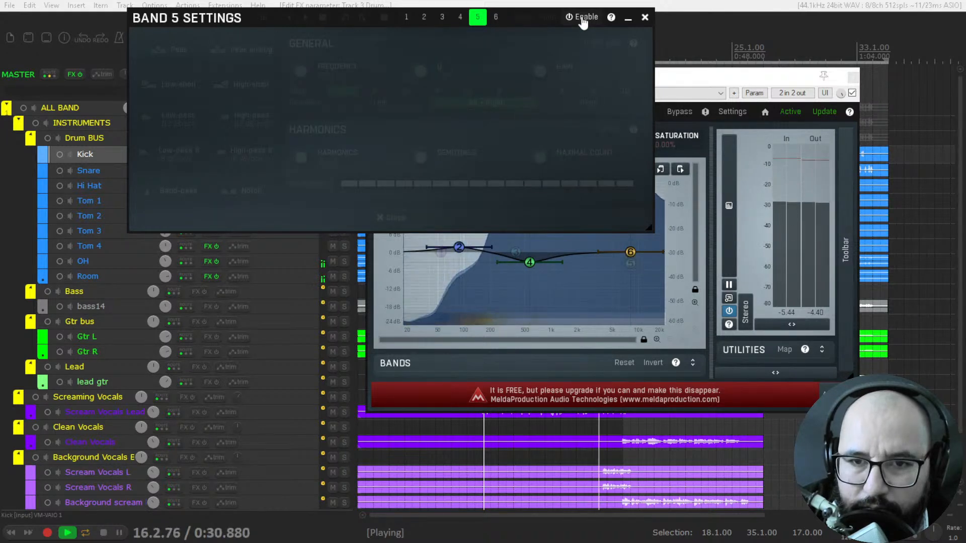
{"action": "left_click", "coordinate": [583, 20]}
{"action": "left_click", "coordinate": [582, 20]}
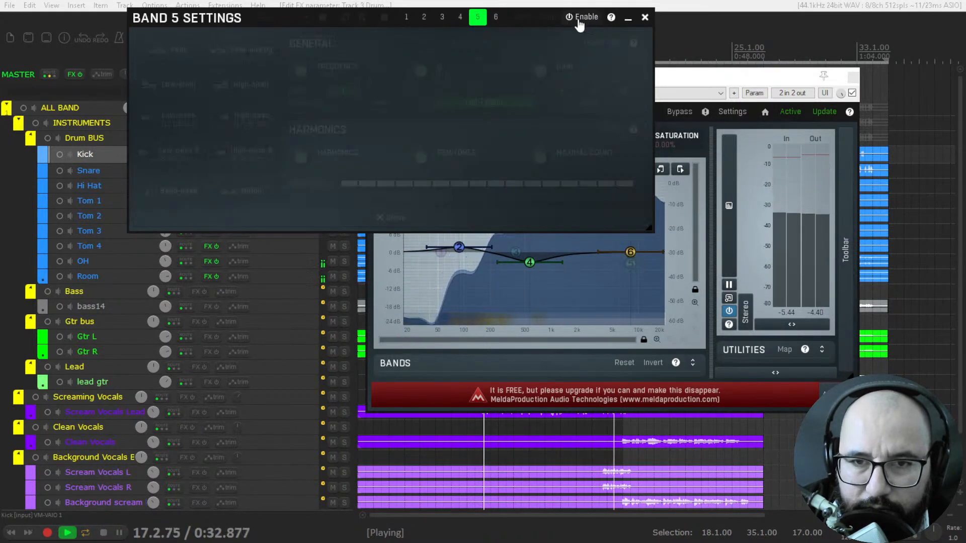
{"action": "left_click", "coordinate": [583, 20]}
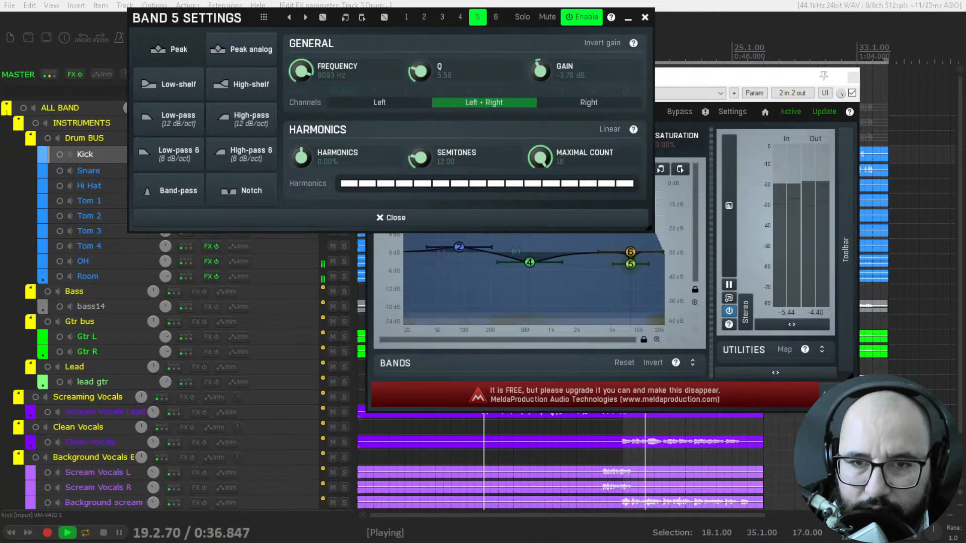
{"action": "left_click", "coordinate": [583, 20]}
{"action": "left_click", "coordinate": [582, 20]}
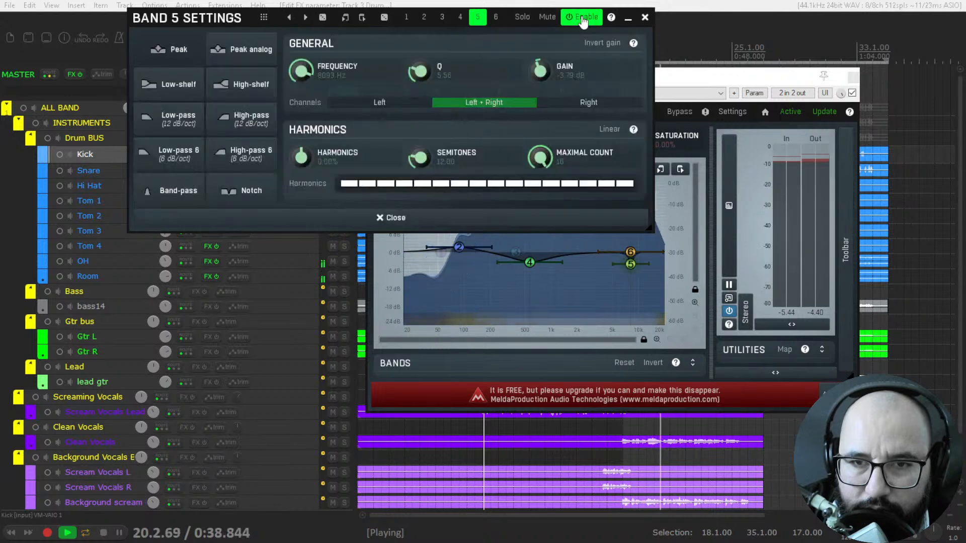
{"action": "key", "text": "space"}
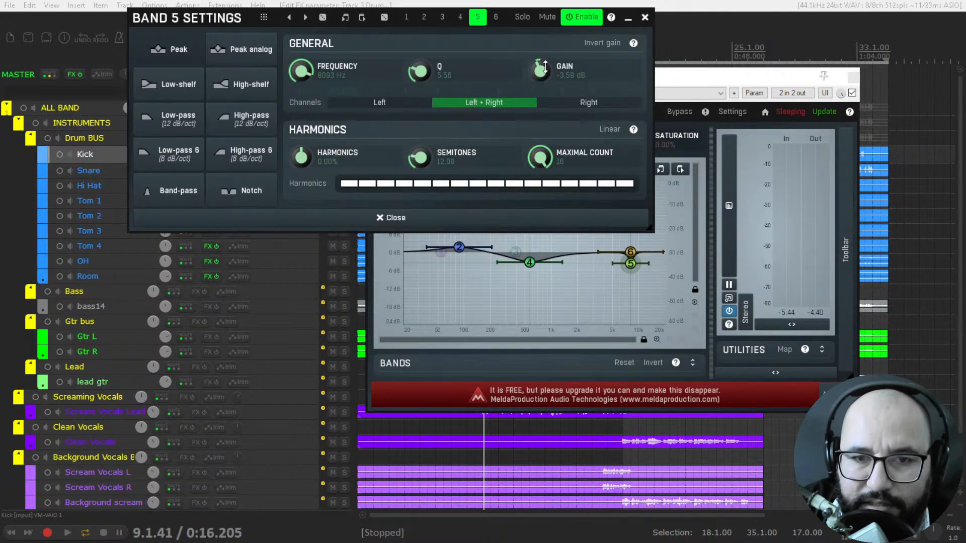
- Replay the drums from bar 9 to compare band 5 on and off again, leave it enabled and close its settings
{"action": "key", "text": "space"}
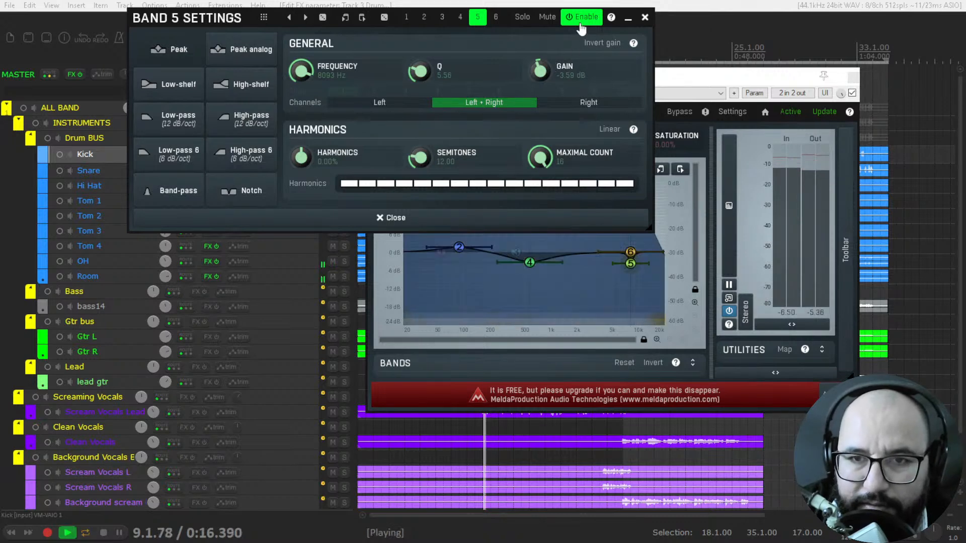
{"action": "left_click", "coordinate": [582, 20]}
{"action": "key", "text": "space"}
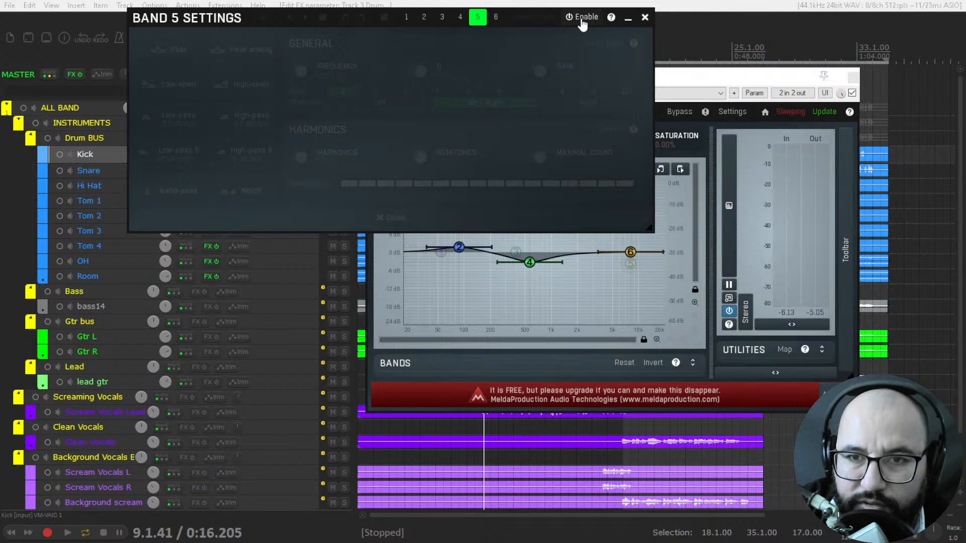
{"action": "left_click", "coordinate": [582, 21]}
{"action": "key", "text": "space"}
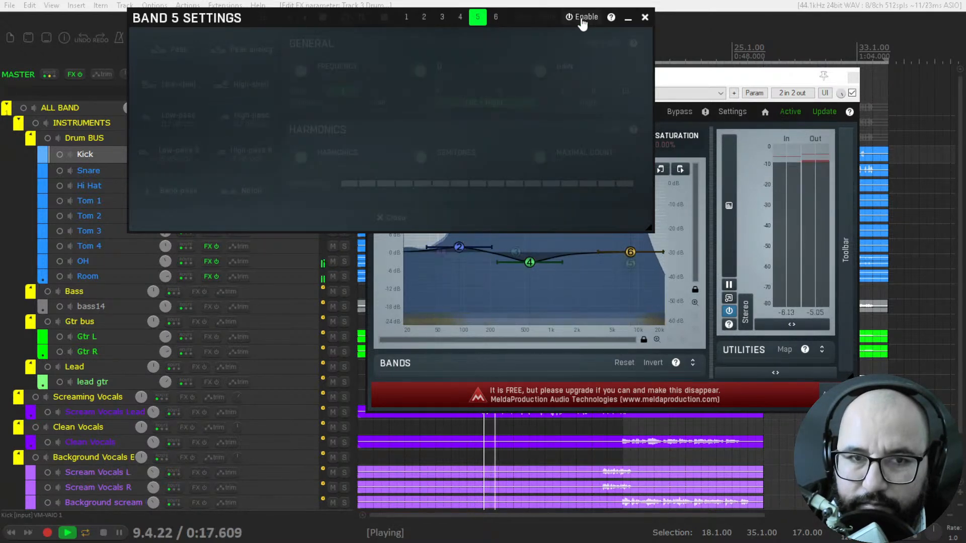
{"action": "left_click", "coordinate": [582, 21]}
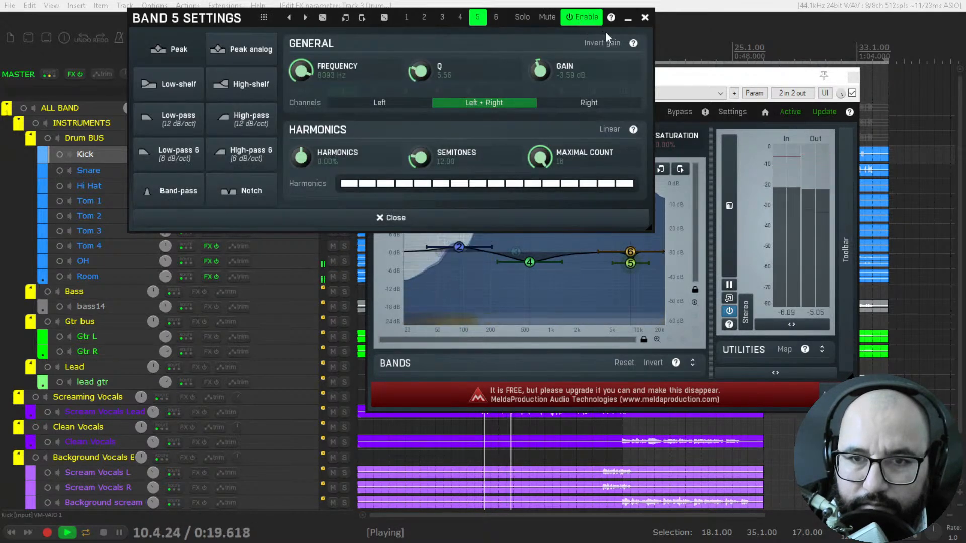
{"action": "left_click", "coordinate": [586, 19]}
{"action": "left_click", "coordinate": [589, 21]}
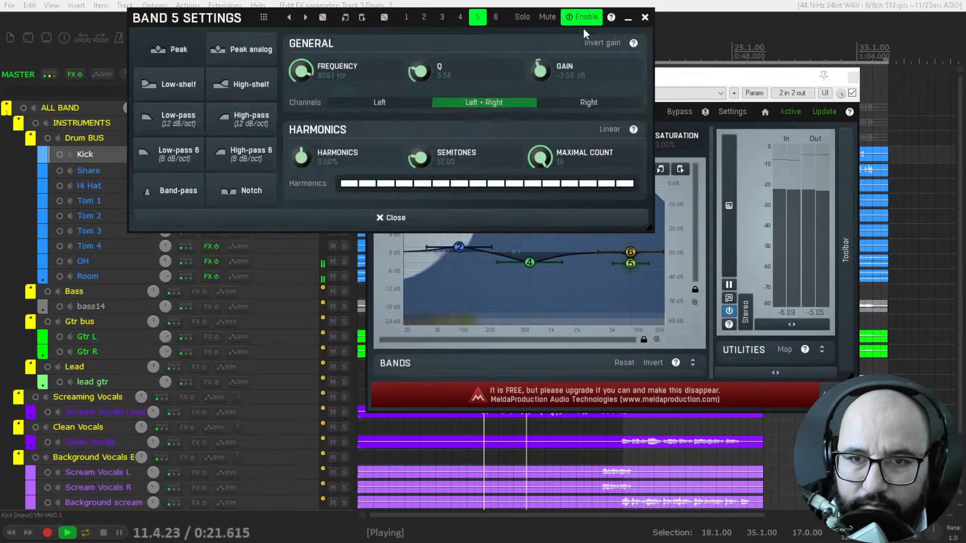
{"action": "left_click", "coordinate": [645, 18]}
{"action": "key", "text": "space"}
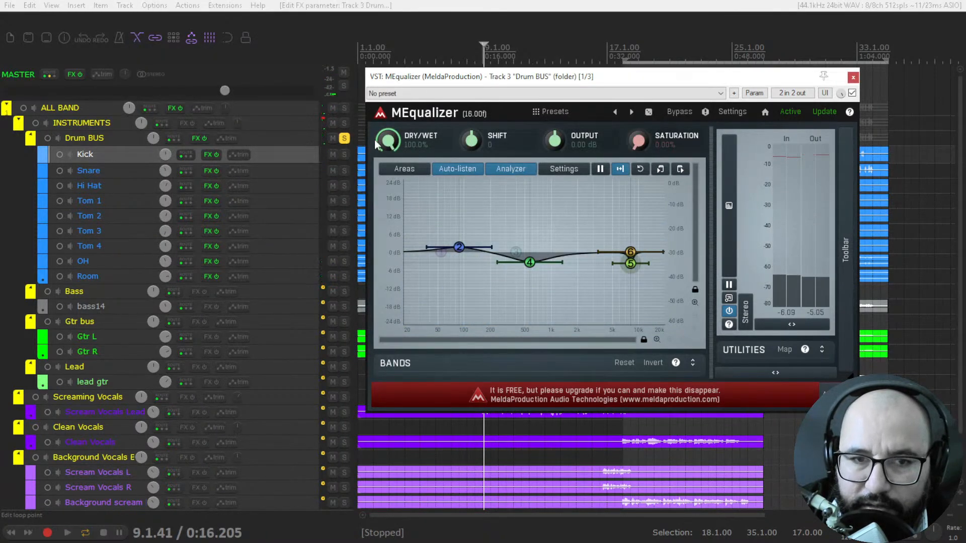
- Unsolo the Drum BUS and compare the full mix with MEqualizer bypassed and active from bar 9
{"action": "left_click", "coordinate": [344, 137]}
{"action": "key", "text": "space"}
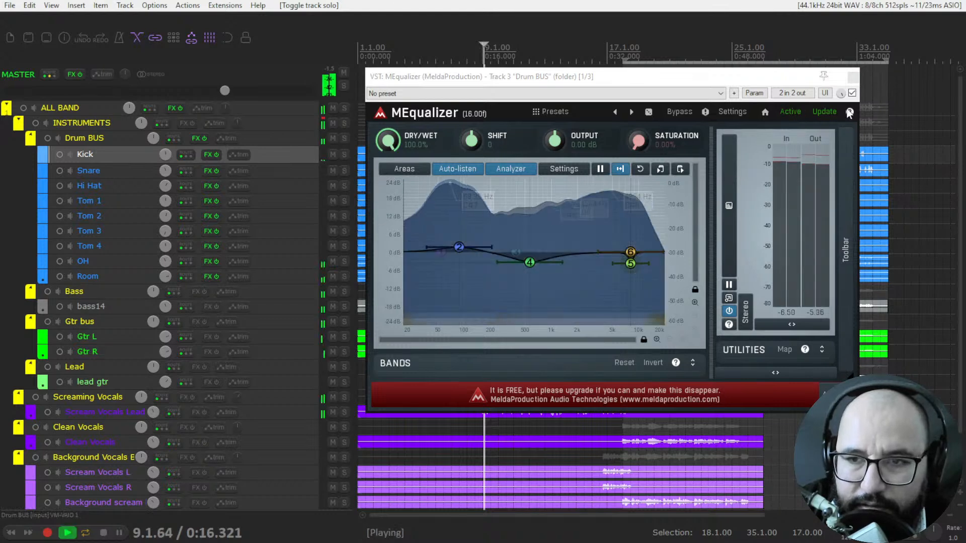
{"action": "left_click", "coordinate": [852, 94]}
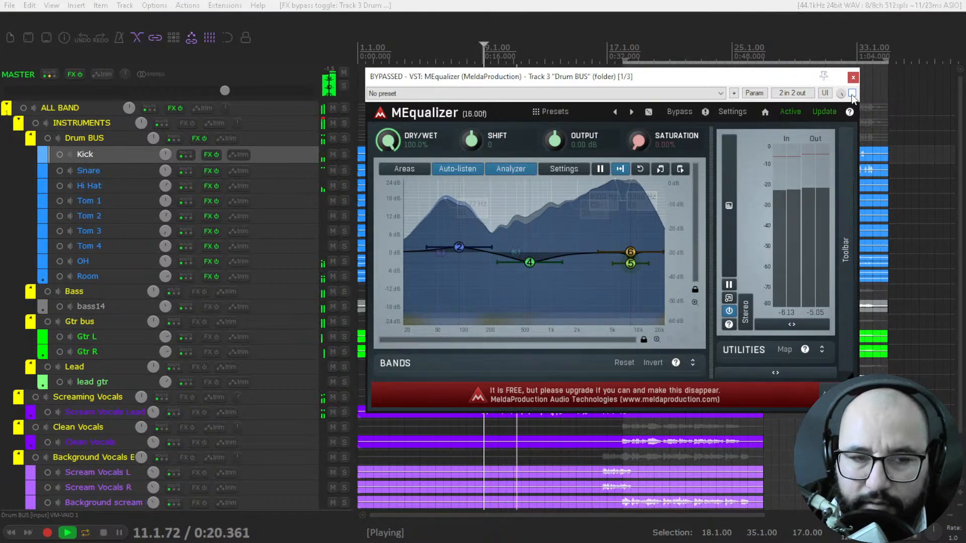
{"action": "left_click", "coordinate": [852, 93]}
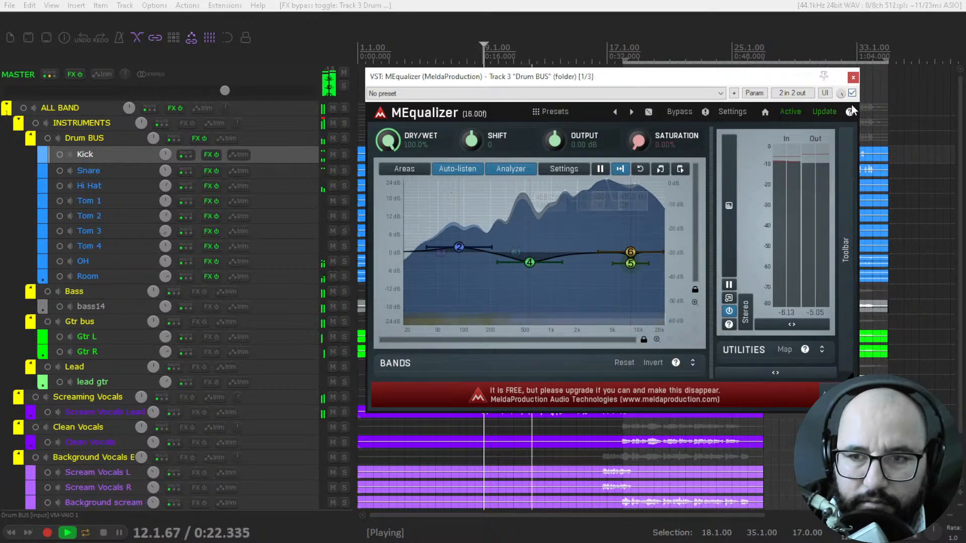
{"action": "left_click_drag", "start_coordinate": [696, 73], "coordinate": [646, 79]}
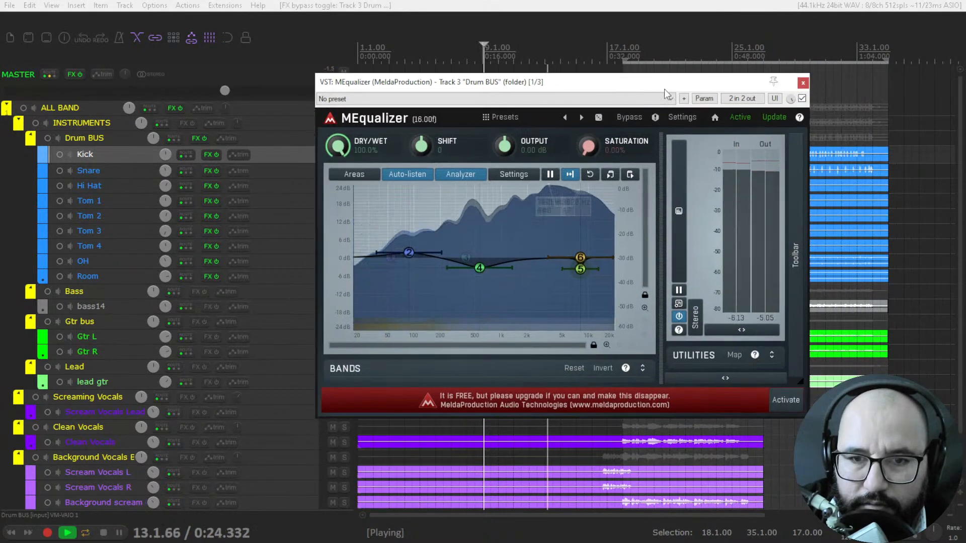
{"action": "key", "text": "space"}
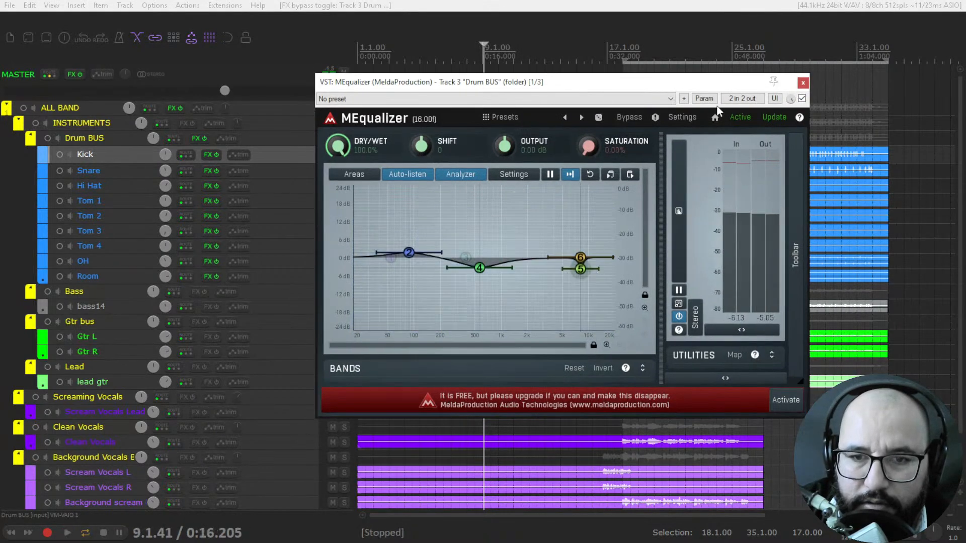
- Close MEqualizer and open the MCompressor plugin on the Drum BUS
{"action": "left_click", "coordinate": [803, 83]}
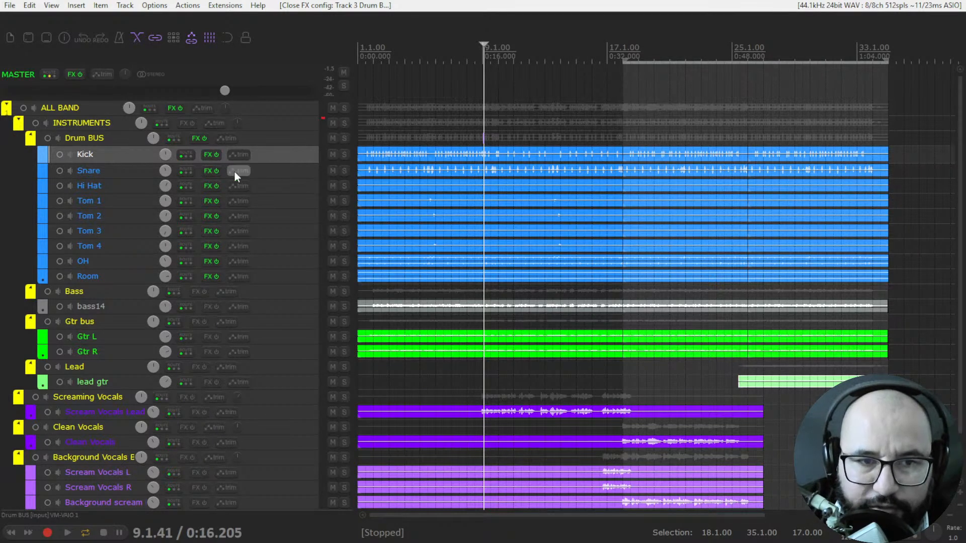
{"action": "right_click", "coordinate": [197, 137]}
{"action": "left_click", "coordinate": [207, 166]}
{"action": "left_click_drag", "start_coordinate": [474, 44], "coordinate": [542, 85]}
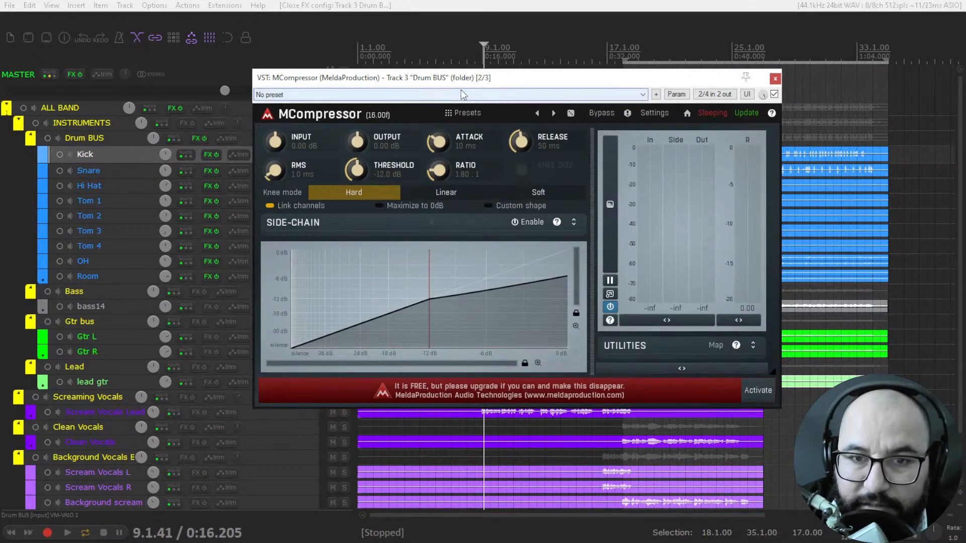
- Set the Drum BUS compressor to an attack of about 59 ms, a release of 0.14 ms and a 2.68:1 ratio
{"action": "left_click_drag", "start_coordinate": [494, 77], "coordinate": [493, 89]}
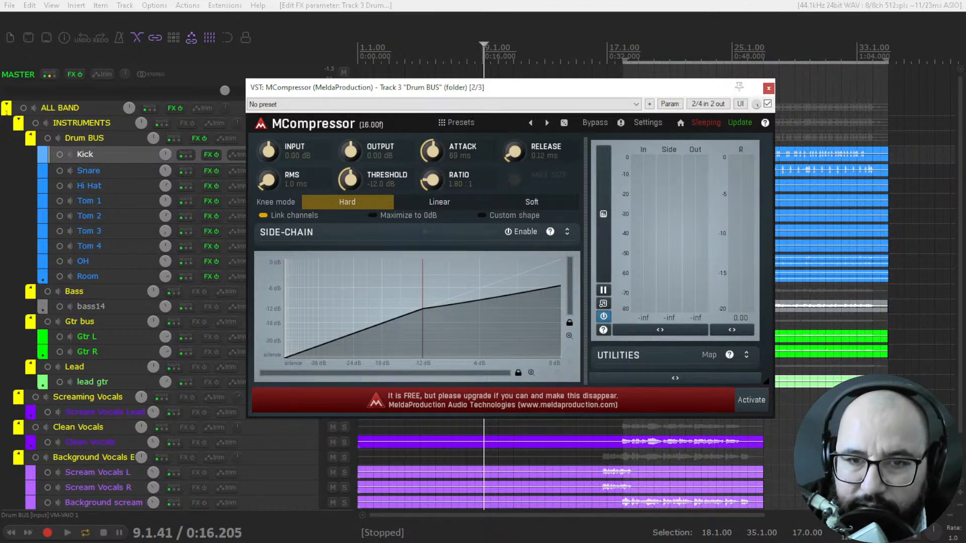
{"action": "left_click_drag", "start_coordinate": [430, 177], "coordinate": [431, 169]}
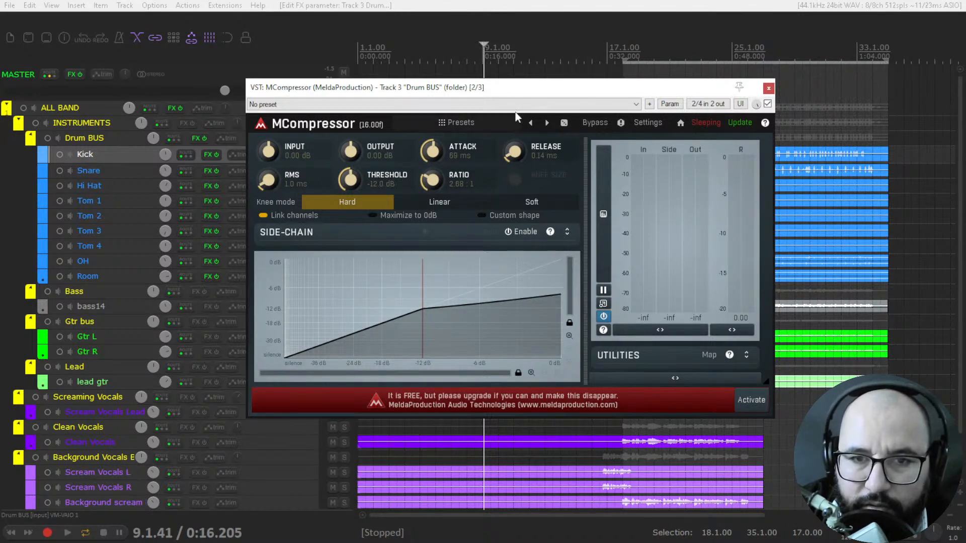
{"action": "left_click_drag", "start_coordinate": [516, 89], "coordinate": [549, 90]}
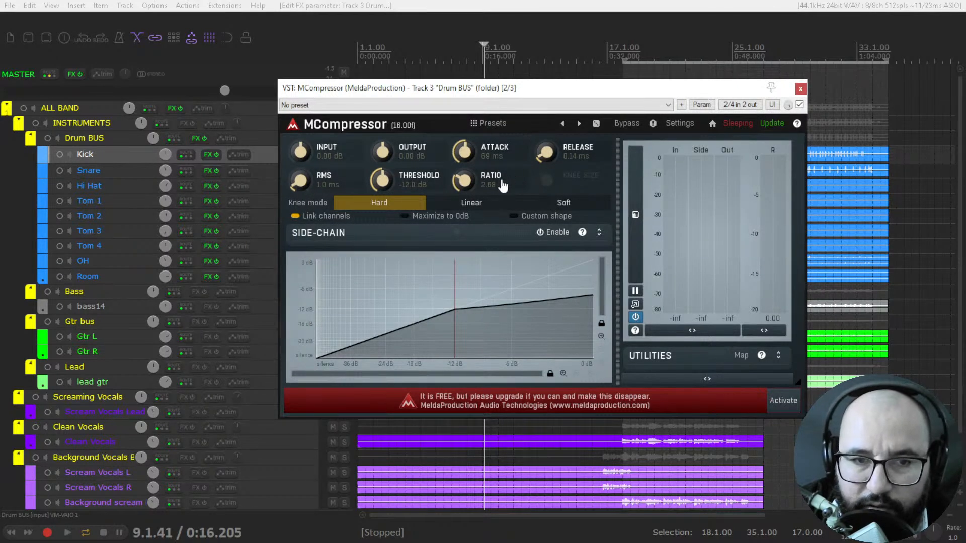
- Solo the Drum BUS and lower the compressor threshold to -26.4 dB while the drums play
{"action": "left_click_drag", "start_coordinate": [419, 90], "coordinate": [380, 97]}
{"action": "left_click", "coordinate": [343, 138]}
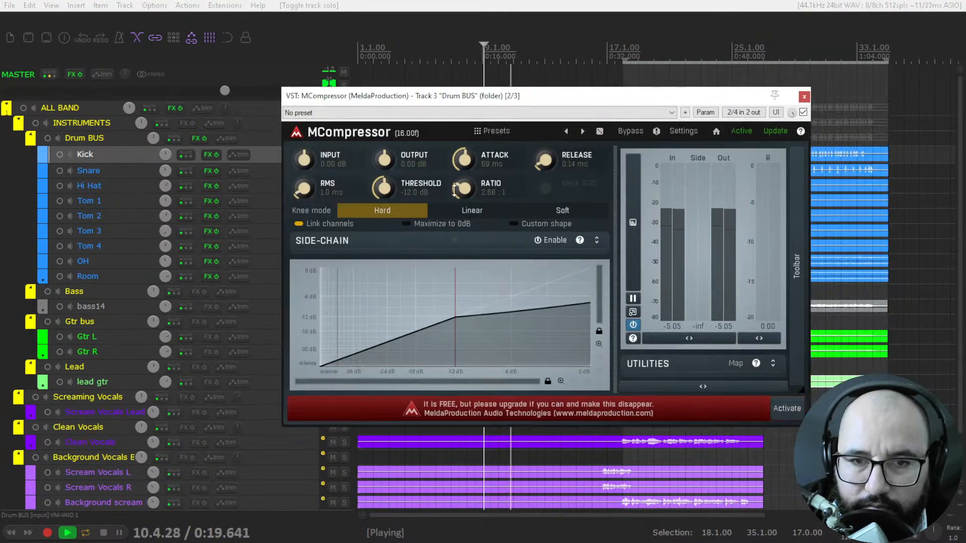
{"action": "left_click_drag", "start_coordinate": [383, 188], "coordinate": [383, 214]}
{"action": "key", "text": "space"}
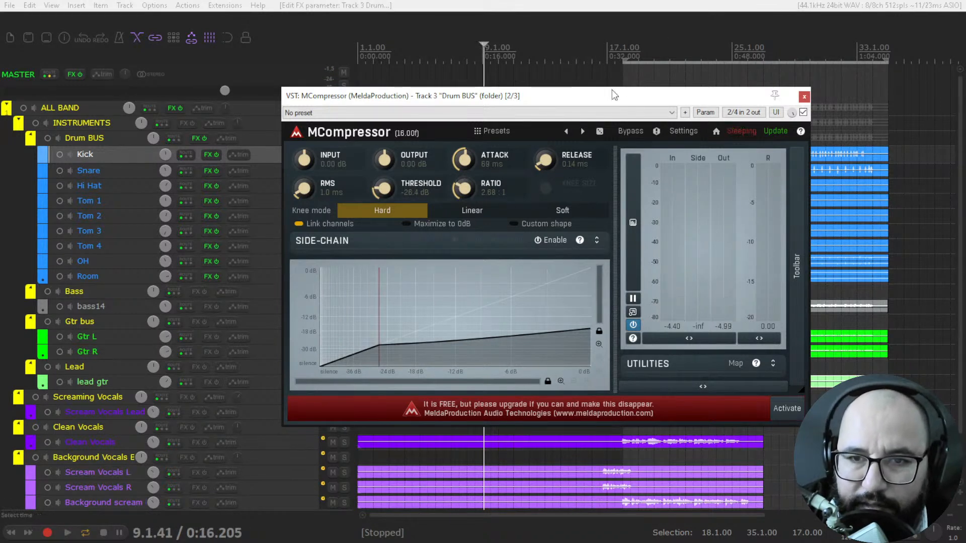
- Play the soloed drums from about bar 12 and check the compressor's gain reduction meter
{"action": "left_click_drag", "start_coordinate": [617, 98], "coordinate": [620, 98]}
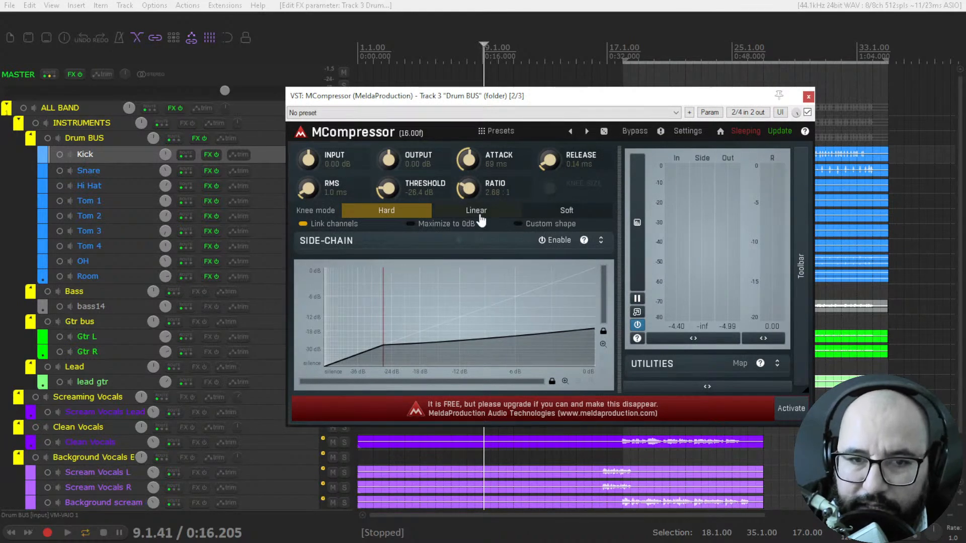
{"action": "left_click_drag", "start_coordinate": [518, 96], "coordinate": [548, 312]}
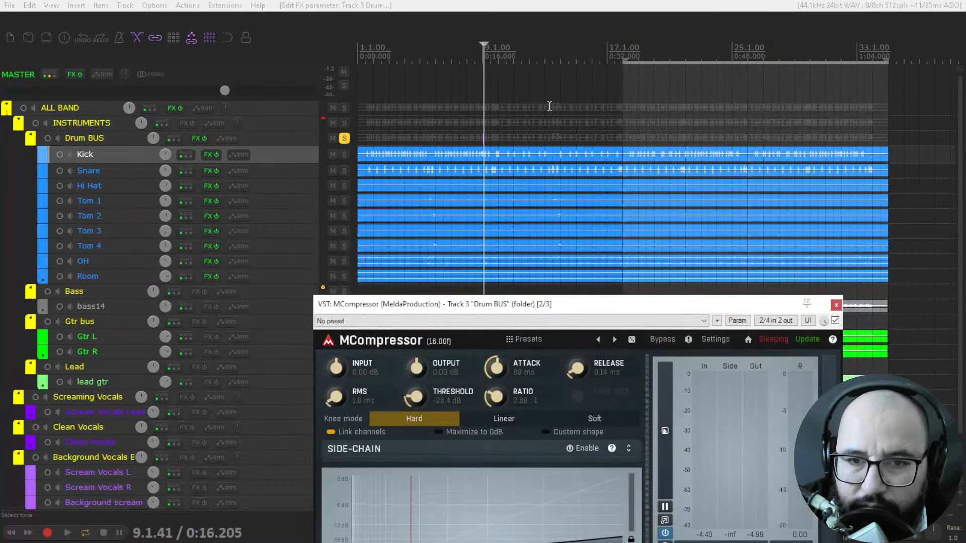
{"action": "left_click", "coordinate": [541, 52]}
{"action": "key", "text": "space"}
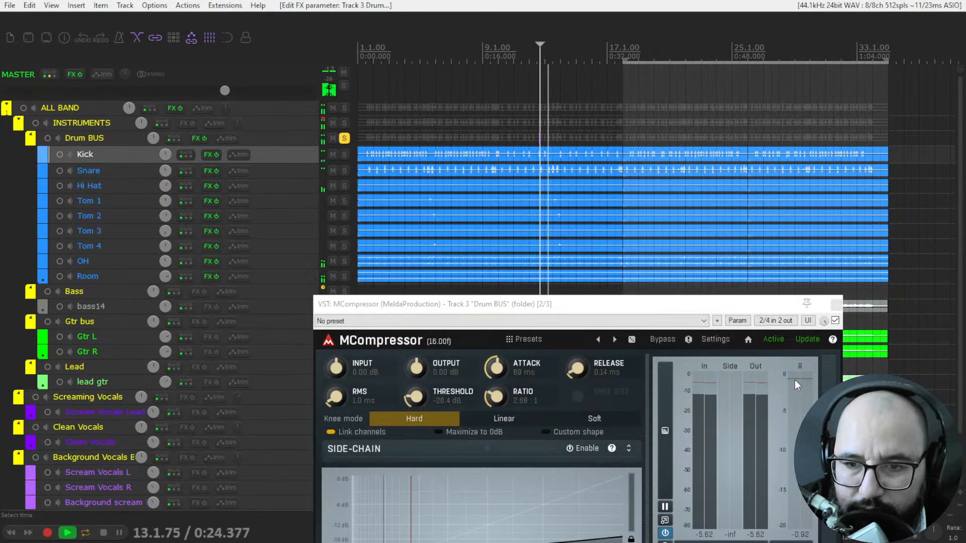
{"action": "left_click_drag", "start_coordinate": [657, 304], "coordinate": [615, 111]}
{"action": "key", "text": "space"}
- Play the drums from about bar 21 and compare the compressor bypassed and active, leaving it enabled
{"action": "left_click", "coordinate": [676, 84]}
{"action": "key", "text": "space"}
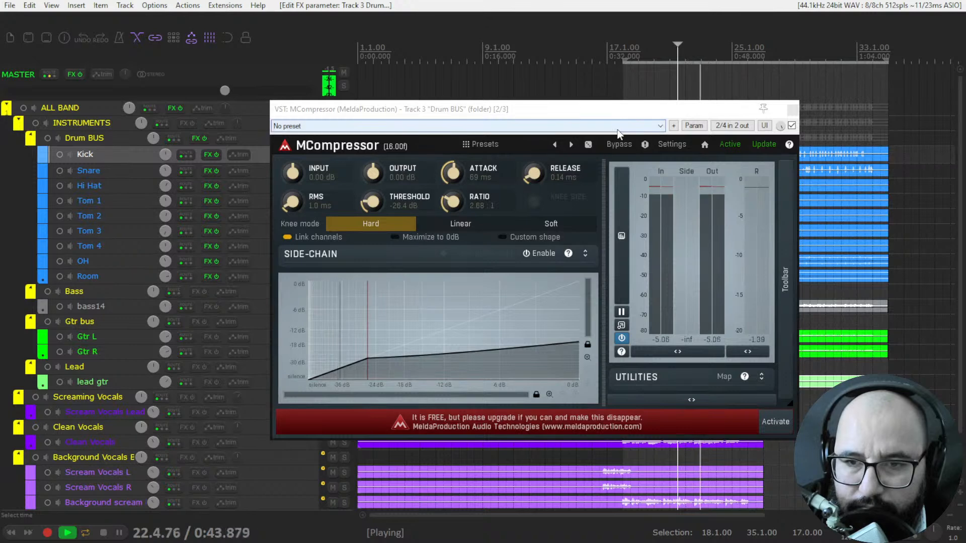
{"action": "left_click", "coordinate": [792, 126]}
{"action": "left_click", "coordinate": [792, 126]}
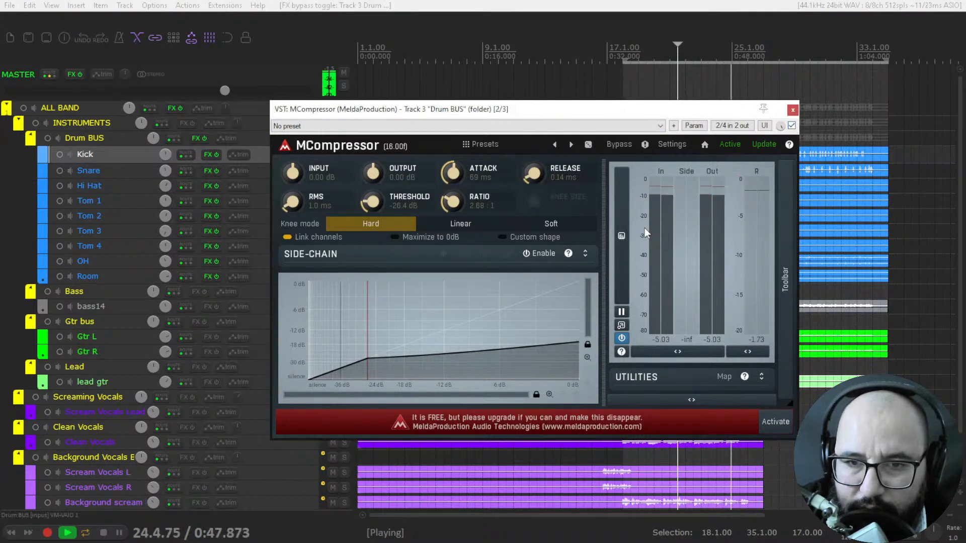
{"action": "key", "text": "space"}
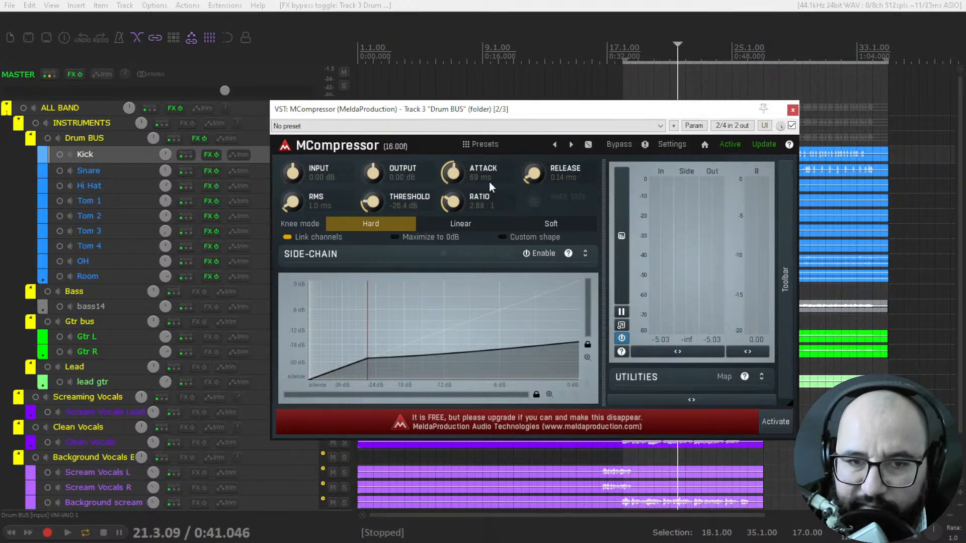
- Close MCompressor, unsolo the Drum BUS during playback from bar 21, and briefly view its effects chain
{"action": "left_click", "coordinate": [792, 111]}
{"action": "key", "text": "space"}
{"action": "left_click", "coordinate": [345, 139]}
{"action": "left_click", "coordinate": [345, 139]}
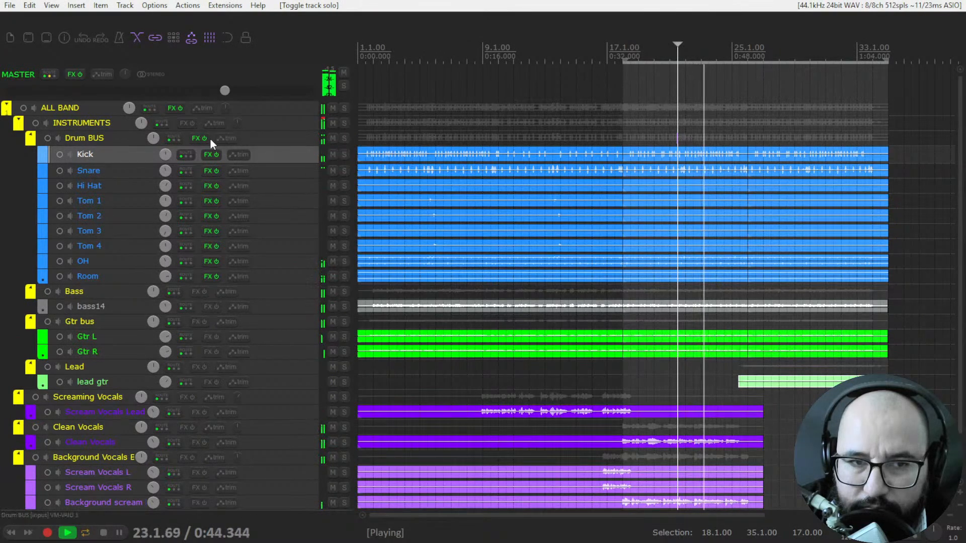
{"action": "left_click", "coordinate": [195, 138]}
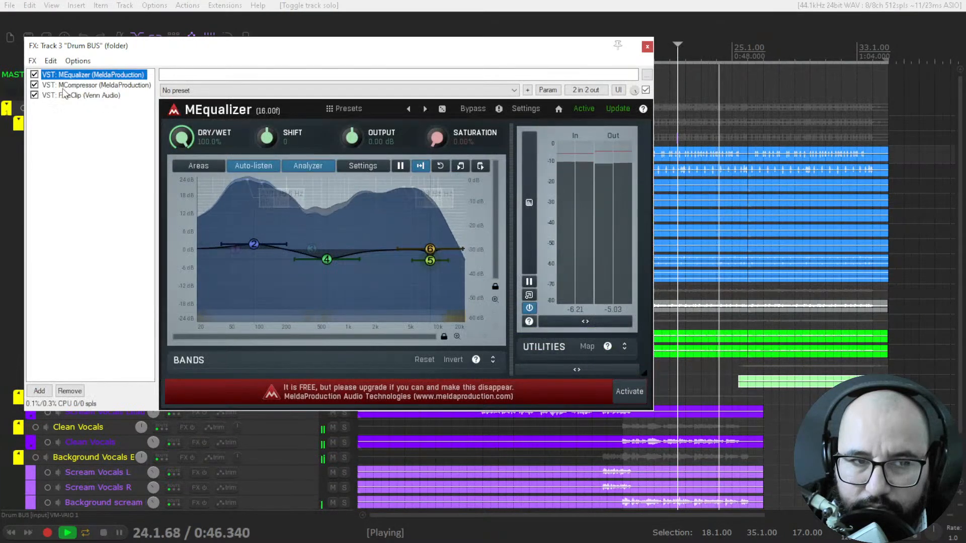
{"action": "key", "text": "space"}
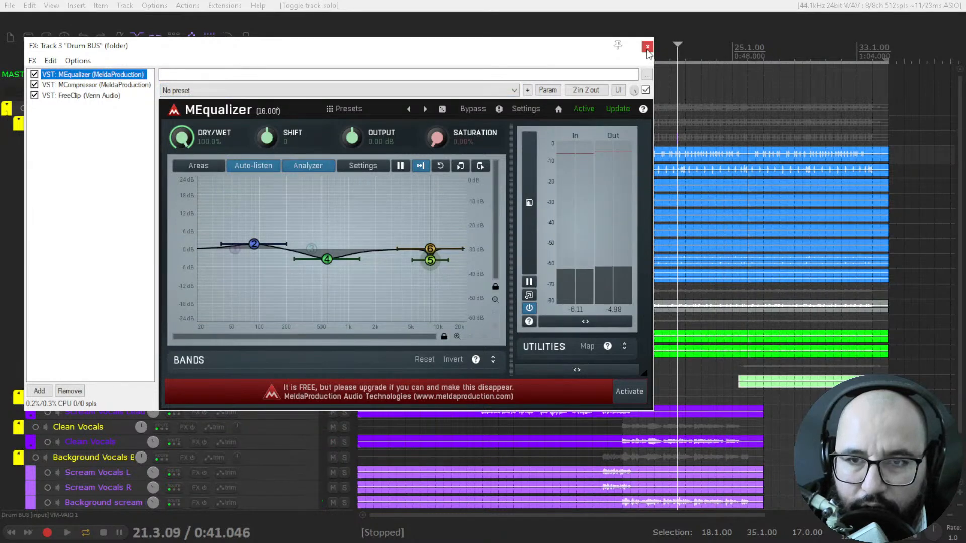
{"action": "left_click", "coordinate": [647, 47]}
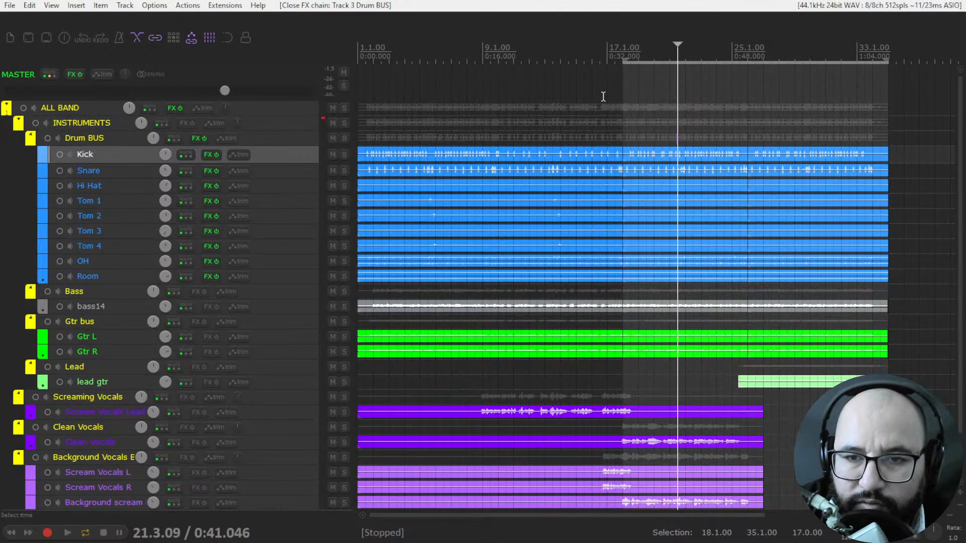
- Open FreeClip on the Drum BUS and set its soft clip type to Quintic
{"action": "left_click", "coordinate": [558, 61]}
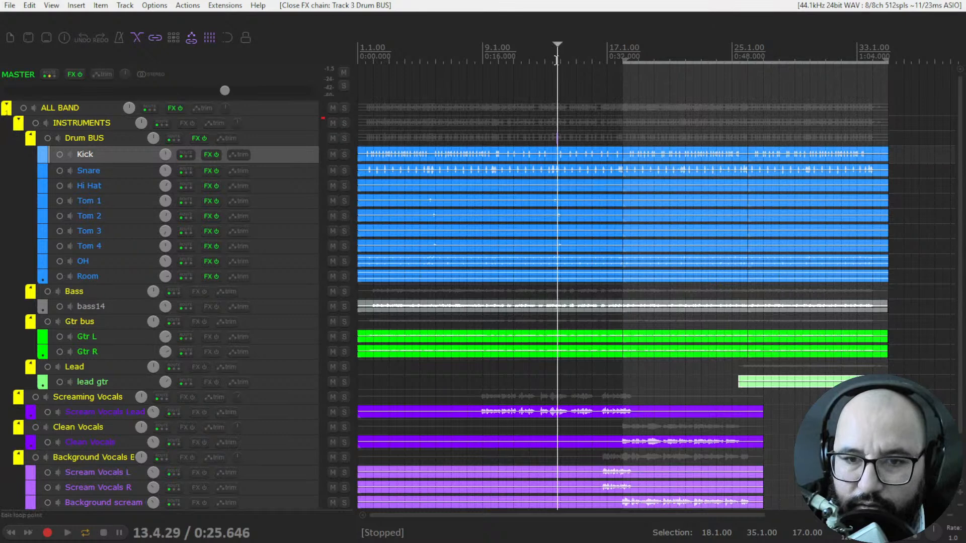
{"action": "left_click", "coordinate": [551, 58]}
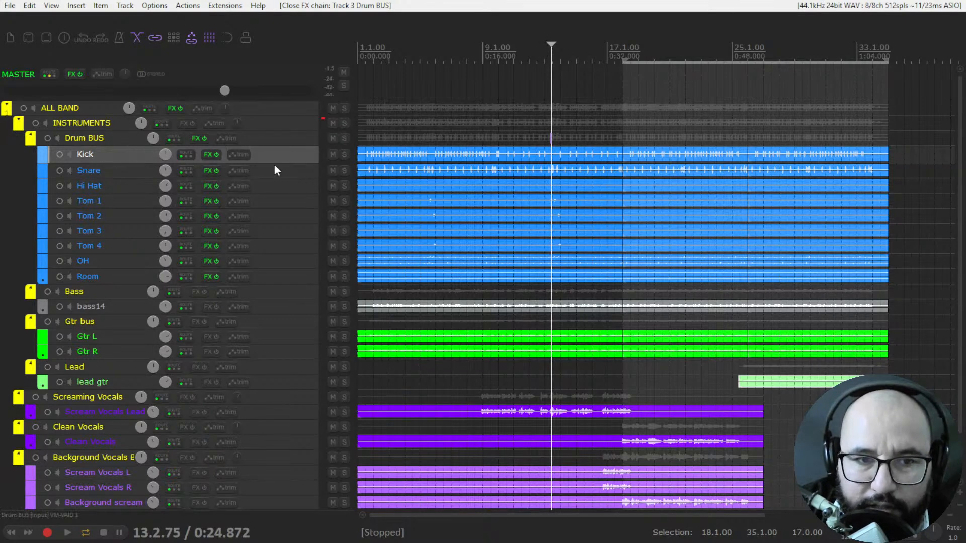
{"action": "right_click", "coordinate": [195, 141]}
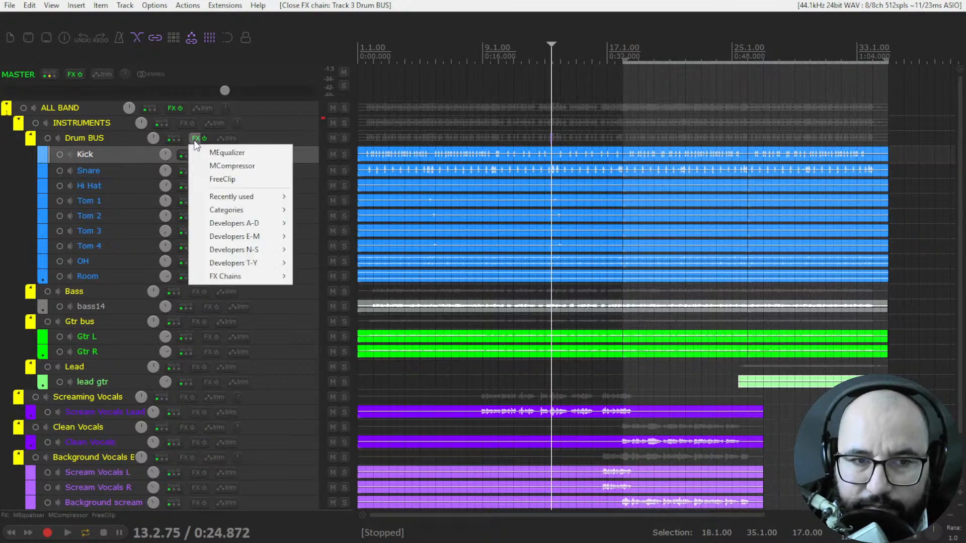
{"action": "left_click", "coordinate": [222, 179]}
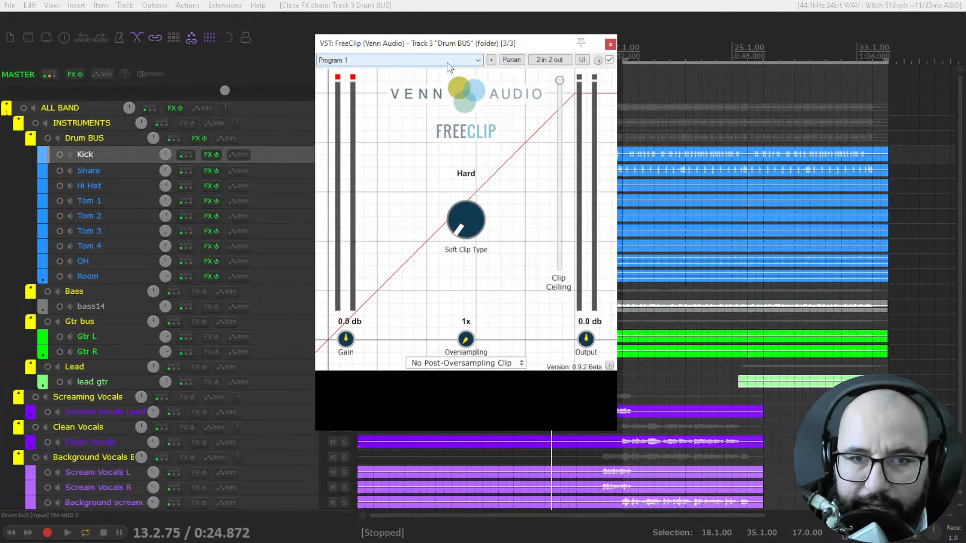
{"action": "left_click_drag", "start_coordinate": [450, 44], "coordinate": [453, 80]}
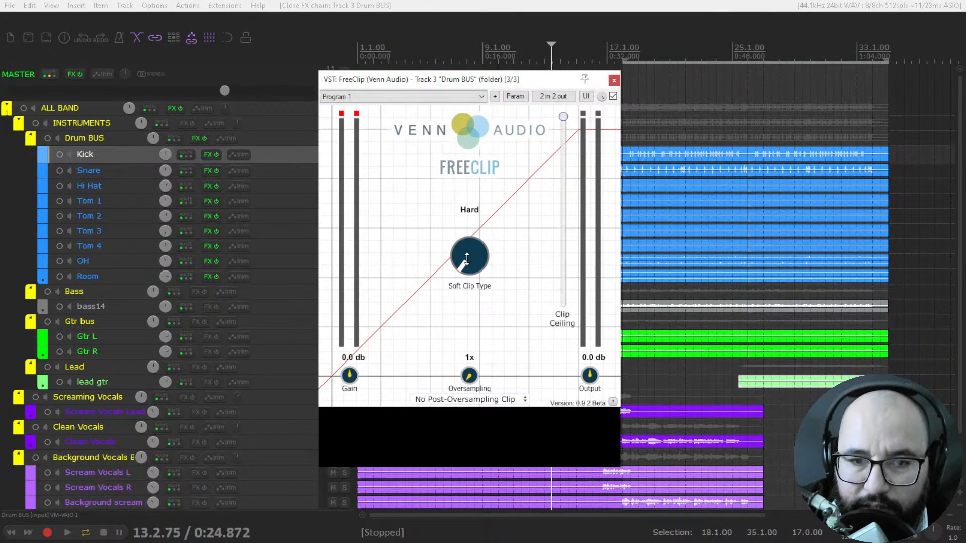
{"action": "left_click_drag", "start_coordinate": [468, 262], "coordinate": [466, 242]}
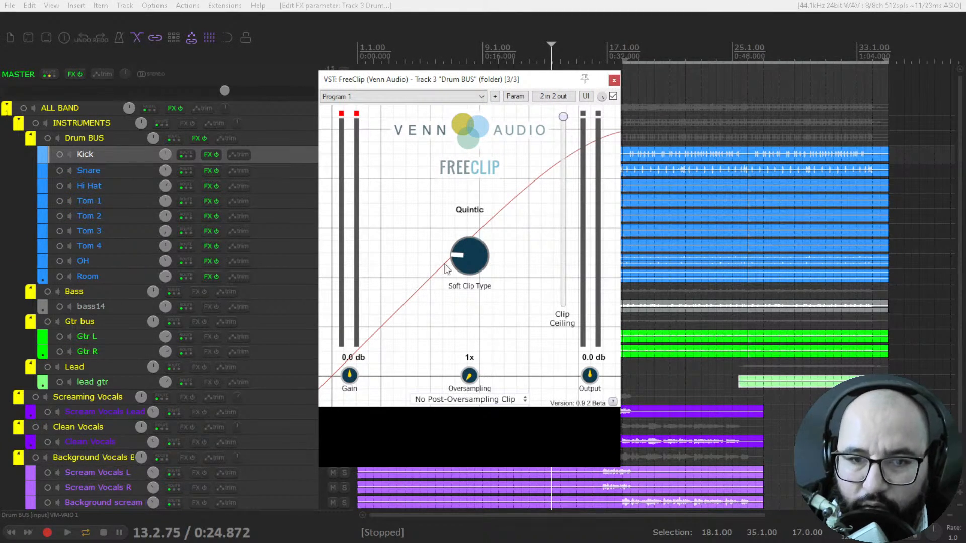
{"action": "mouse_move", "coordinate": [464, 256]}
{"action": "left_mouse_down"}
{"action": "mouse_move", "coordinate": [462, 292]}
{"action": "mouse_move", "coordinate": [467, 211]}
{"action": "mouse_move", "coordinate": [455, 294]}
{"action": "mouse_move", "coordinate": [469, 207]}
{"action": "mouse_move", "coordinate": [429, 290]}
{"action": "mouse_move", "coordinate": [458, 243]}
{"action": "left_mouse_up"}
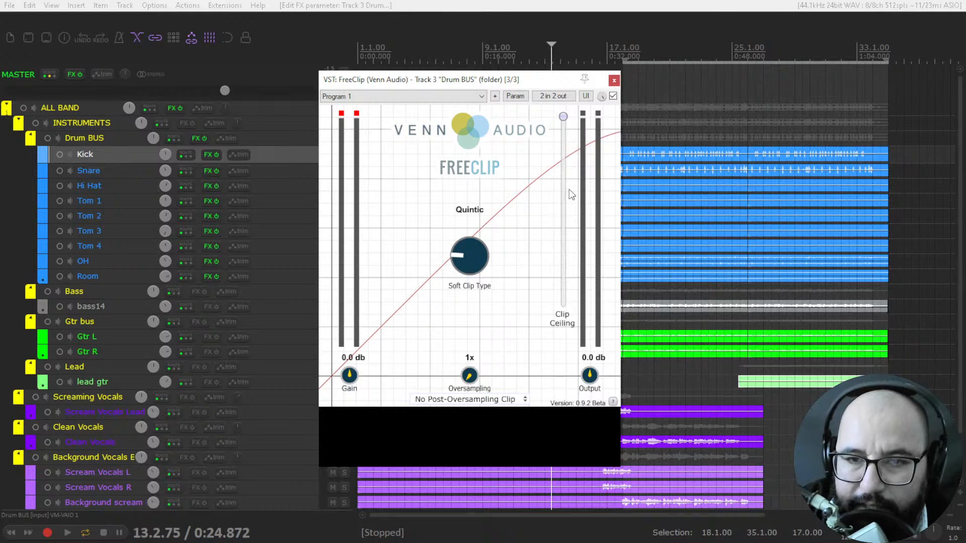
- Play the full mix from about bar 12 and check FreeClip's level meters
{"action": "left_click_drag", "start_coordinate": [517, 87], "coordinate": [432, 71]}
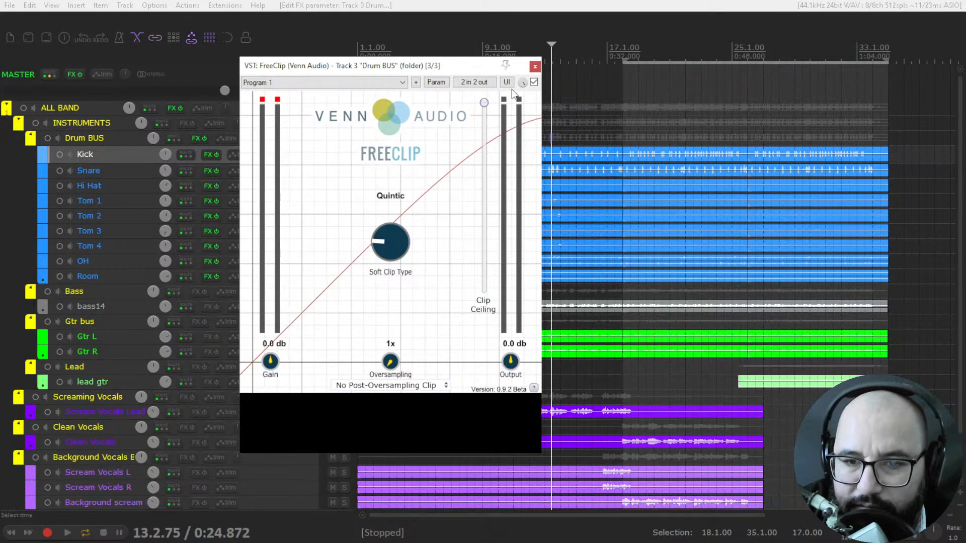
{"action": "left_click_drag", "start_coordinate": [473, 66], "coordinate": [440, 59]}
{"action": "left_click", "coordinate": [539, 60]}
{"action": "key", "text": "space"}
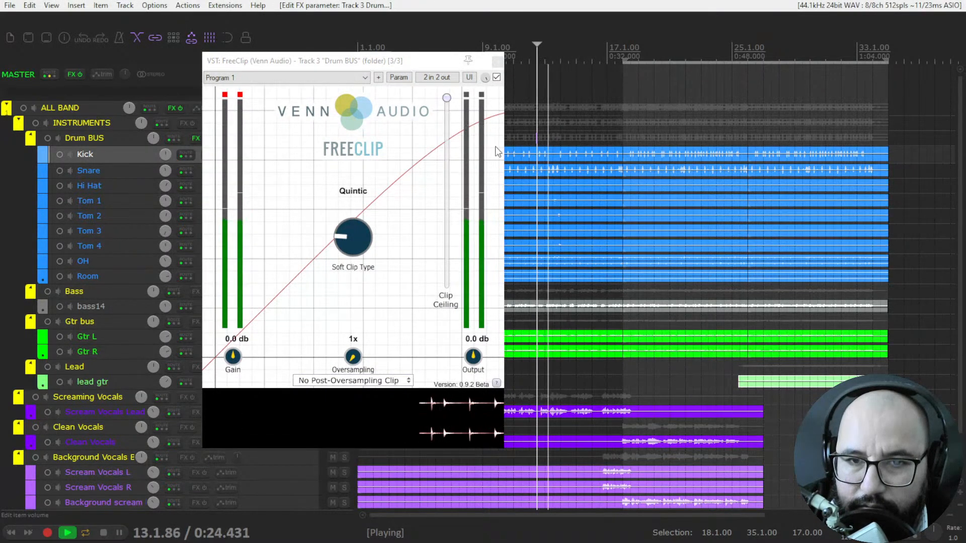
{"action": "key", "text": "space"}
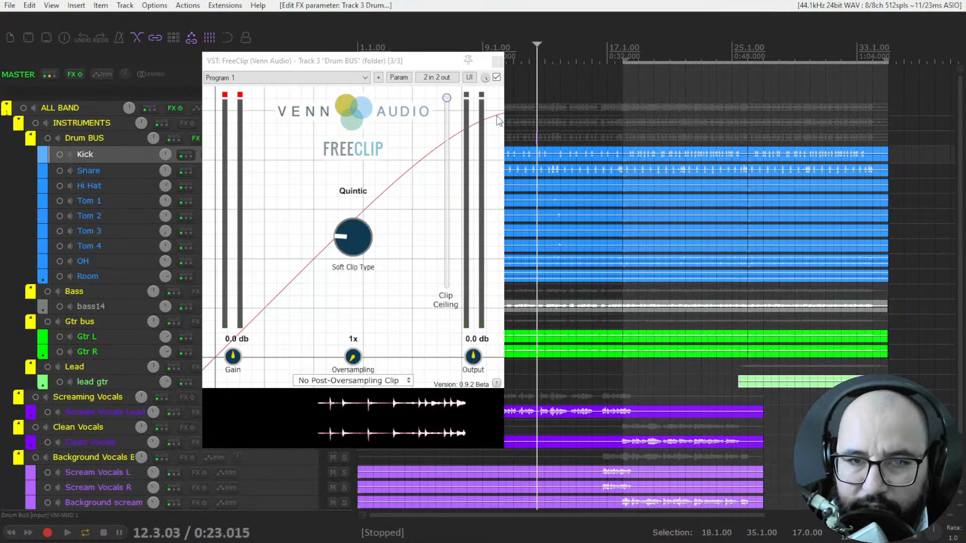
- Replay the section from bar 12 and compare FreeClip bypassed and active, leaving it enabled
{"action": "mouse_move", "coordinate": [447, 99]}
{"action": "left_mouse_down"}
{"action": "mouse_move", "coordinate": [447, 116]}
{"action": "mouse_move", "coordinate": [455, 92]}
{"action": "left_mouse_up"}
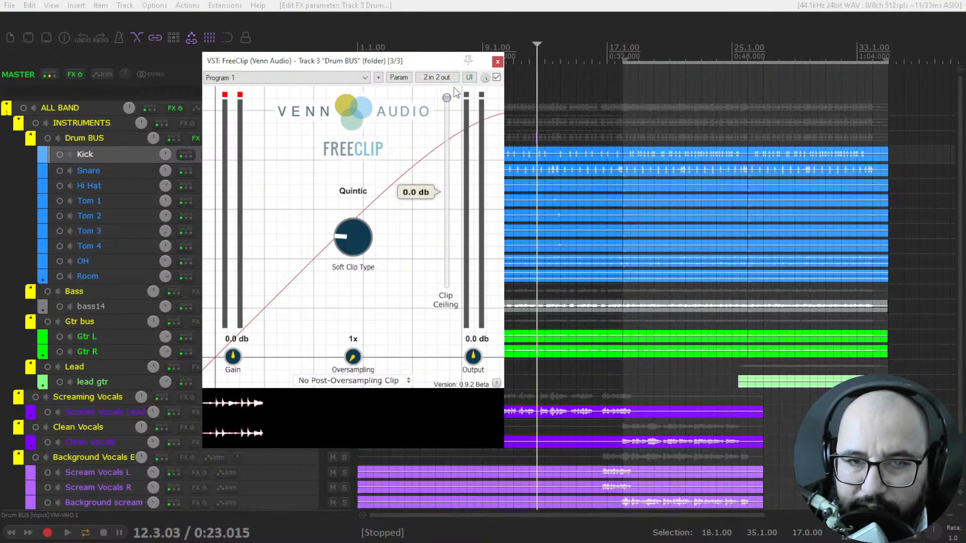
{"action": "key", "text": "space"}
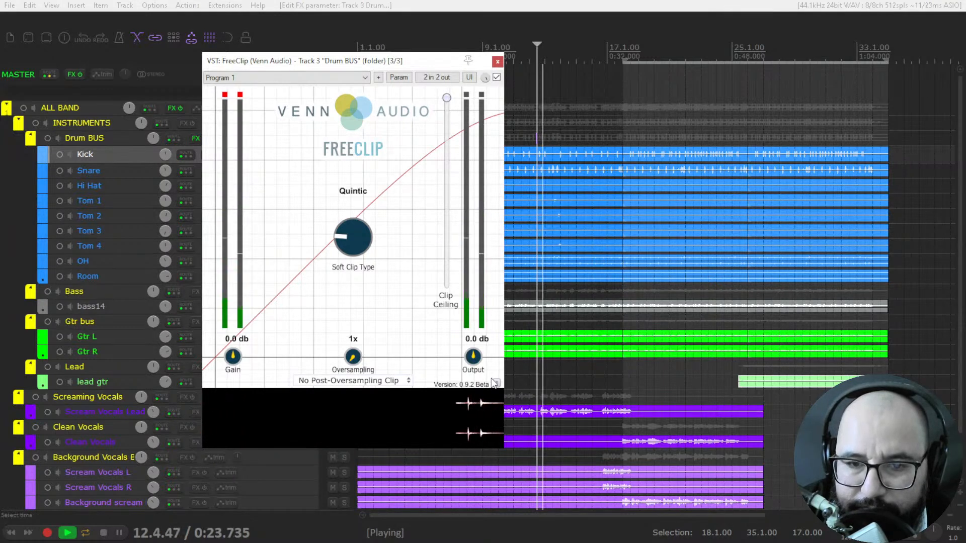
{"action": "left_click", "coordinate": [496, 77]}
{"action": "left_click", "coordinate": [496, 77]}
{"action": "key", "text": "space"}
- Open the mixer, select the Drum BUS and play from bar 12 to check its level meter alongside FreeClip
{"action": "left_click_drag", "start_coordinate": [409, 64], "coordinate": [596, 56]}
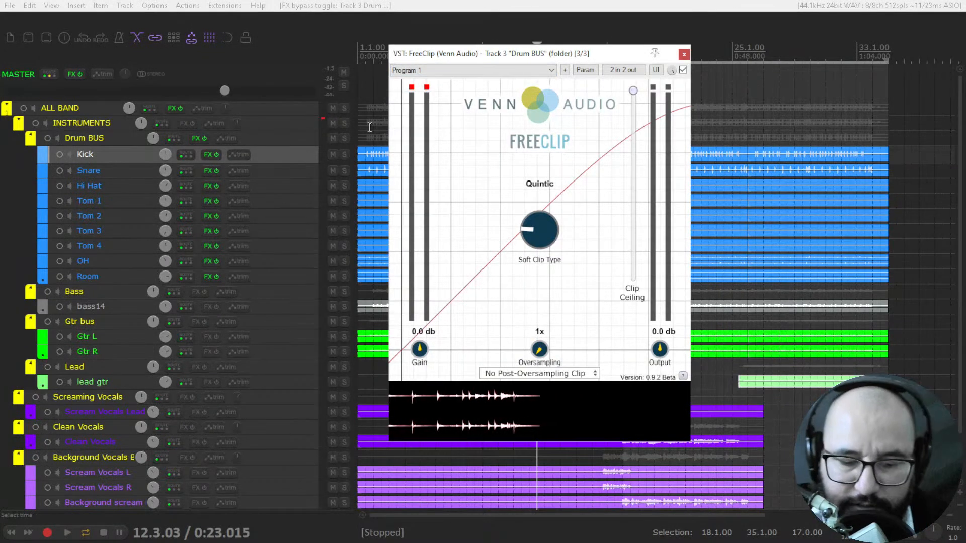
{"action": "key", "text": "ctrl+m"}
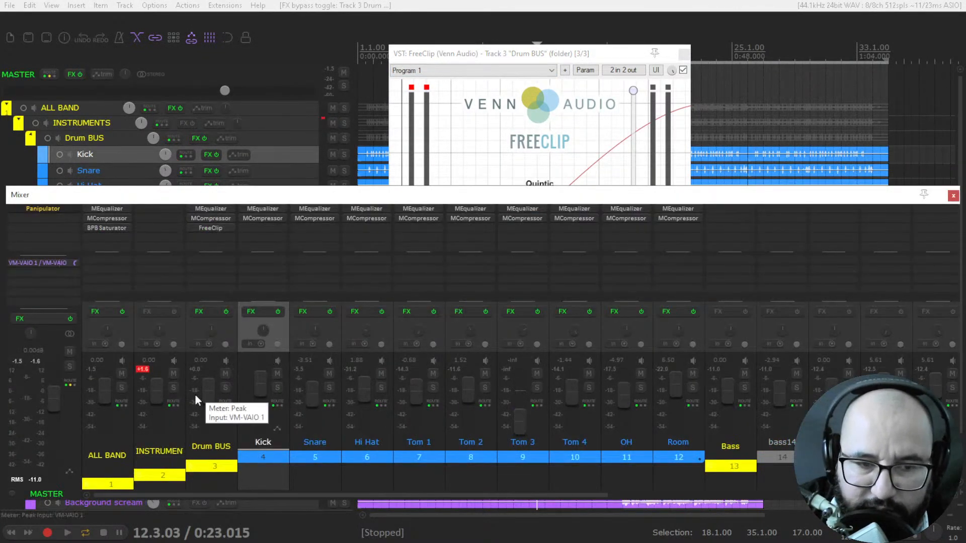
{"action": "left_click", "coordinate": [227, 390]}
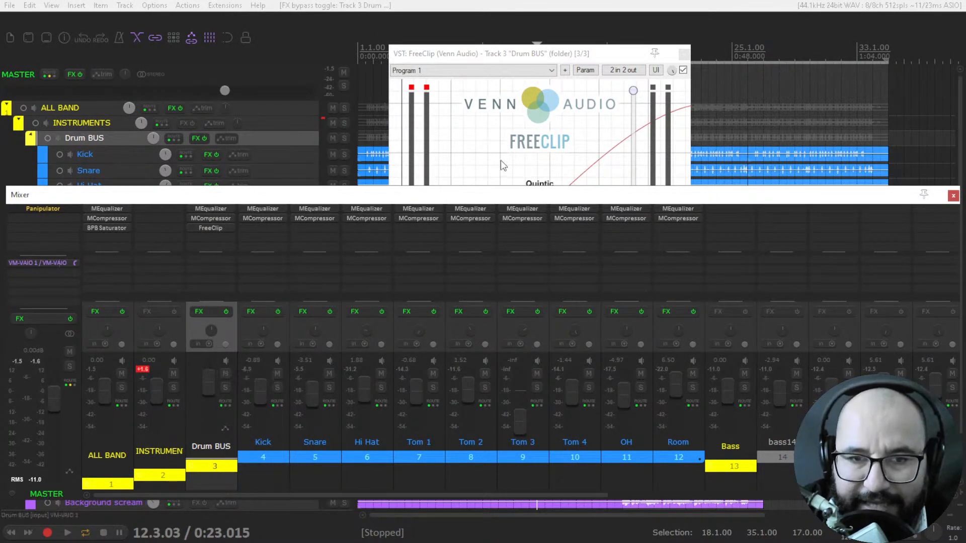
{"action": "left_click", "coordinate": [506, 54]}
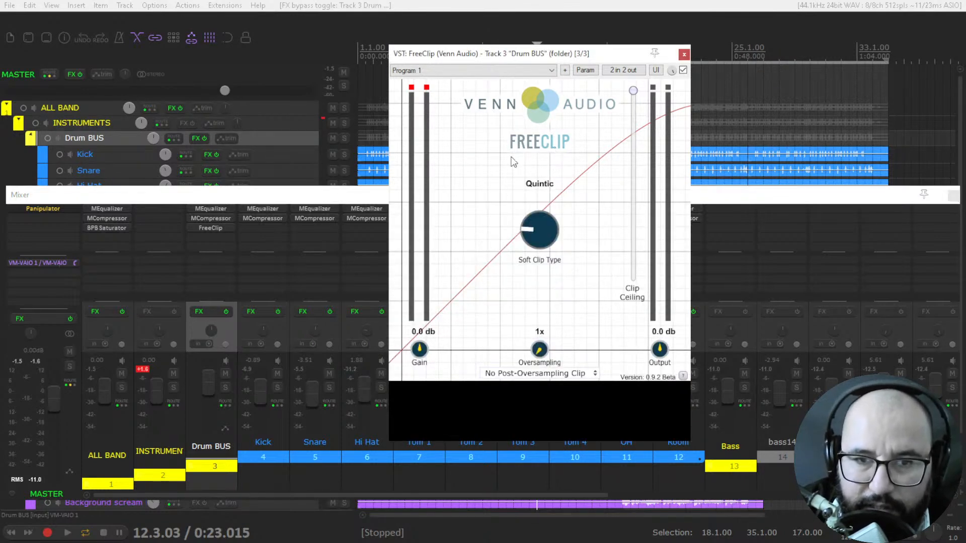
{"action": "key", "text": "space"}
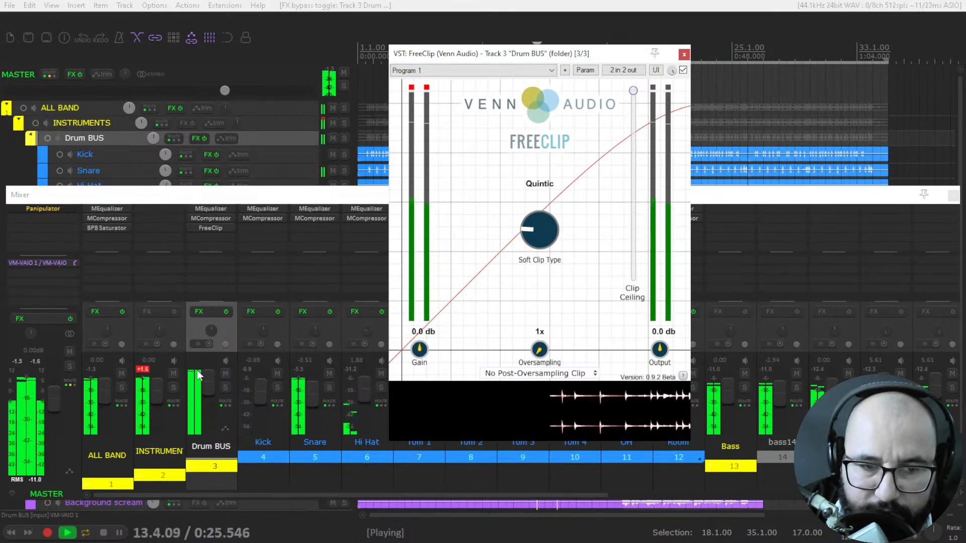
{"action": "key", "text": "space"}
{"action": "left_click_drag", "start_coordinate": [604, 54], "coordinate": [564, 45]}
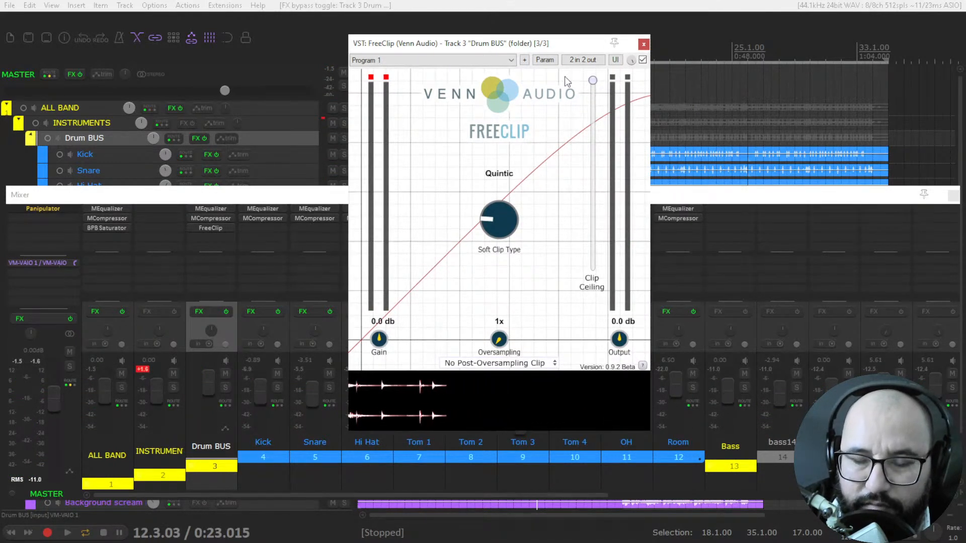
- Solo the Drum BUS in the mixer and play the drums from bar 12 through FreeClip
{"action": "left_click", "coordinate": [225, 387]}
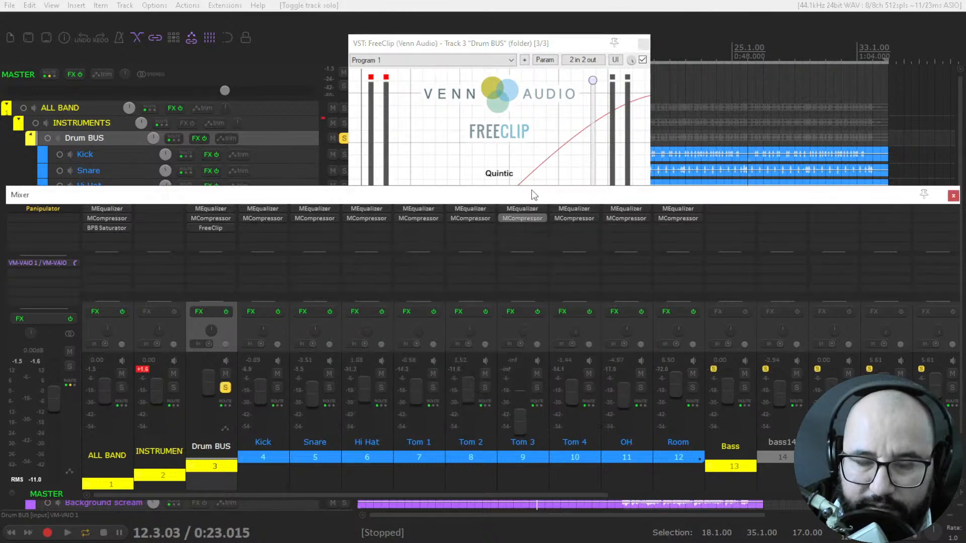
{"action": "left_click", "coordinate": [524, 51]}
{"action": "key", "text": "space"}
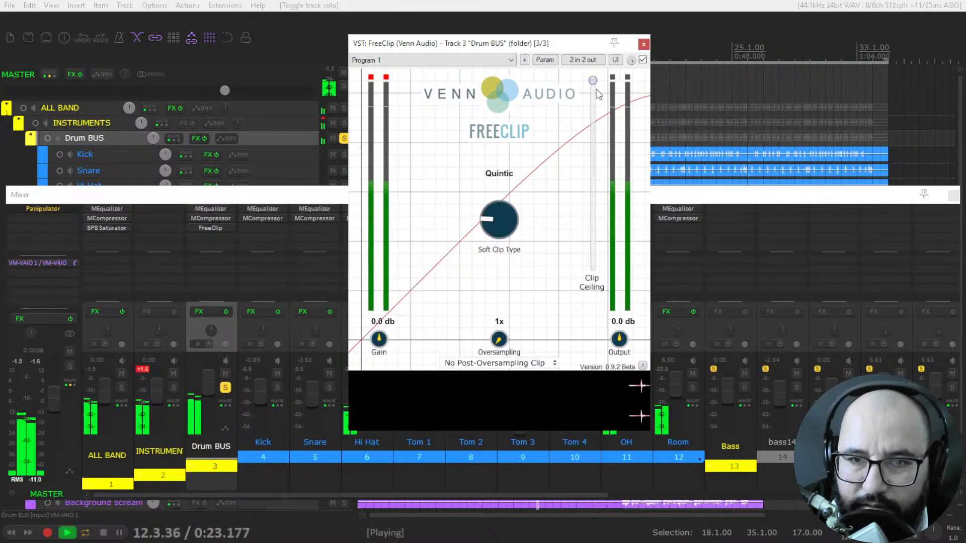
{"action": "key", "text": "space"}
{"action": "key", "text": "space"}
- Try a much lower FreeClip clip ceiling during playback and return it to the maximum
{"action": "left_click_drag", "start_coordinate": [593, 86], "coordinate": [594, 208]}
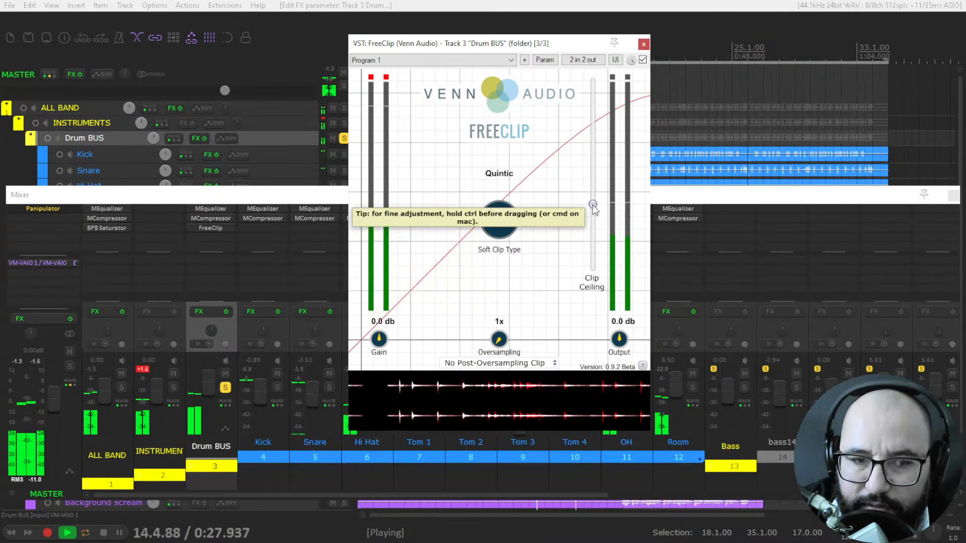
{"action": "left_click", "coordinate": [594, 209]}
{"action": "left_click_drag", "start_coordinate": [595, 209], "coordinate": [594, 81]}
{"action": "key", "text": "space"}
- Lower FreeClip's clip ceiling on the Drum BUS to roughly -6 dB while playing the drums from bar 12
{"action": "left_click_drag", "start_coordinate": [591, 86], "coordinate": [595, 89]}
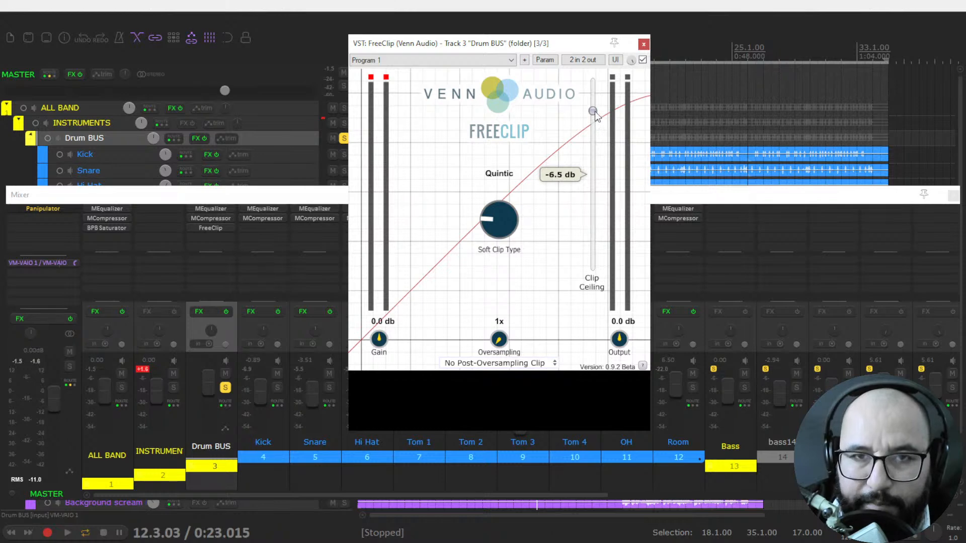
{"action": "key", "text": "space"}
{"action": "left_click_drag", "start_coordinate": [596, 115], "coordinate": [594, 173]}
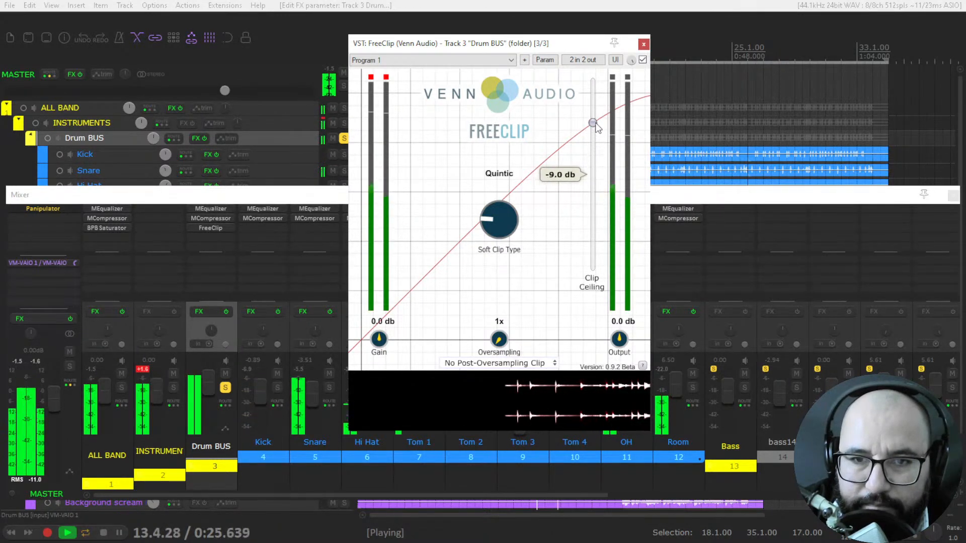
{"action": "left_click_drag", "start_coordinate": [596, 126], "coordinate": [599, 113]}
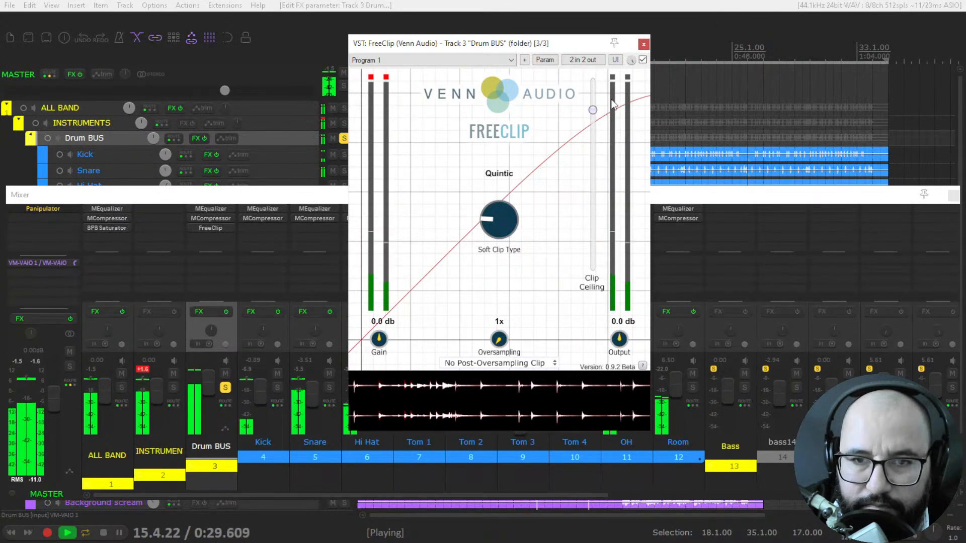
- Compare the soloed drums with FreeClip bypassed and active, replaying from bar 12
{"action": "left_click", "coordinate": [642, 60]}
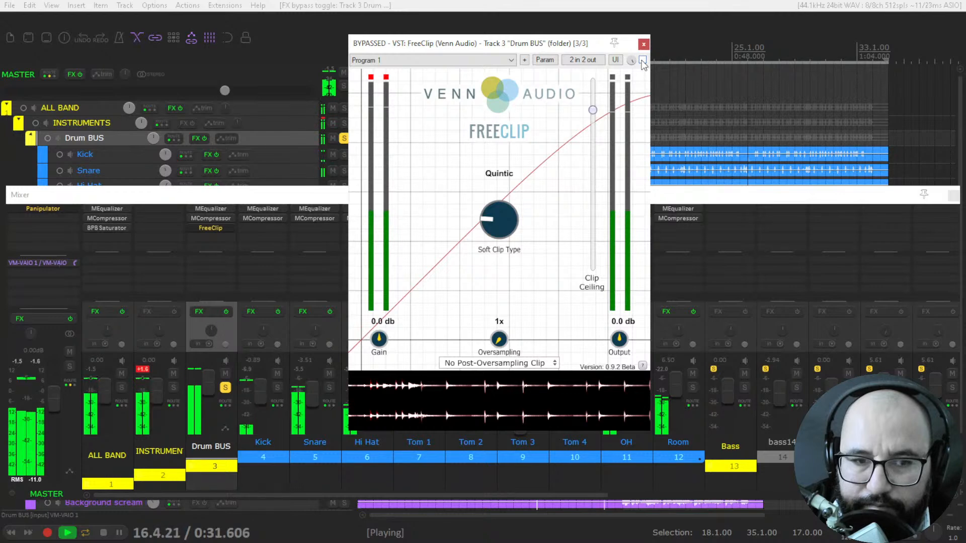
{"action": "left_click", "coordinate": [643, 60]}
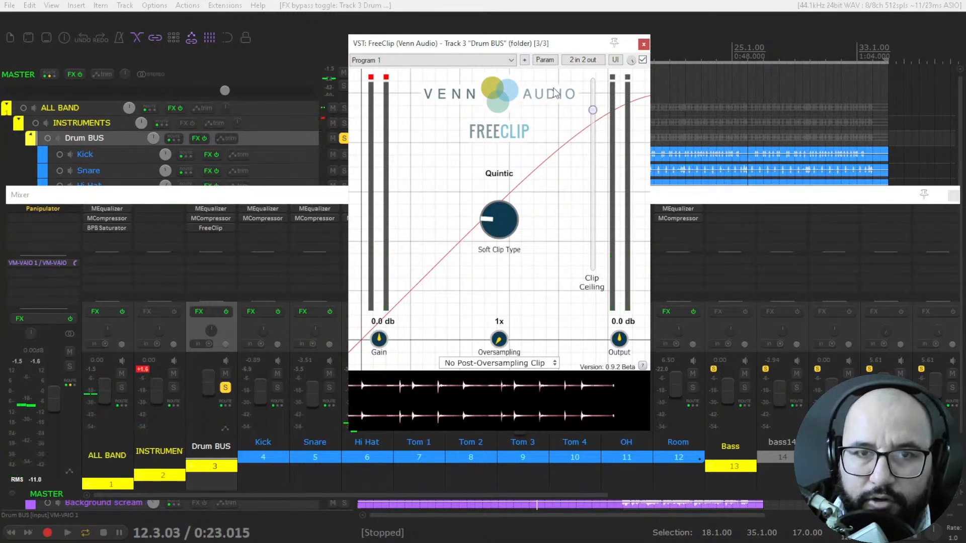
{"action": "key", "text": "space"}
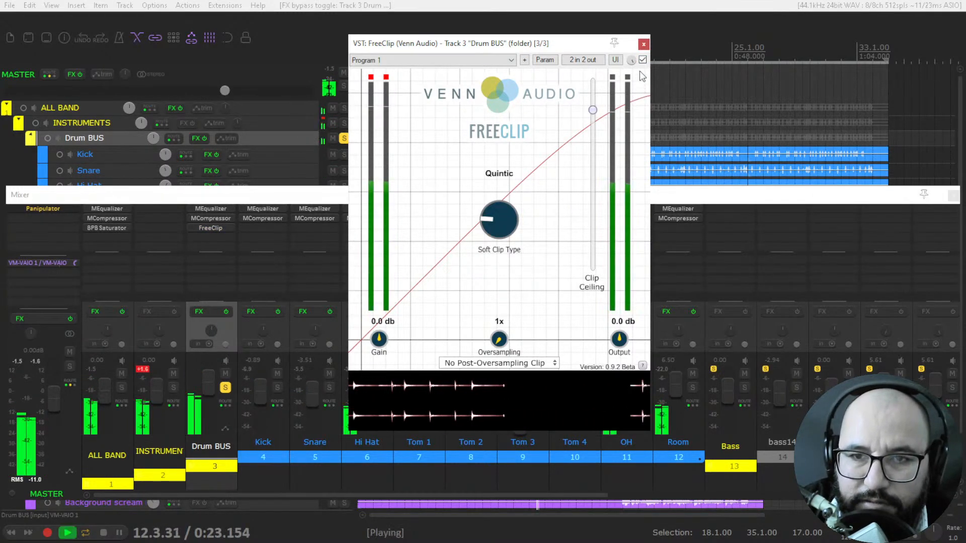
{"action": "left_click", "coordinate": [643, 59]}
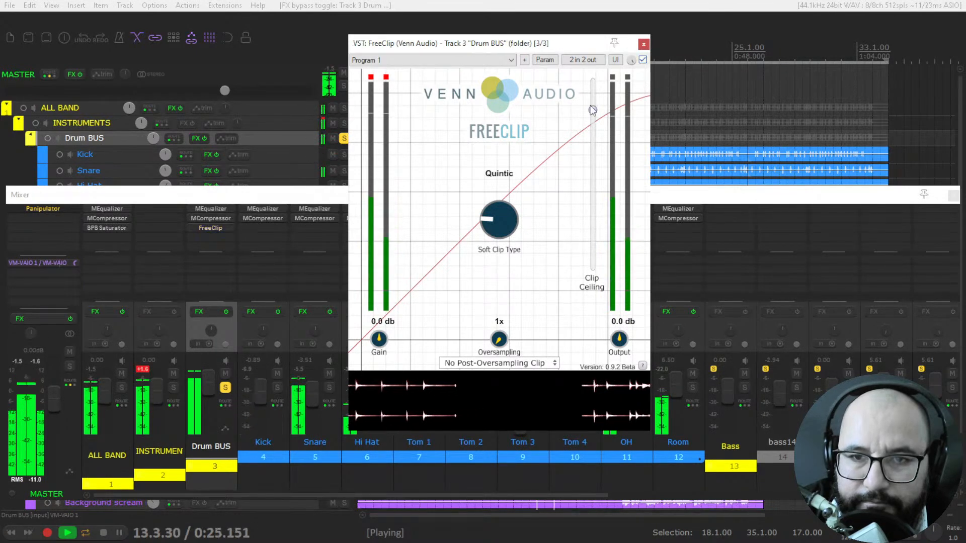
- Try a slightly higher FreeClip clip ceiling and replay the drums from bar 12 with the plugin active and bypassed
{"action": "left_click_drag", "start_coordinate": [593, 107], "coordinate": [597, 111]}
{"action": "key", "text": "space"}
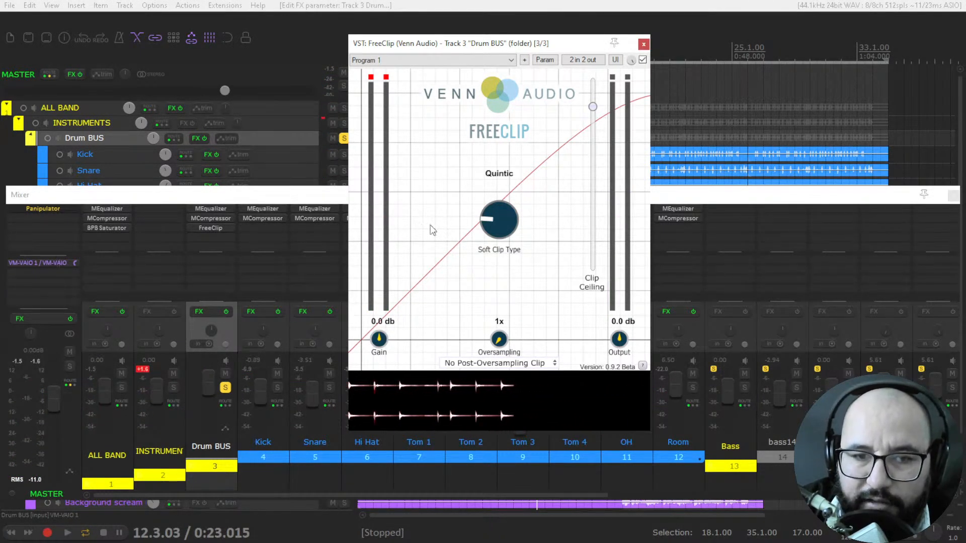
{"action": "key", "text": "space"}
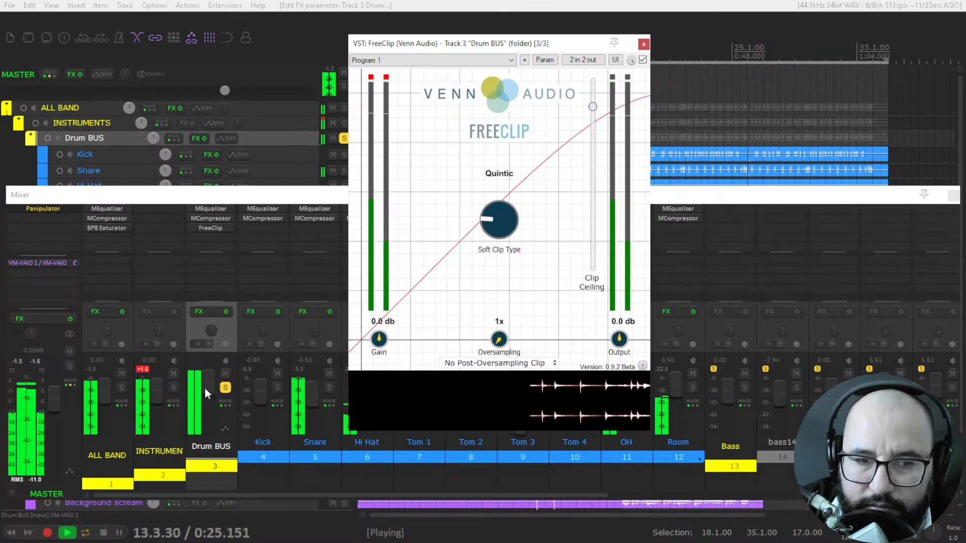
{"action": "left_click", "coordinate": [643, 60]}
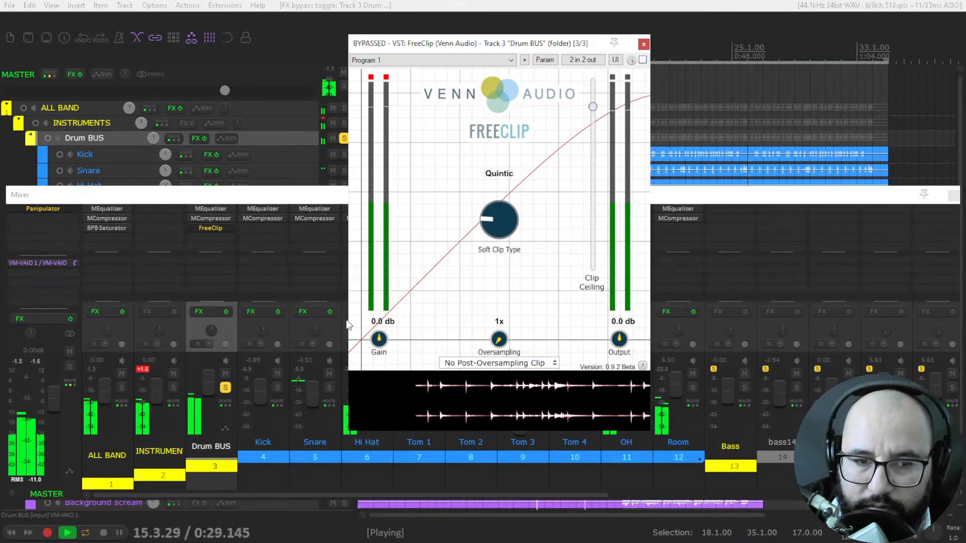
{"action": "key", "text": "space"}
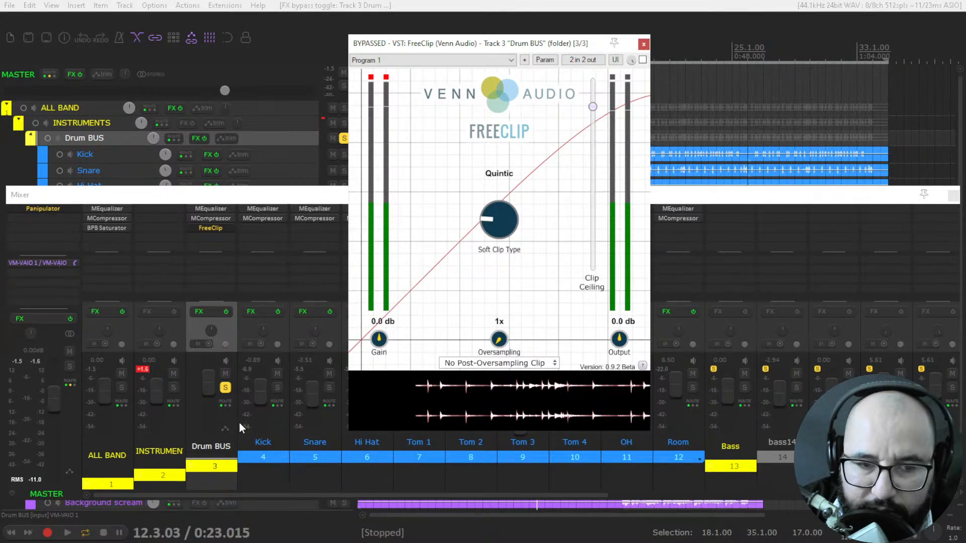
{"action": "key", "text": "space"}
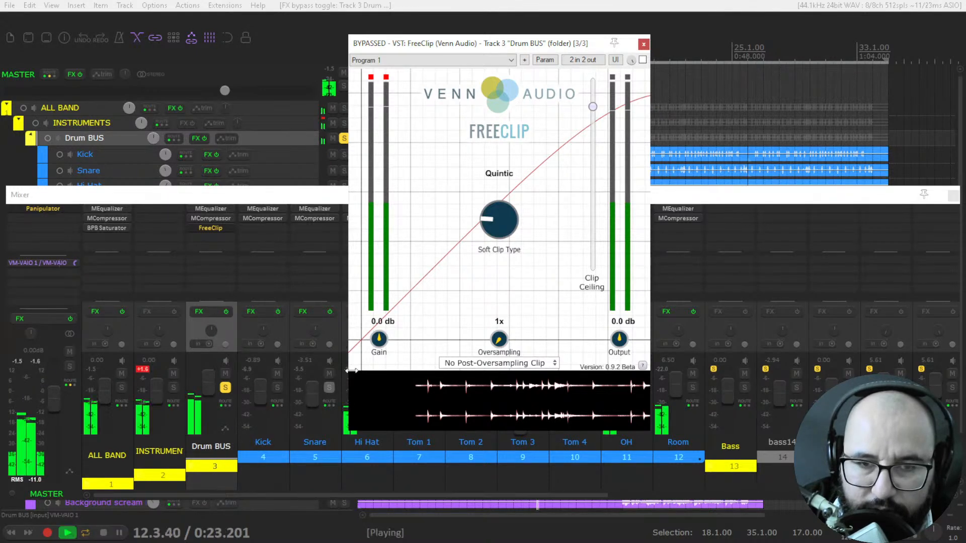
- Reset the peak readouts in the mixer and play from bar 12 to check the master level with FreeClip bypassed
{"action": "left_click", "coordinate": [196, 391]}
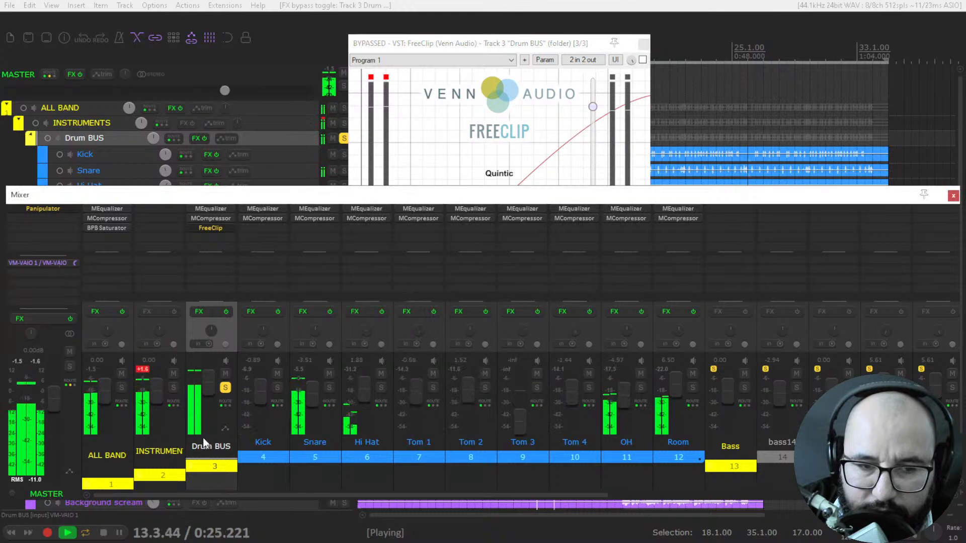
{"action": "key", "text": "space"}
{"action": "left_click", "coordinate": [37, 364]}
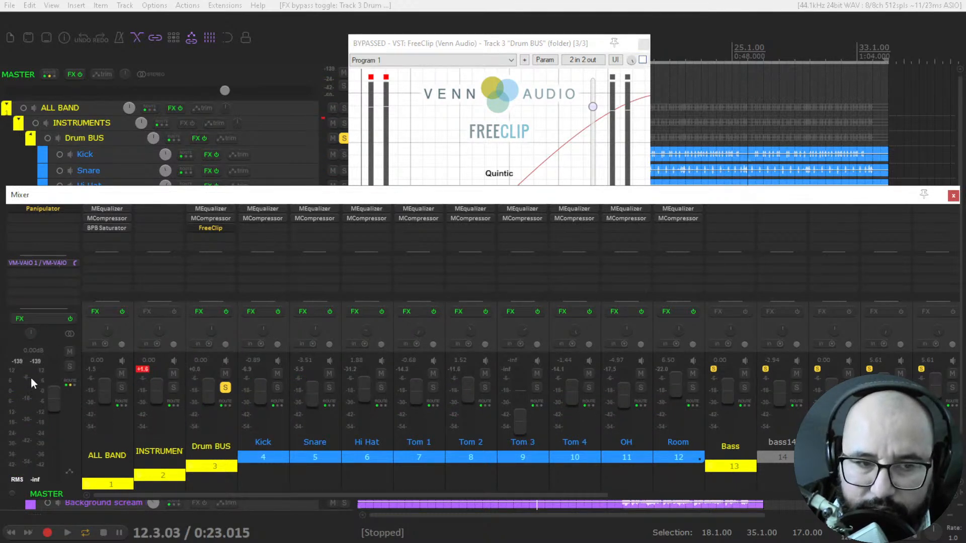
{"action": "key", "text": "space"}
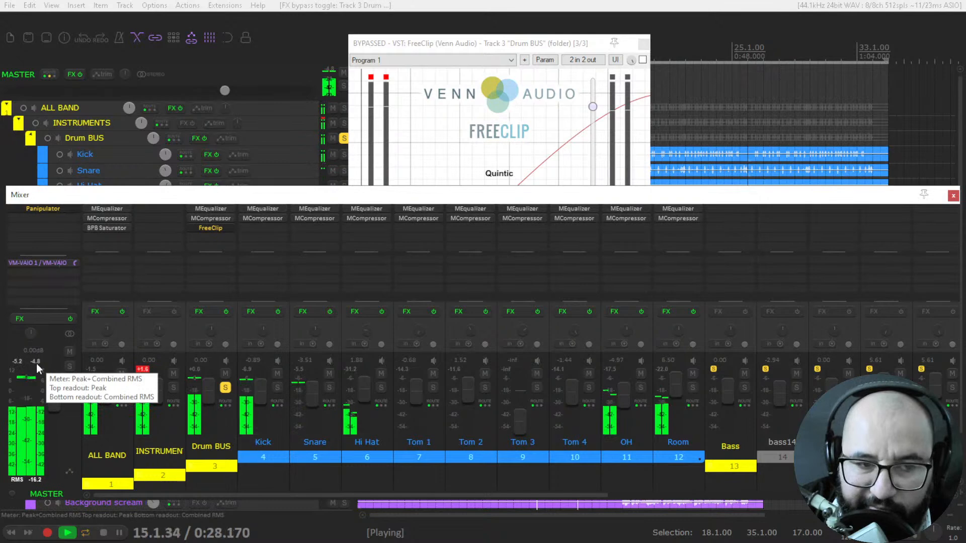
{"action": "key", "text": "space"}
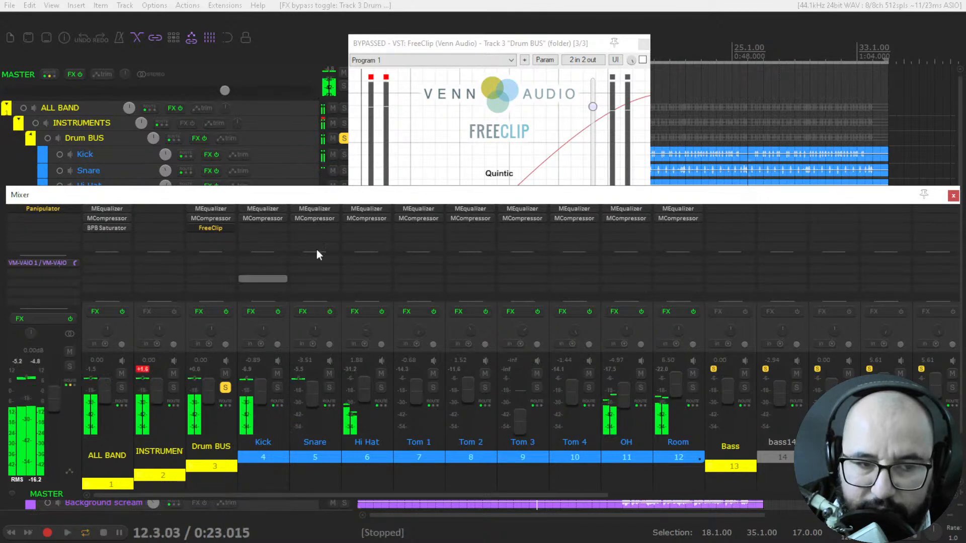
- Re-enable FreeClip, reset the master peak readout and replay the drums to check the level with clipping active
{"action": "left_click", "coordinate": [643, 59]}
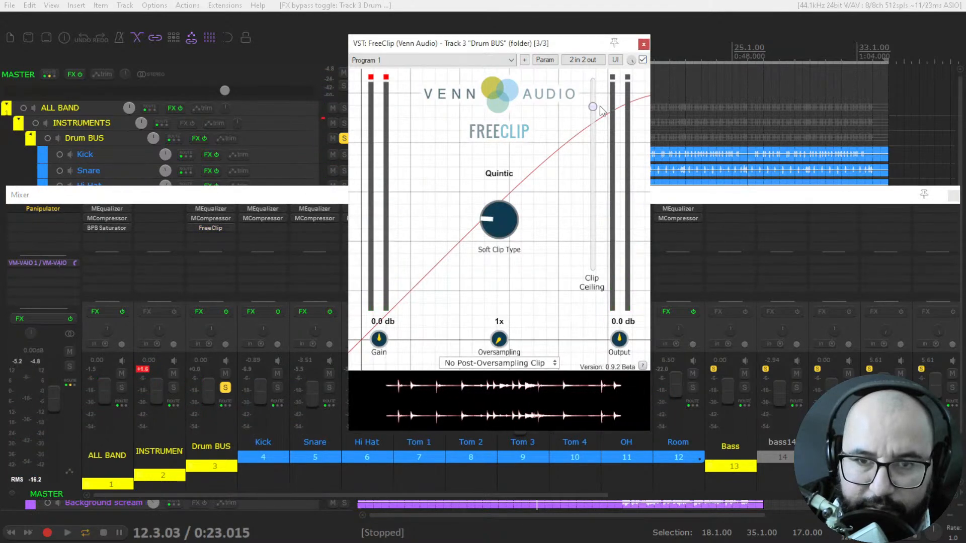
{"action": "key", "text": "space"}
{"action": "left_click", "coordinate": [37, 361]}
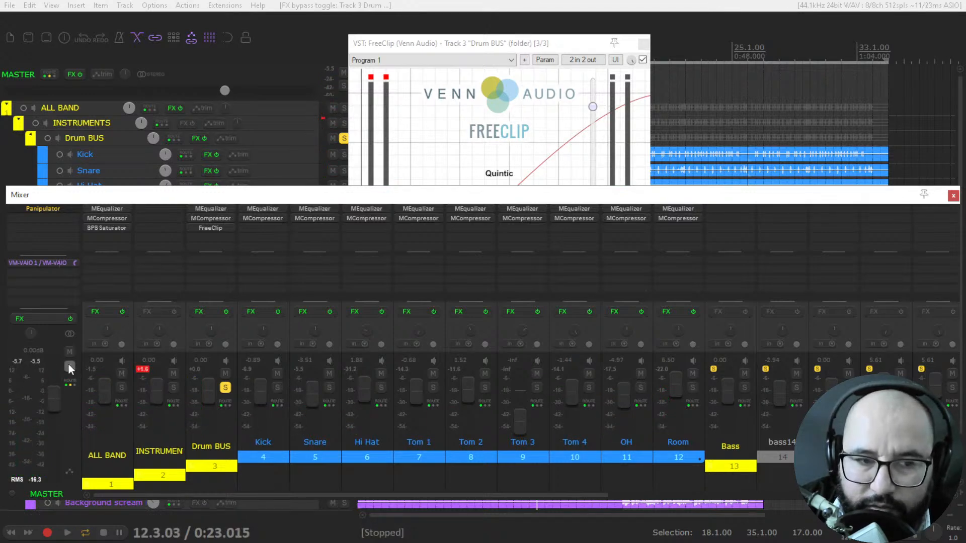
- Lower FreeClip's clip ceiling slightly and recheck the master peak level during playback from bar 12
{"action": "left_click", "coordinate": [594, 109]}
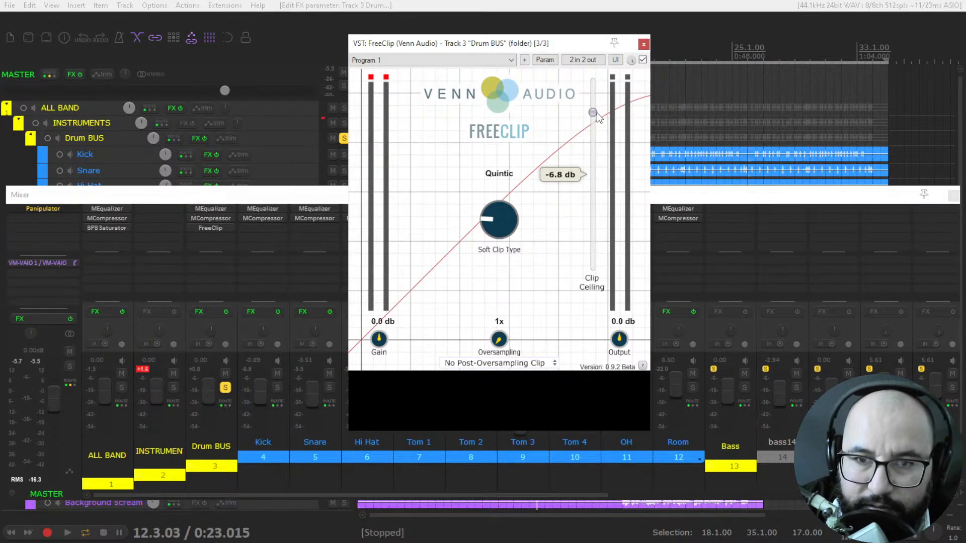
{"action": "key", "text": "space"}
{"action": "left_click", "coordinate": [40, 363]}
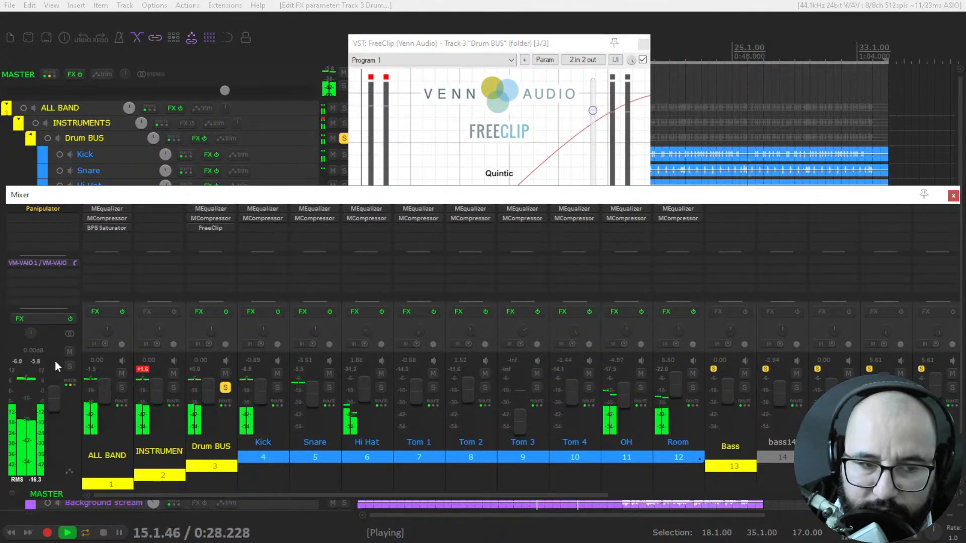
{"action": "key", "text": "space"}
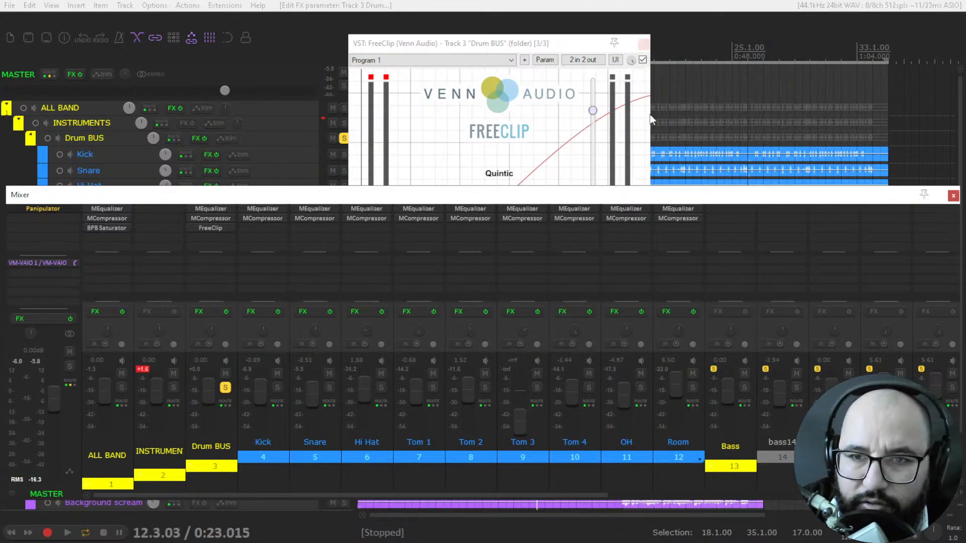
- Unsolo the Drum BUS with the mixer and FreeClip windows closed, and briefly check its effects chain
{"action": "left_click", "coordinate": [953, 196]}
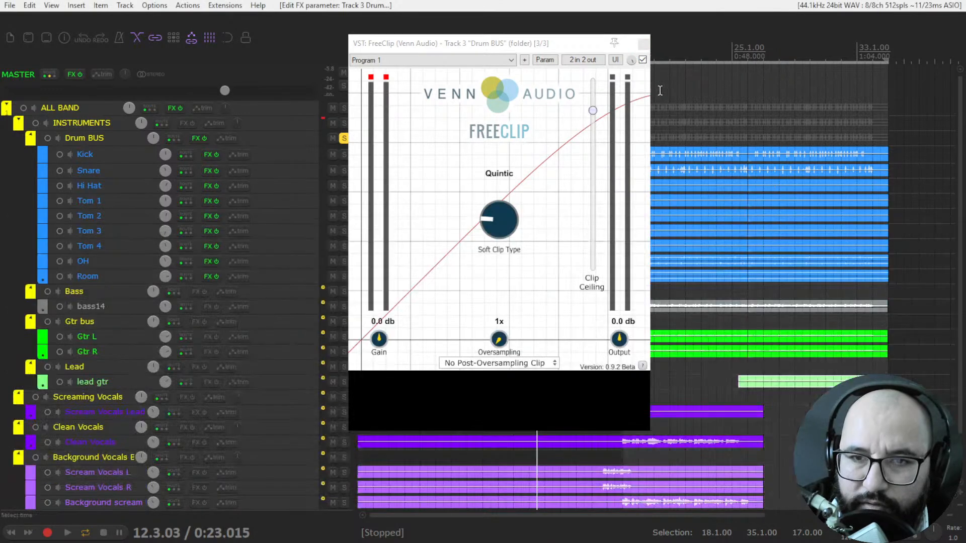
{"action": "left_click", "coordinate": [644, 45]}
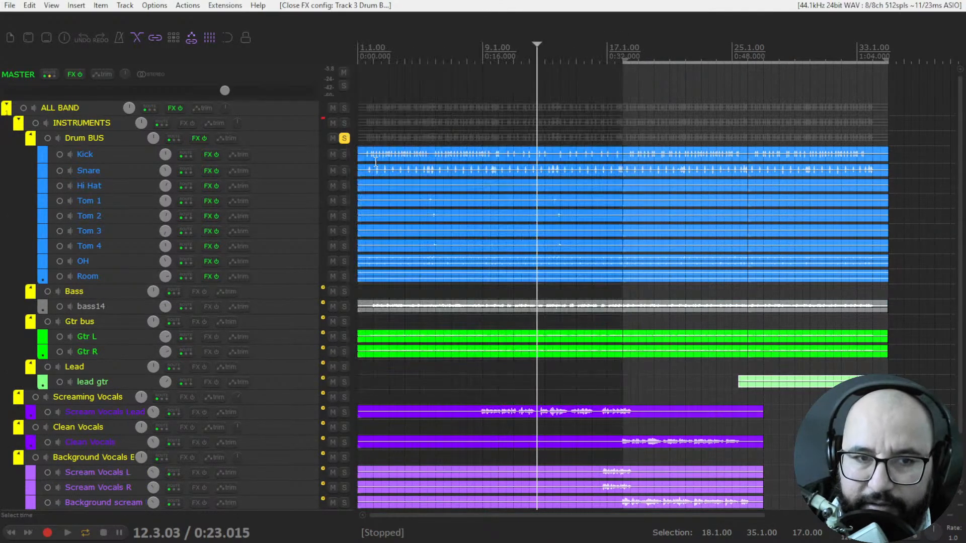
{"action": "left_click", "coordinate": [345, 138]}
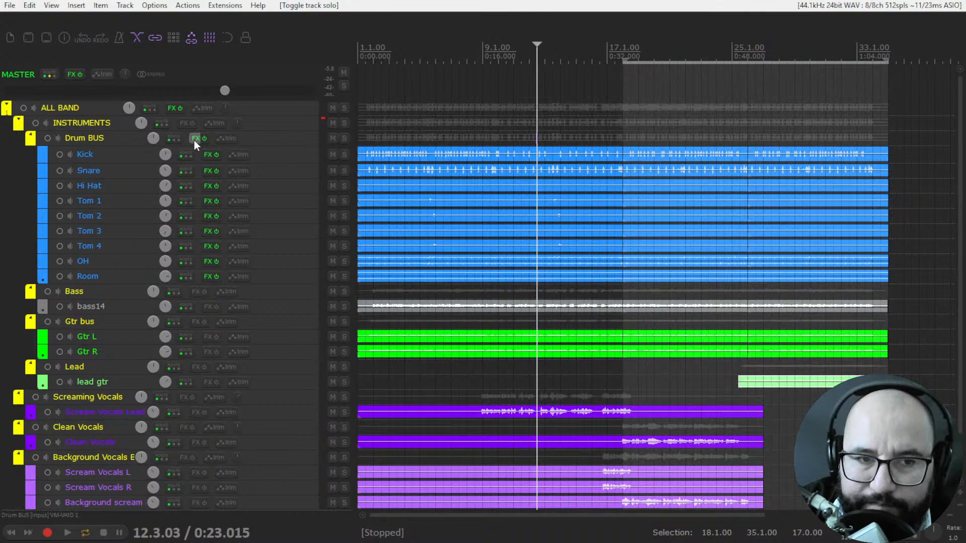
{"action": "left_click", "coordinate": [199, 138]}
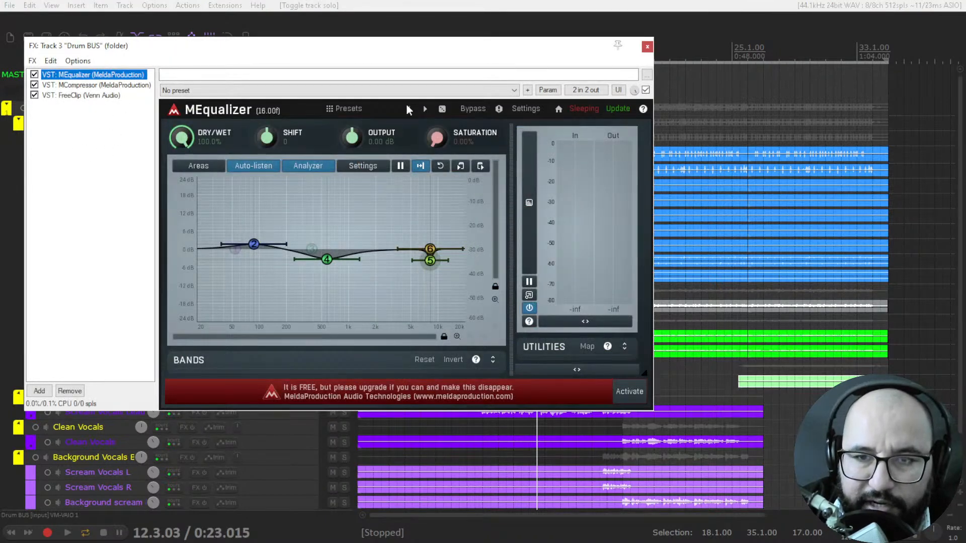
{"action": "left_click", "coordinate": [647, 47]}
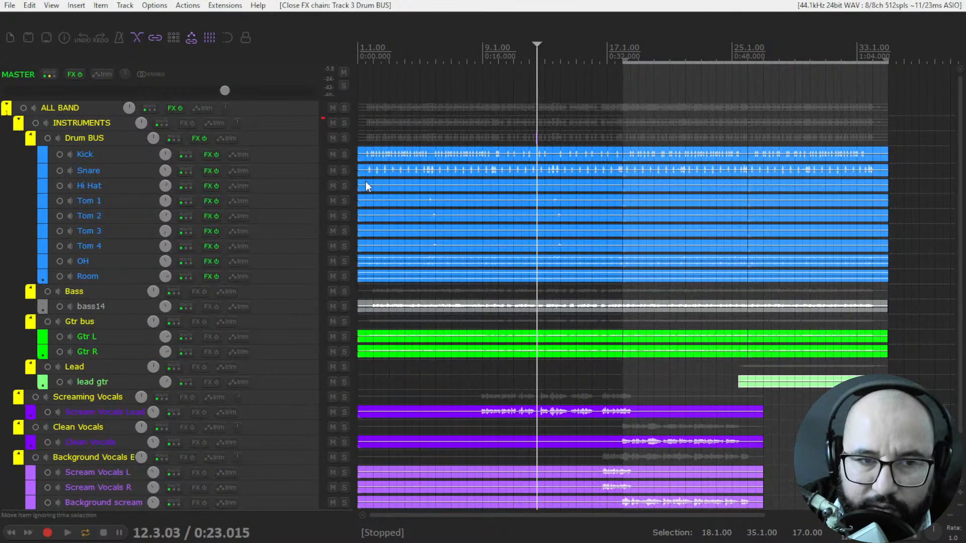
- Solo the Kick track, play it from bar 12 and open its MEqualizer
{"action": "left_click", "coordinate": [345, 155]}
{"action": "key", "text": "space"}
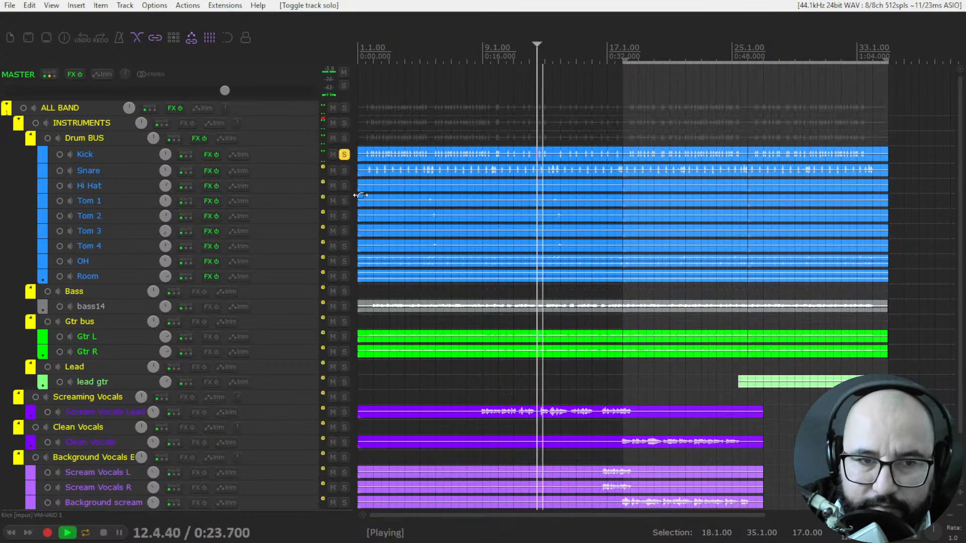
{"action": "left_click", "coordinate": [206, 156]}
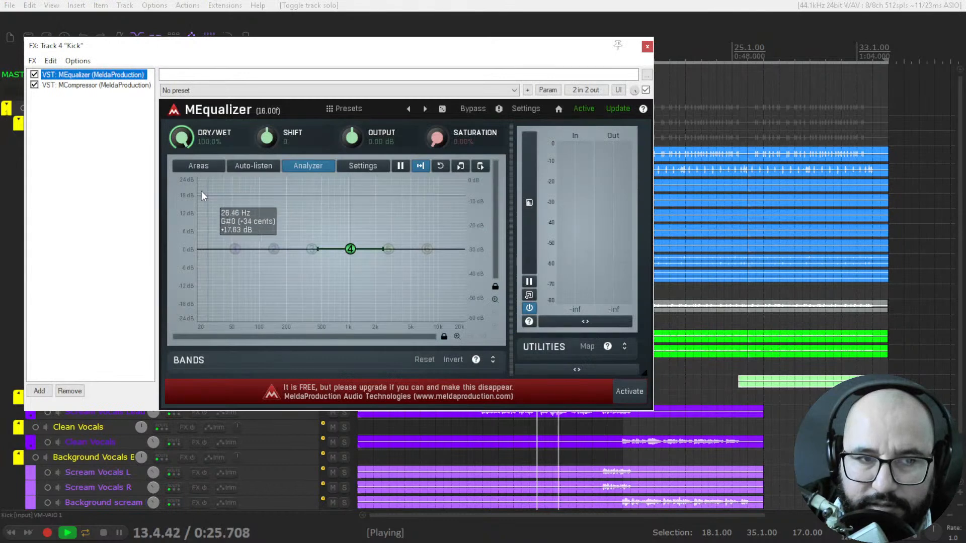
- Enable band 1 of the Kick's MEqualizer as a 12 dB/oct high-pass filter with its cutoff at about 40 Hz
{"action": "left_click_drag", "start_coordinate": [235, 248], "coordinate": [207, 248]}
{"action": "double_click", "coordinate": [206, 250]}
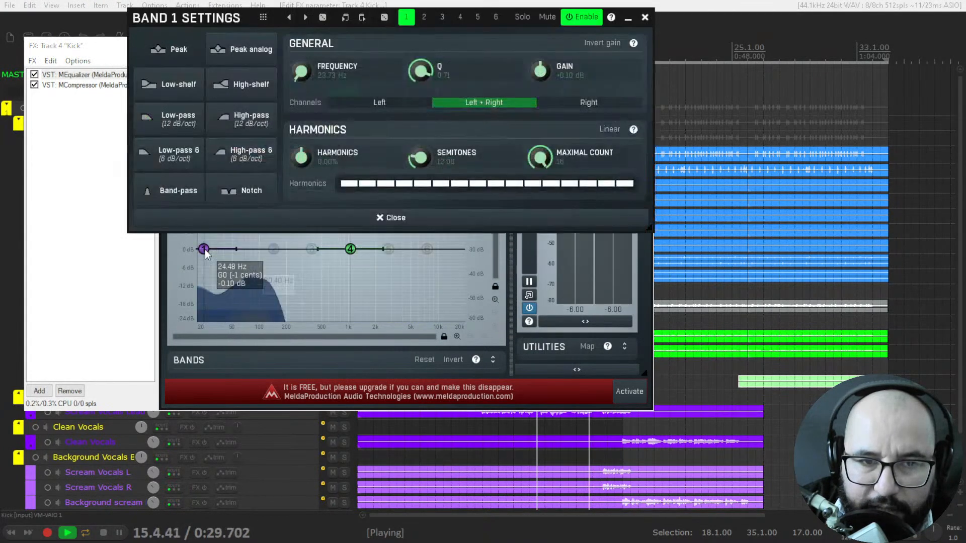
{"action": "left_click", "coordinate": [238, 124]}
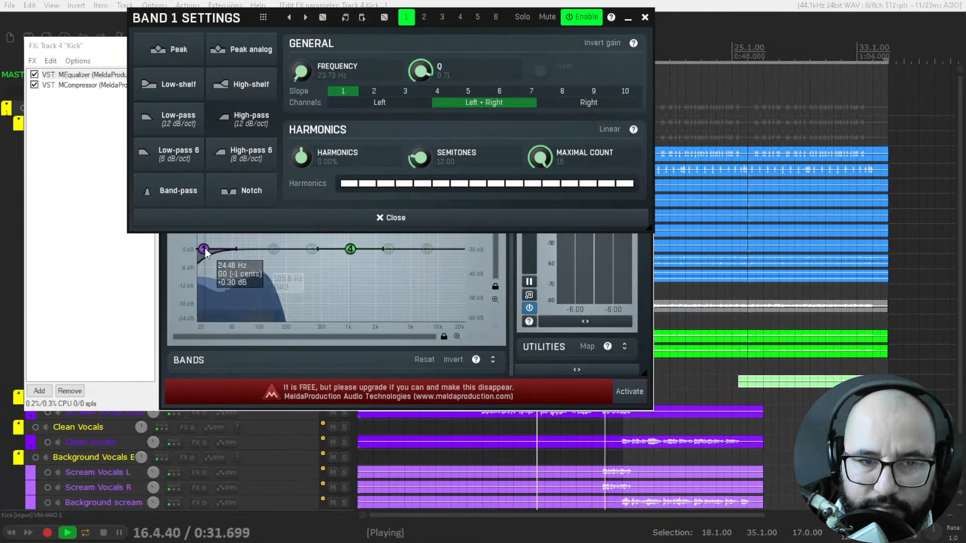
{"action": "left_click", "coordinate": [646, 17]}
{"action": "mouse_move", "coordinate": [205, 249]}
{"action": "left_mouse_down"}
{"action": "mouse_move", "coordinate": [254, 253]}
{"action": "mouse_move", "coordinate": [251, 244]}
{"action": "mouse_move", "coordinate": [210, 247]}
{"action": "mouse_move", "coordinate": [221, 246]}
{"action": "left_mouse_up"}
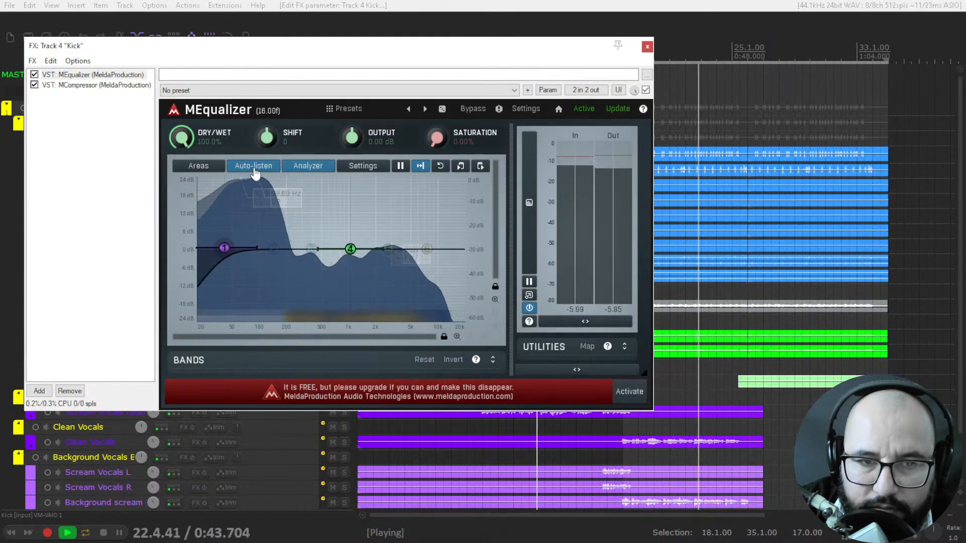
- Turn on auto-listen in the Kick's MEqualizer and boost band 3 by about 3.5 dB at about 273 Hz during playback
{"action": "mouse_move", "coordinate": [304, 256]}
{"action": "left_mouse_down"}
{"action": "mouse_move", "coordinate": [301, 201]}
{"action": "mouse_move", "coordinate": [296, 239]}
{"action": "left_mouse_up"}
{"action": "key", "text": "space"}
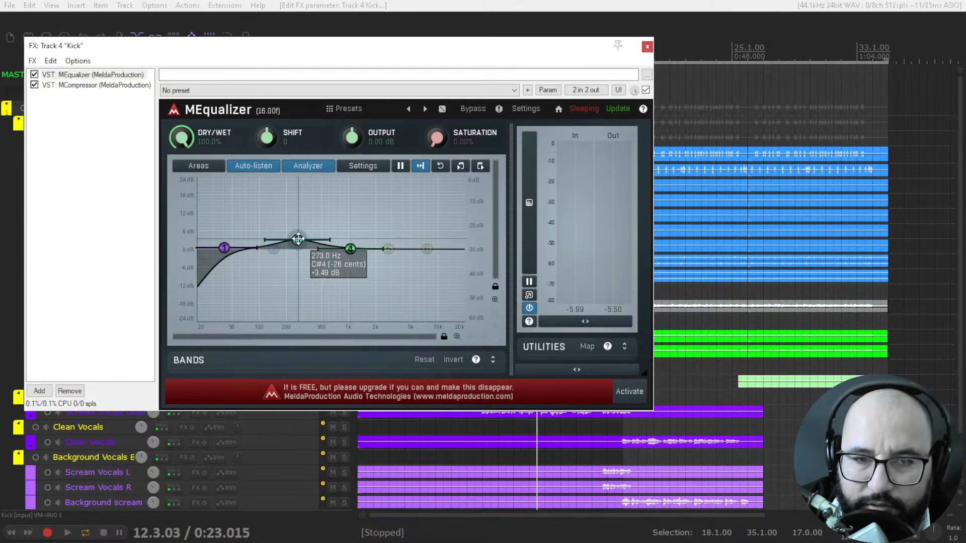
{"action": "key", "text": "space"}
{"action": "key", "text": "space"}
- Sweep band 3 of the Kick's MEqualizer to about 372 Hz during playback and turn off auto-listen
{"action": "left_click_drag", "start_coordinate": [299, 238], "coordinate": [299, 237]}
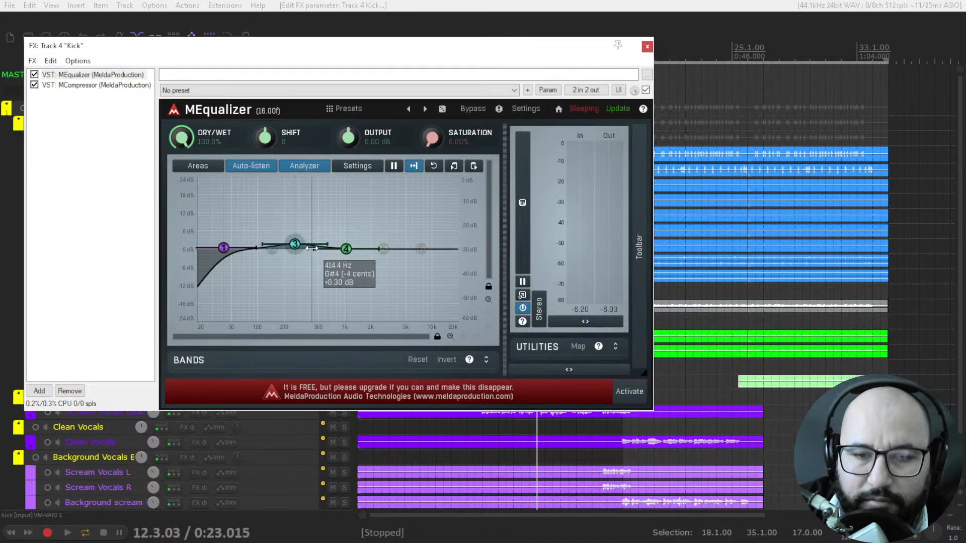
{"action": "left_click_drag", "start_coordinate": [296, 244], "coordinate": [295, 243]}
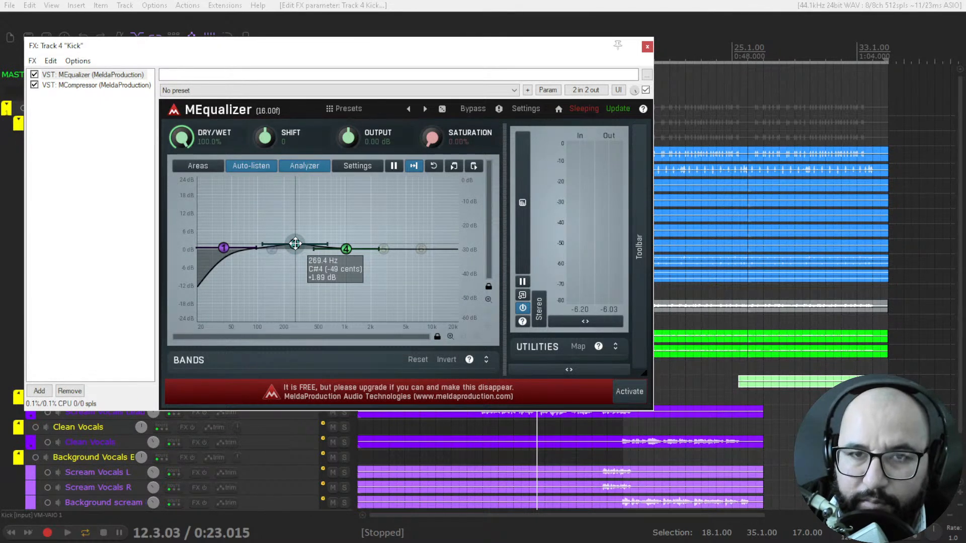
{"action": "key", "text": "space"}
{"action": "mouse_move", "coordinate": [295, 244]}
{"action": "left_mouse_down"}
{"action": "mouse_move", "coordinate": [310, 259]}
{"action": "mouse_move", "coordinate": [291, 258]}
{"action": "mouse_move", "coordinate": [291, 225]}
{"action": "mouse_move", "coordinate": [322, 254]}
{"action": "mouse_move", "coordinate": [307, 239]}
{"action": "left_mouse_up"}
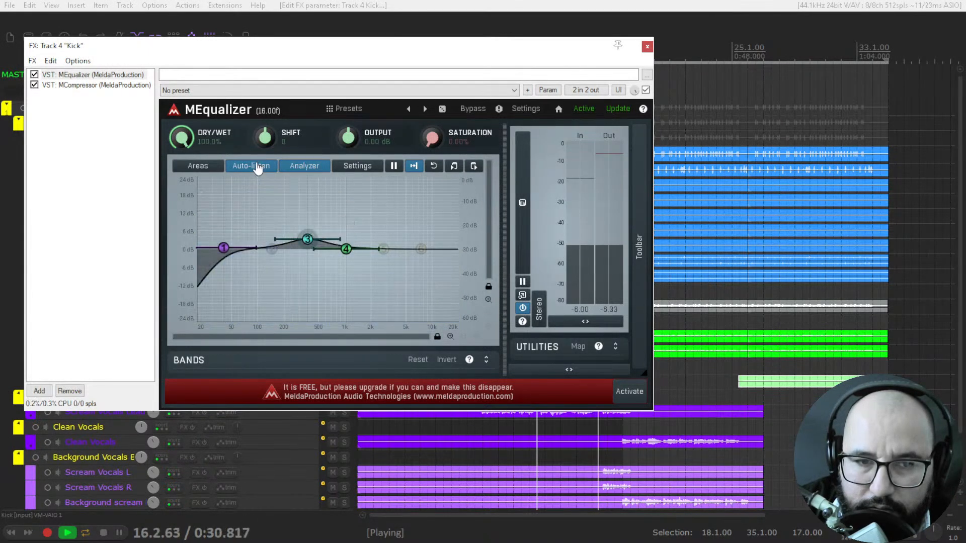
{"action": "left_click", "coordinate": [259, 168]}
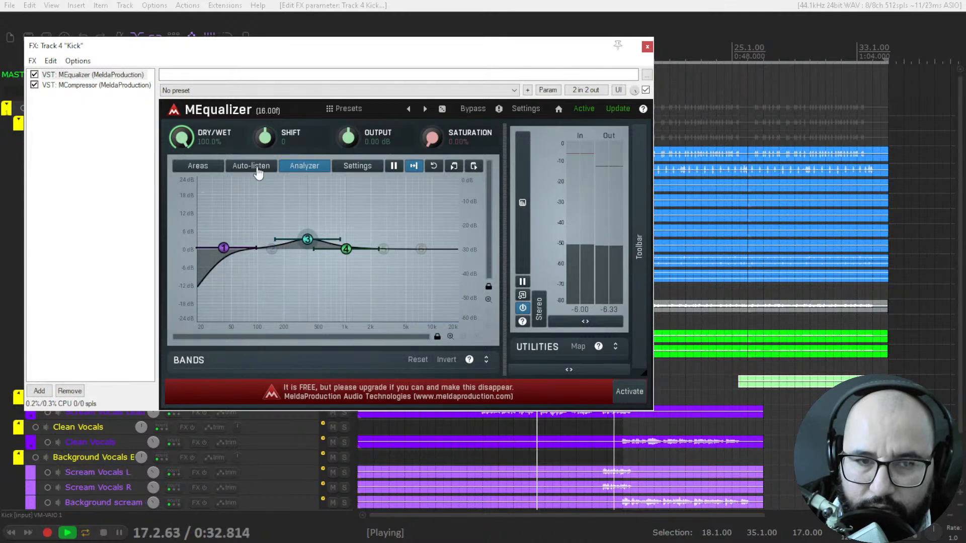
- Set band 3 of the Kick's MEqualizer to a cut of about 4.1 dB
{"action": "right_click", "coordinate": [307, 239]}
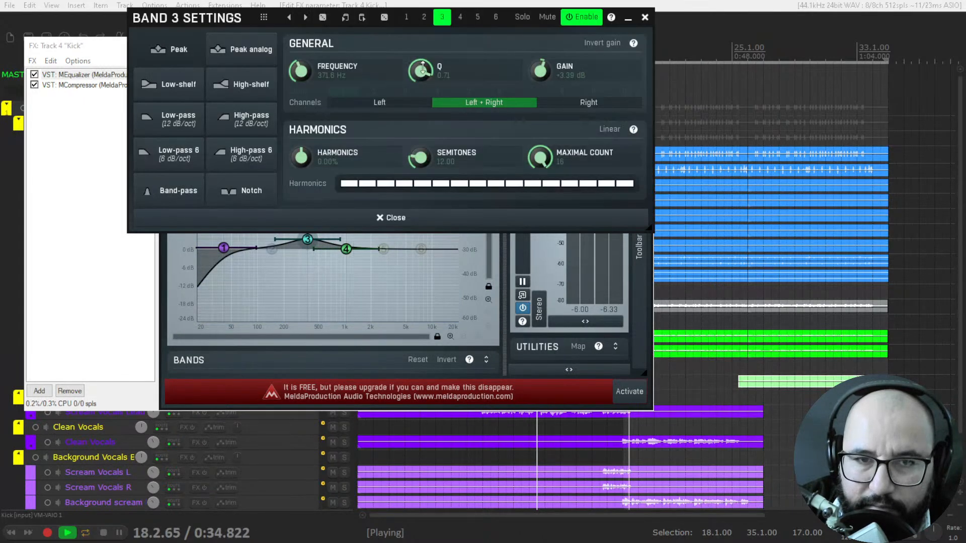
{"action": "left_click_drag", "start_coordinate": [543, 73], "coordinate": [543, 105]}
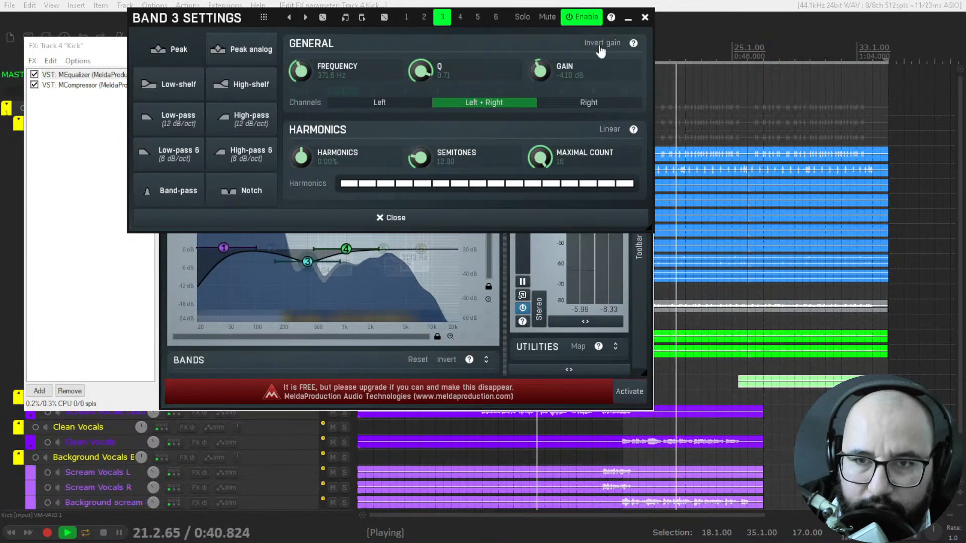
{"action": "left_click", "coordinate": [645, 17]}
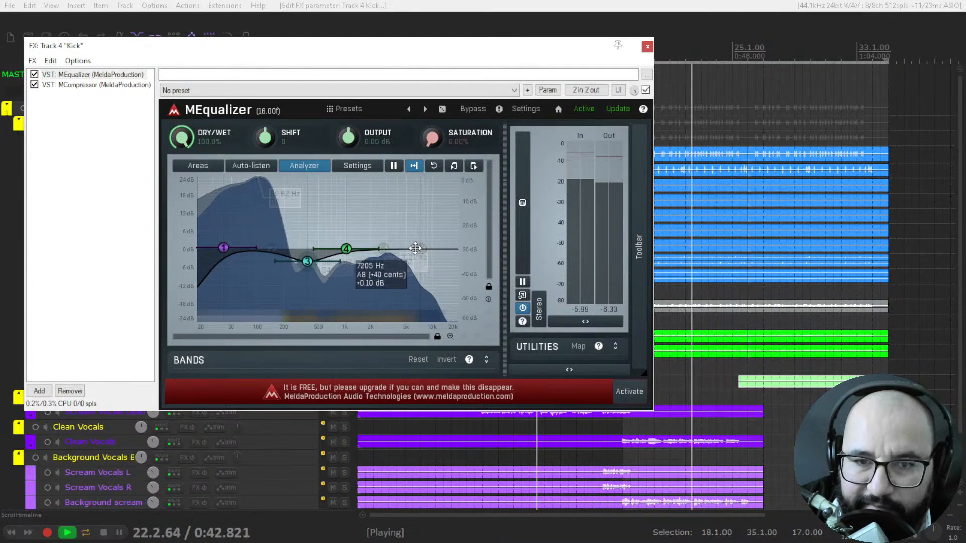
- Boost band 5 of the Kick's MEqualizer by about 2.5 dB at about 6.87 kHz and compare the sound with the plugin bypassed
{"action": "mouse_move", "coordinate": [408, 237]}
{"action": "left_mouse_down"}
{"action": "mouse_move", "coordinate": [421, 211]}
{"action": "mouse_move", "coordinate": [419, 241]}
{"action": "left_mouse_up"}
{"action": "left_click", "coordinate": [645, 90]}
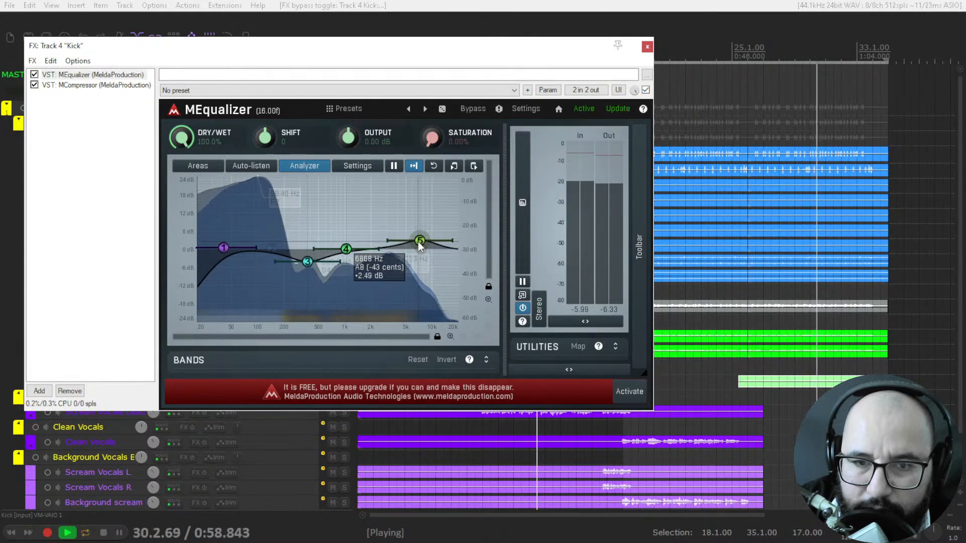
{"action": "key", "text": "space"}
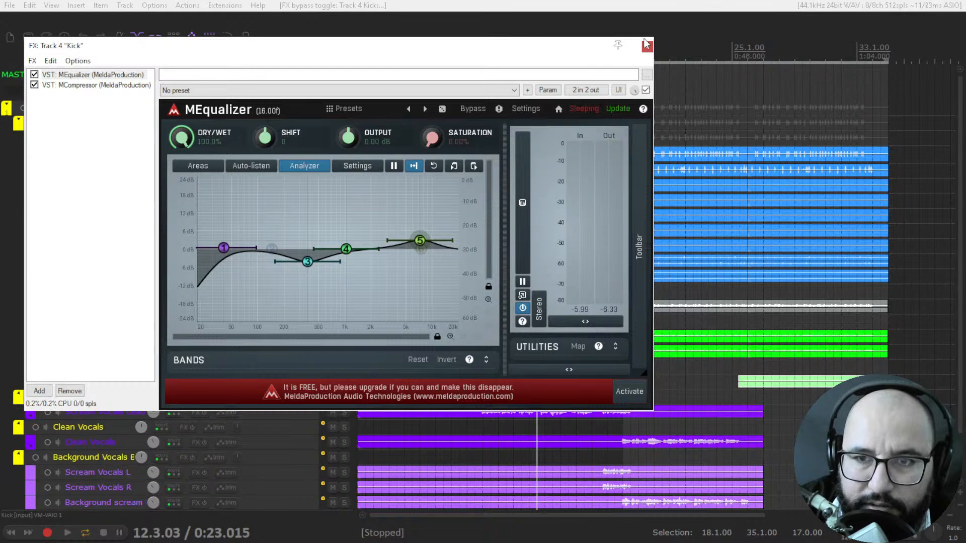
- Close the Kick's effects window and switch the solo from Kick to Drum BUS during playback
{"action": "left_click", "coordinate": [647, 47]}
{"action": "key", "text": "space"}
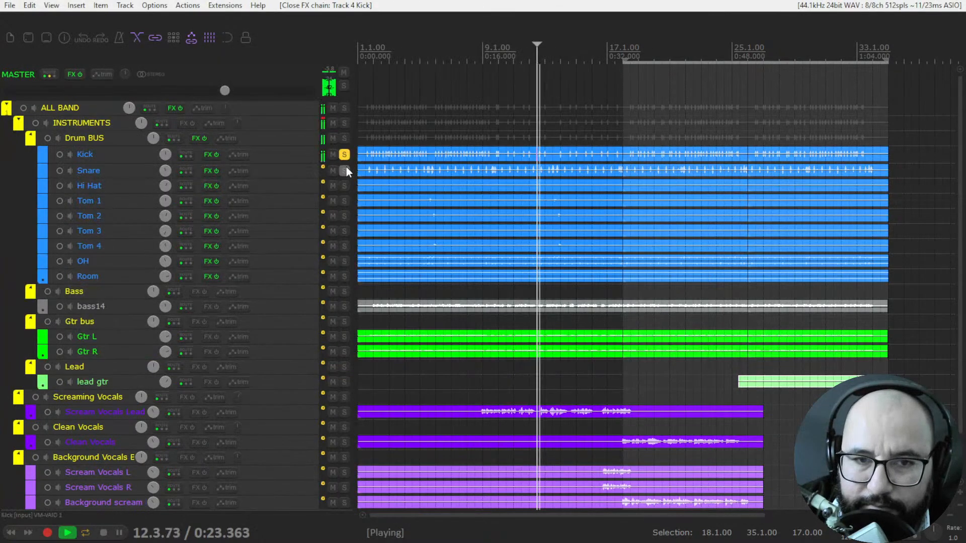
{"action": "left_click", "coordinate": [345, 155]}
{"action": "left_click", "coordinate": [345, 137]}
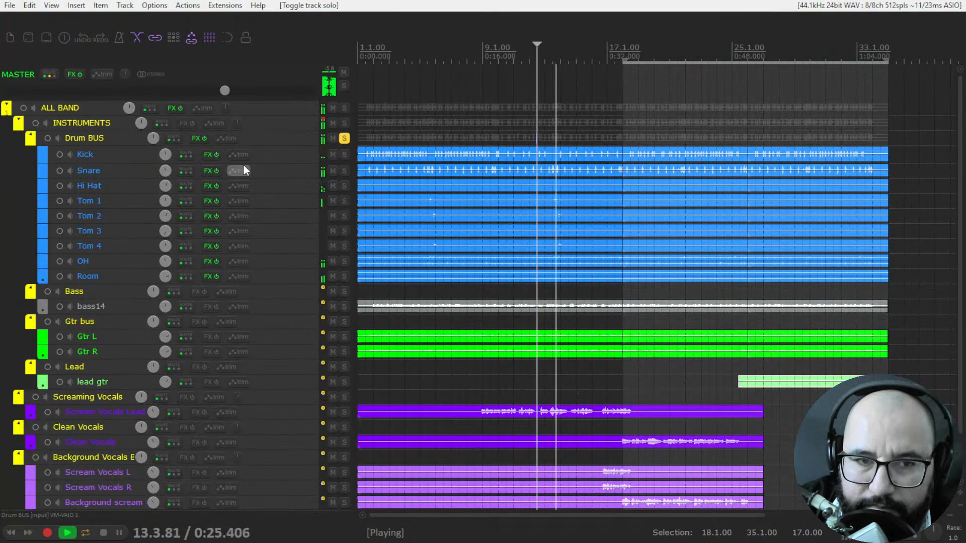
- Compare the soloed drums with the Kick's MEqualizer bypassed and active, ending with playback stopped
{"action": "left_click", "coordinate": [210, 155]}
{"action": "left_click", "coordinate": [645, 90]}
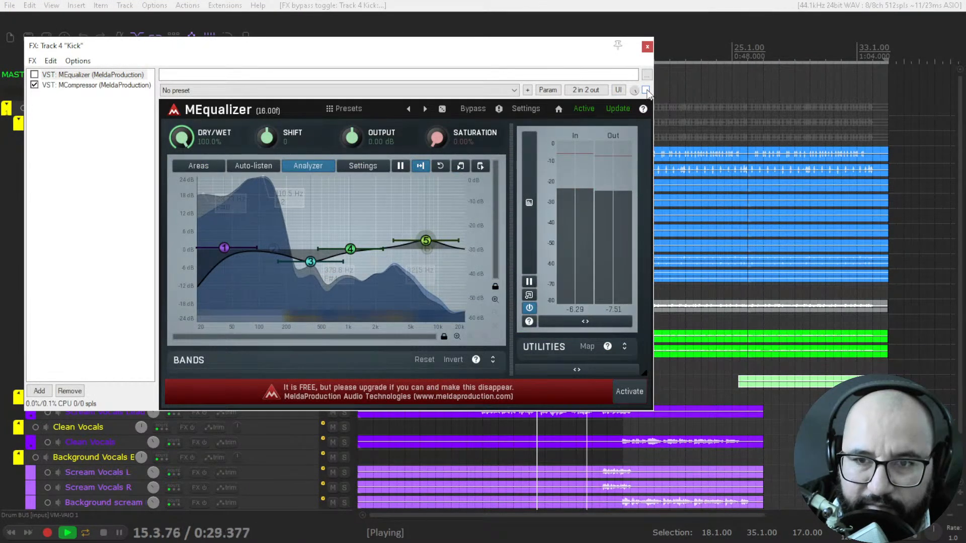
{"action": "left_click", "coordinate": [646, 89]}
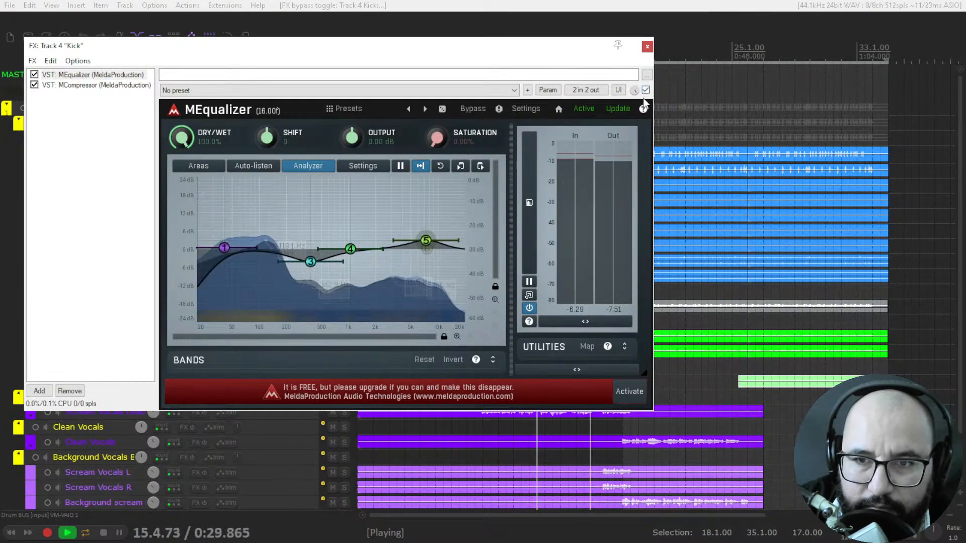
{"action": "key", "text": "space"}
- Open the Kick's MCompressor in its own window and set a 32 ms attack, about 0.67 ms release and about 2.18:1 ratio
{"action": "double_click", "coordinate": [121, 86]}
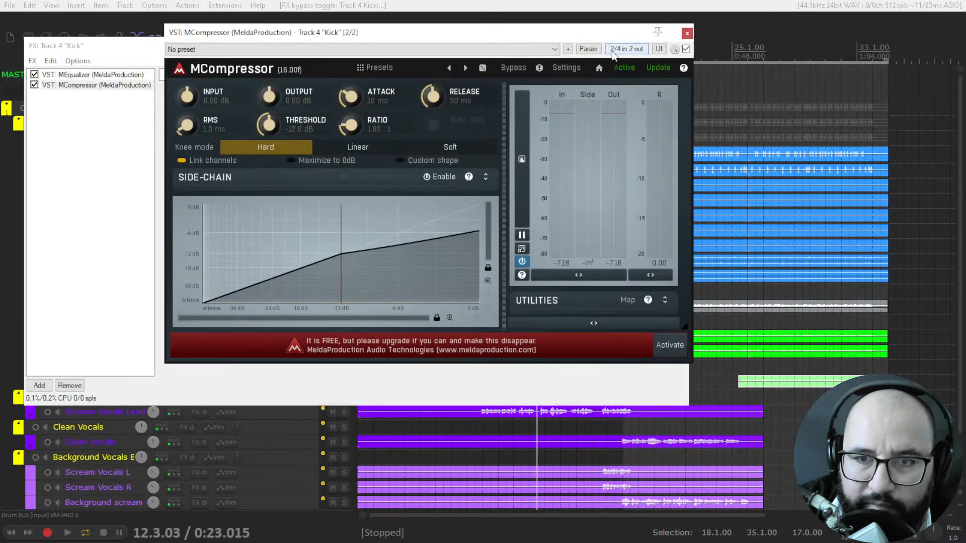
{"action": "left_click", "coordinate": [133, 59]}
{"action": "left_click", "coordinate": [681, 48]}
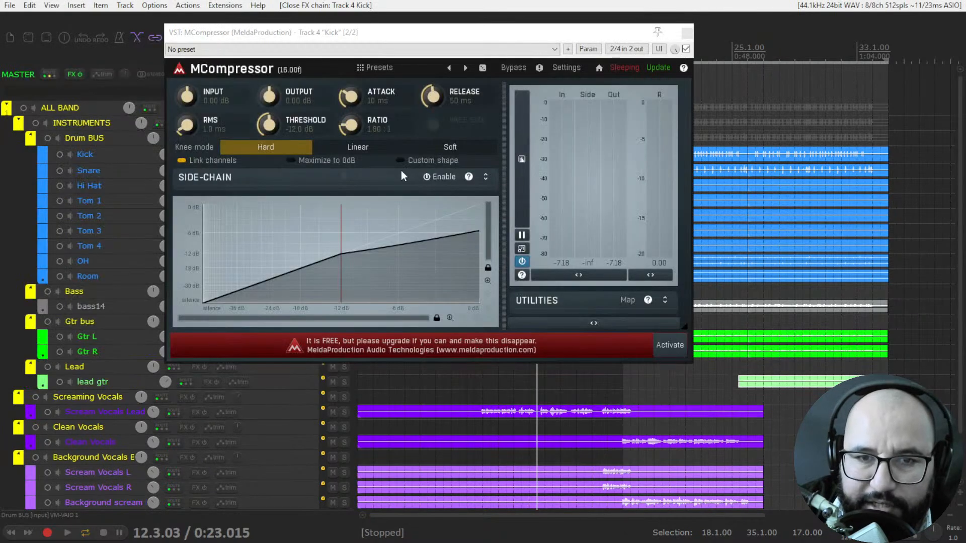
{"action": "left_click", "coordinate": [350, 98]}
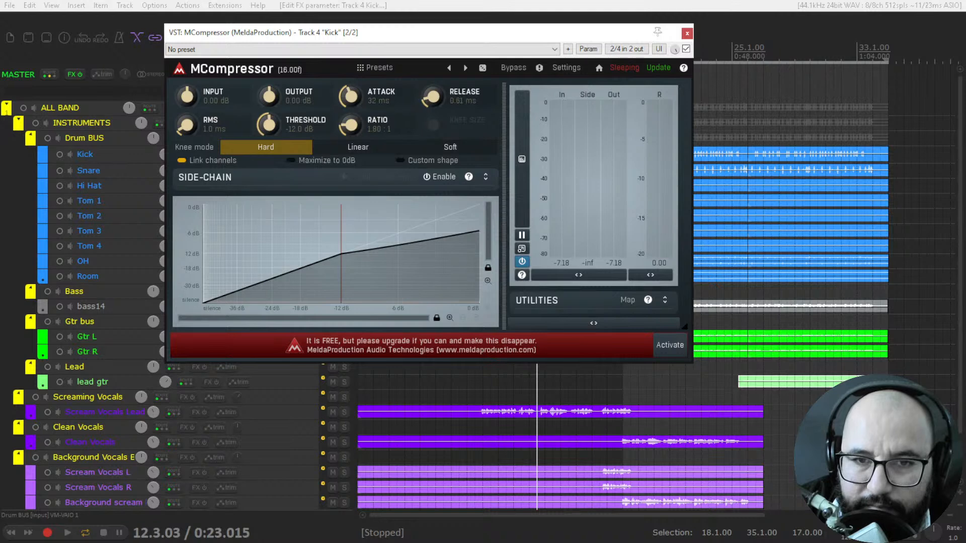
{"action": "key", "text": "space"}
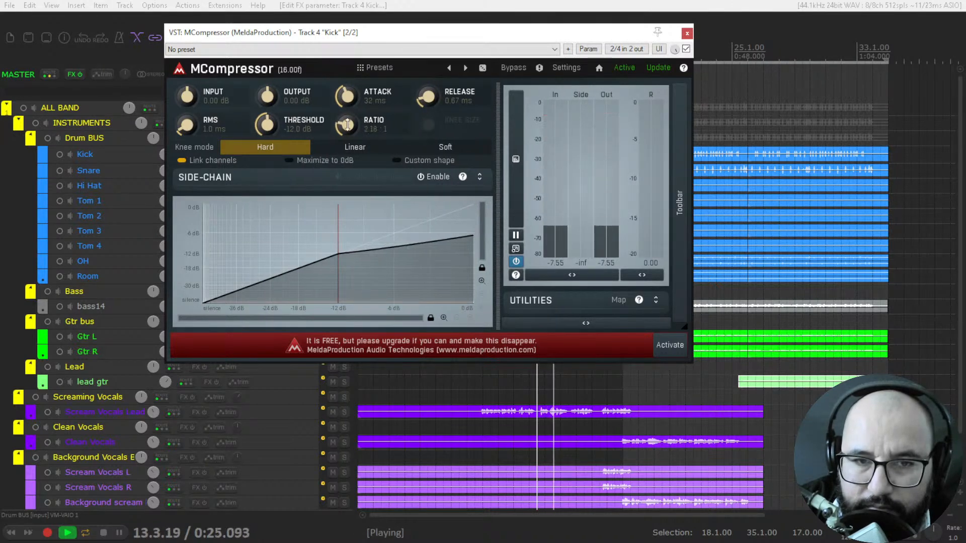
- Lower the Kick's MCompressor threshold to about -24.8 dB while playing the soloed drums
{"action": "mouse_move", "coordinate": [278, 127]}
{"action": "left_mouse_down"}
{"action": "mouse_move", "coordinate": [279, 158]}
{"action": "mouse_move", "coordinate": [279, 146]}
{"action": "left_mouse_up"}
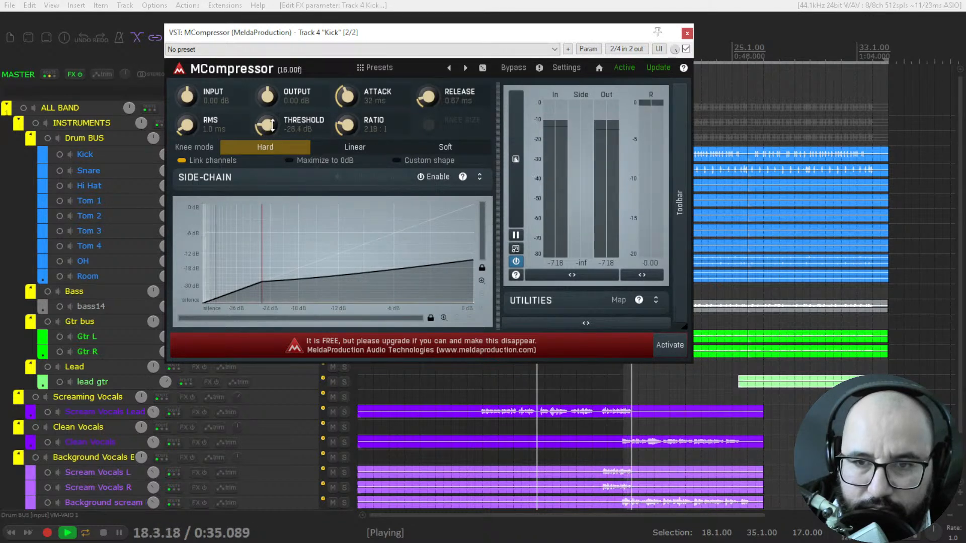
{"action": "key", "text": "space"}
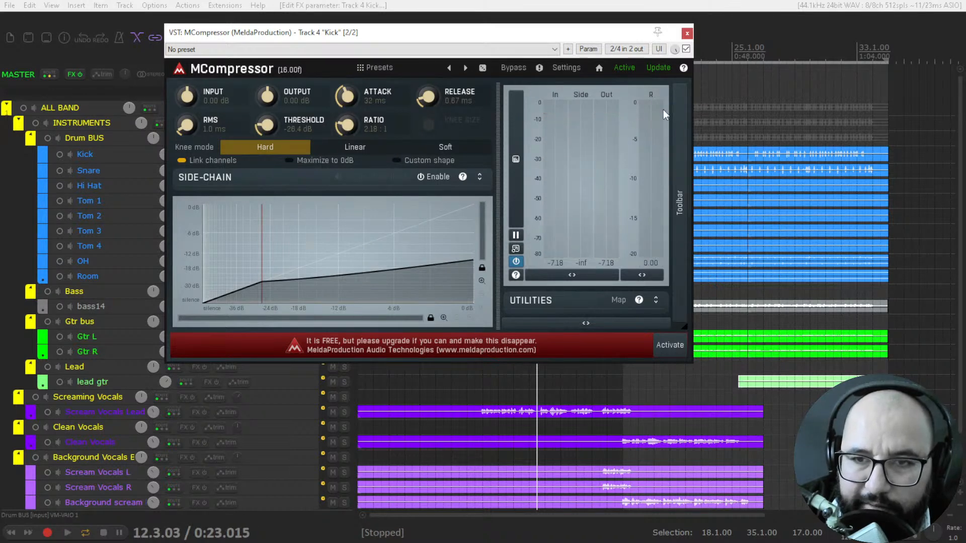
{"action": "key", "text": "space"}
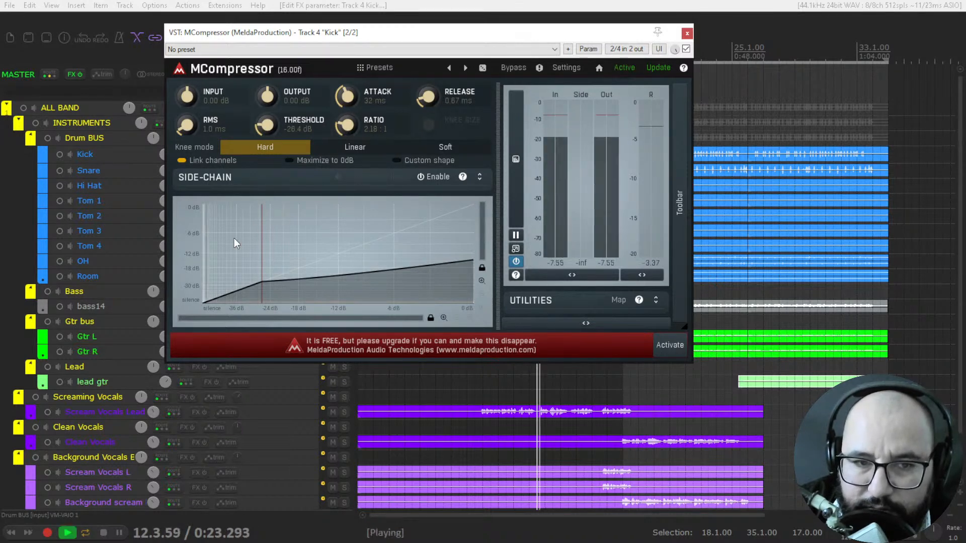
{"action": "left_click_drag", "start_coordinate": [265, 125], "coordinate": [266, 120]}
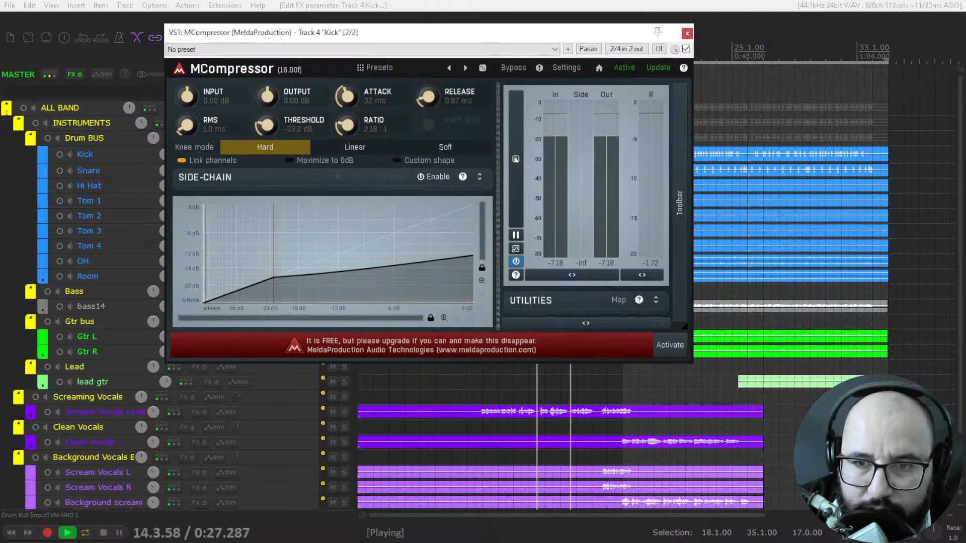
{"action": "left_click_drag", "start_coordinate": [265, 125], "coordinate": [266, 129]}
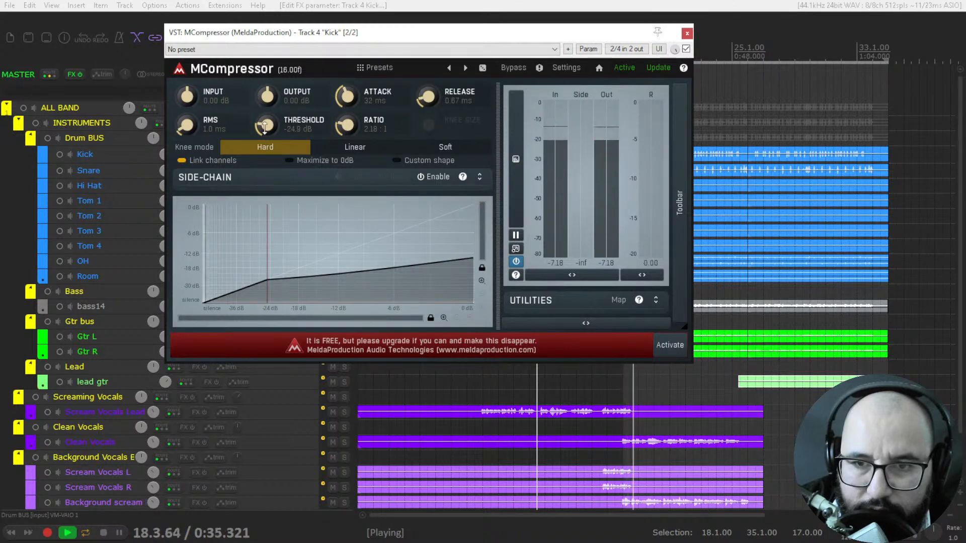
{"action": "key", "text": "space"}
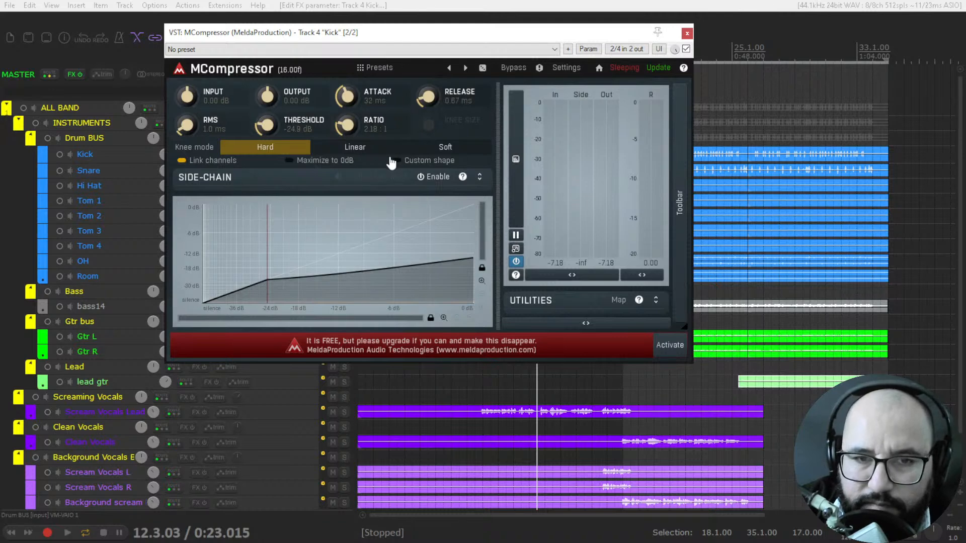
- Listen to the compressed Kick within the drums once more and close the MCompressor window
{"action": "key", "text": "space"}
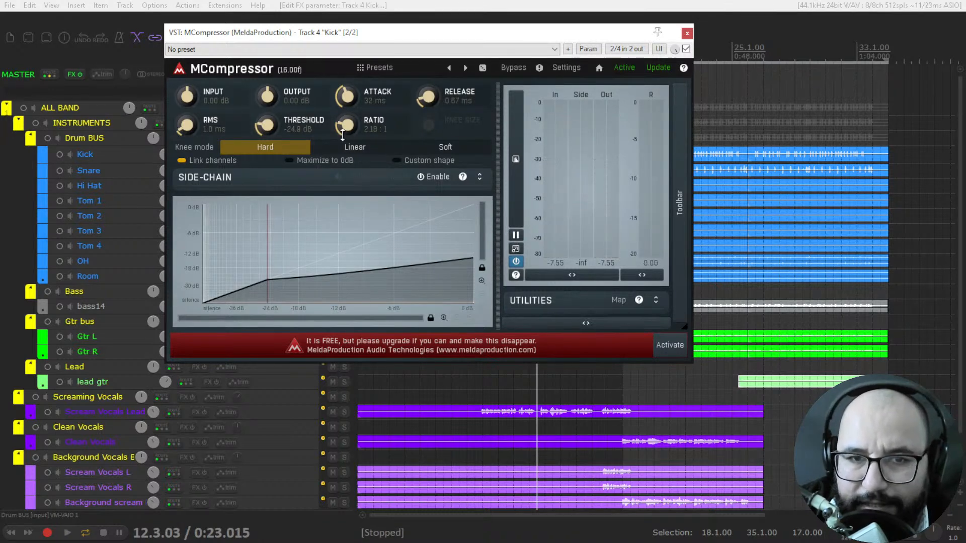
{"action": "key", "text": "space"}
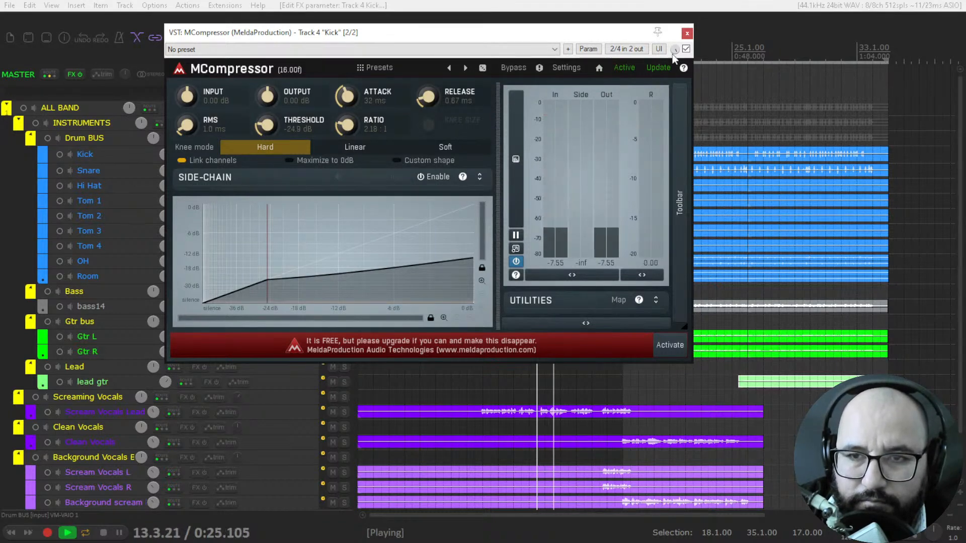
{"action": "key", "text": "space"}
{"action": "left_click", "coordinate": [687, 34]}
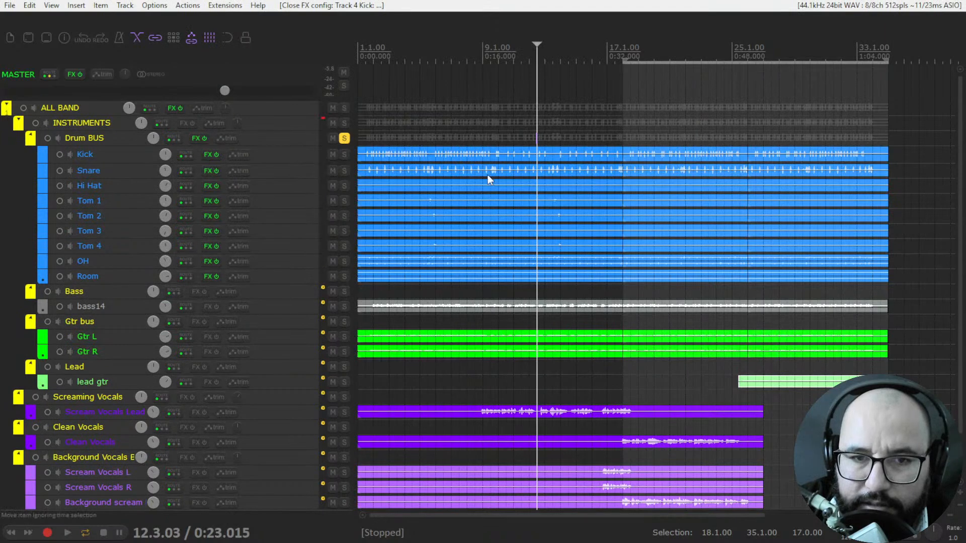
- Unsolo the Drum BUS and play the full mix, comparing the Kick's effects bypassed and active
{"action": "left_click", "coordinate": [344, 138]}
{"action": "key", "text": "space"}
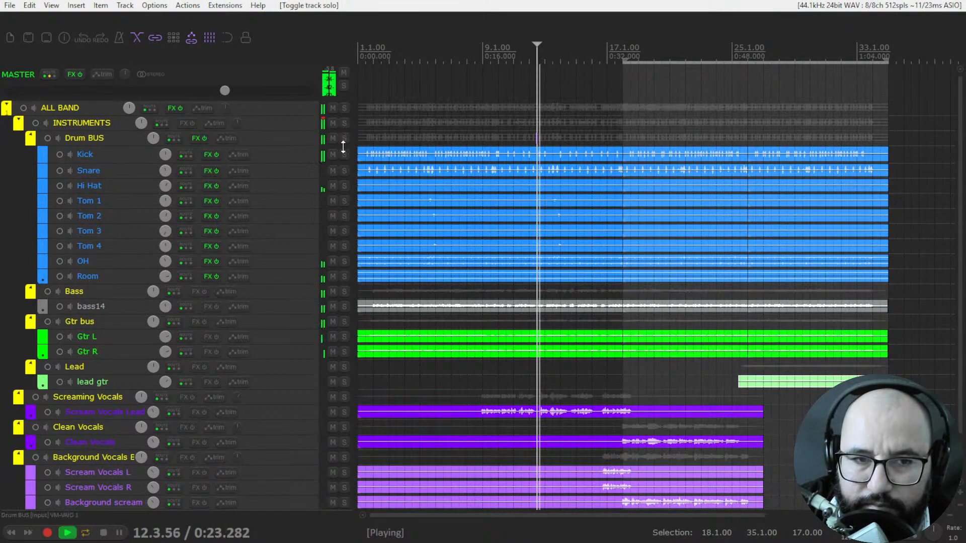
{"action": "left_click", "coordinate": [215, 155]}
{"action": "left_click", "coordinate": [215, 156]}
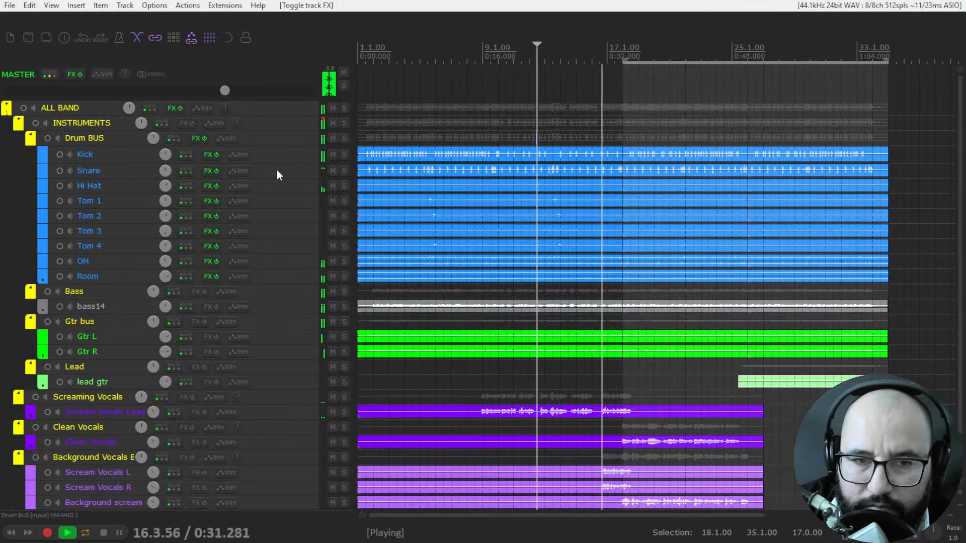
{"action": "key", "text": "space"}
- Review the Kick's MEqualizer curve and close its window
{"action": "right_click", "coordinate": [205, 156]}
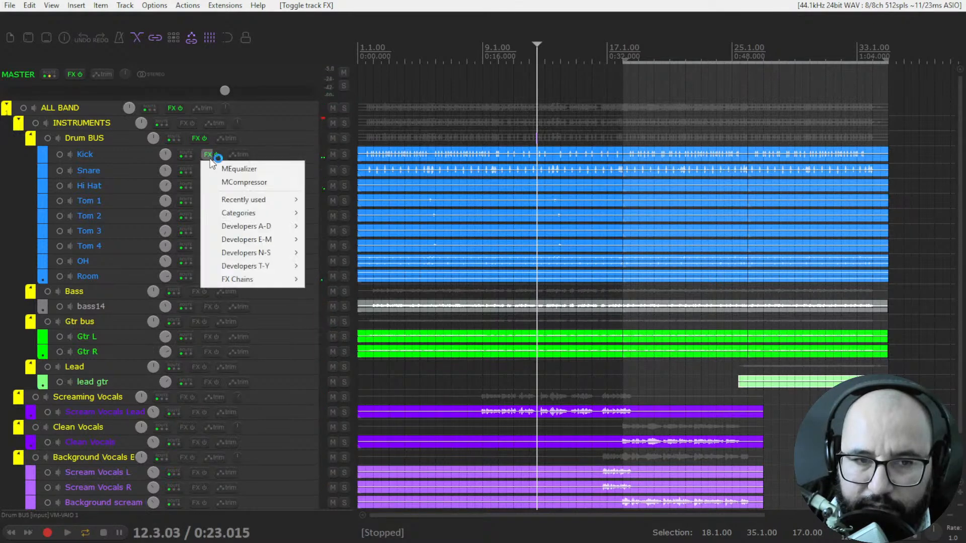
{"action": "left_click", "coordinate": [229, 169]}
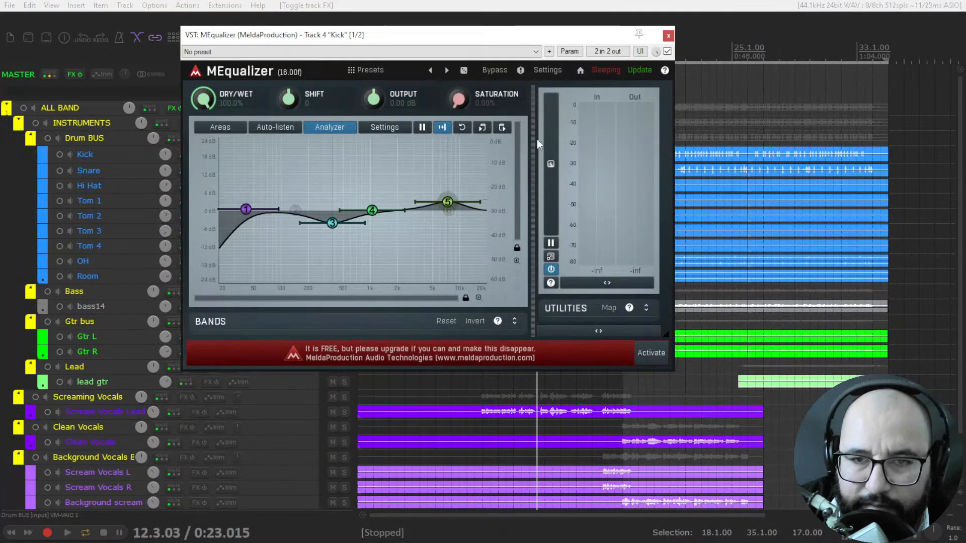
{"action": "left_click", "coordinate": [668, 36]}
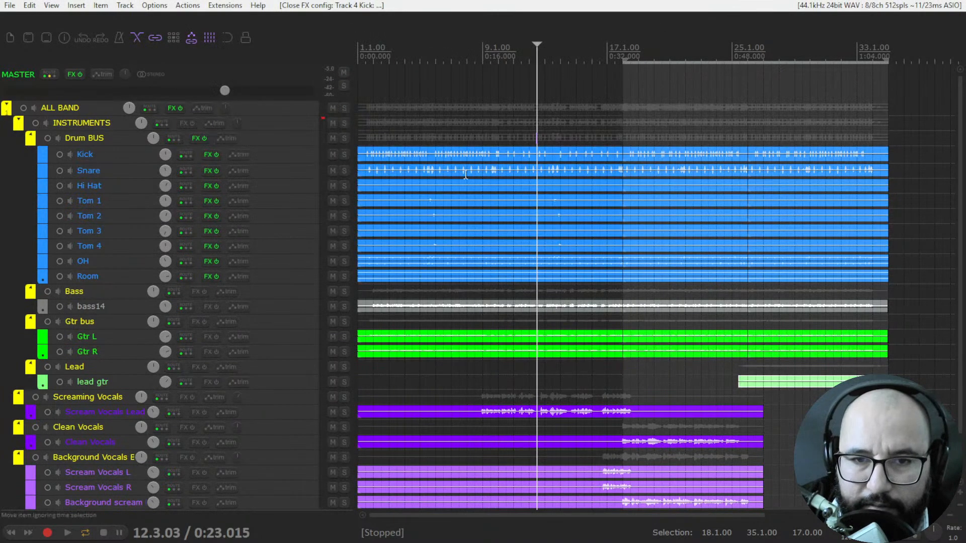
- Solo the Snare track, open its MEqualizer and play briefly from bar 12 to examine its spectrum
{"action": "left_click", "coordinate": [344, 171]}
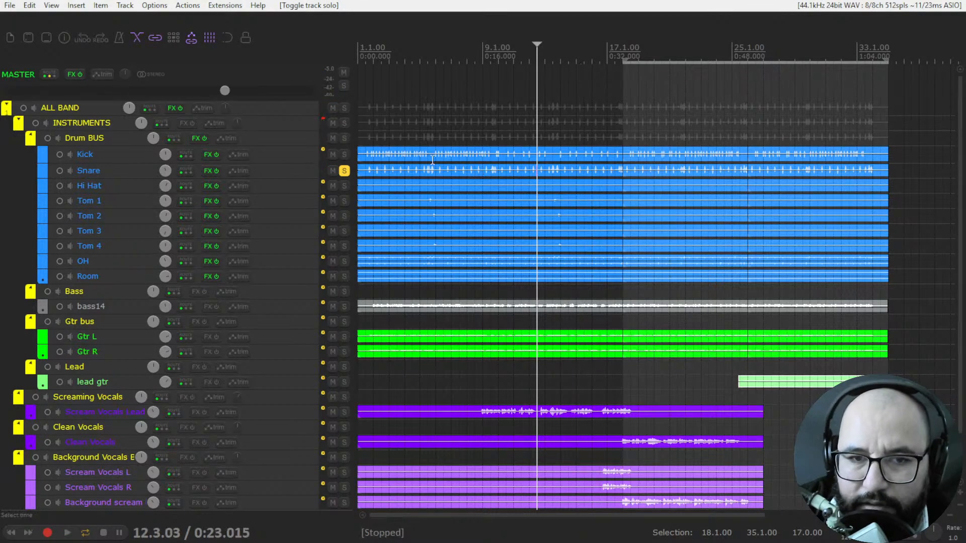
{"action": "right_click", "coordinate": [208, 172]}
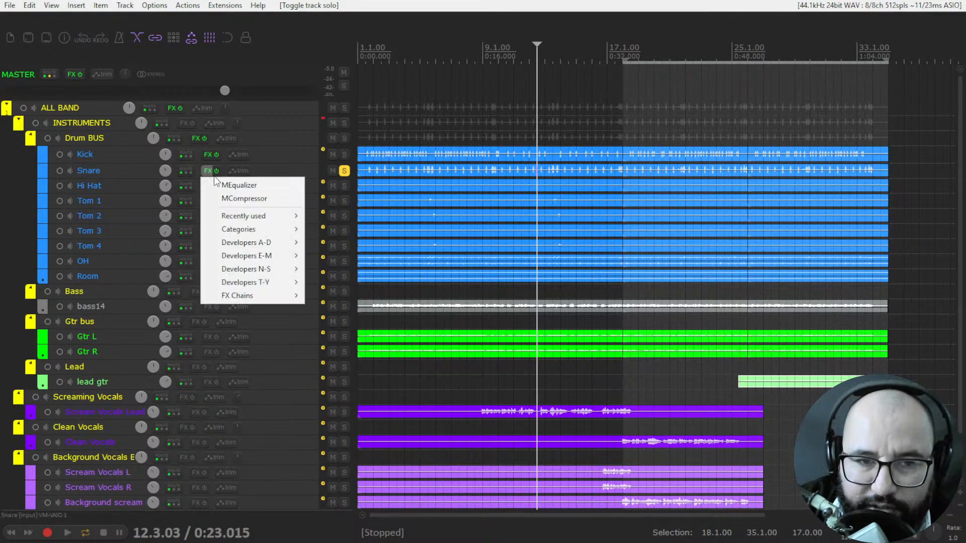
{"action": "left_click", "coordinate": [244, 187]}
{"action": "left_click_drag", "start_coordinate": [386, 36], "coordinate": [455, 66]}
{"action": "key", "text": "space"}
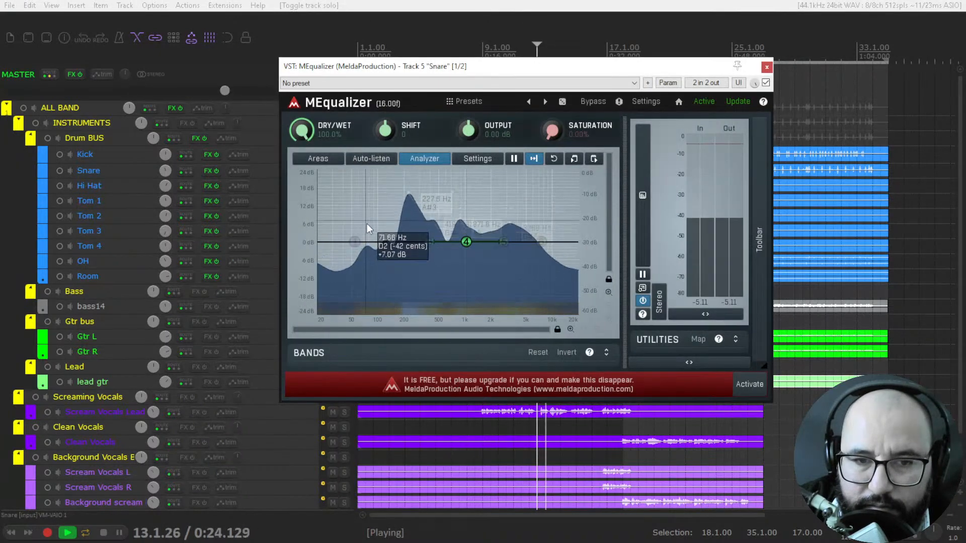
{"action": "key", "text": "space"}
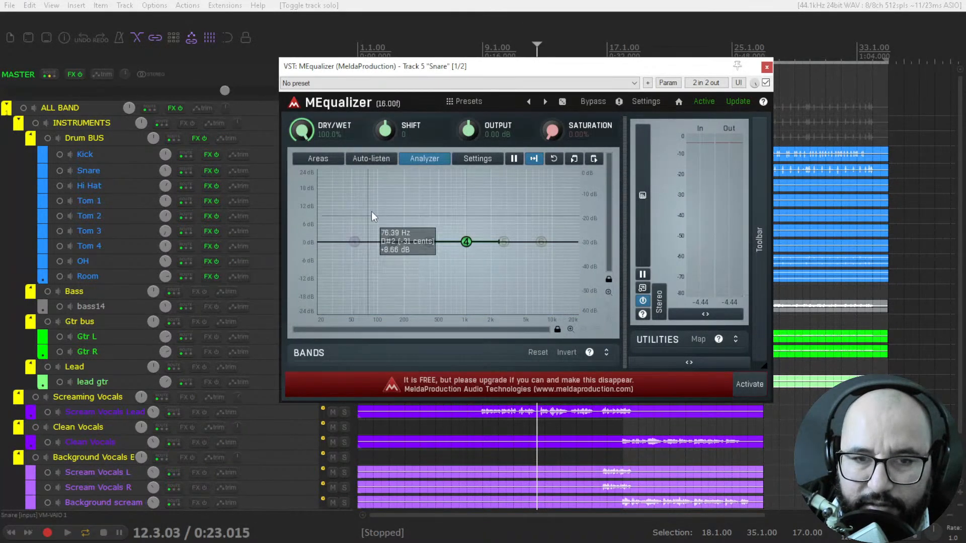
- Enable MEqualizer band 1 as a 12 dB/oct high-pass at about 135 Hz, turn on Auto-listen and check the Snare by playback
{"action": "mouse_move", "coordinate": [352, 239]}
{"action": "left_mouse_down"}
{"action": "mouse_move", "coordinate": [394, 170]}
{"action": "mouse_move", "coordinate": [347, 238]}
{"action": "mouse_move", "coordinate": [354, 242]}
{"action": "left_mouse_up"}
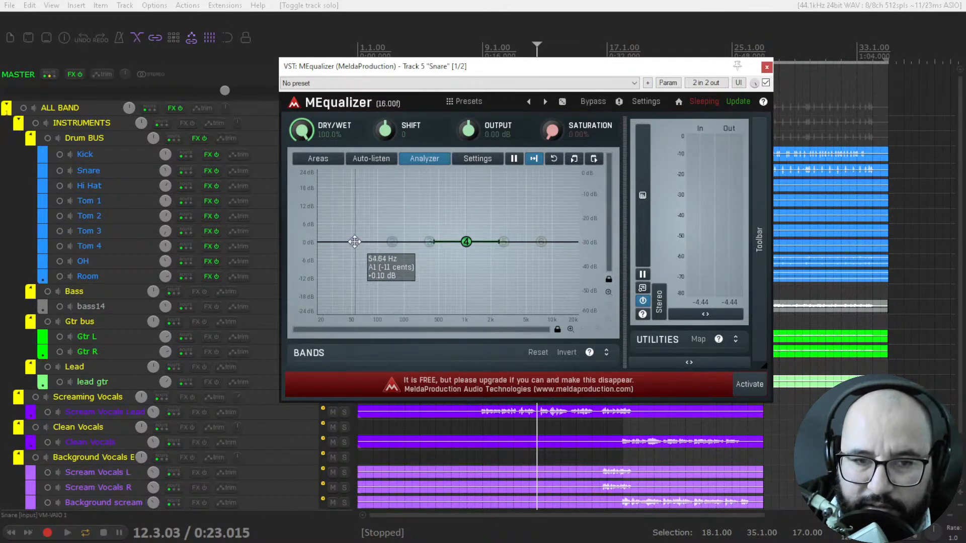
{"action": "key", "text": "space"}
{"action": "double_click", "coordinate": [355, 243]}
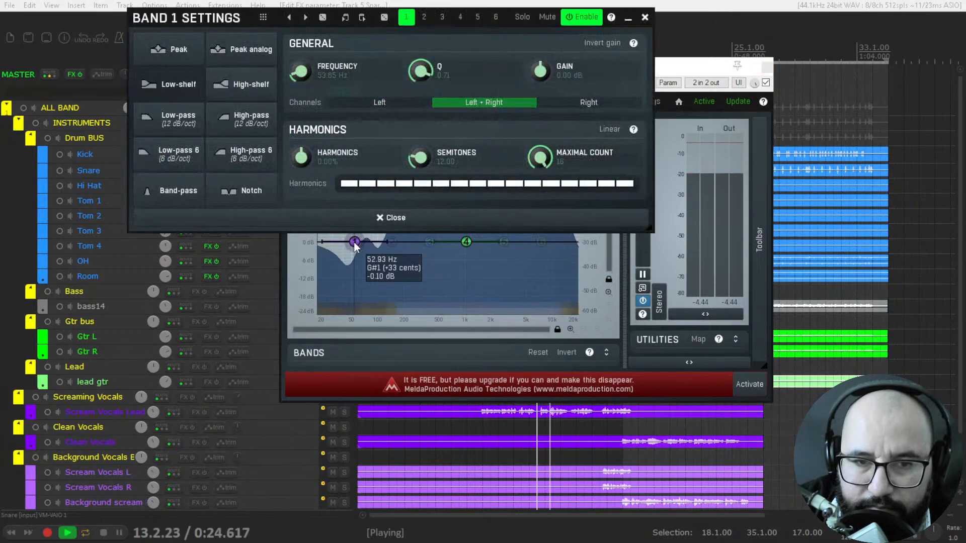
{"action": "left_click", "coordinate": [260, 125]}
{"action": "left_click", "coordinate": [645, 18]}
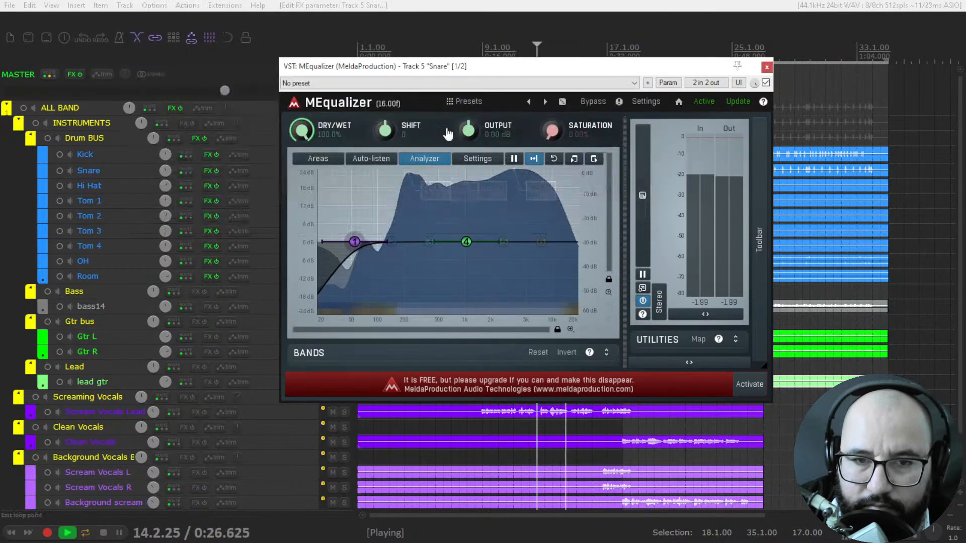
{"action": "left_click_drag", "start_coordinate": [354, 235], "coordinate": [391, 228]}
{"action": "left_click", "coordinate": [371, 158]}
{"action": "key", "text": "space"}
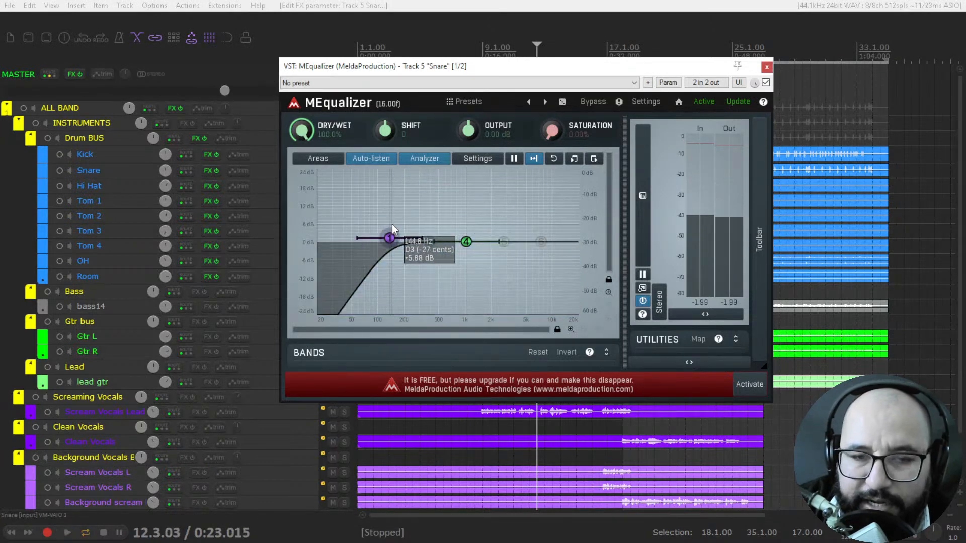
{"action": "key", "text": "space"}
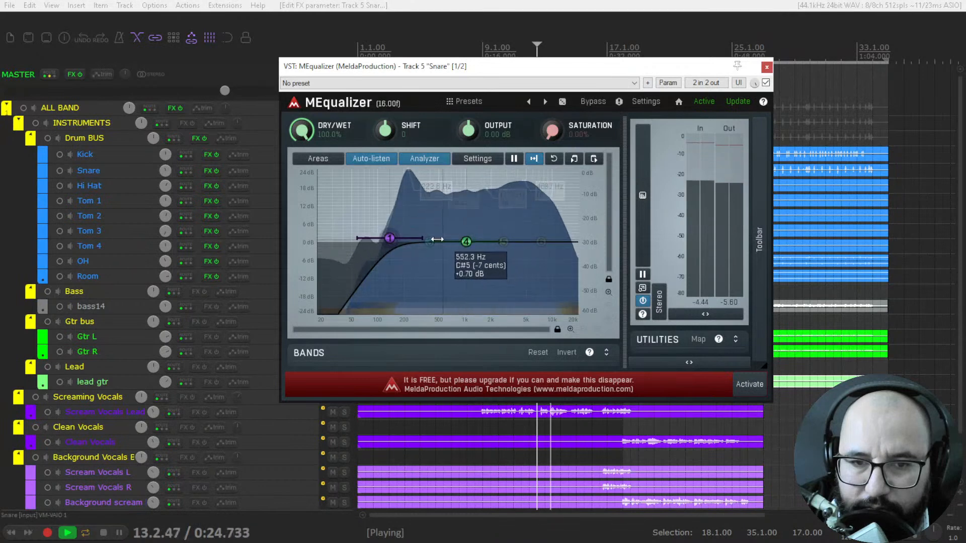
{"action": "key", "text": "space"}
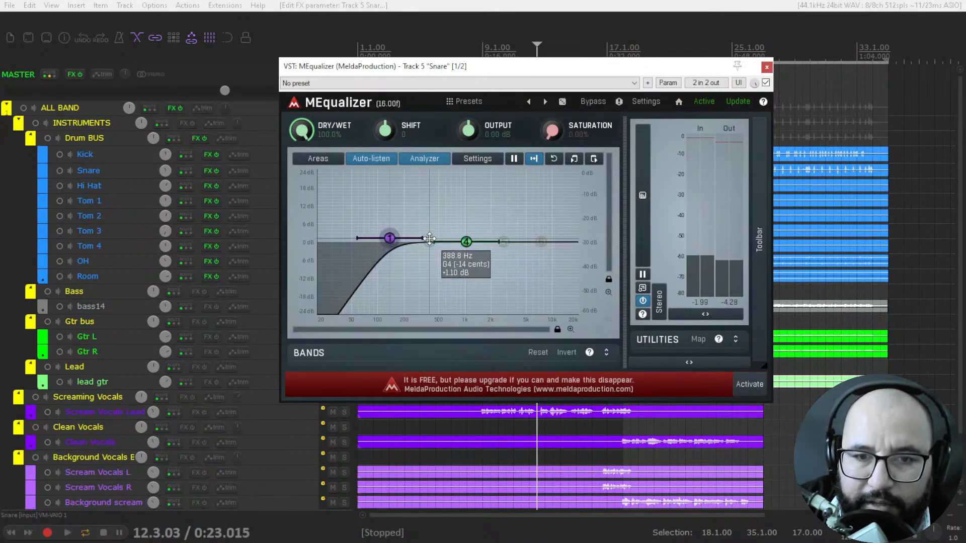
- Enable band 3, turn off Auto-listen and boost the band about 5 dB near 240 Hz, playing the Snare
{"action": "double_click", "coordinate": [429, 238]}
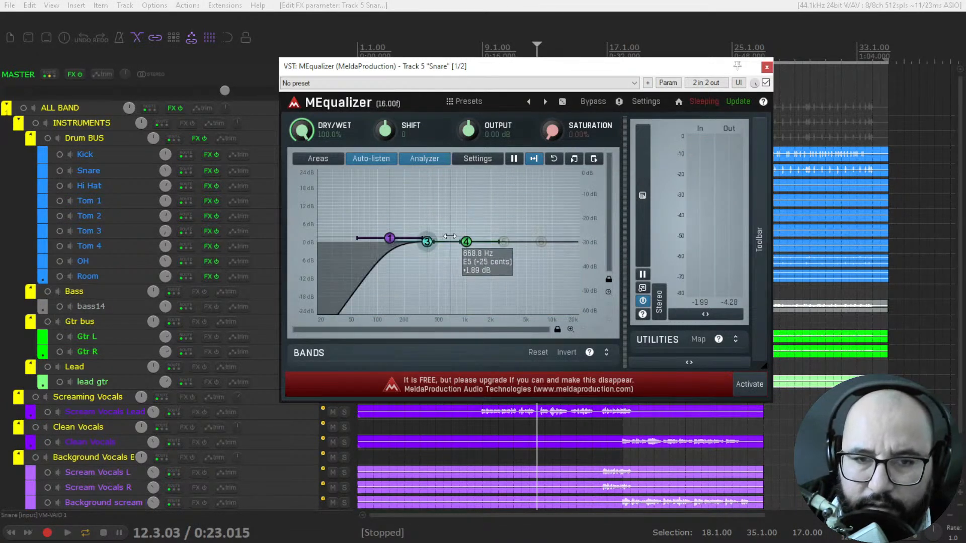
{"action": "left_click", "coordinate": [374, 160]}
{"action": "left_click_drag", "start_coordinate": [427, 242], "coordinate": [410, 228]}
{"action": "key", "text": "space"}
{"action": "key", "text": "space"}
{"action": "key", "text": "space"}
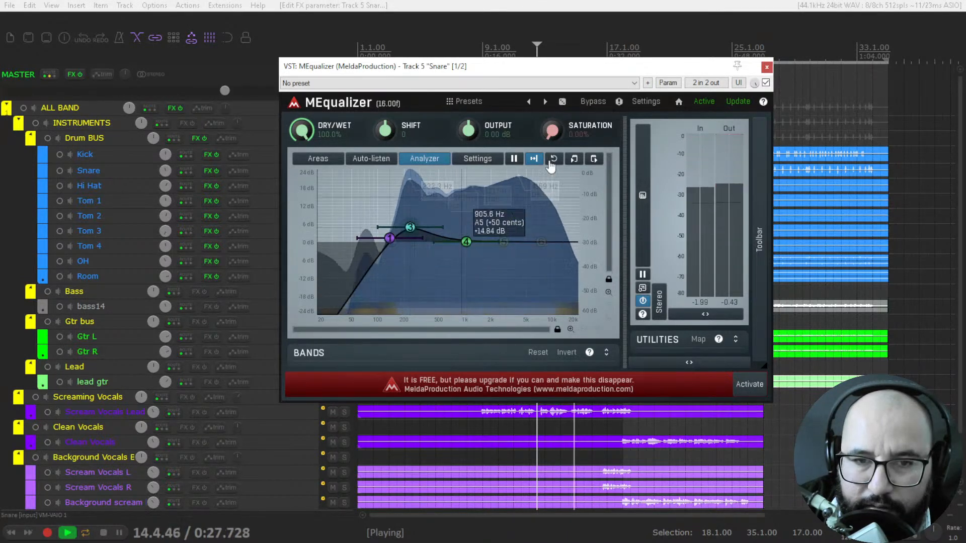
{"action": "key", "text": "space"}
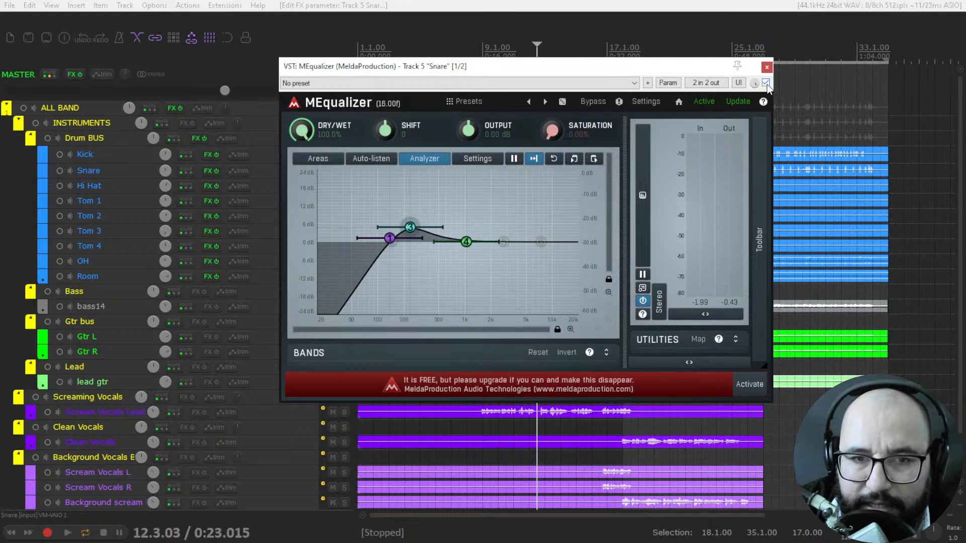
- Raise band 3's boost to about 6.5 dB near 250 Hz and play the Snare from bar 12 again
{"action": "key", "text": "space"}
{"action": "mouse_move", "coordinate": [410, 227]}
{"action": "left_mouse_down"}
{"action": "mouse_move", "coordinate": [416, 214]}
{"action": "mouse_move", "coordinate": [412, 223]}
{"action": "left_mouse_up"}
{"action": "key", "text": "space"}
{"action": "key", "text": "space"}
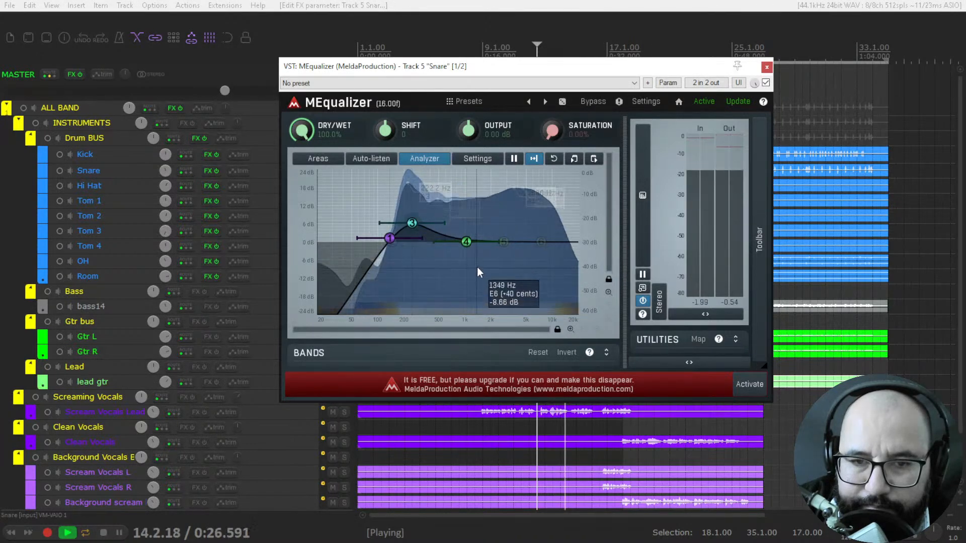
{"action": "key", "text": "space"}
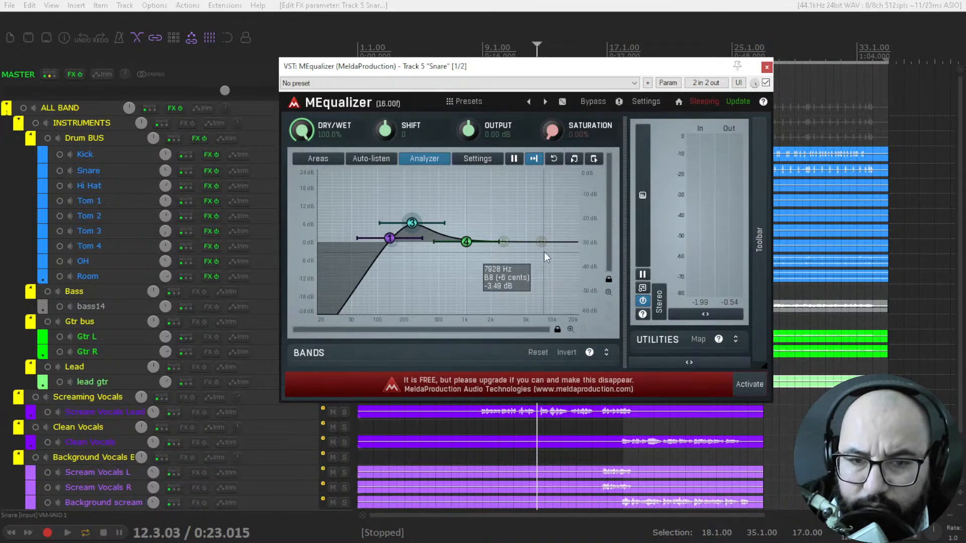
- Enable band 6 as a 12 dB/oct low-pass at about 11 kHz and check it with Auto-listen on during playback
{"action": "double_click", "coordinate": [557, 240]}
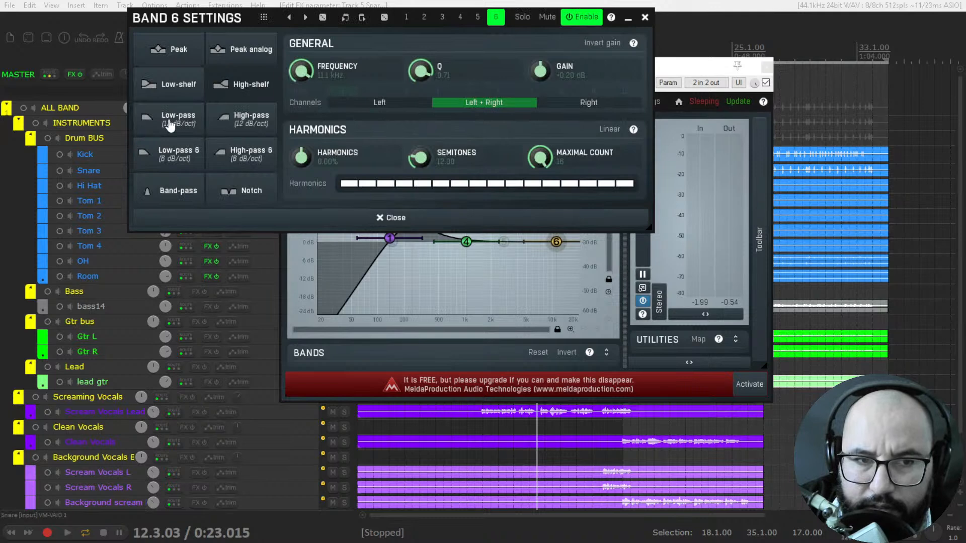
{"action": "left_click", "coordinate": [170, 126]}
{"action": "key", "text": "space"}
{"action": "left_click", "coordinate": [644, 17]}
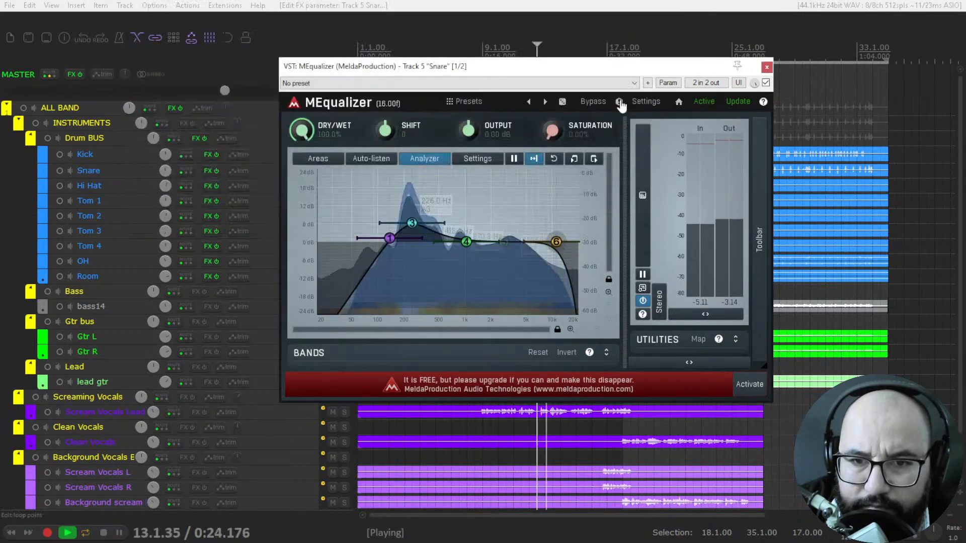
{"action": "left_click", "coordinate": [382, 159]}
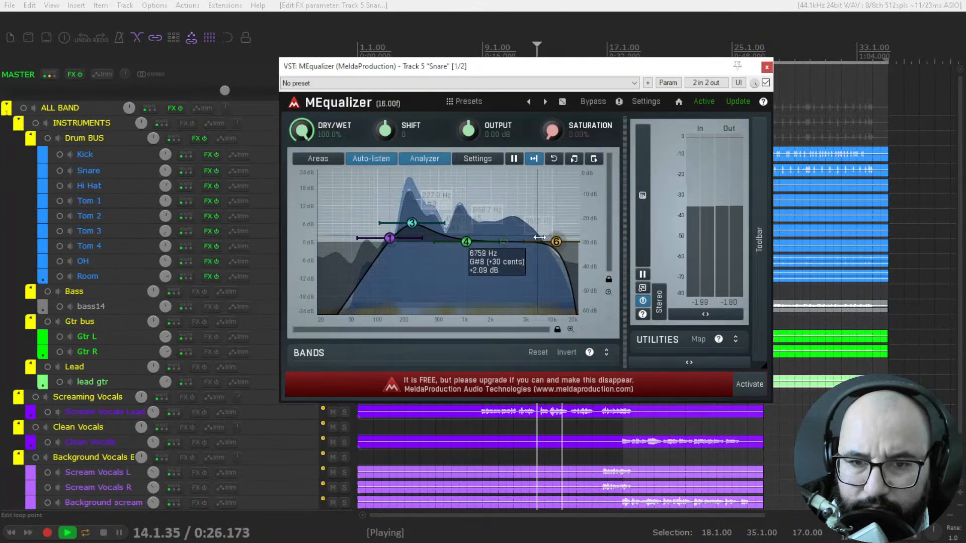
{"action": "left_click_drag", "start_coordinate": [557, 243], "coordinate": [557, 242]}
{"action": "key", "text": "space"}
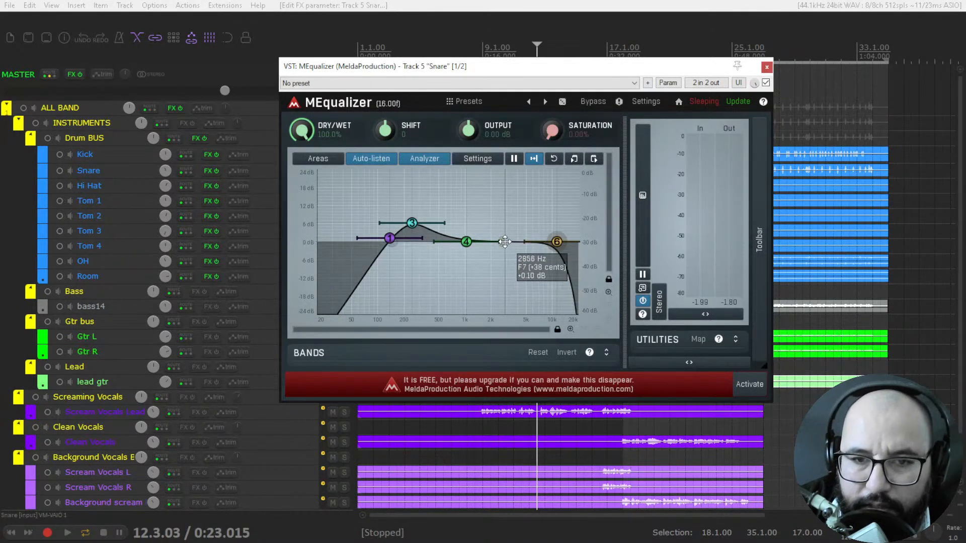
- Enable band 5 and boost it about 3 dB near 4.8 kHz while the Snare plays
{"action": "key", "text": "space"}
{"action": "left_click_drag", "start_coordinate": [504, 241], "coordinate": [522, 233]}
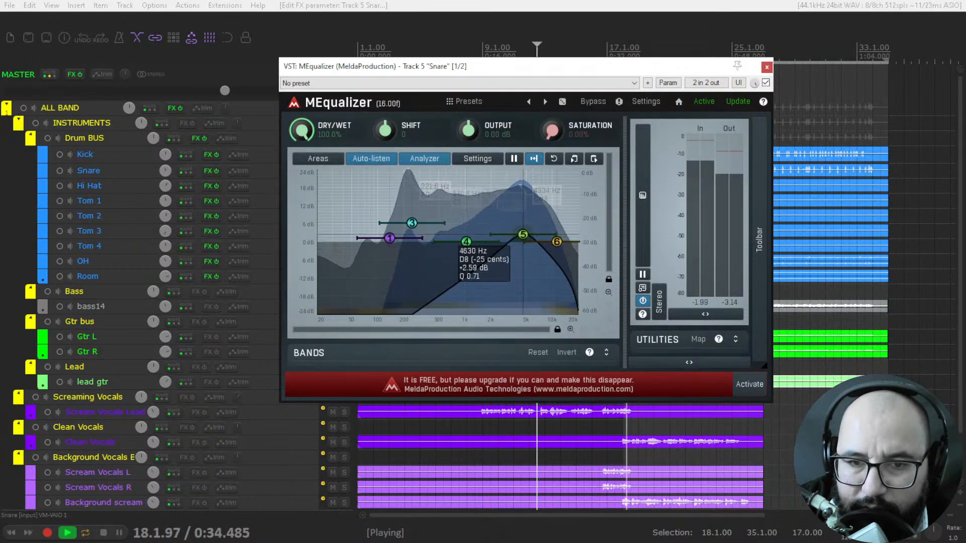
{"action": "left_click_drag", "start_coordinate": [514, 234], "coordinate": [525, 233]}
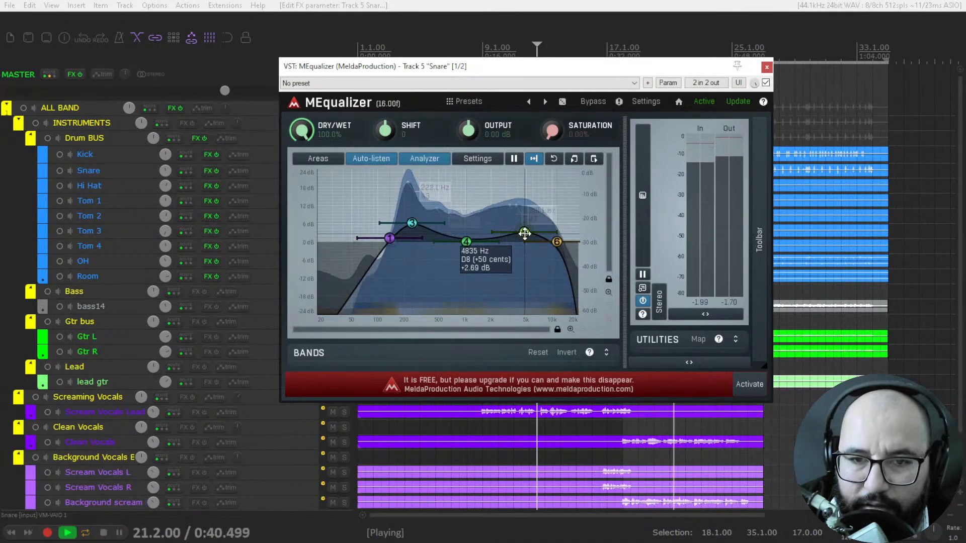
- Compare the Snare with MEqualizer bypassed and active during playback, and close its window
{"action": "left_click", "coordinate": [766, 82]}
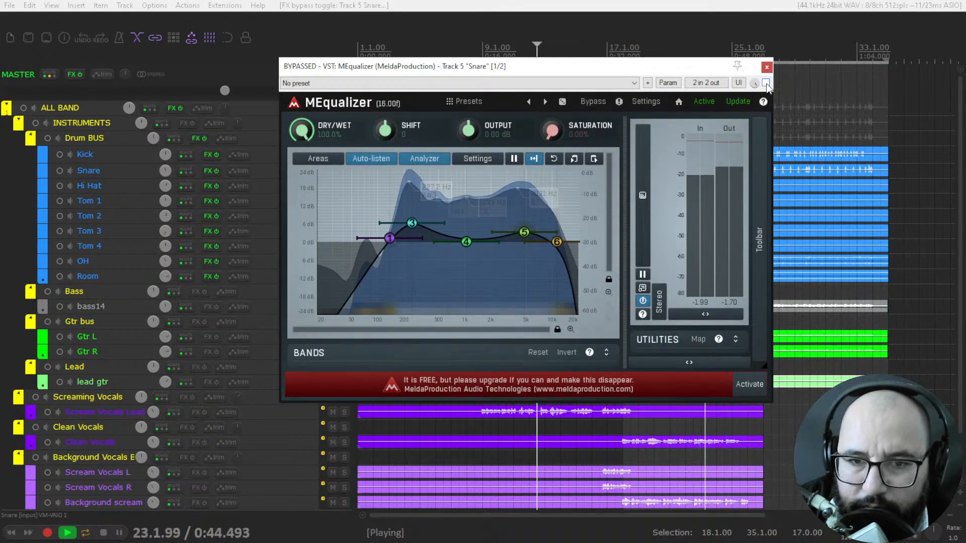
{"action": "left_click", "coordinate": [766, 82]}
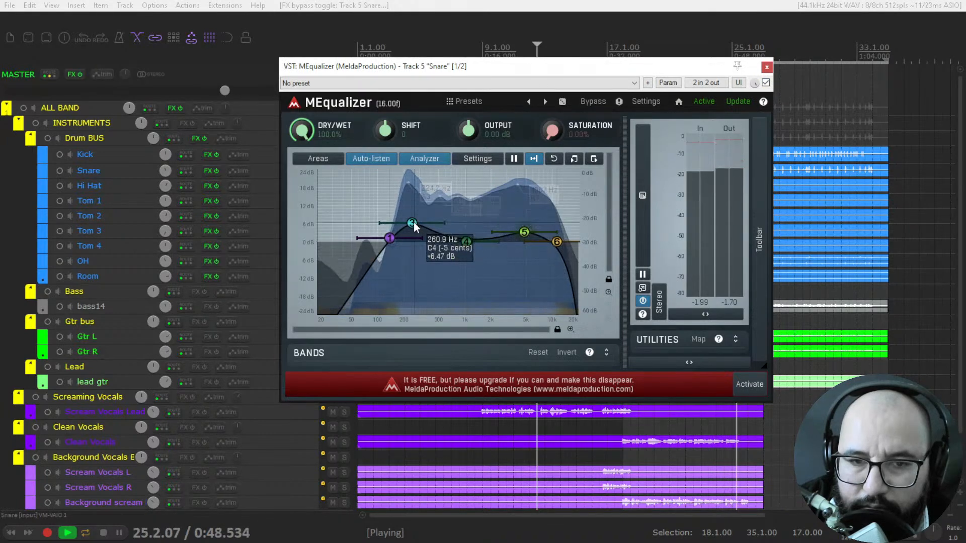
{"action": "left_click", "coordinate": [767, 68]}
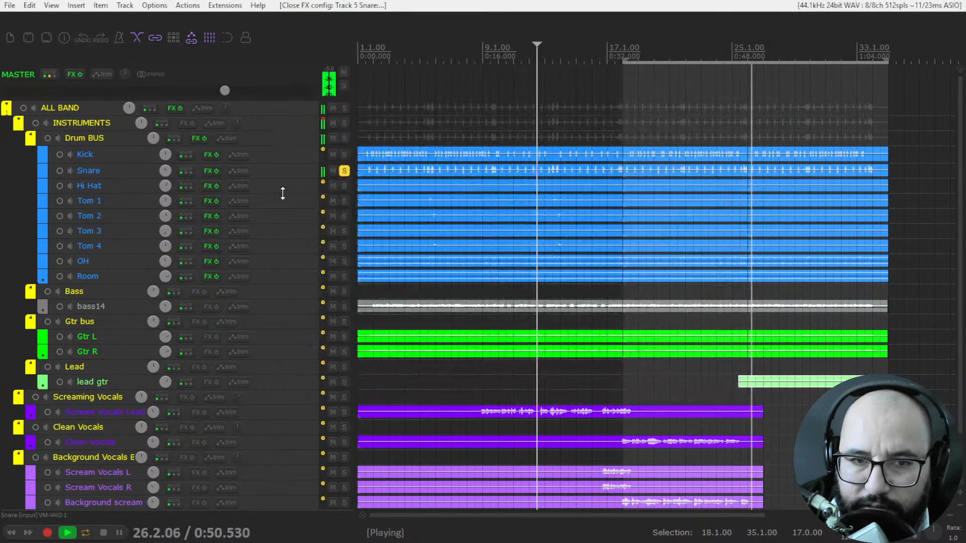
- Solo the Drum BUS instead of the Snare, compare the Snare's effects bypassed and active, and unsolo the bus
{"action": "left_click", "coordinate": [344, 137]}
{"action": "left_click", "coordinate": [345, 172]}
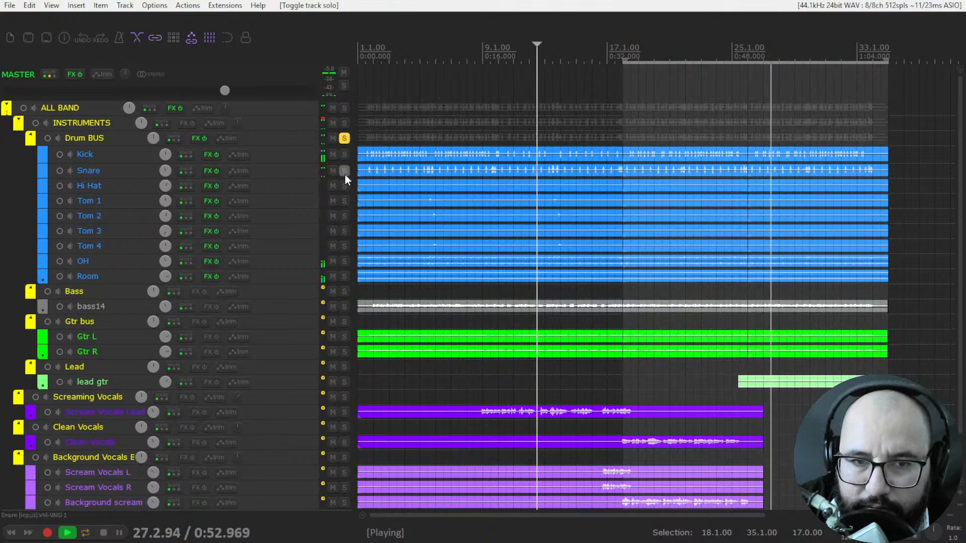
{"action": "left_click", "coordinate": [217, 171]}
{"action": "left_click", "coordinate": [218, 171]}
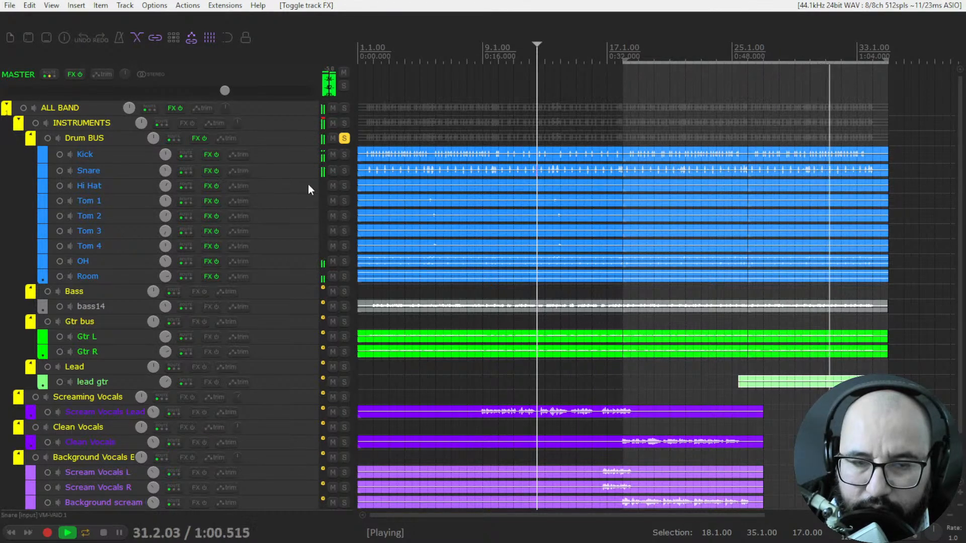
{"action": "key", "text": "space"}
{"action": "left_click", "coordinate": [343, 140]}
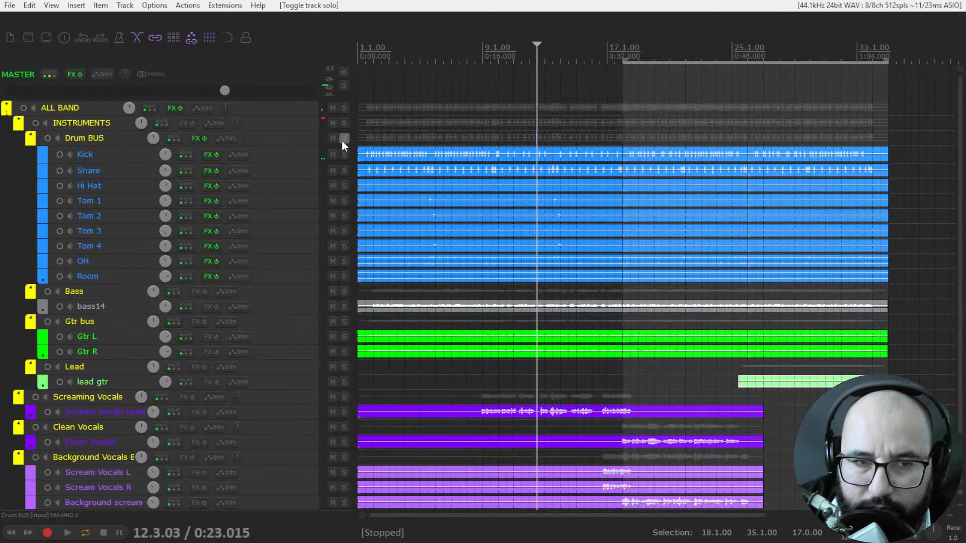
{"action": "right_click", "coordinate": [210, 171]}
{"action": "left_click", "coordinate": [316, 214]}
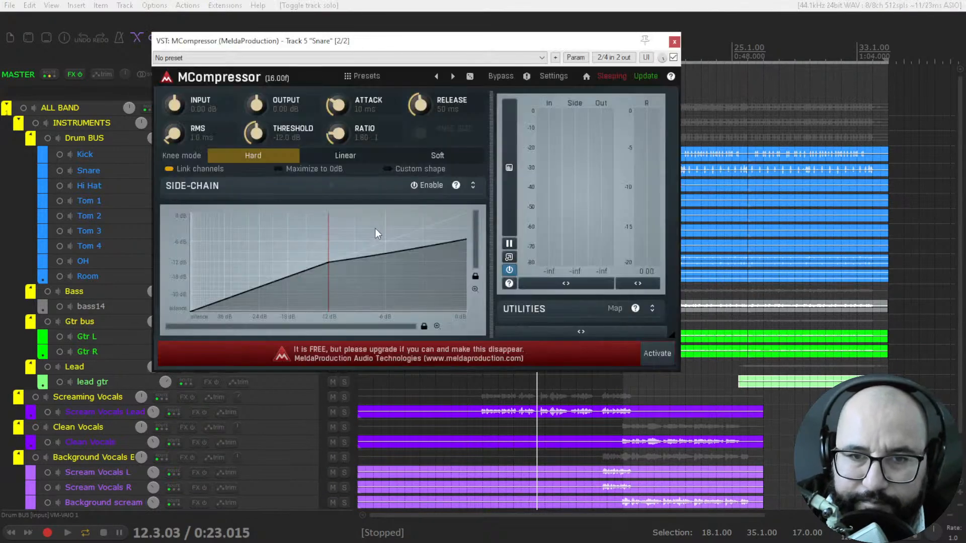
{"action": "key", "text": "space"}
{"action": "key", "text": "Escape"}
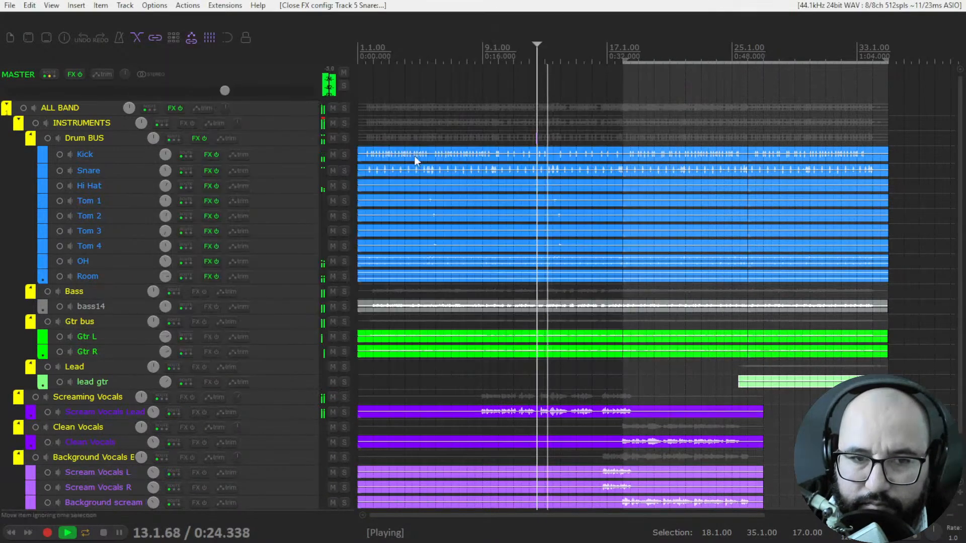
- Solo the Snare and set its MCompressor to 35 ms attack, 0.19 ms release and a 2.11:1 ratio during playback
{"action": "left_click", "coordinate": [347, 171]}
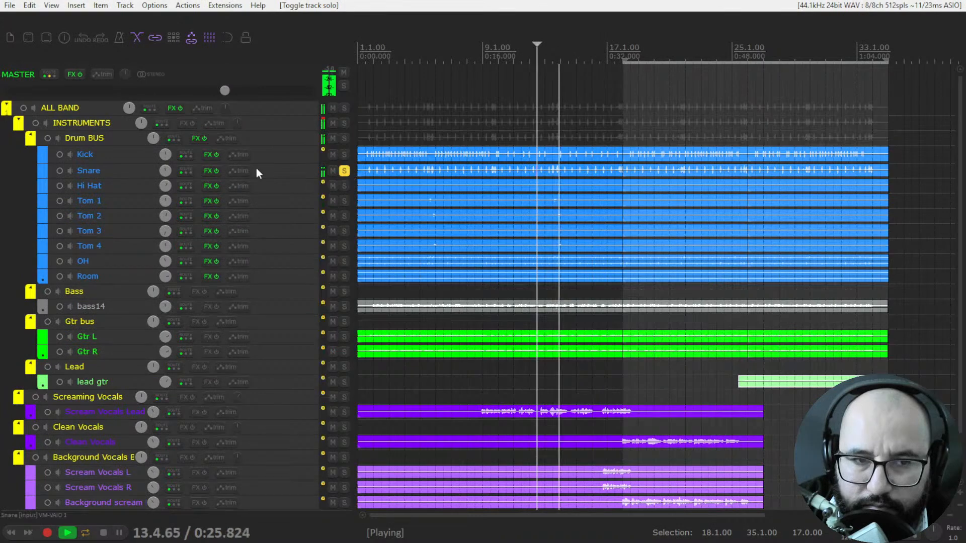
{"action": "right_click", "coordinate": [208, 172]}
{"action": "left_click", "coordinate": [227, 198]}
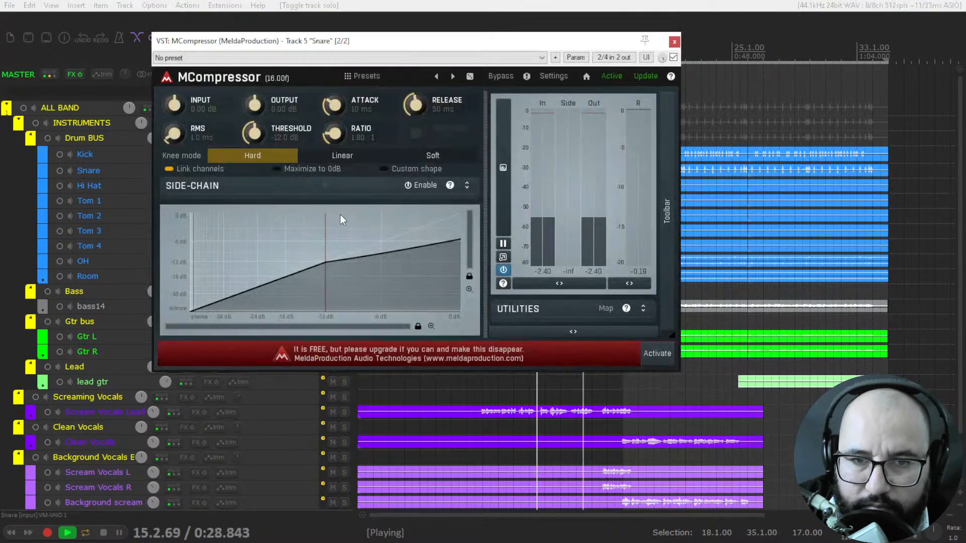
{"action": "key", "text": "space"}
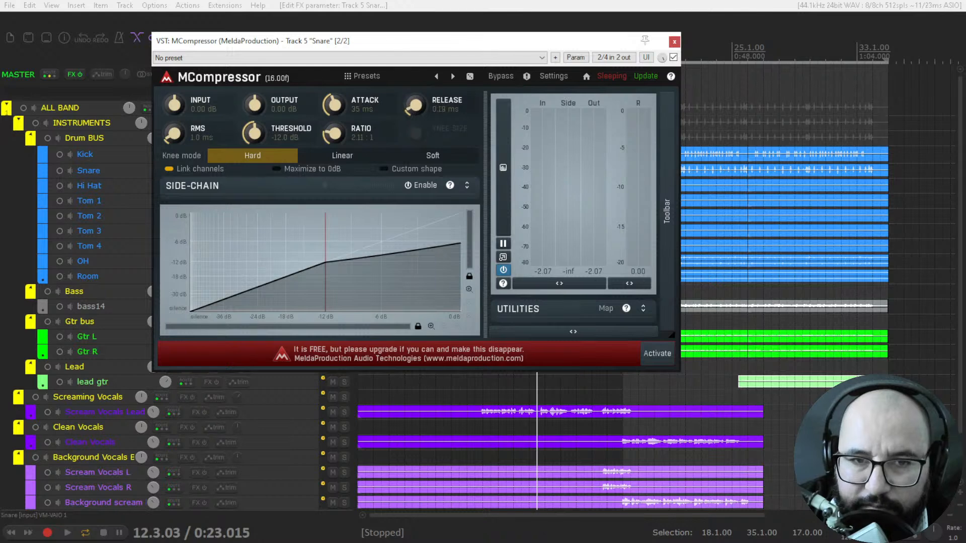
- Sweep the Snare compressor's threshold down to -36.3 dB during playback, and set it to -19.9 dB
{"action": "left_click_drag", "start_coordinate": [254, 133], "coordinate": [253, 191]}
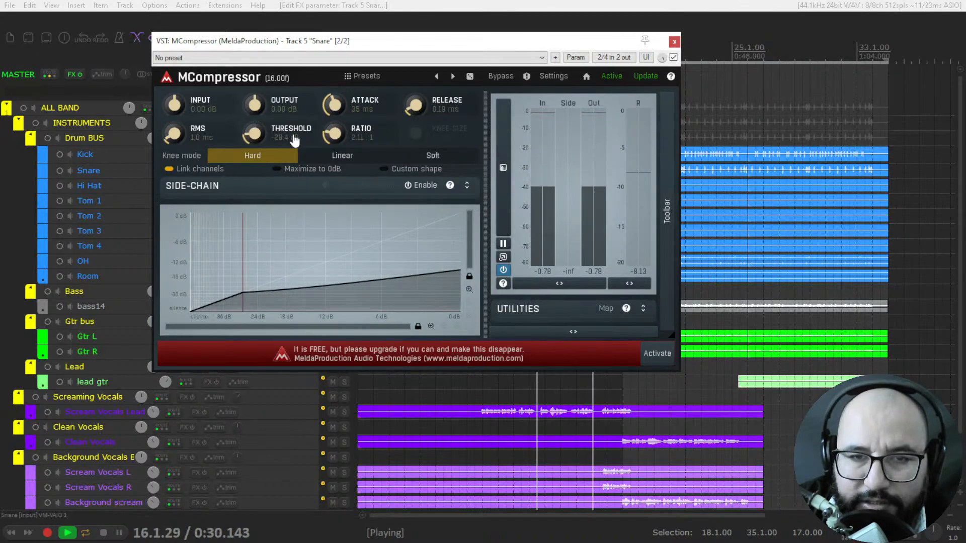
{"action": "left_click_drag", "start_coordinate": [295, 140], "coordinate": [295, 169]}
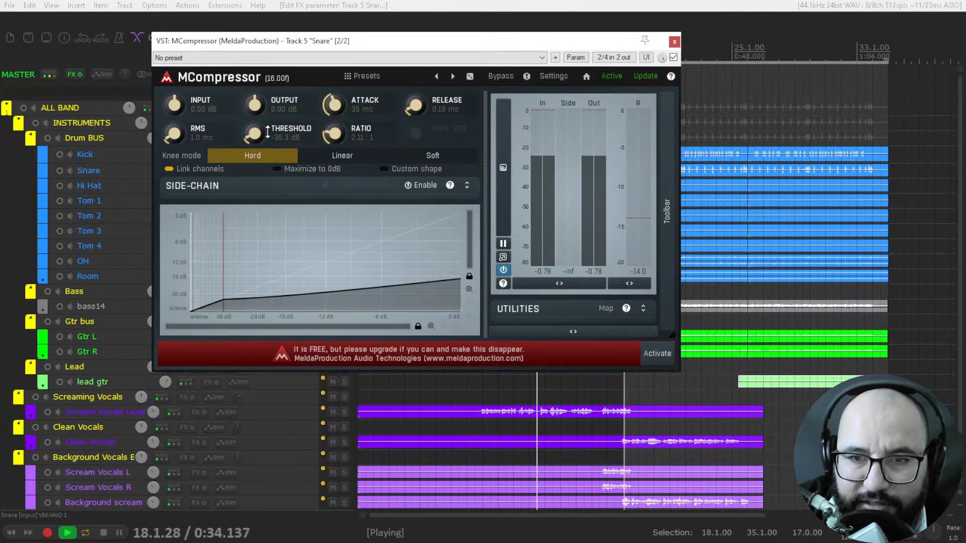
{"action": "left_click_drag", "start_coordinate": [258, 135], "coordinate": [258, 74]}
{"action": "key", "text": "space"}
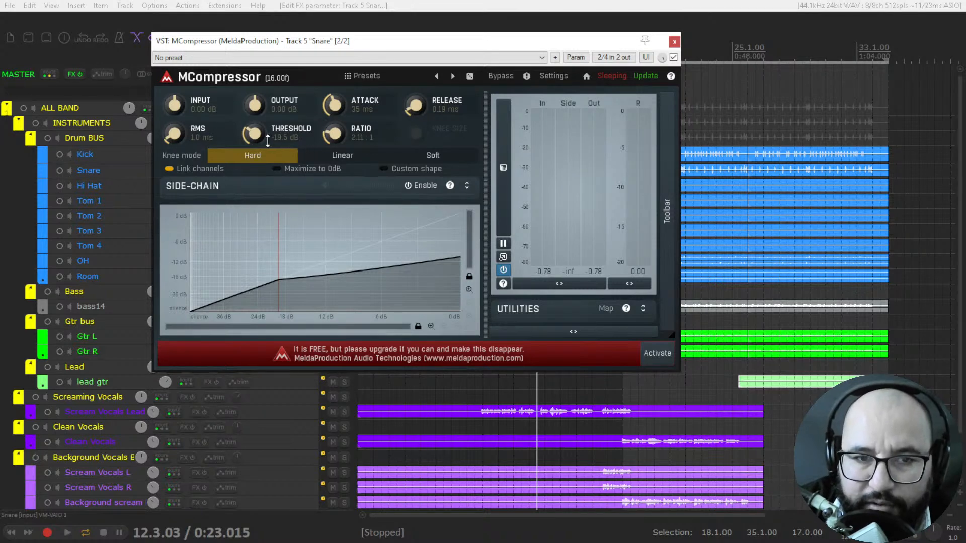
{"action": "left_click_drag", "start_coordinate": [257, 135], "coordinate": [256, 146]}
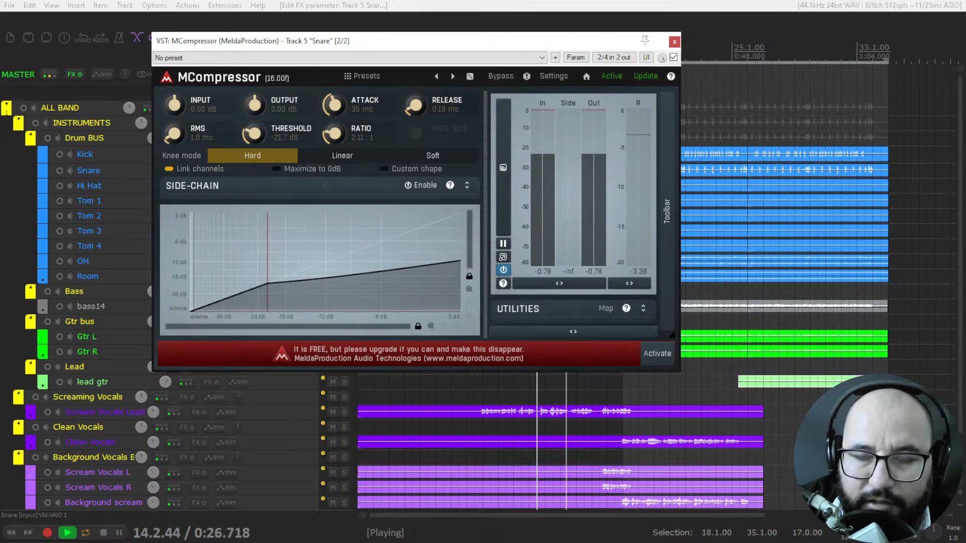
{"action": "left_click_drag", "start_coordinate": [256, 134], "coordinate": [255, 131]}
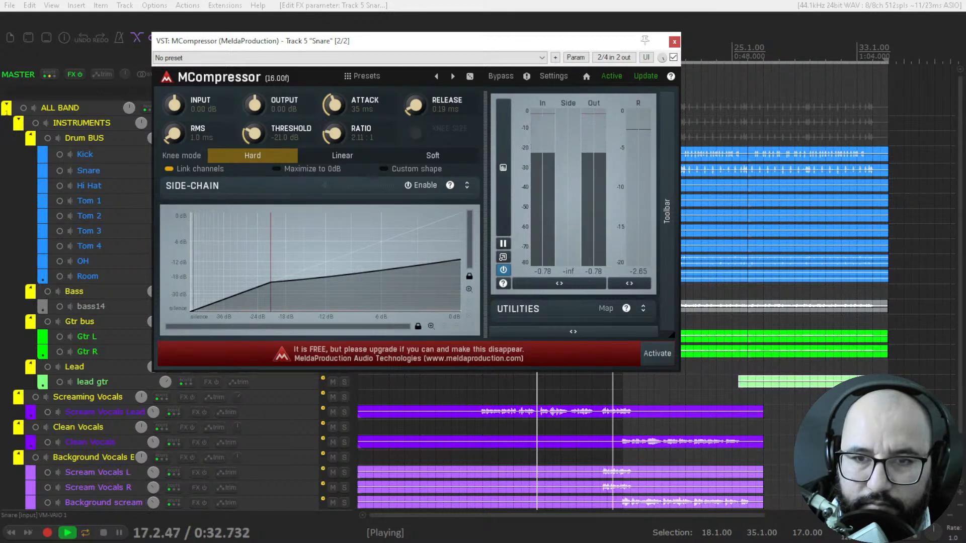
{"action": "left_click_drag", "start_coordinate": [254, 134], "coordinate": [254, 131]}
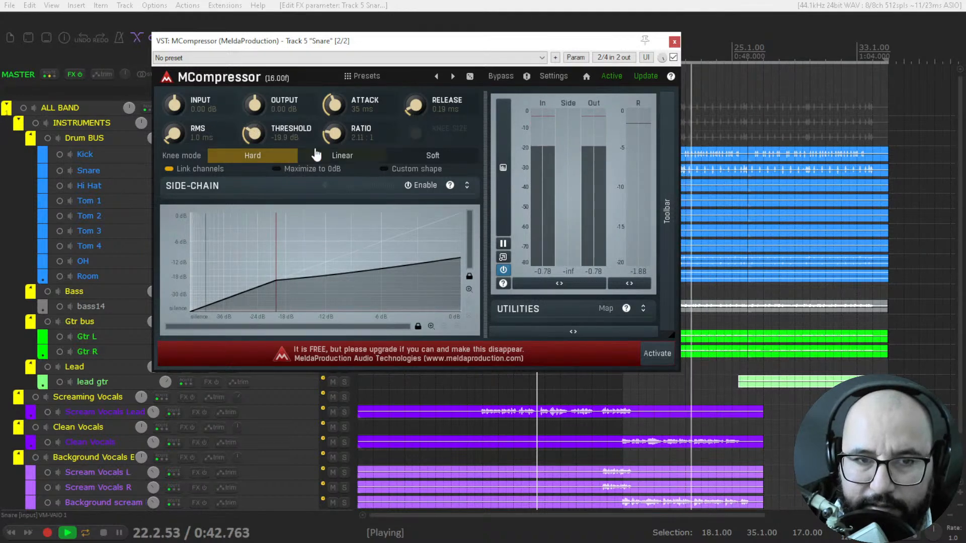
{"action": "key", "text": "space"}
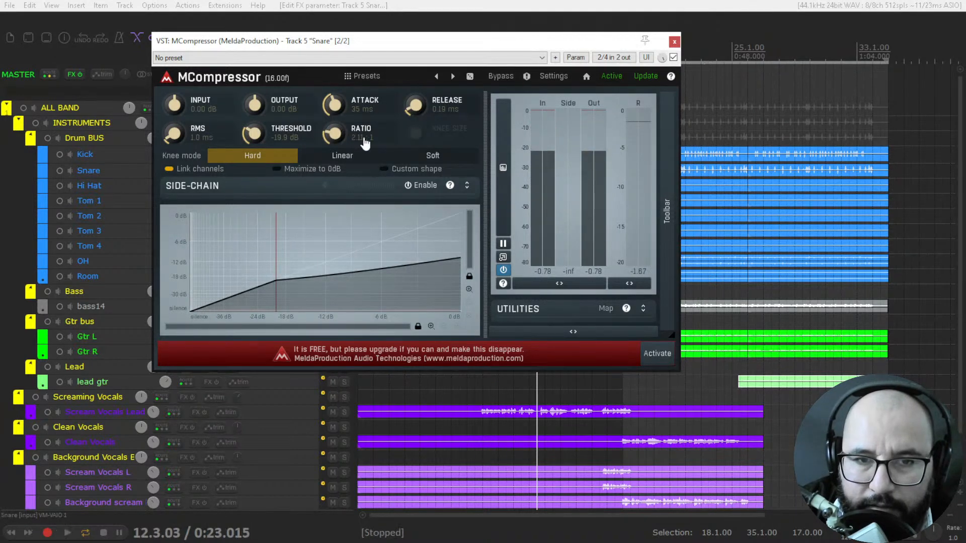
- Close the Snare's MCompressor, compare the Snare's effects bypassed and active during playback, and unsolo the track
{"action": "key", "text": "space"}
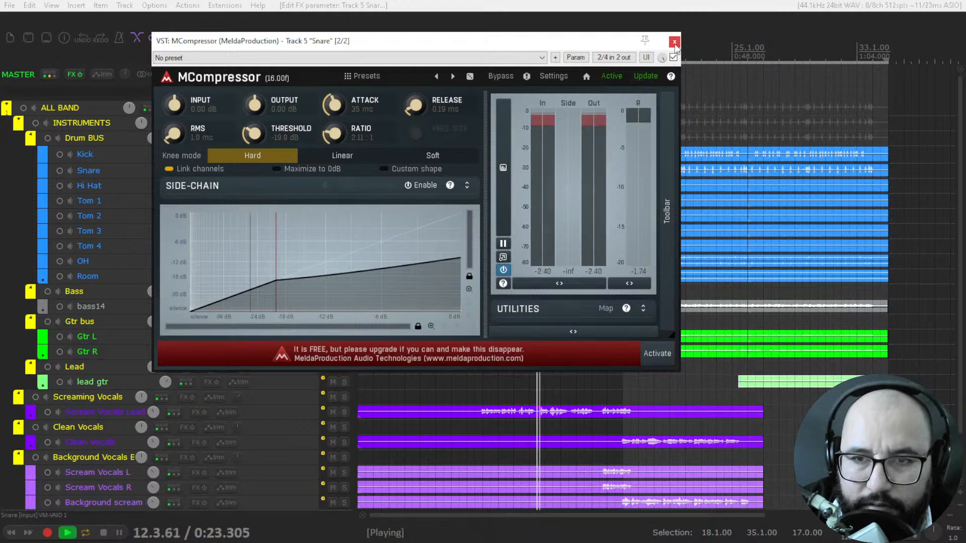
{"action": "left_click", "coordinate": [674, 41]}
{"action": "left_click", "coordinate": [344, 171]}
{"action": "left_click", "coordinate": [217, 171]}
{"action": "left_click", "coordinate": [217, 171]}
{"action": "key", "text": "space"}
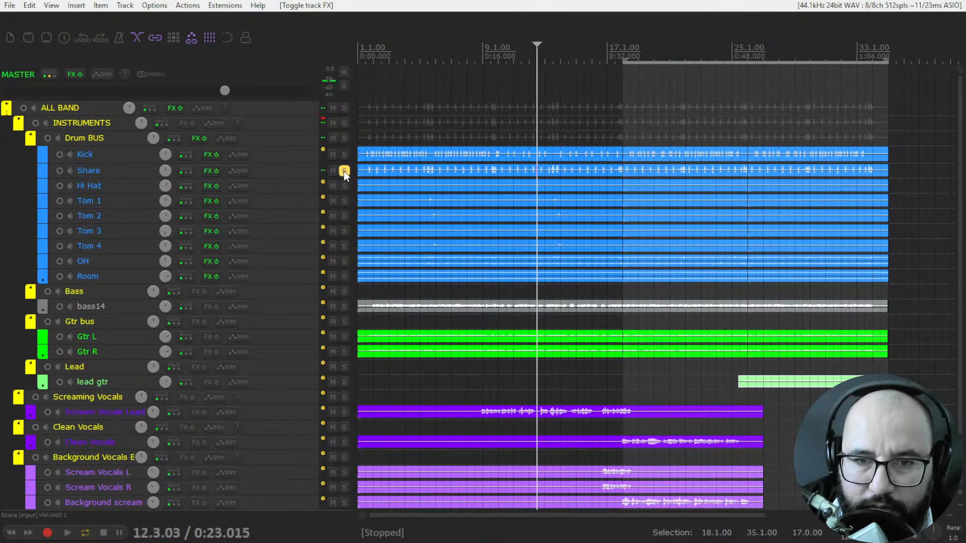
{"action": "left_click", "coordinate": [344, 171]}
- Play the soloed Hi Hat from around bar 9 and open its MEqualizer
{"action": "left_click", "coordinate": [493, 65]}
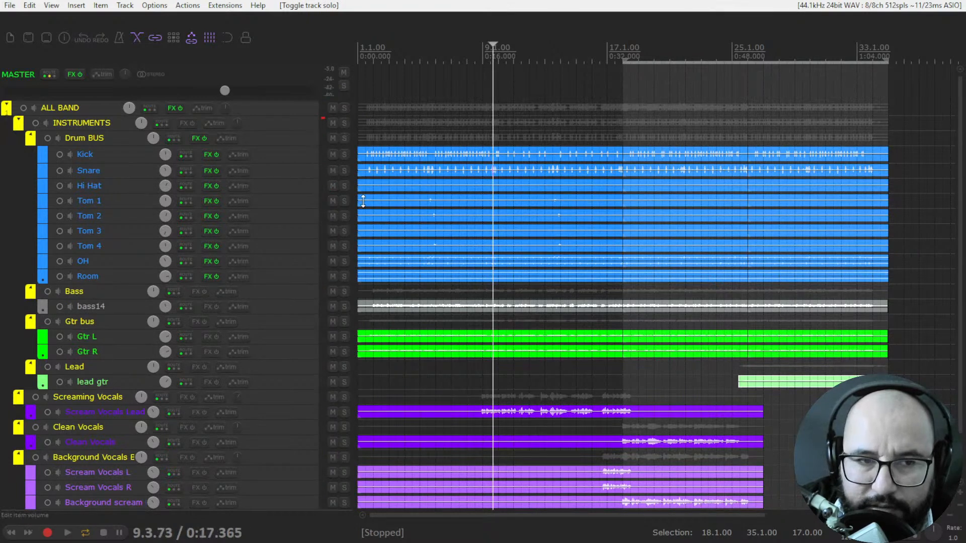
{"action": "left_click", "coordinate": [344, 186]}
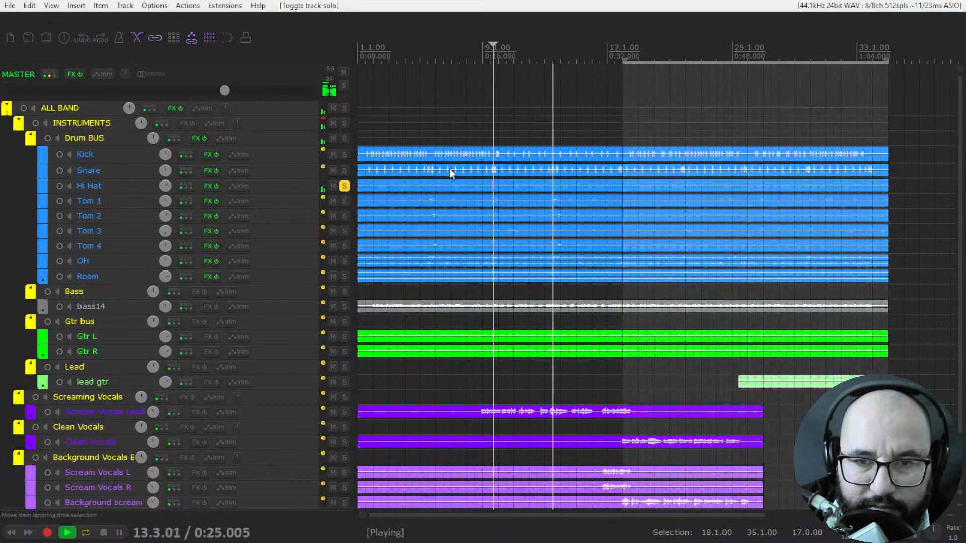
{"action": "right_click", "coordinate": [207, 187]}
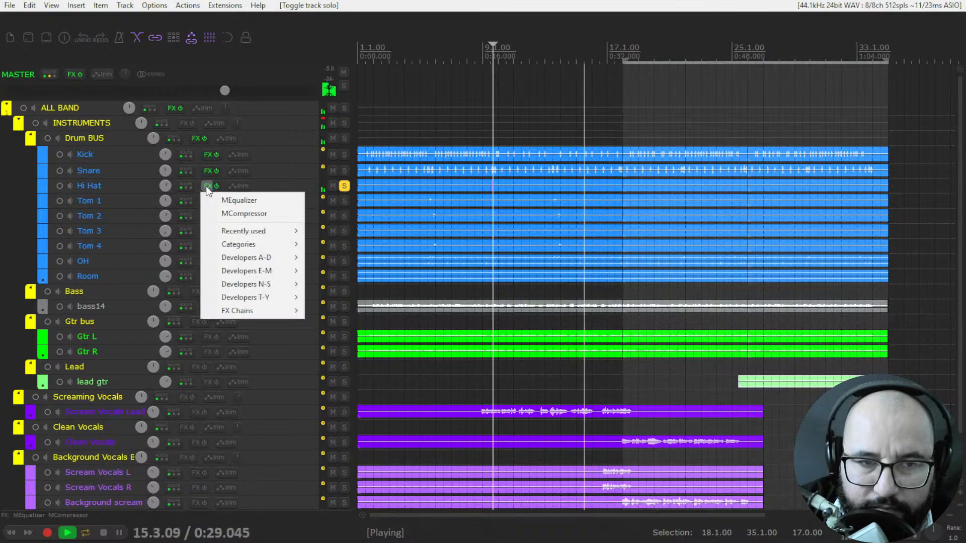
{"action": "left_click", "coordinate": [226, 198]}
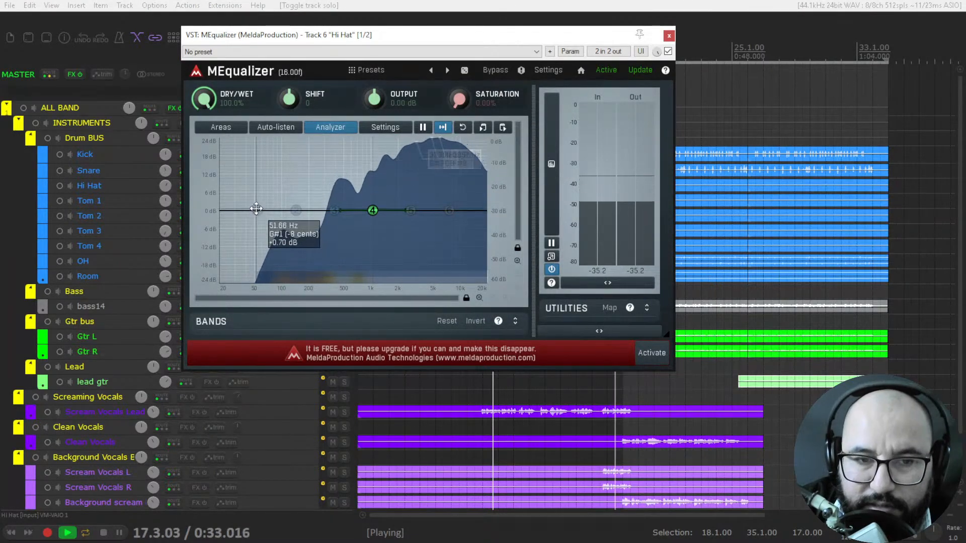
- Make the Hi Hat's band 1 a 12 dB/oct high-pass and raise it to just below 200 Hz with Auto-listen on
{"action": "double_click", "coordinate": [257, 211]}
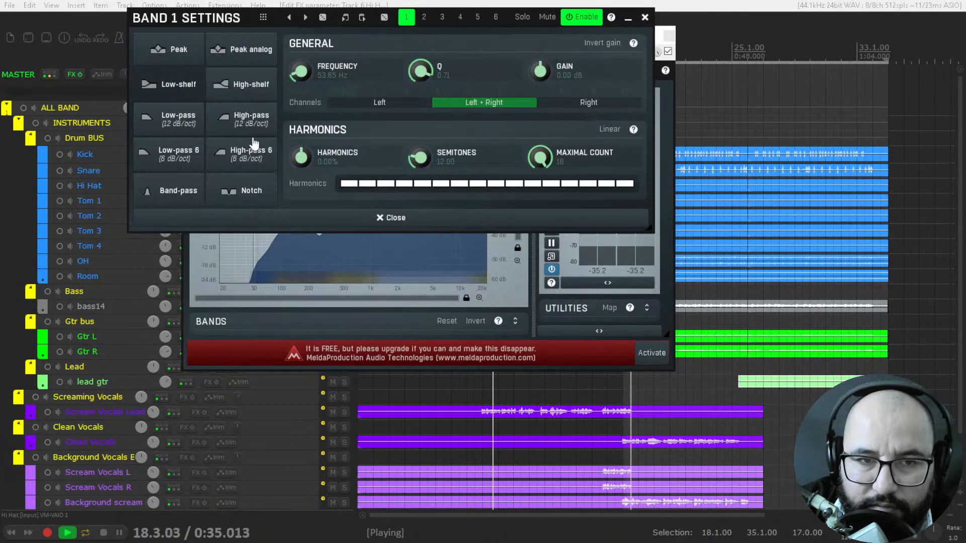
{"action": "left_click", "coordinate": [251, 130]}
{"action": "left_click", "coordinate": [645, 17]}
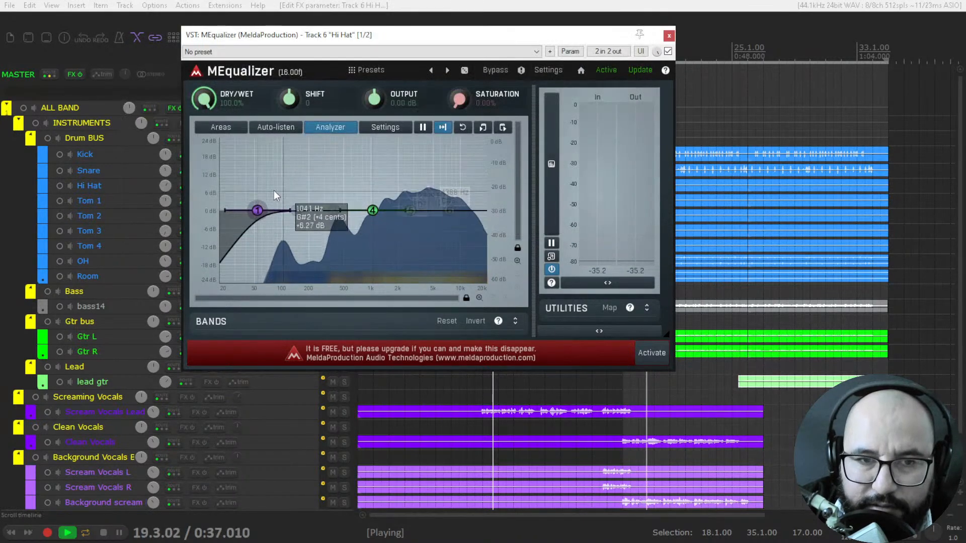
{"action": "left_click", "coordinate": [276, 127]}
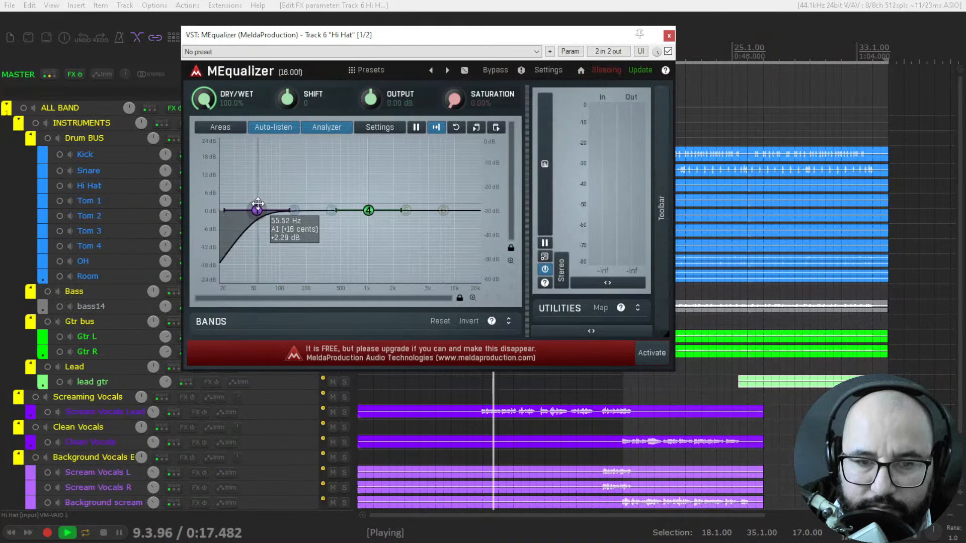
{"action": "left_click_drag", "start_coordinate": [258, 206], "coordinate": [290, 217]}
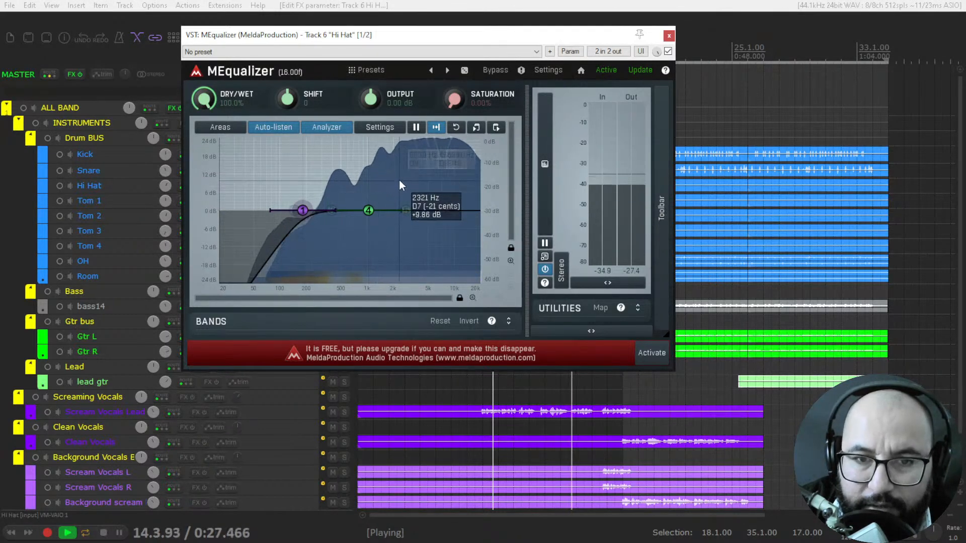
- Remove MCompressor from the Hi Hat's effects chain, stop playback and unsolo the Hi Hat
{"action": "left_click", "coordinate": [669, 35]}
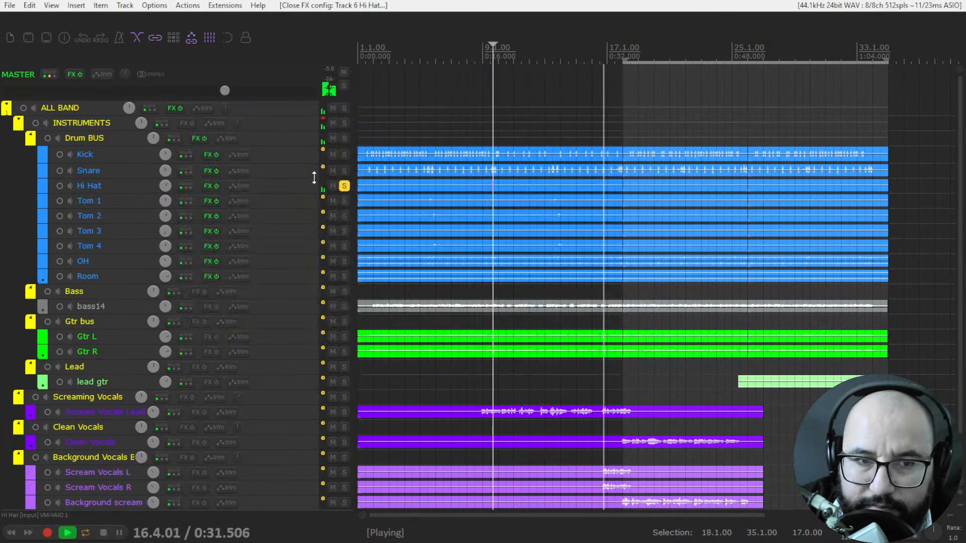
{"action": "left_click", "coordinate": [207, 187]}
{"action": "left_click", "coordinate": [107, 86]}
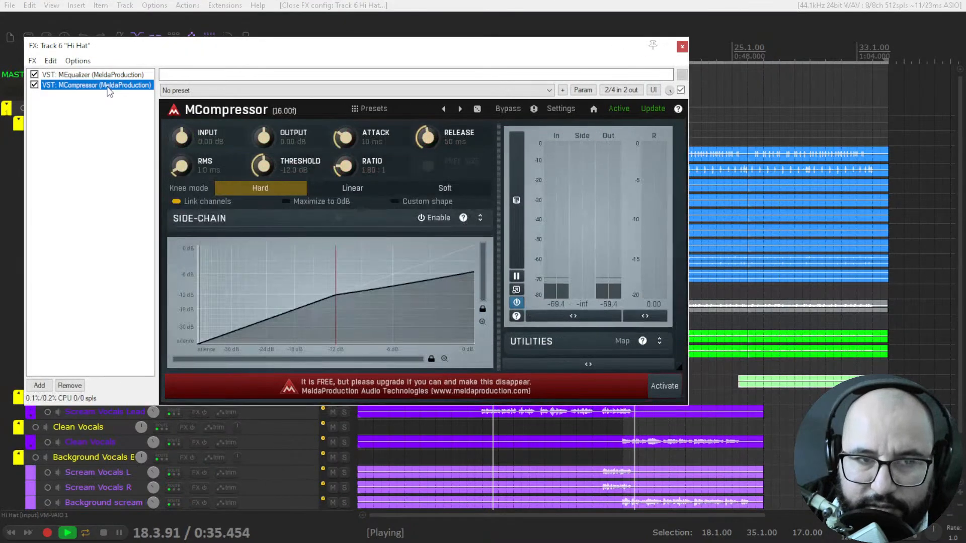
{"action": "key", "text": "Delete"}
{"action": "left_click", "coordinate": [646, 47]}
{"action": "key", "text": "space"}
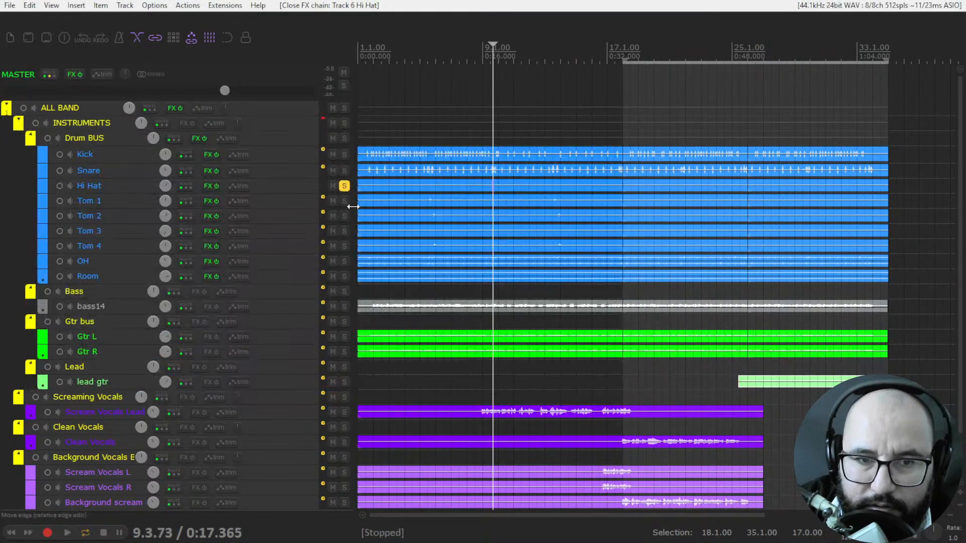
{"action": "left_click", "coordinate": [345, 188]}
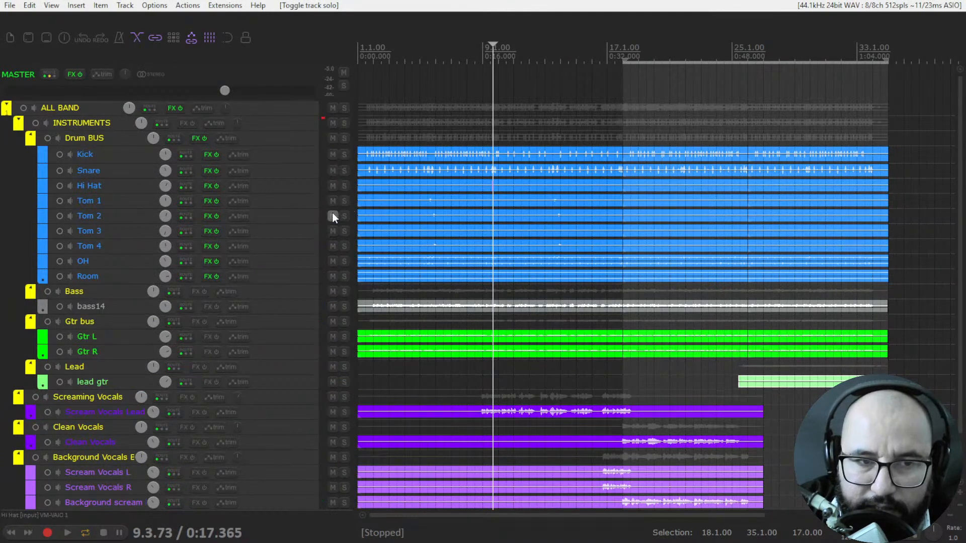
- Solo Tom 1, Tom 2 and Tom 4, and set a time selection around their fill from 5.2.76 to 6.2.29
{"action": "left_click_drag", "start_coordinate": [343, 202], "coordinate": [344, 231]}
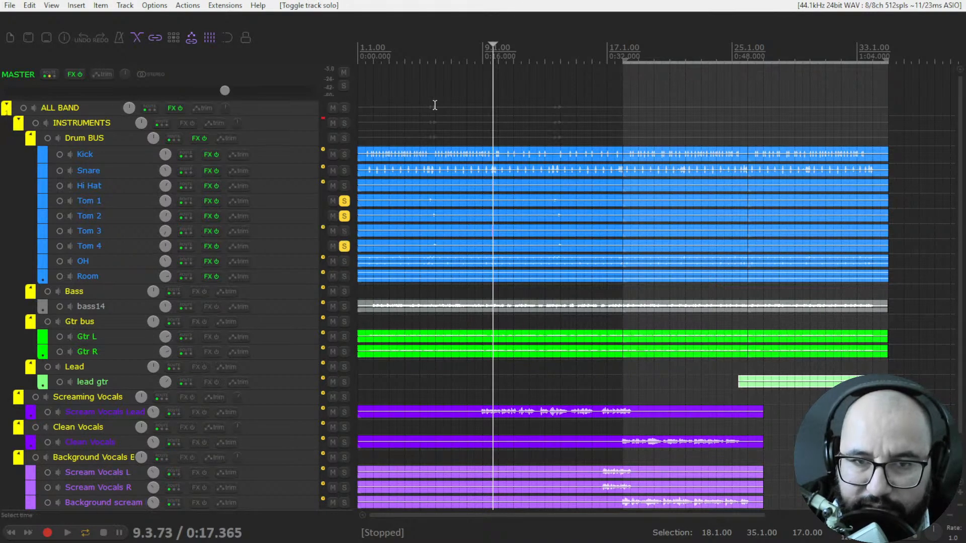
{"action": "left_click", "coordinate": [420, 59]}
{"action": "key", "text": "space"}
{"action": "scroll", "coordinate": [468, 146], "scroll_direction": "up", "scroll_amount": 5}
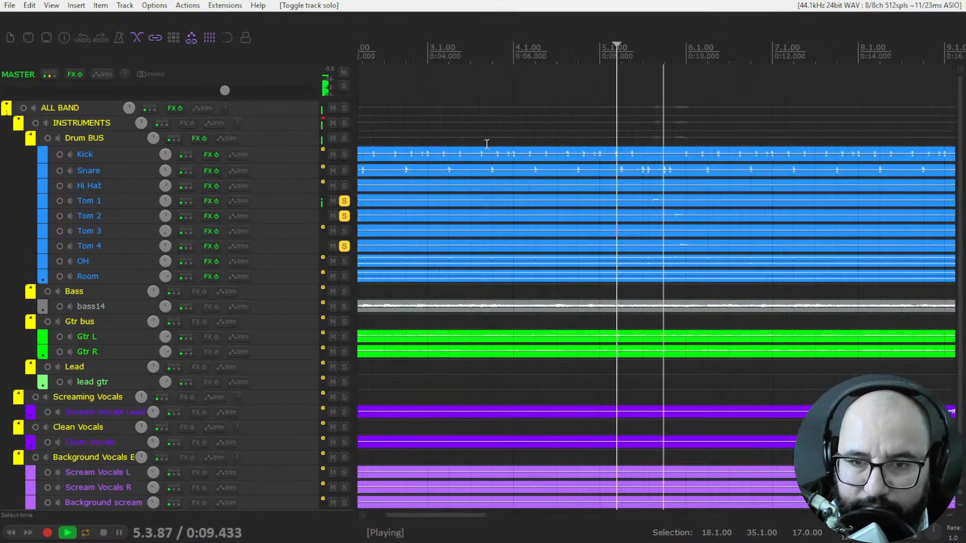
{"action": "left_click_drag", "start_coordinate": [638, 61], "coordinate": [714, 66]}
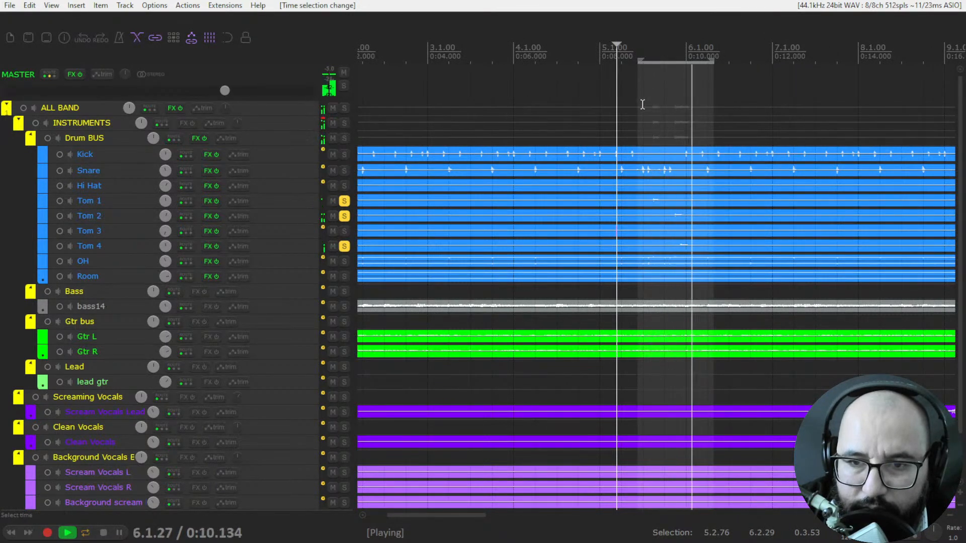
{"action": "scroll", "coordinate": [509, 143], "scroll_direction": "down", "scroll_amount": 4}
{"action": "key", "text": "space"}
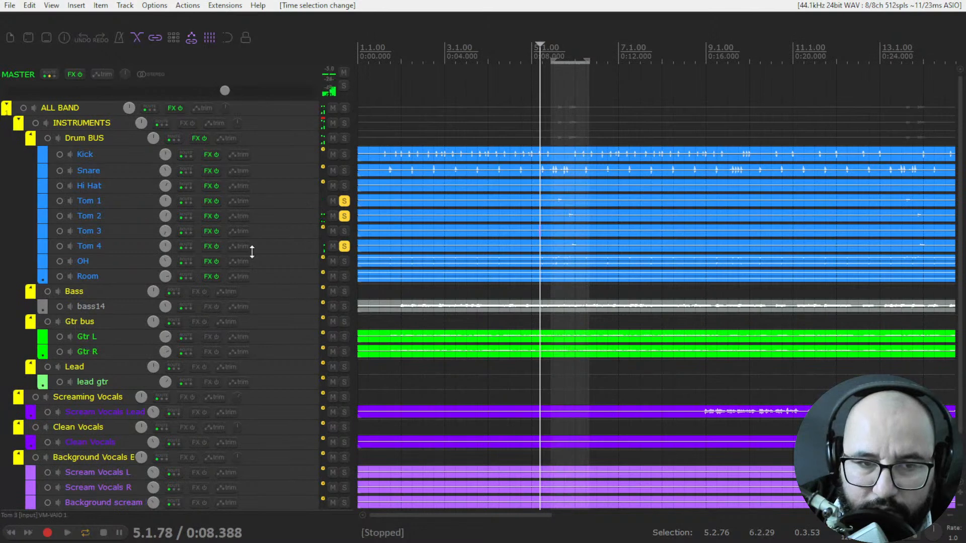
{"action": "right_click", "coordinate": [206, 204]}
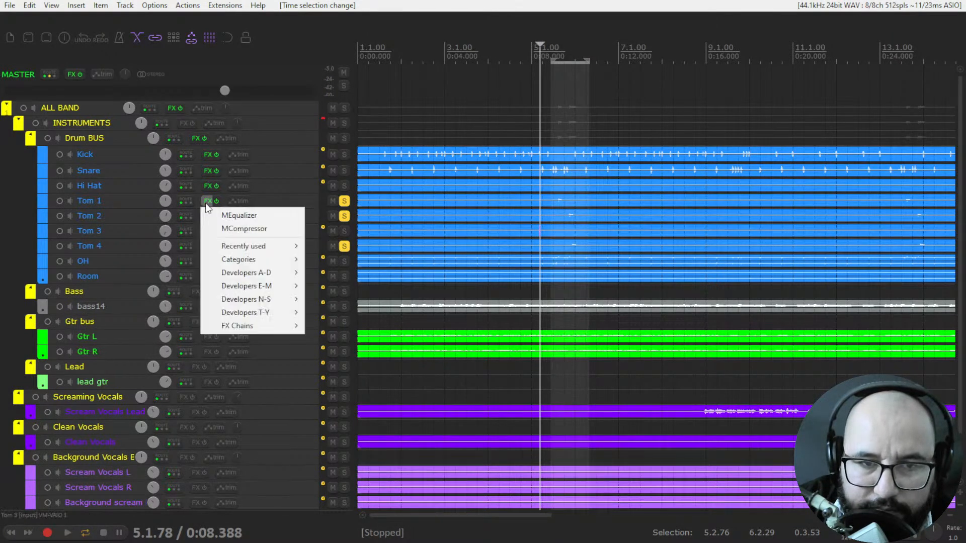
{"action": "left_click", "coordinate": [216, 215]}
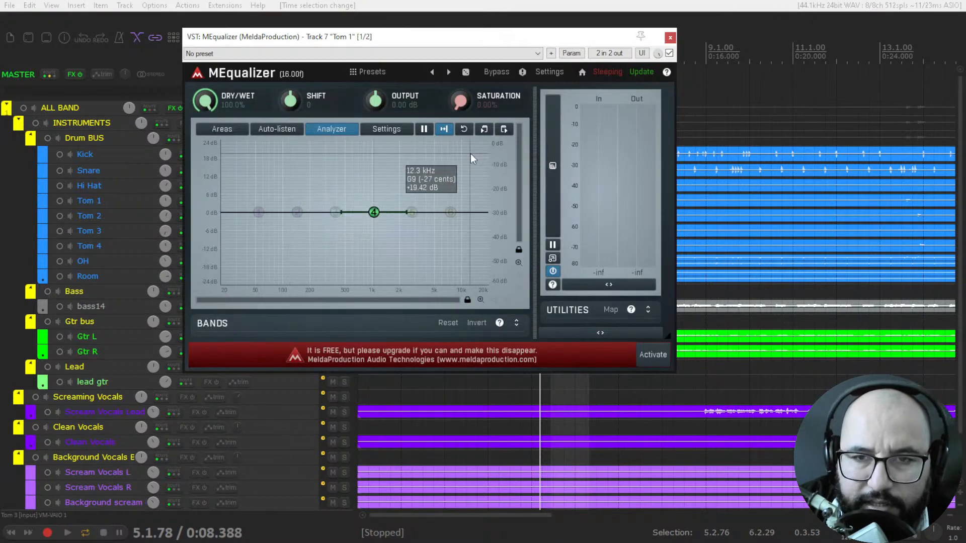
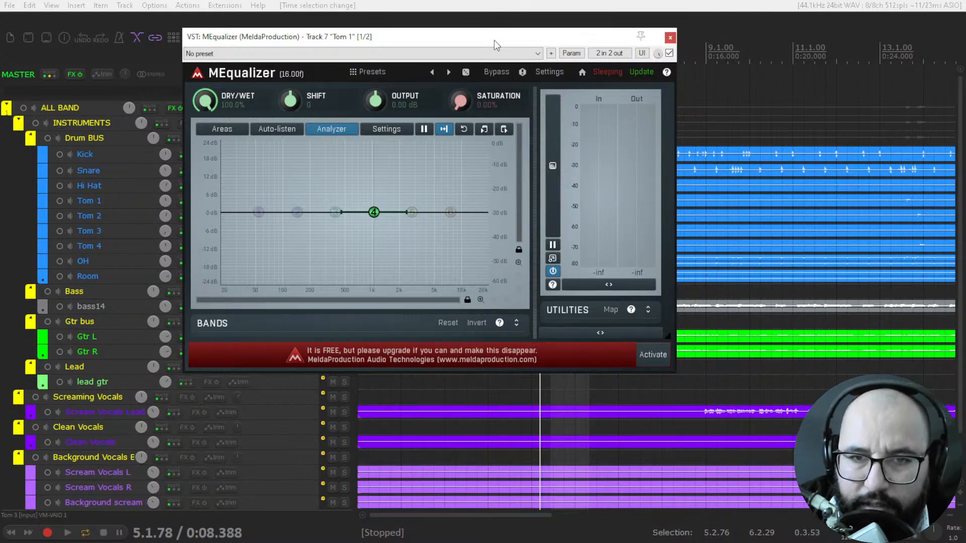
{"action": "left_click", "coordinate": [670, 37]}
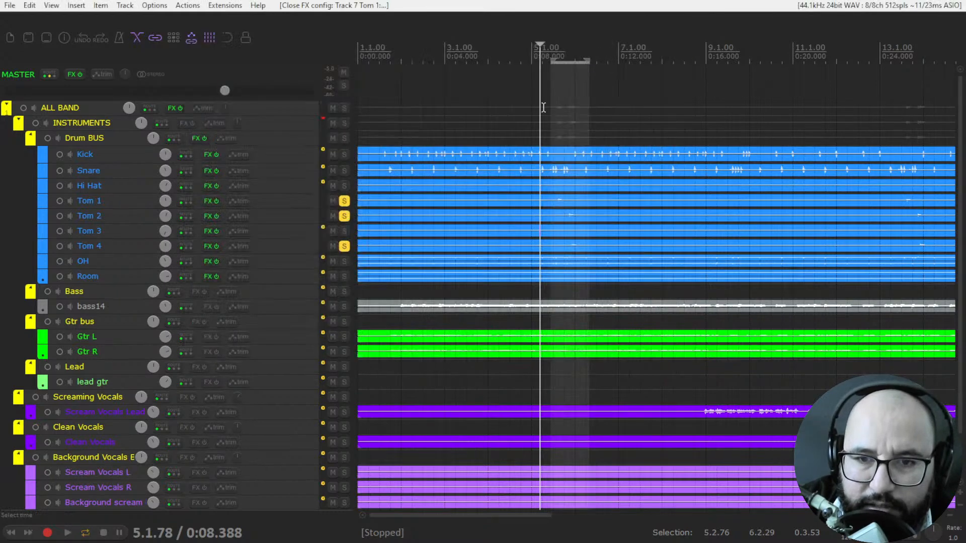
- Play the selected tom fill with only Tom 1 soloed and open Tom 1's MEqualizer
{"action": "left_click", "coordinate": [552, 61]}
{"action": "key", "text": "space"}
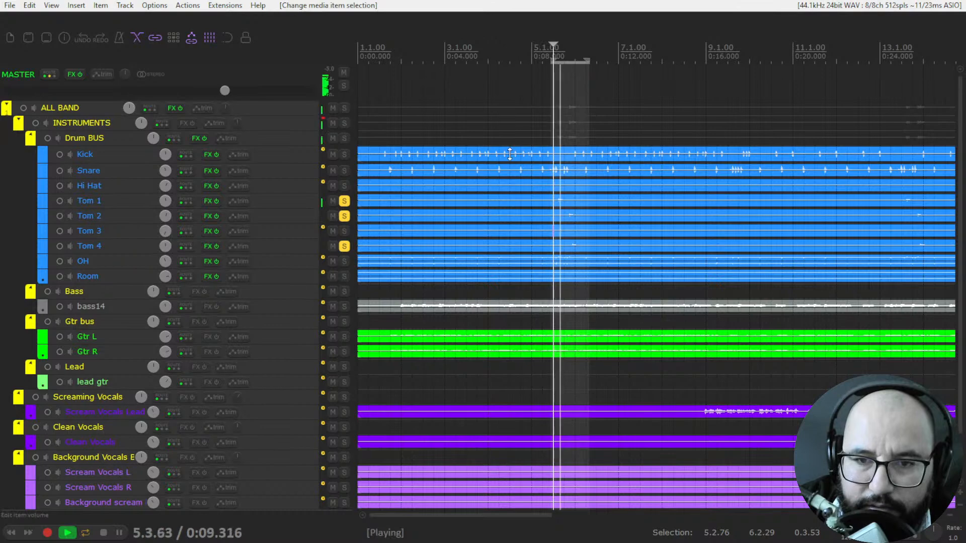
{"action": "left_click", "coordinate": [344, 216]}
{"action": "left_click", "coordinate": [344, 246]}
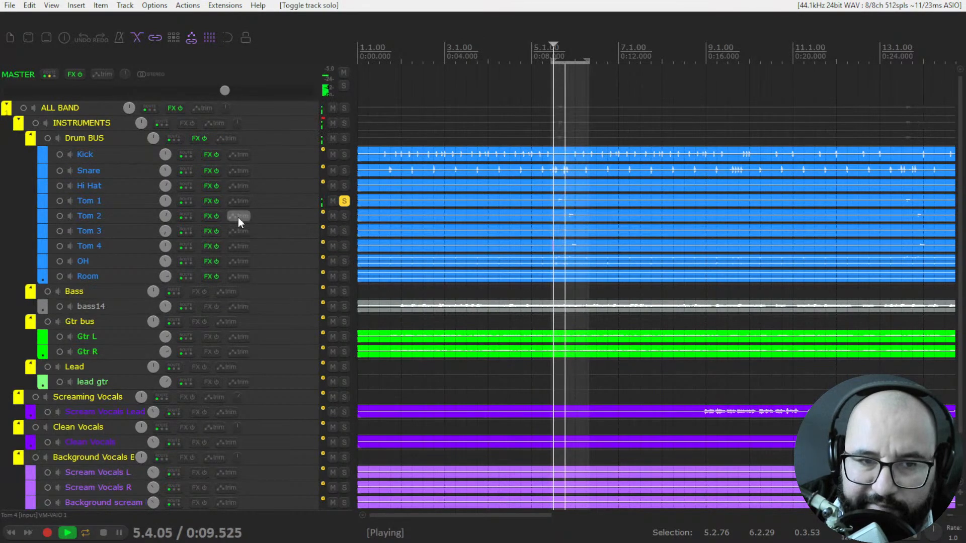
{"action": "right_click", "coordinate": [209, 202]}
{"action": "left_click", "coordinate": [239, 215]}
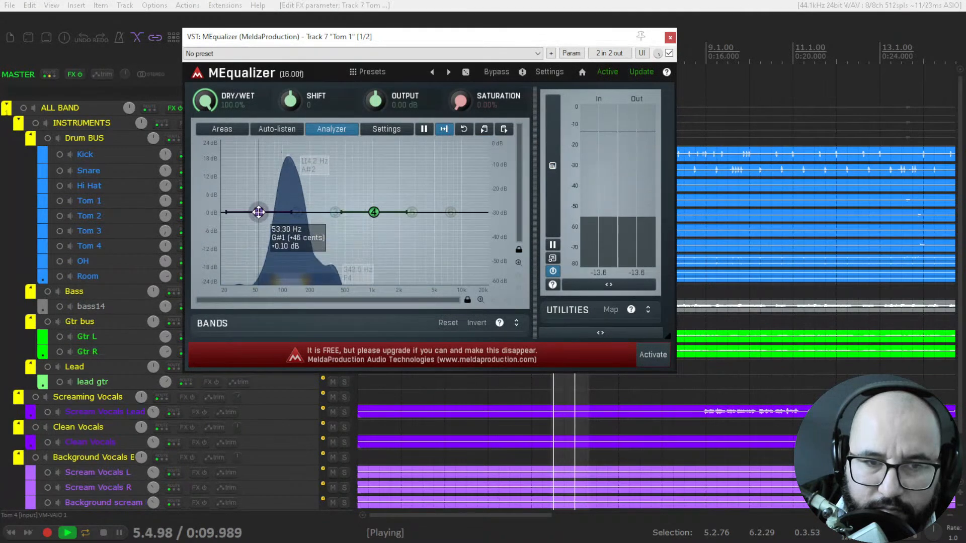
- Make Tom 1's band 1 a 12 dB/oct high-pass and move it to about 77 Hz with Auto-listen on
{"action": "double_click", "coordinate": [255, 213]}
{"action": "left_click", "coordinate": [257, 129]}
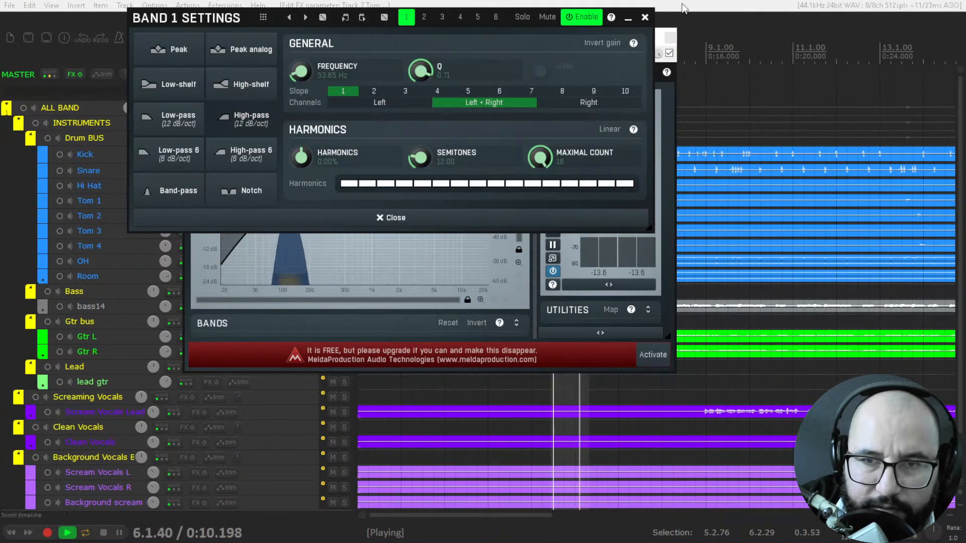
{"action": "left_click", "coordinate": [645, 18]}
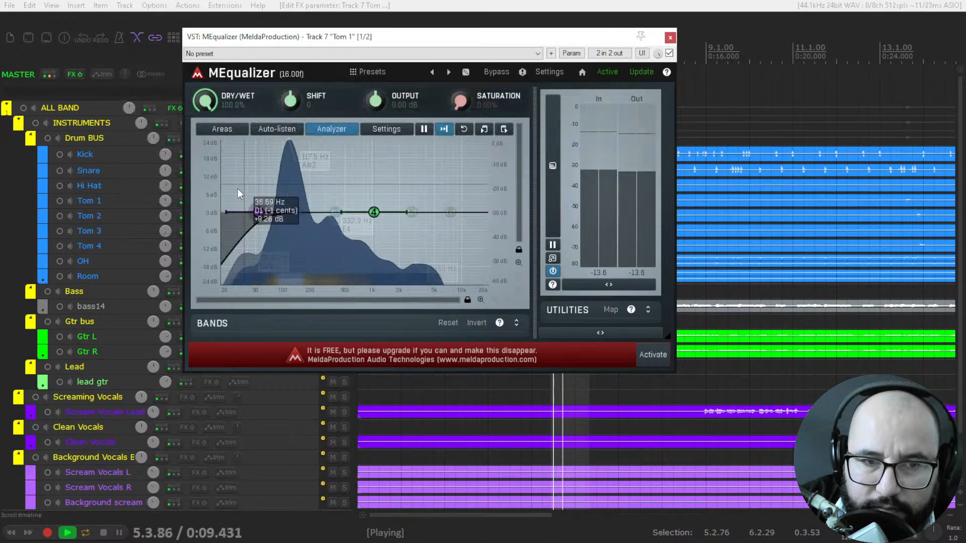
{"action": "left_click", "coordinate": [276, 129]}
{"action": "left_click_drag", "start_coordinate": [258, 218], "coordinate": [276, 215]}
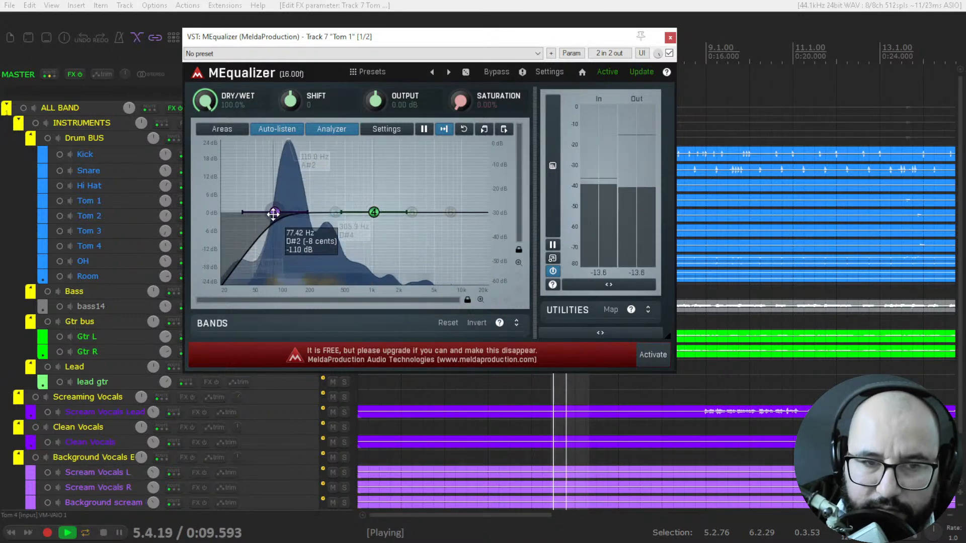
- Boost Tom 1's band 2 about 2.4 dB near 129 Hz and cut band 4 about 6 dB near 435 Hz
{"action": "left_click_drag", "start_coordinate": [298, 213], "coordinate": [294, 203]}
{"action": "mouse_move", "coordinate": [297, 198]}
{"action": "left_mouse_down"}
{"action": "mouse_move", "coordinate": [277, 210]}
{"action": "mouse_move", "coordinate": [293, 209]}
{"action": "mouse_move", "coordinate": [291, 176]}
{"action": "mouse_move", "coordinate": [293, 205]}
{"action": "left_mouse_up"}
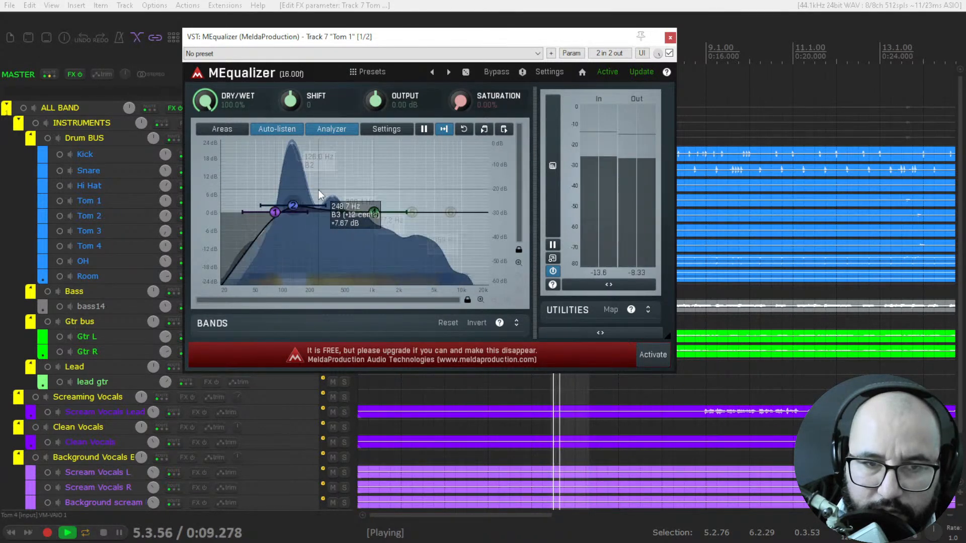
{"action": "double_click", "coordinate": [293, 206]}
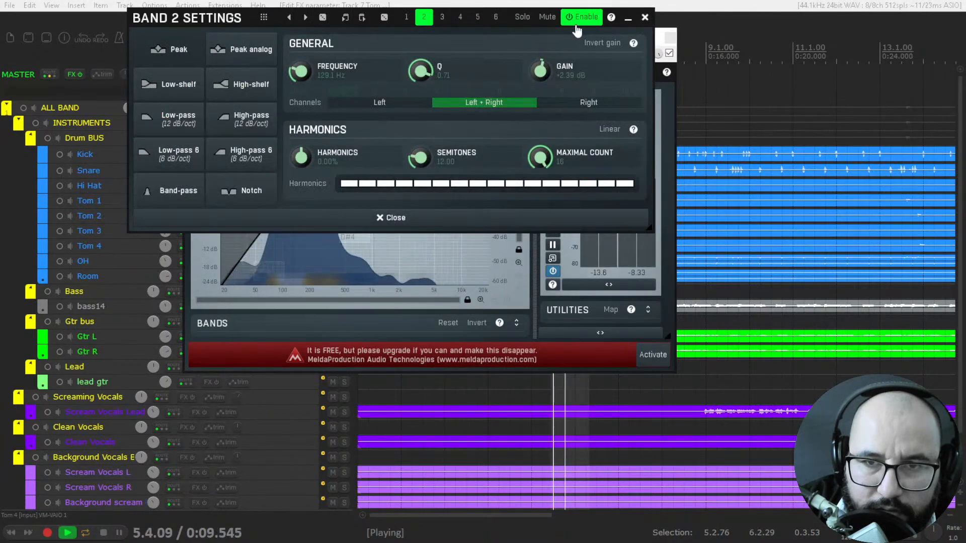
{"action": "left_click", "coordinate": [644, 17]}
{"action": "left_click_drag", "start_coordinate": [374, 212], "coordinate": [339, 231]}
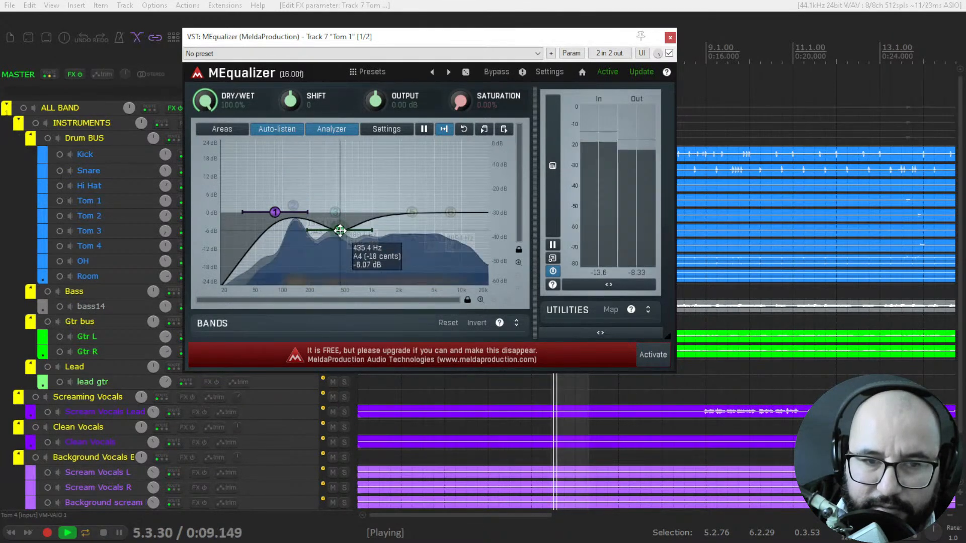
{"action": "left_click_drag", "start_coordinate": [293, 205], "coordinate": [292, 207]}
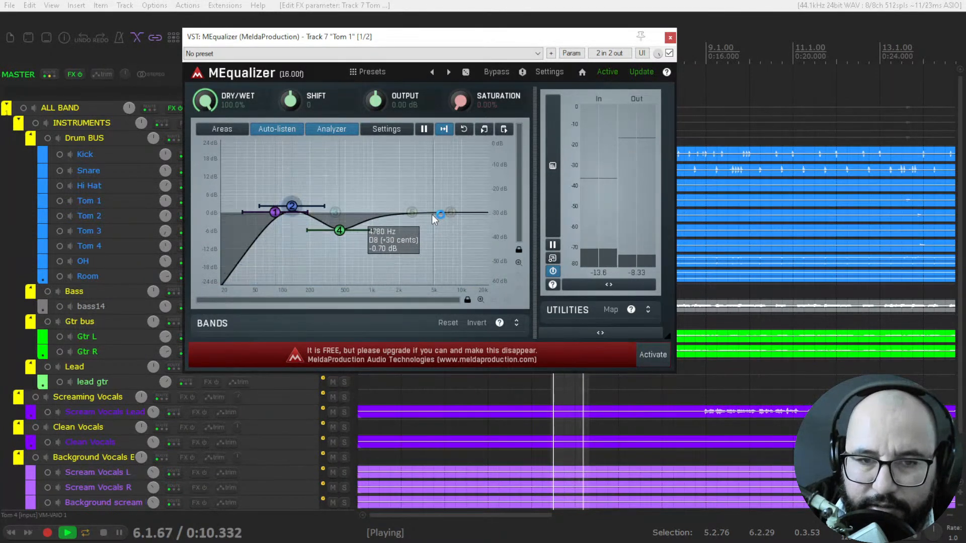
- Boost Tom 1's band 5 about 3 dB near 4 kHz, nudge the band 1 high-pass slightly higher, and stop playback
{"action": "mouse_move", "coordinate": [415, 210]}
{"action": "left_mouse_down"}
{"action": "mouse_move", "coordinate": [424, 190]}
{"action": "mouse_move", "coordinate": [427, 202]}
{"action": "left_mouse_up"}
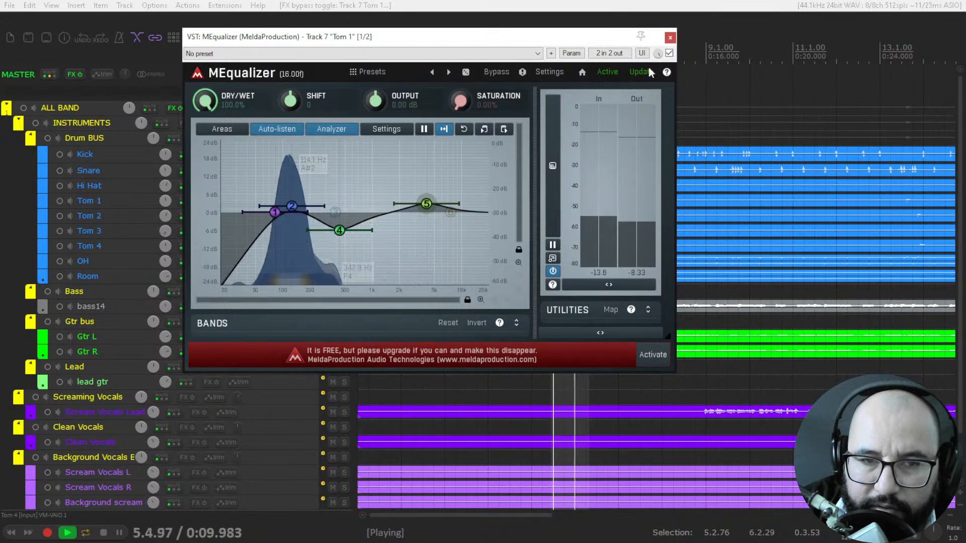
{"action": "left_click_drag", "start_coordinate": [292, 206], "coordinate": [277, 214]}
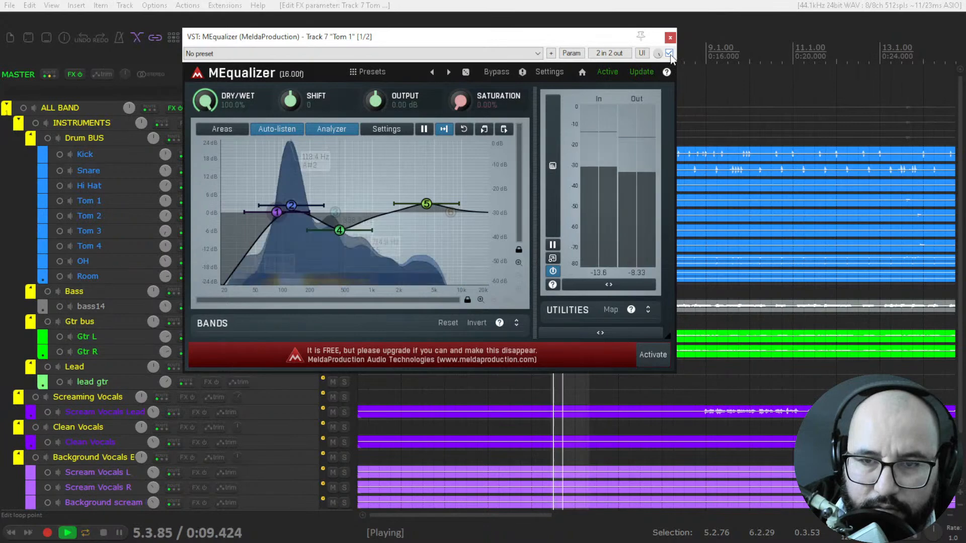
{"action": "key", "text": "space"}
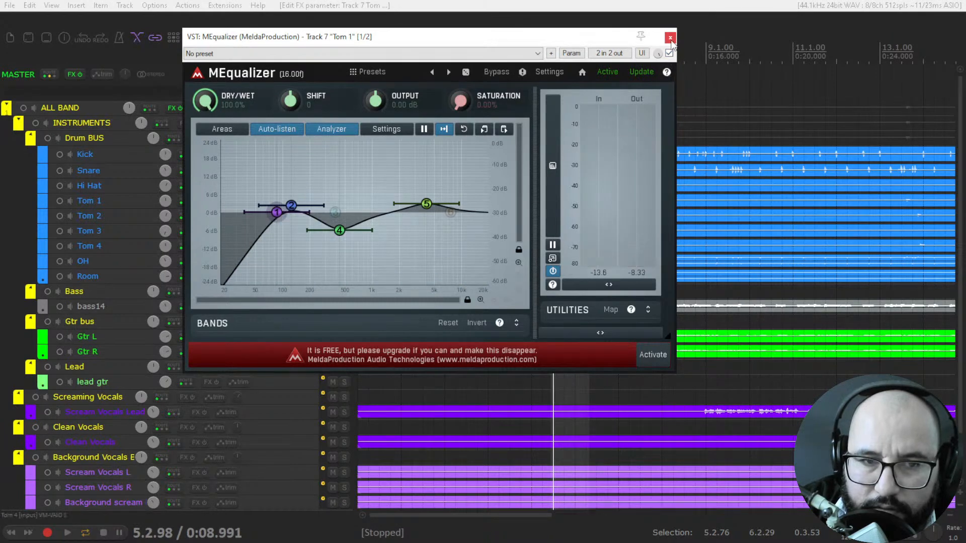
- Close Tom 1's MEqualizer and remove MEqualizer and MCompressor from Tom 3, Tom 2 and Tom 4 in the mixer
{"action": "left_click", "coordinate": [670, 38]}
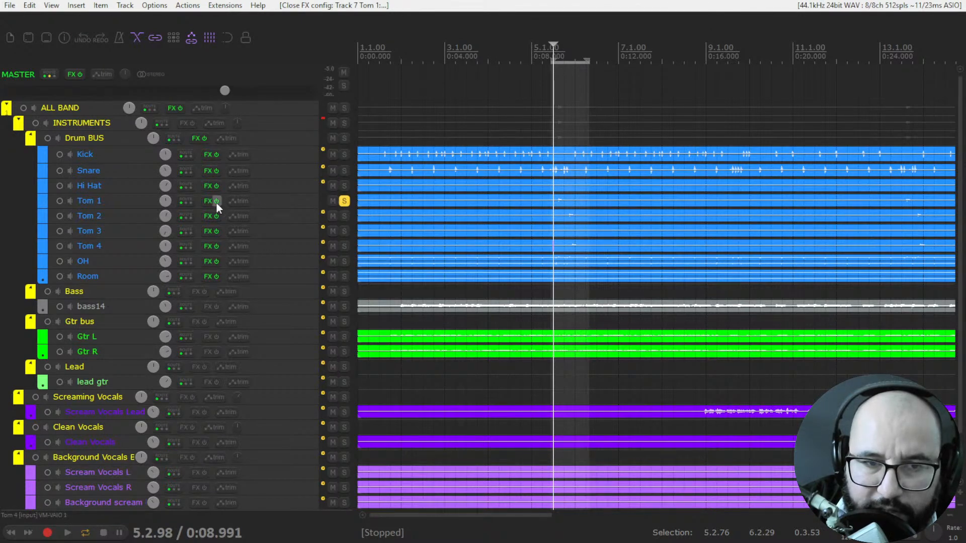
{"action": "key", "text": "ctrl+m"}
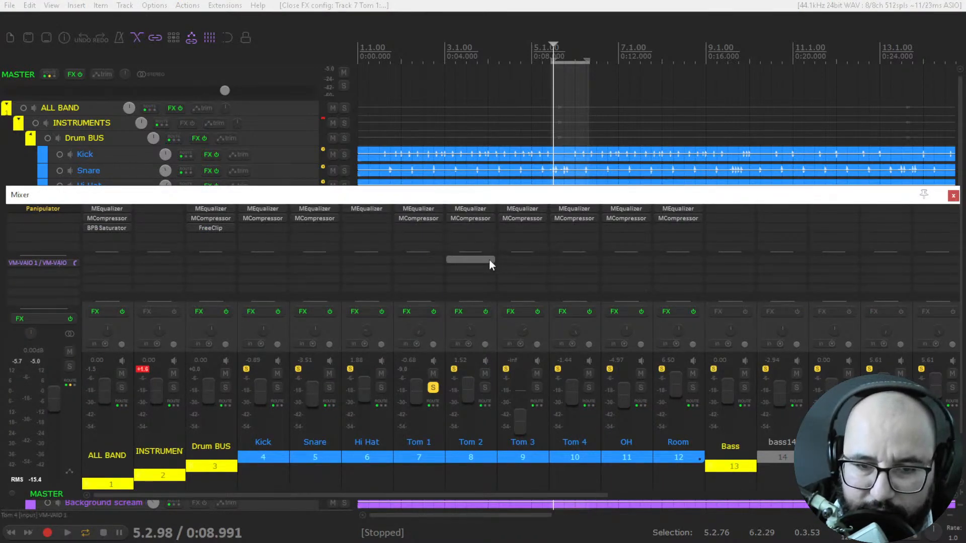
{"action": "key", "text": "ctrl+m"}
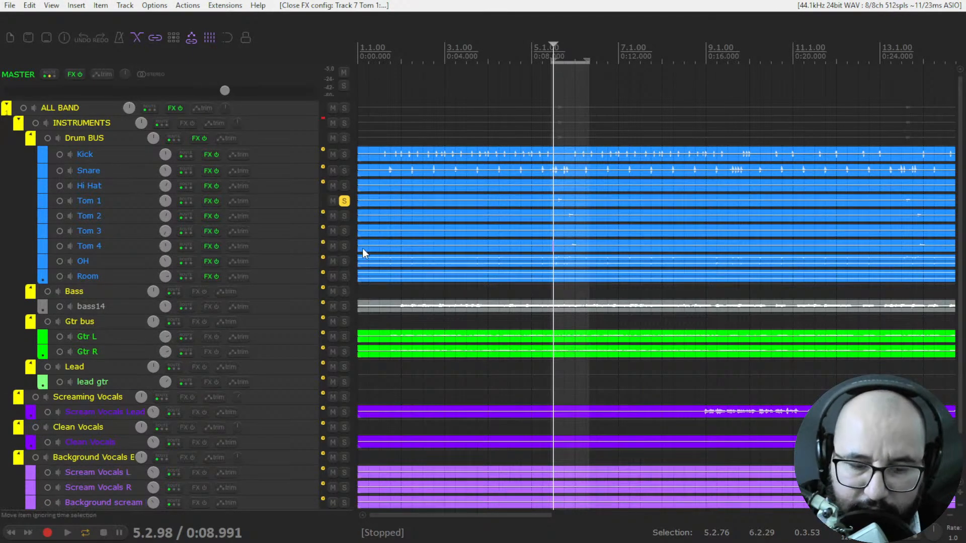
{"action": "key", "text": "ctrl+m"}
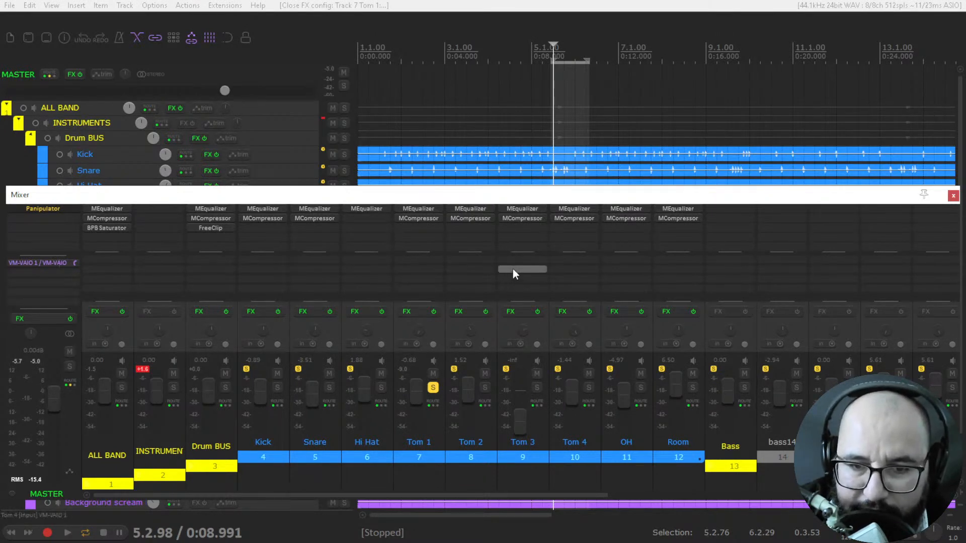
{"action": "left_click", "coordinate": [520, 208], "text": "alt"}
{"action": "left_click", "coordinate": [515, 209], "text": "alt"}
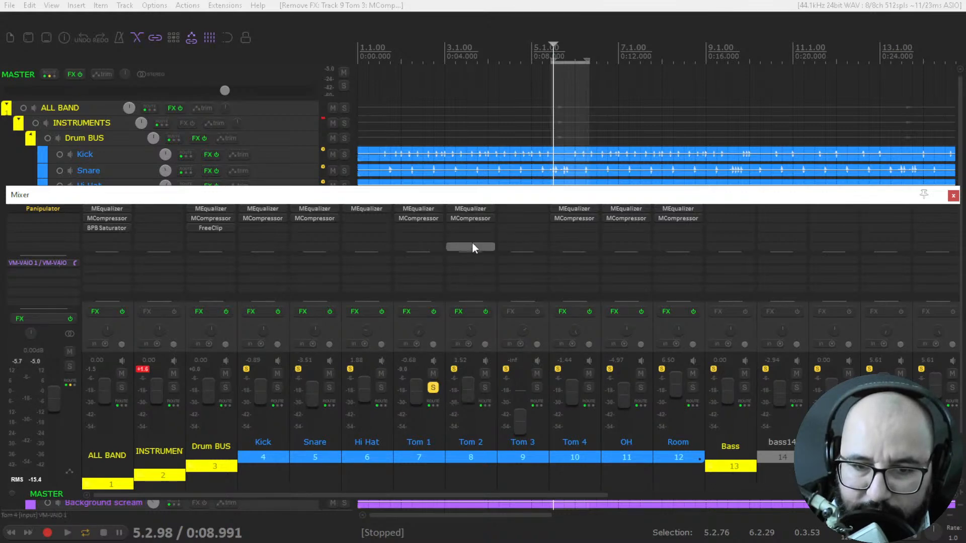
{"action": "left_click", "coordinate": [473, 219], "text": "alt"}
{"action": "left_click", "coordinate": [473, 210], "text": "alt"}
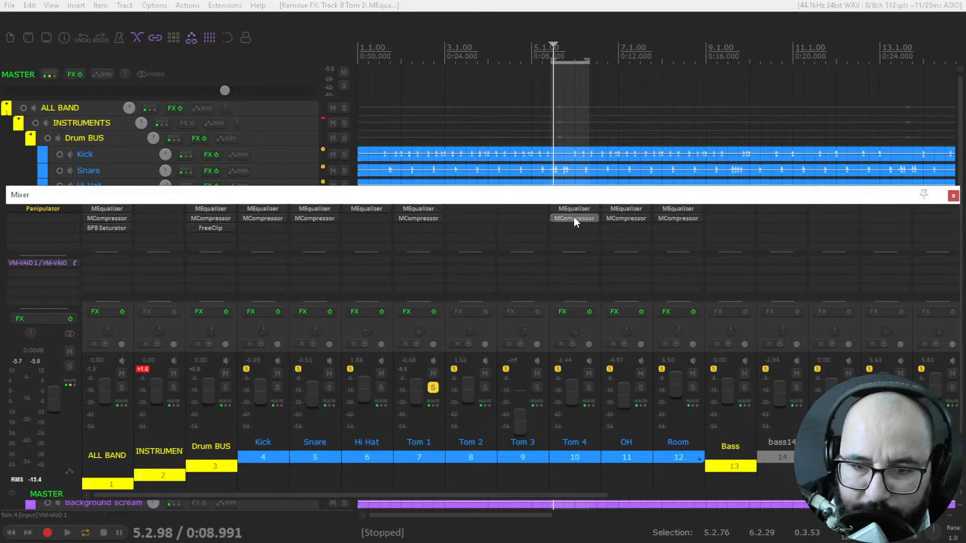
{"action": "left_click", "coordinate": [574, 218], "text": "alt"}
{"action": "left_click", "coordinate": [575, 208], "text": "alt"}
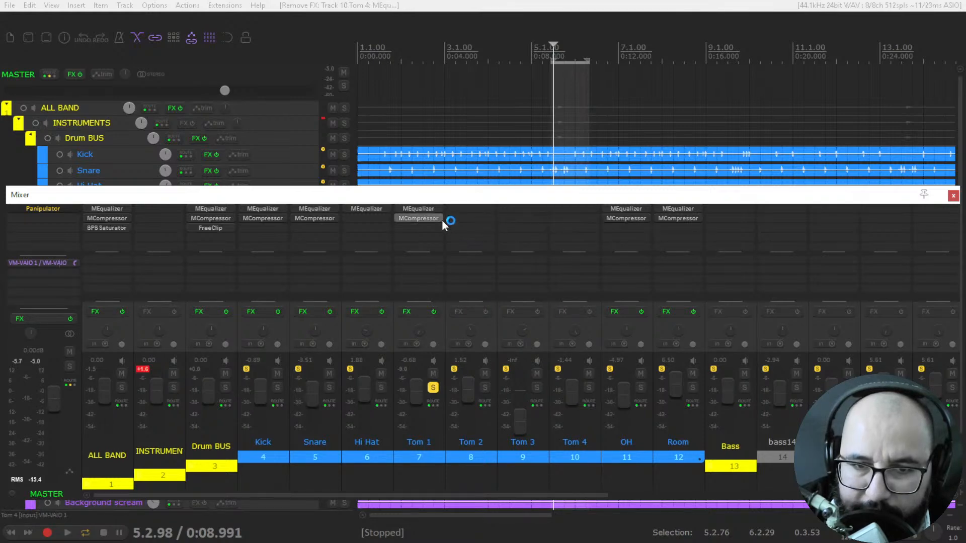
- Copy Tom 1's MEqualizer and paste it into the first FX slot of Tom 2 and Tom 4
{"action": "right_click", "coordinate": [425, 208]}
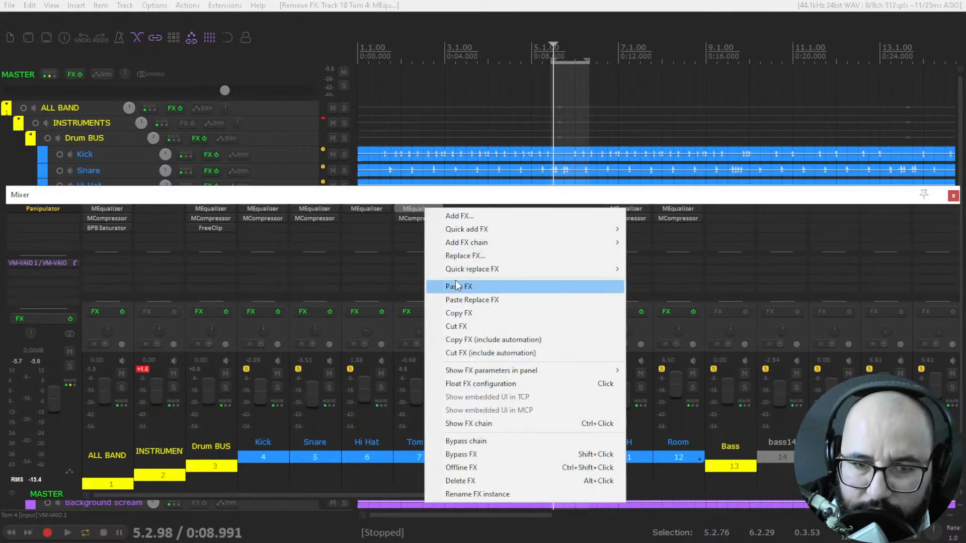
{"action": "left_click", "coordinate": [458, 313]}
{"action": "right_click", "coordinate": [471, 207]}
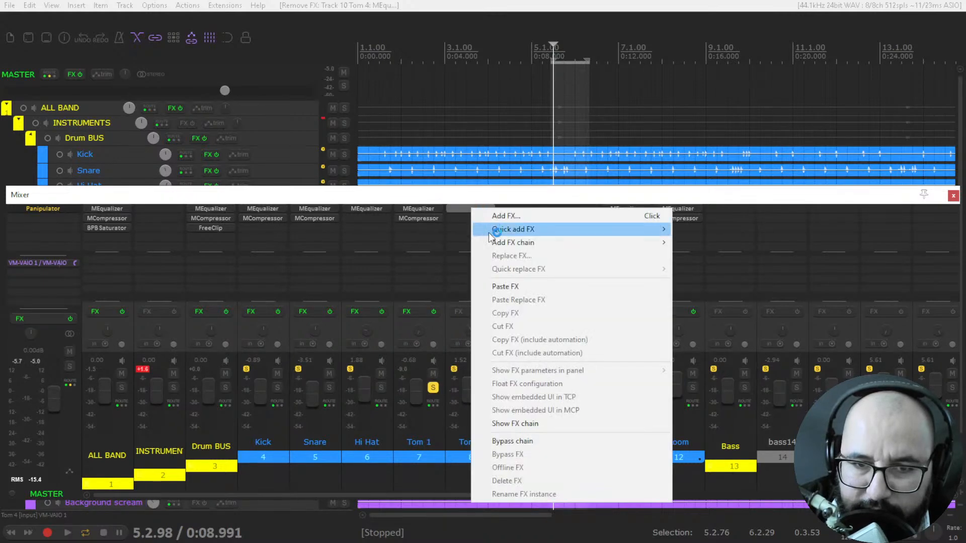
{"action": "left_click", "coordinate": [484, 287]}
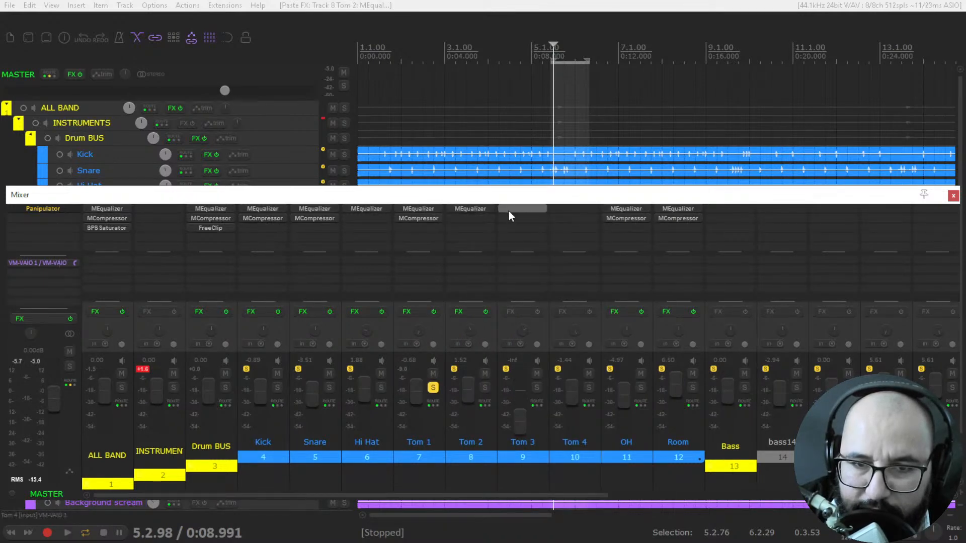
{"action": "right_click", "coordinate": [569, 210]}
{"action": "left_click", "coordinate": [599, 283]}
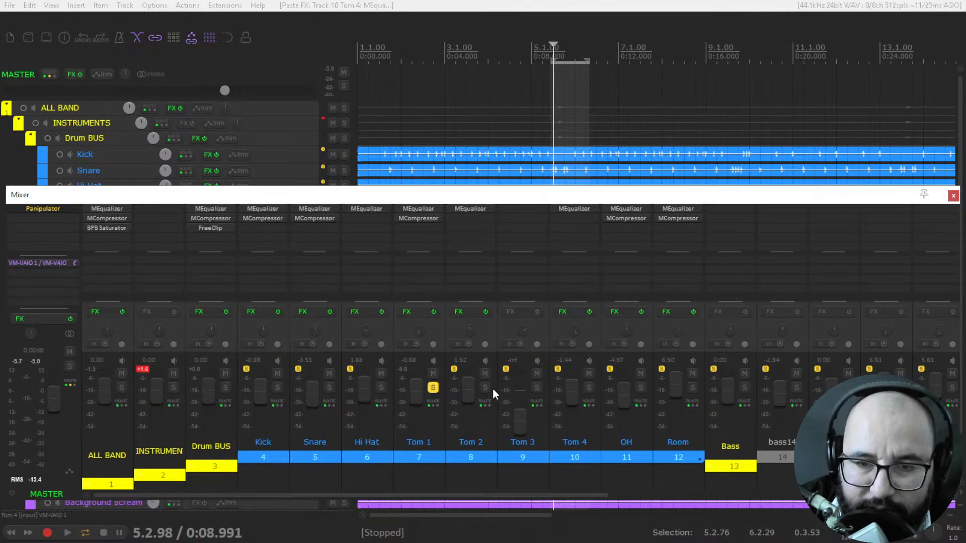
- Play the tom fill with Tom 2 soloed and shift band 2 of Tom 2's MEqualizer to a slightly lower frequency
{"action": "left_click", "coordinate": [589, 388]}
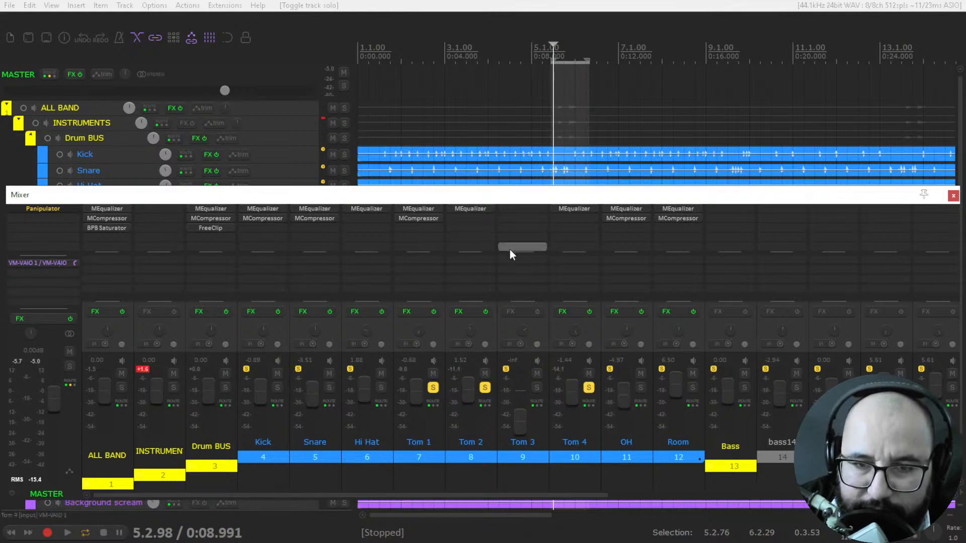
{"action": "key", "text": "space"}
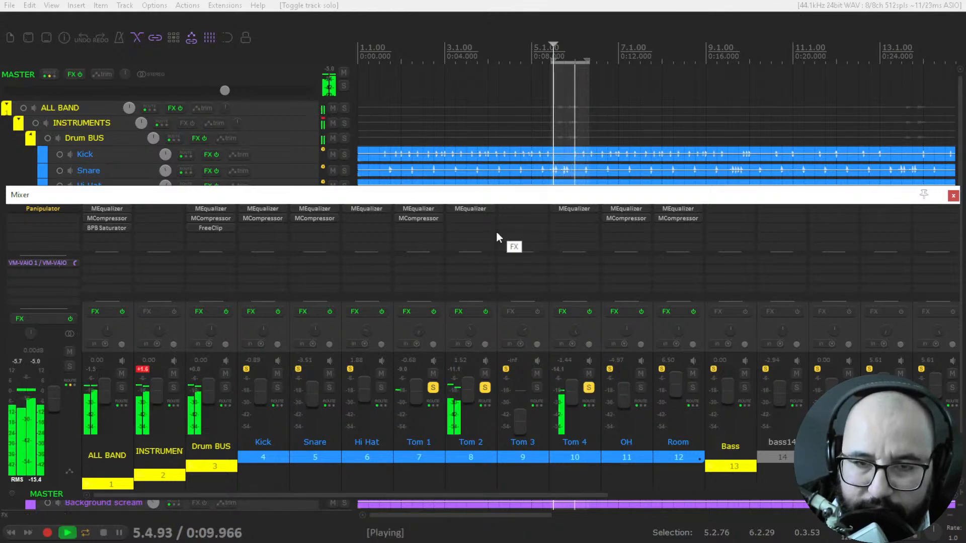
{"action": "left_click", "coordinate": [432, 387]}
{"action": "left_click", "coordinate": [468, 207]}
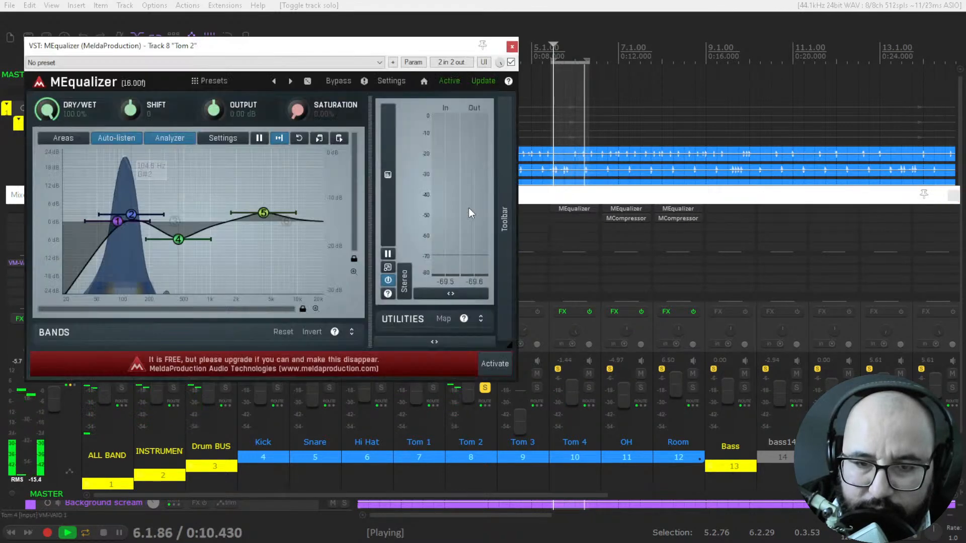
{"action": "left_click_drag", "start_coordinate": [131, 215], "coordinate": [126, 214]}
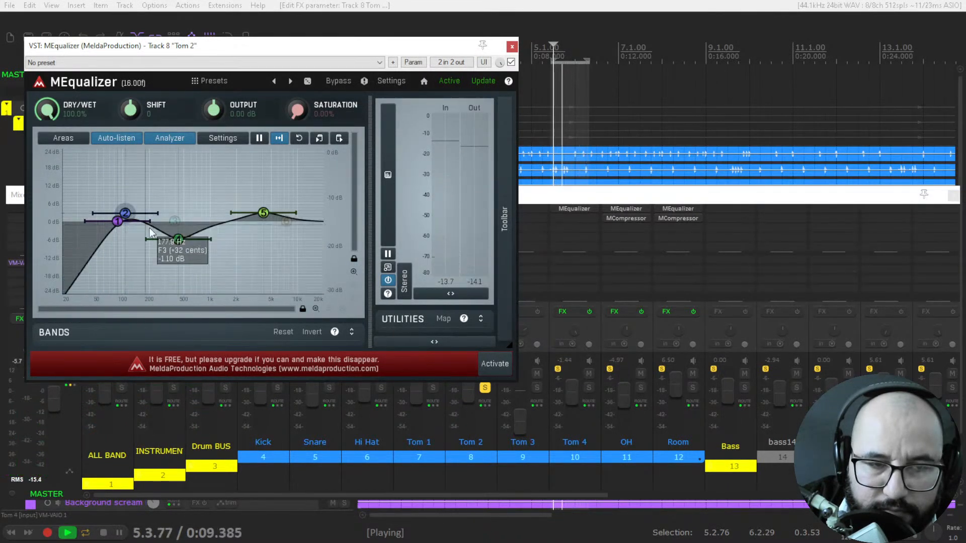
{"action": "left_click", "coordinate": [512, 46]}
- Solo Tom 4, move its MEqualizer's band 1 to about 57 Hz, shift band 2 lower in frequency and gain, and stop playback
{"action": "left_click", "coordinate": [588, 387]}
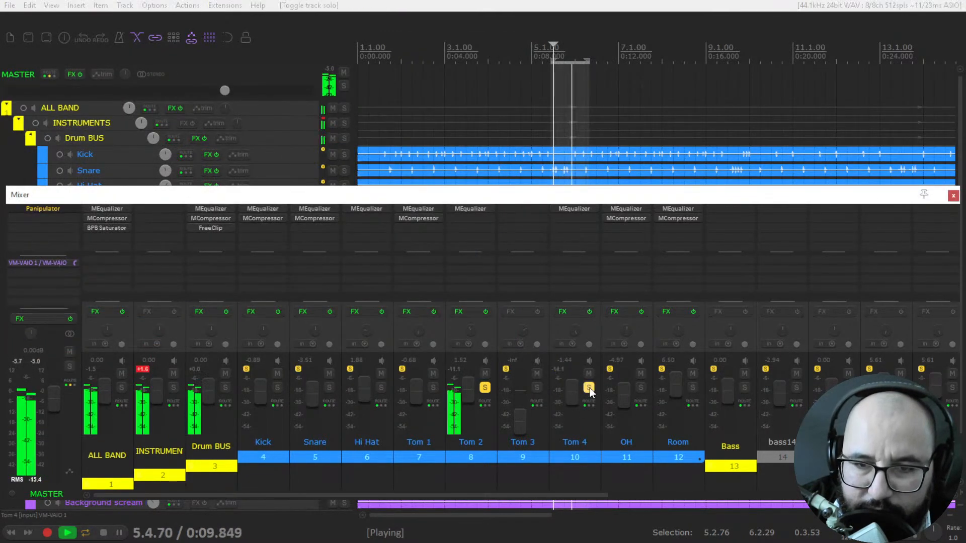
{"action": "left_click", "coordinate": [569, 207]}
{"action": "left_click_drag", "start_coordinate": [126, 215], "coordinate": [102, 221]}
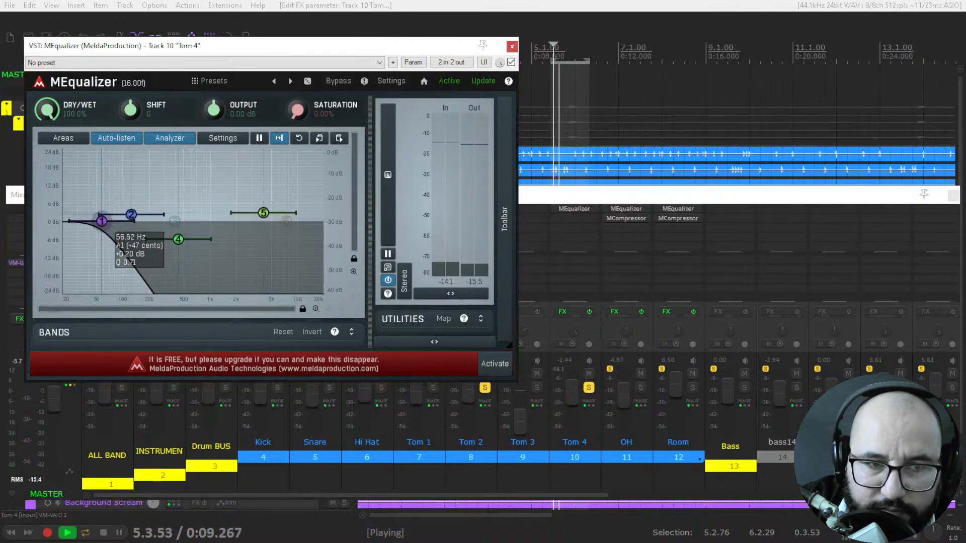
{"action": "left_click", "coordinate": [131, 214]}
{"action": "left_click_drag", "start_coordinate": [131, 215], "coordinate": [118, 219]}
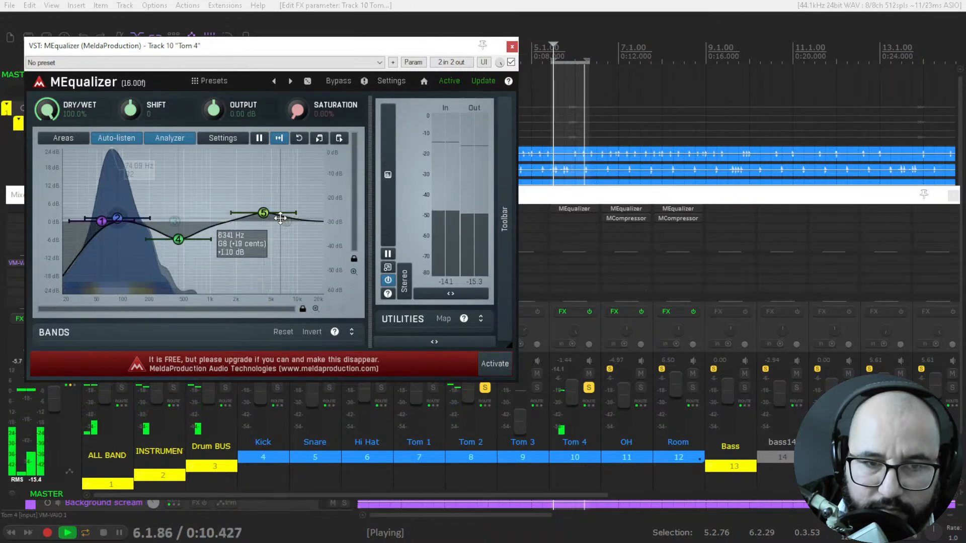
{"action": "left_click", "coordinate": [512, 47]}
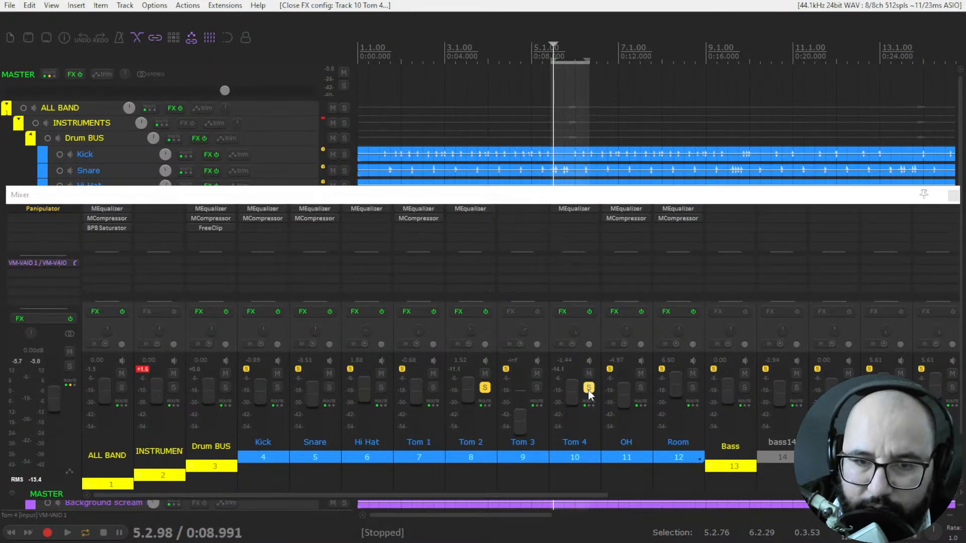
- Play the tom fill with only Tom 1 soloed and open Tom 1's MCompressor
{"action": "left_click", "coordinate": [431, 387]}
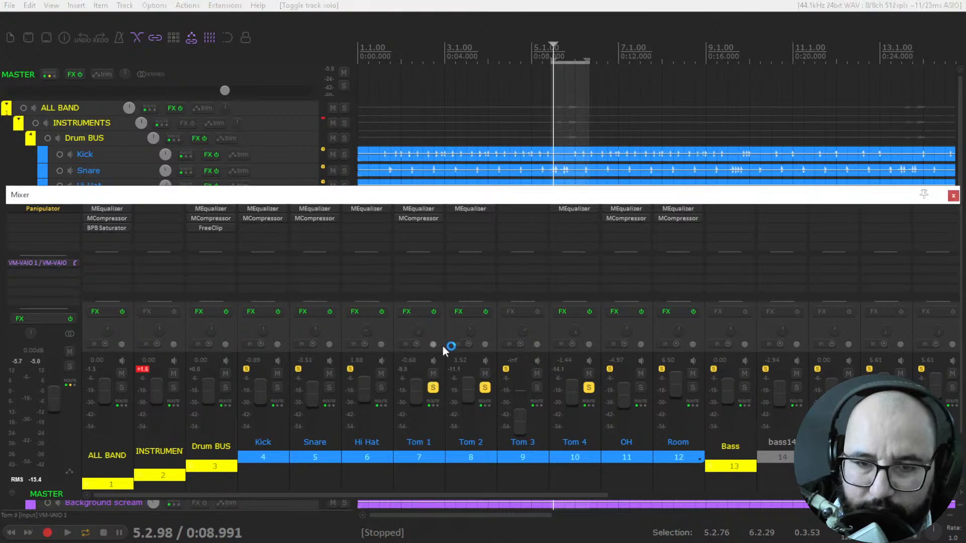
{"action": "left_click", "coordinate": [485, 387]}
{"action": "left_click", "coordinate": [588, 388]}
{"action": "key", "text": "space"}
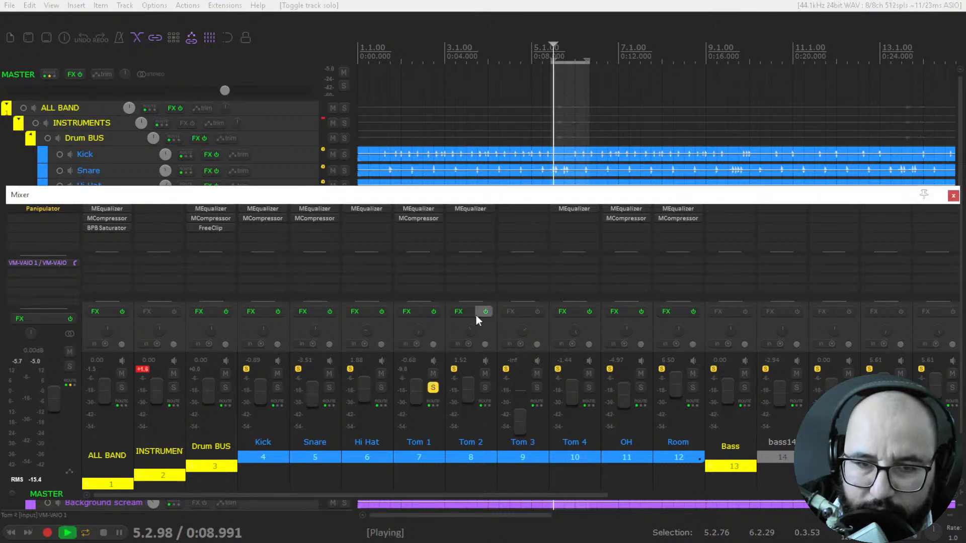
{"action": "left_click", "coordinate": [418, 219]}
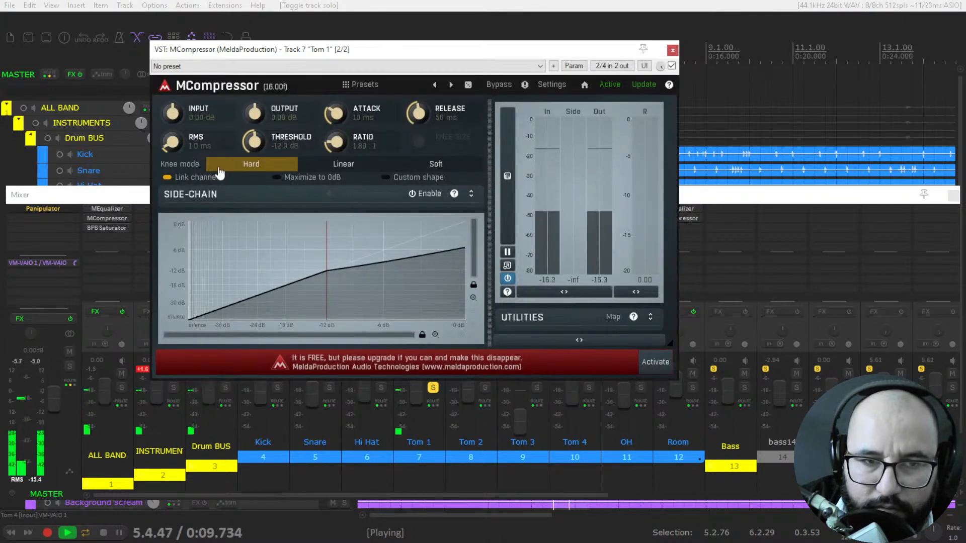
- Set Tom 1's MCompressor to 3.26:1 ratio, 32 ms attack, 0.31 ms release and about -29.5 dB threshold
{"action": "left_click_drag", "start_coordinate": [336, 141], "coordinate": [342, 118]}
{"action": "left_click_drag", "start_coordinate": [423, 115], "coordinate": [423, 133]}
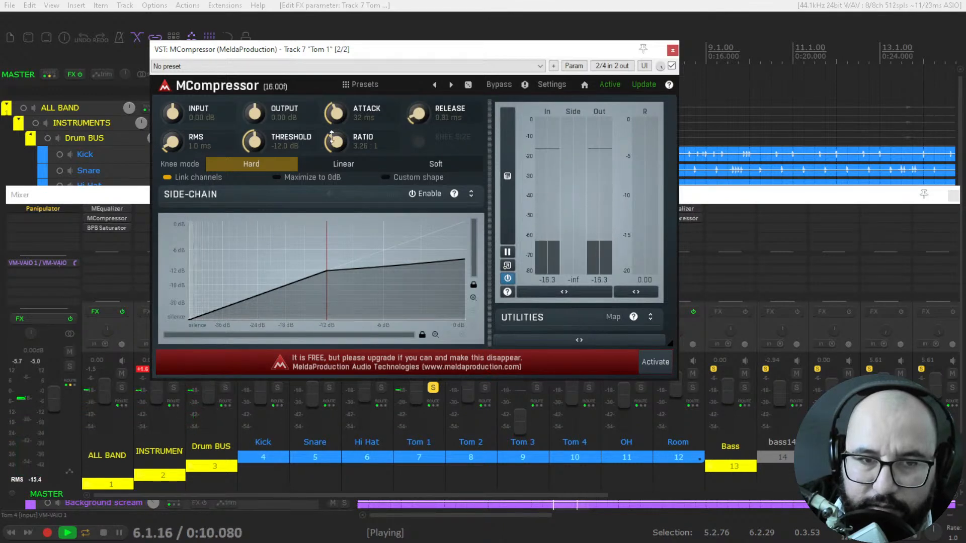
{"action": "left_click_drag", "start_coordinate": [254, 140], "coordinate": [254, 158]}
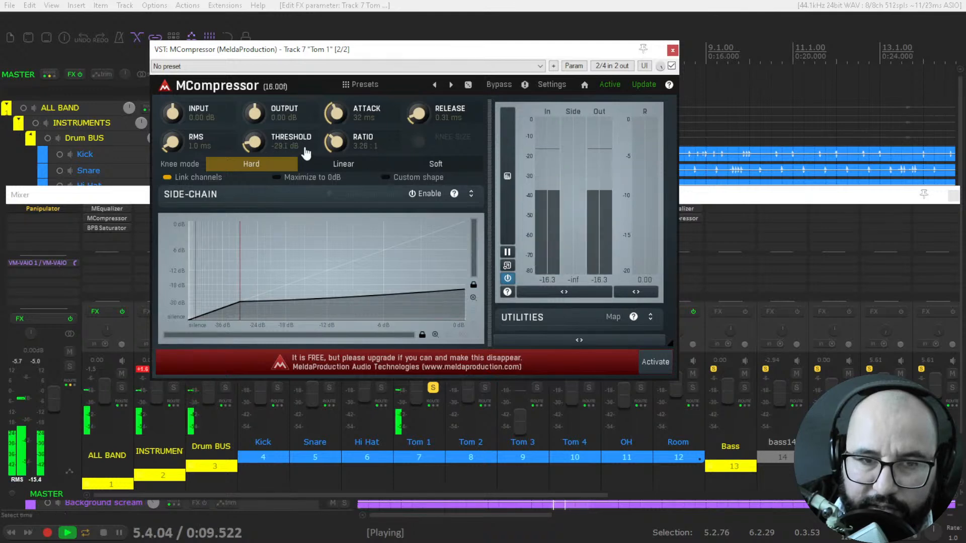
{"action": "left_click_drag", "start_coordinate": [258, 141], "coordinate": [258, 143]}
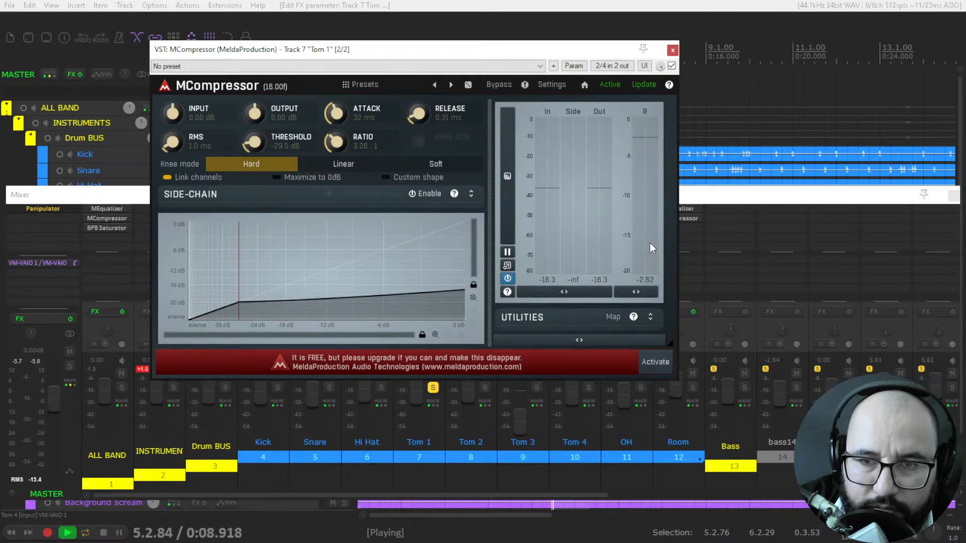
{"action": "left_click", "coordinate": [673, 49]}
- Copy Tom 1's MCompressor and paste it after the MEqualizer on Tom 2
{"action": "right_click", "coordinate": [424, 219]}
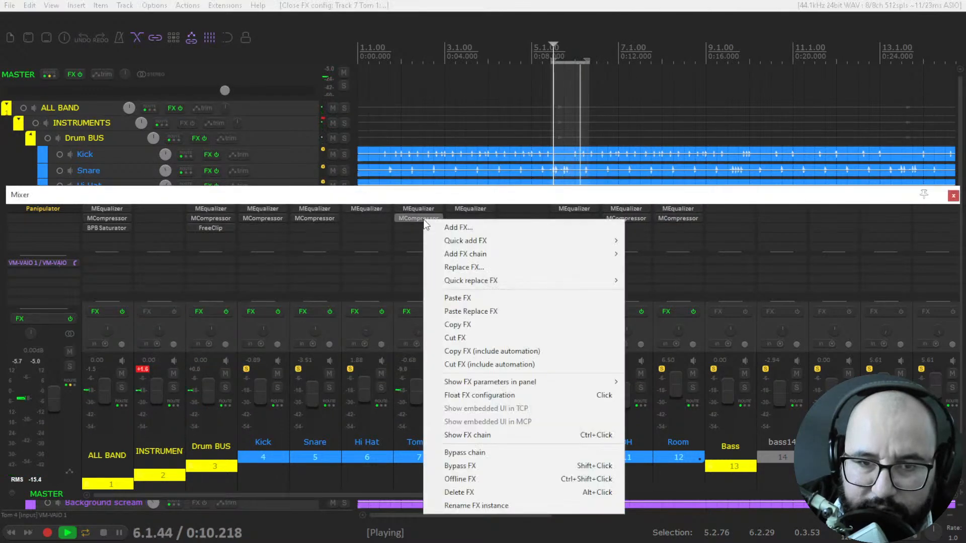
{"action": "left_click", "coordinate": [466, 326]}
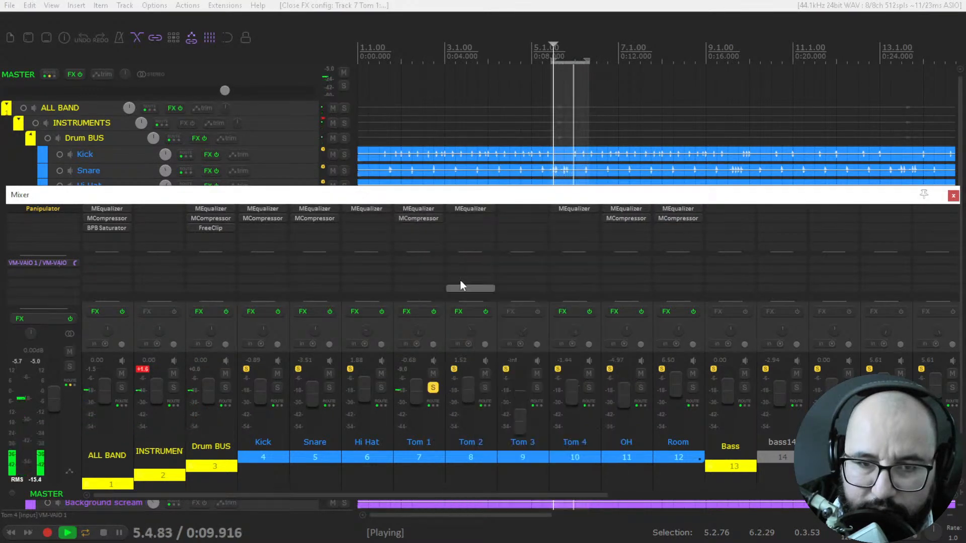
{"action": "right_click", "coordinate": [469, 219]}
{"action": "left_click", "coordinate": [486, 297]}
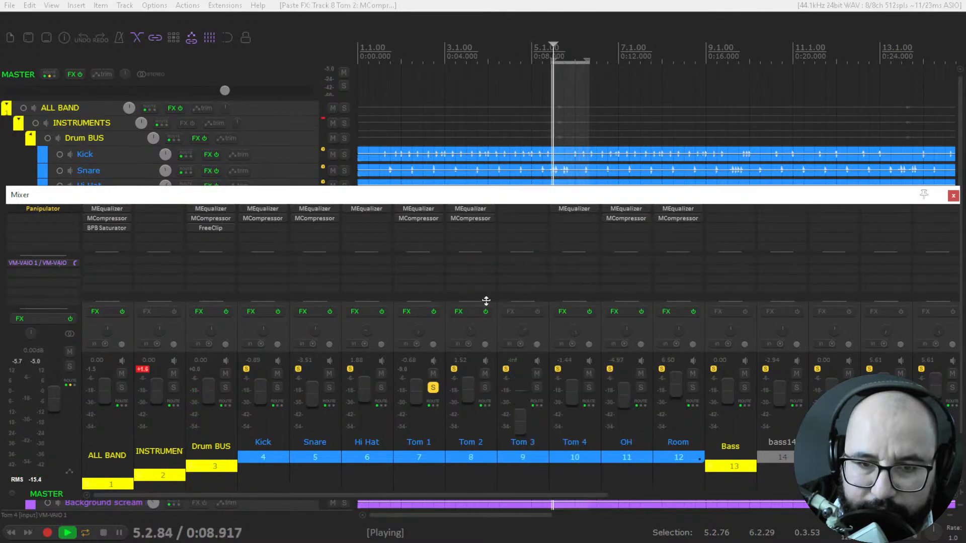
- Solo only Tom 2 and compare its sound with the MCompressor bypassed and active
{"action": "left_click", "coordinate": [484, 389]}
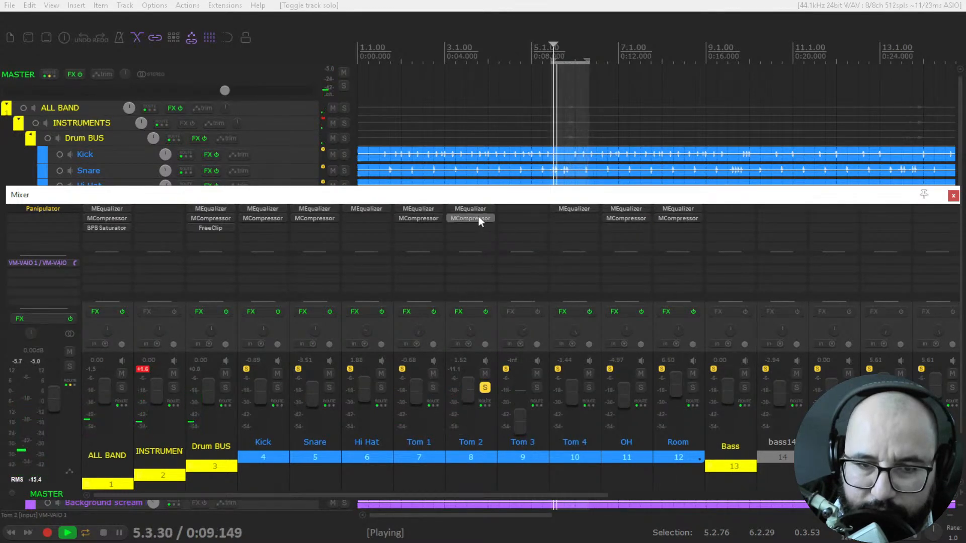
{"action": "left_click", "coordinate": [471, 218]}
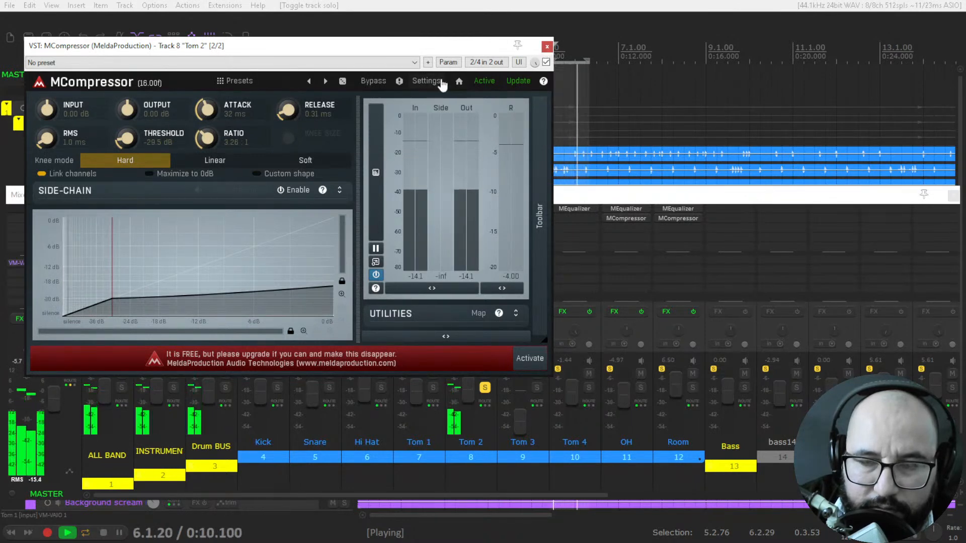
{"action": "left_click", "coordinate": [546, 62]}
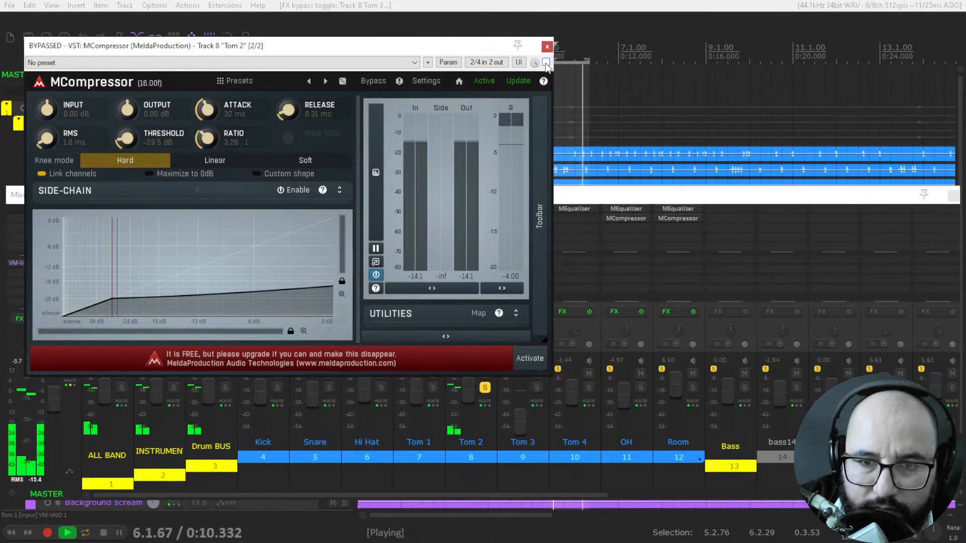
{"action": "left_click", "coordinate": [546, 62]}
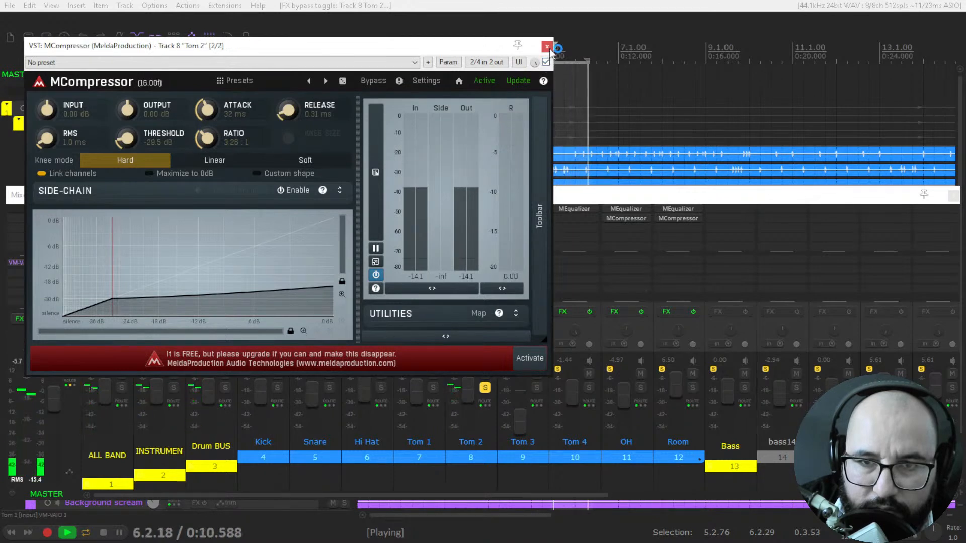
{"action": "left_click", "coordinate": [547, 46]}
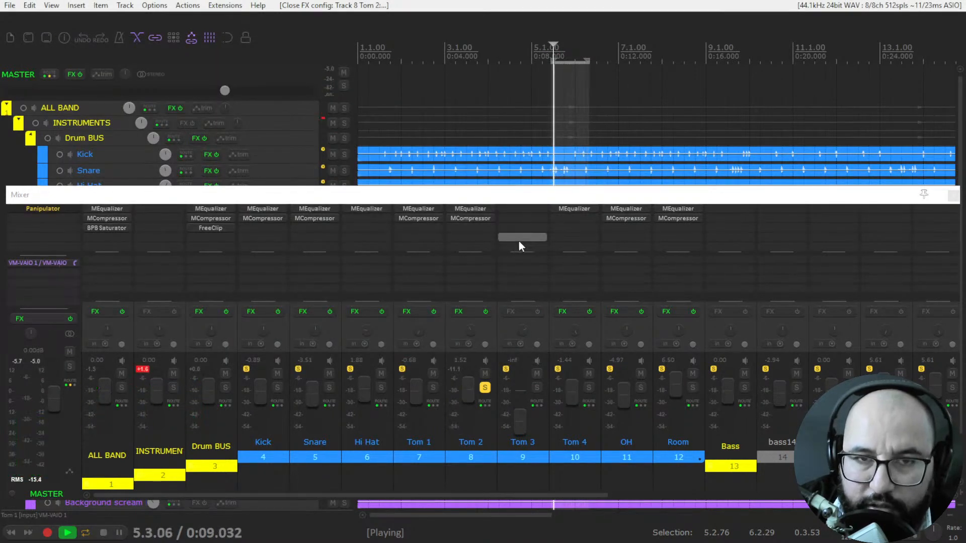
- Copy Tom 2's MCompressor and paste it after the MEqualizer on Tom 4
{"action": "right_click", "coordinate": [471, 220]}
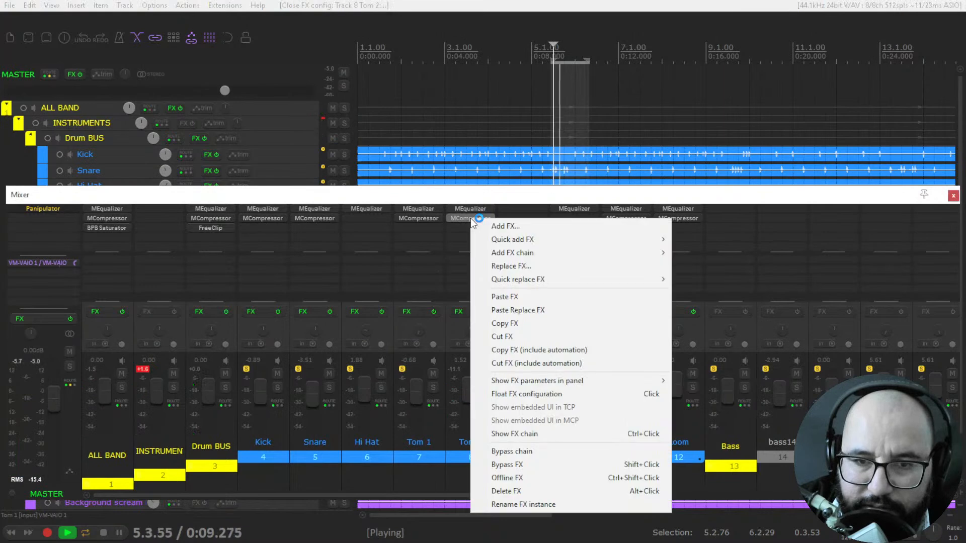
{"action": "left_click", "coordinate": [511, 325]}
{"action": "right_click", "coordinate": [573, 215]}
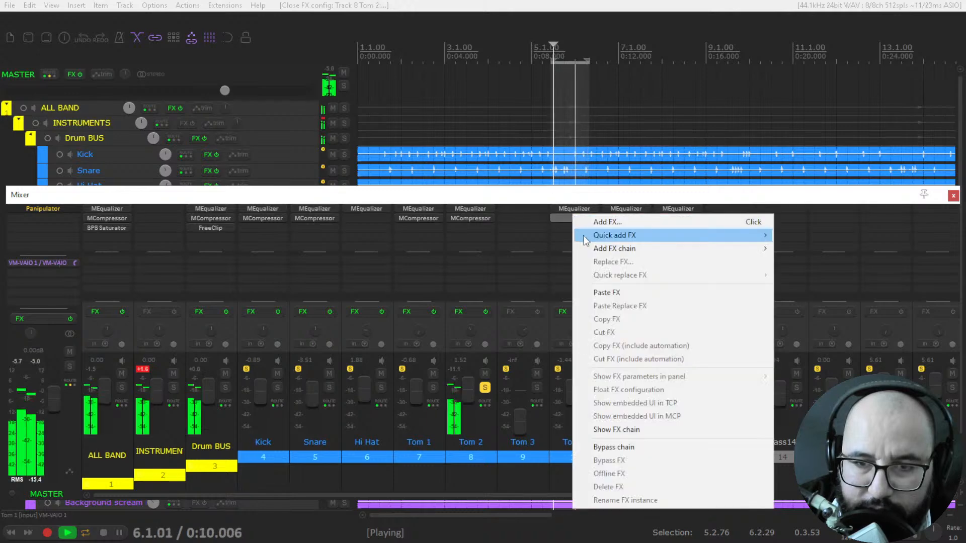
{"action": "left_click", "coordinate": [605, 292]}
- Solo only Tom 4, check the settings in its MCompressor while the fill plays, and close the plugin window
{"action": "left_click", "coordinate": [589, 387]}
{"action": "left_click", "coordinate": [485, 388]}
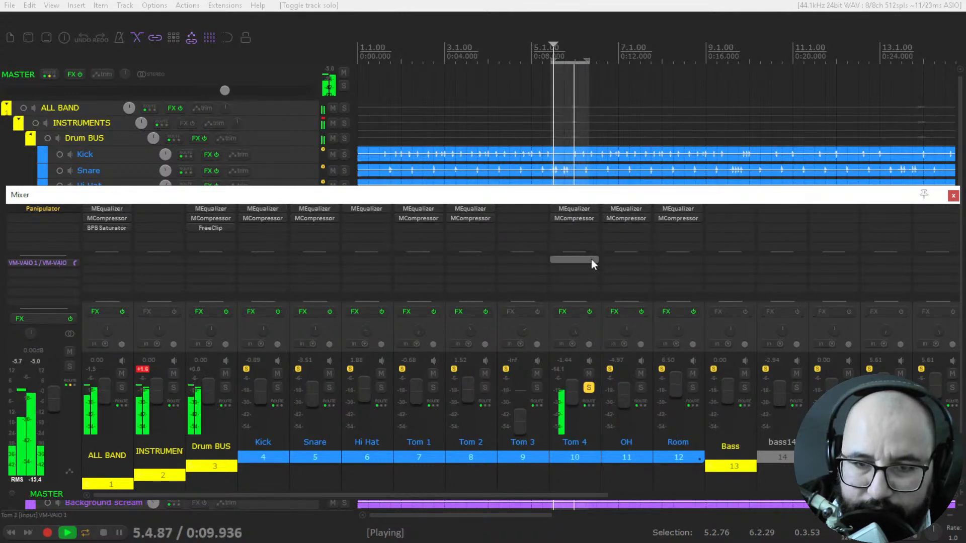
{"action": "left_click", "coordinate": [575, 219]}
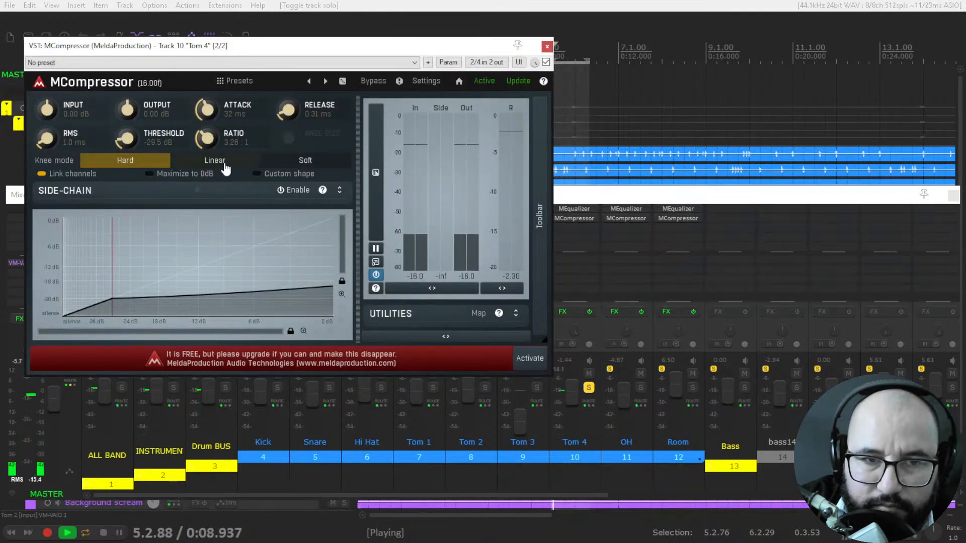
{"action": "left_click", "coordinate": [133, 135]}
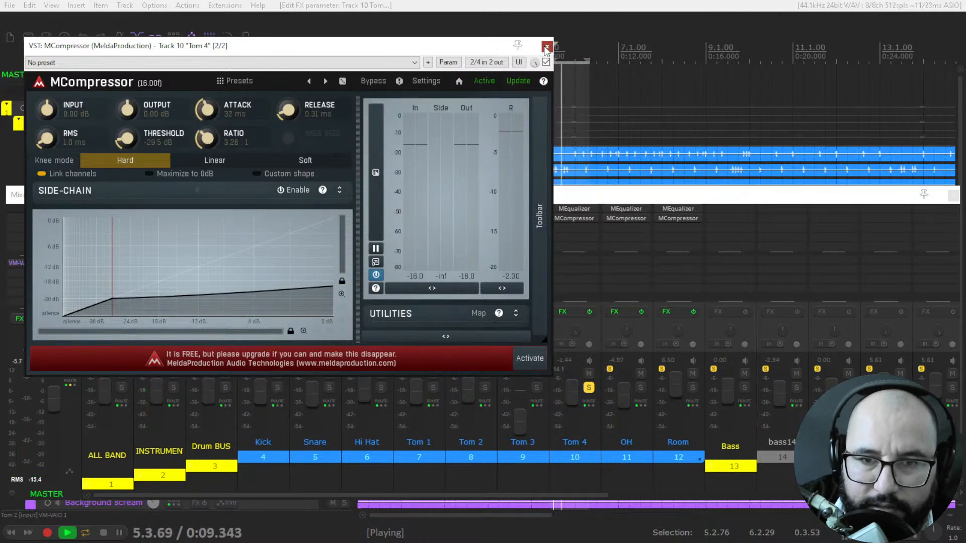
{"action": "left_click", "coordinate": [547, 46]}
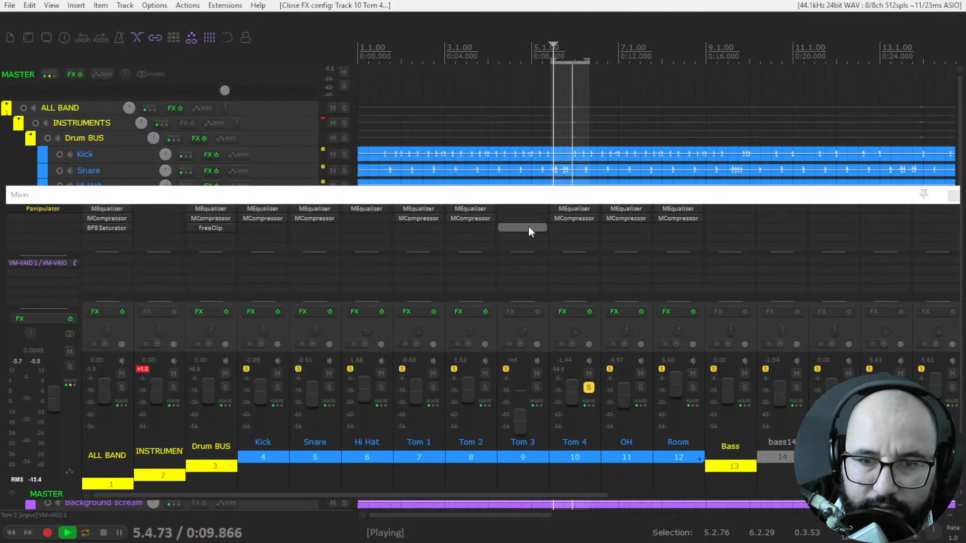
- Unsolo Tom 4, solo the Drum BUS, and widen the loop selection around the tom fill to 5.1.65–6.3.15
{"action": "left_click", "coordinate": [589, 388]}
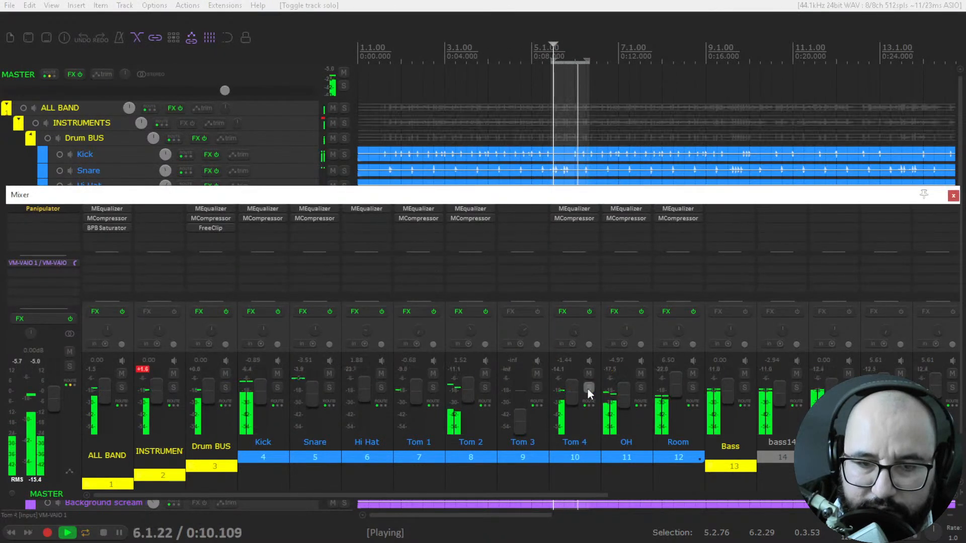
{"action": "left_click", "coordinate": [226, 387]}
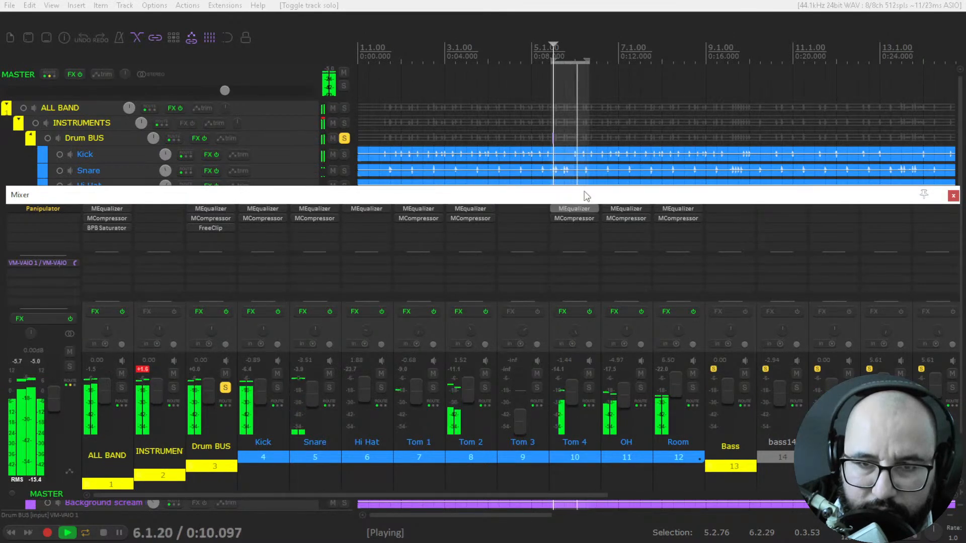
{"action": "left_click_drag", "start_coordinate": [587, 59], "coordinate": [539, 61]}
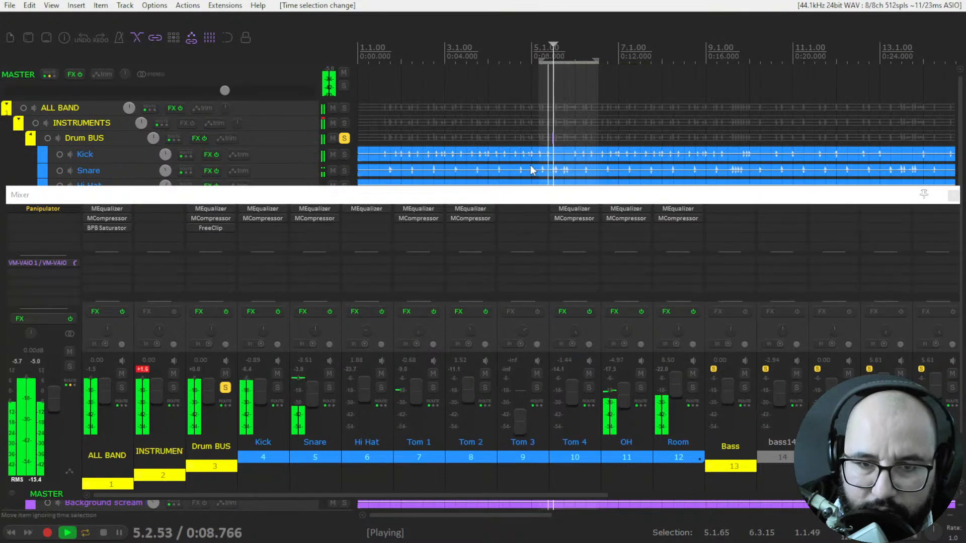
- Compare the drums with the effects on Tom 1, Tom 2 and Tom 4 bypassed and active
{"action": "left_click", "coordinate": [433, 313]}
{"action": "left_click", "coordinate": [485, 312]}
{"action": "left_click", "coordinate": [589, 312]}
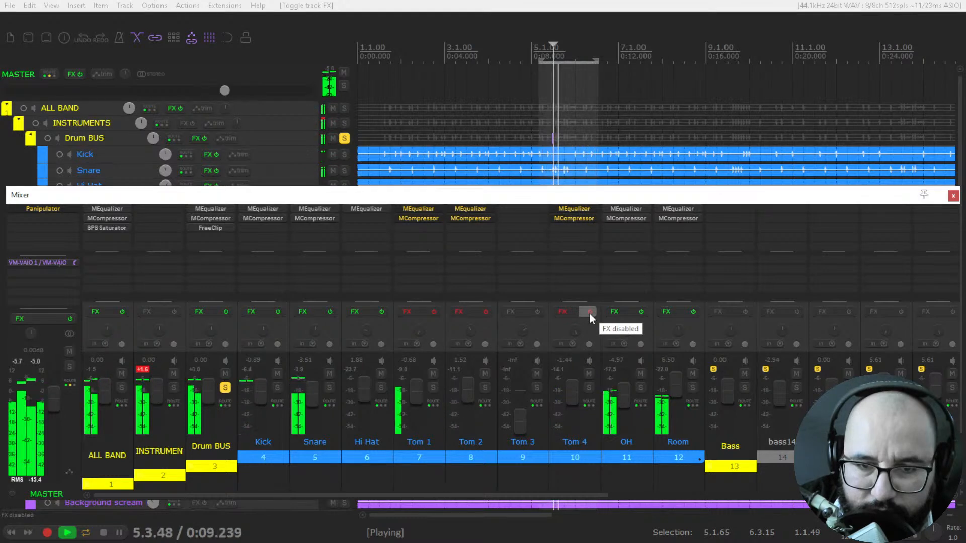
{"action": "left_click", "coordinate": [590, 313]}
{"action": "left_click", "coordinate": [486, 312]}
{"action": "left_click", "coordinate": [434, 312]}
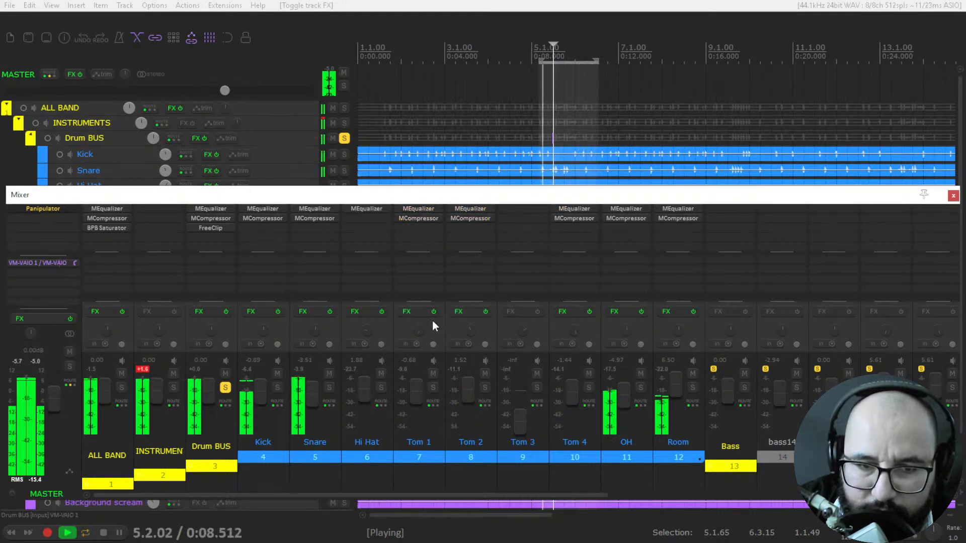
- Solo all four toms together with the kick and listen to them, keeping Tom 1 ahead of Tom 2 in the track order
{"action": "left_click_drag", "start_coordinate": [435, 388], "coordinate": [592, 389]}
{"action": "left_click", "coordinate": [277, 388]}
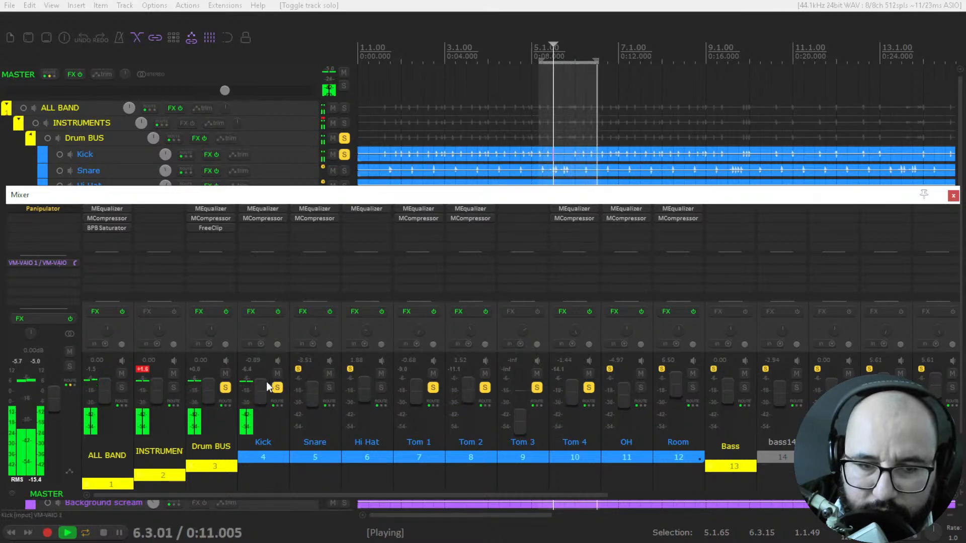
{"action": "left_click_drag", "start_coordinate": [445, 387], "coordinate": [486, 395]}
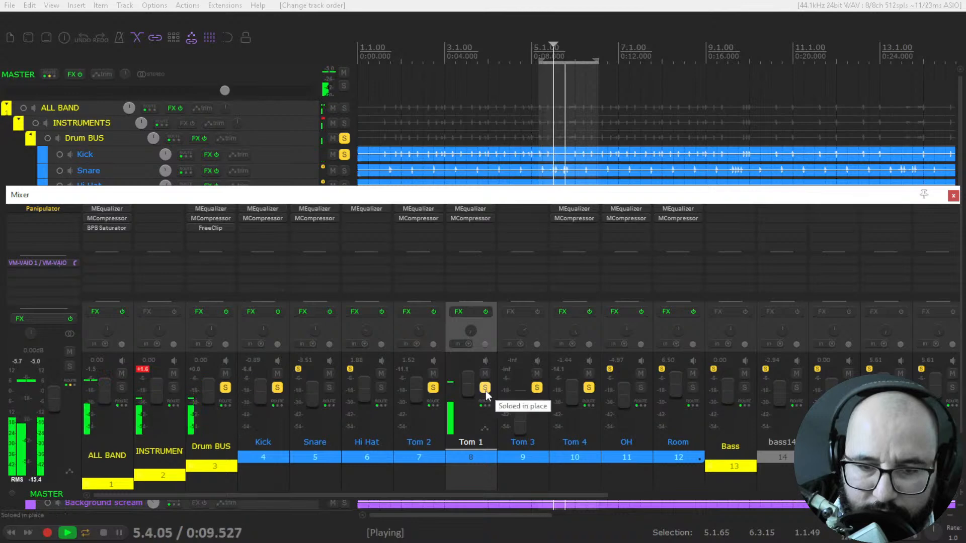
{"action": "left_click_drag", "start_coordinate": [460, 458], "coordinate": [414, 452]}
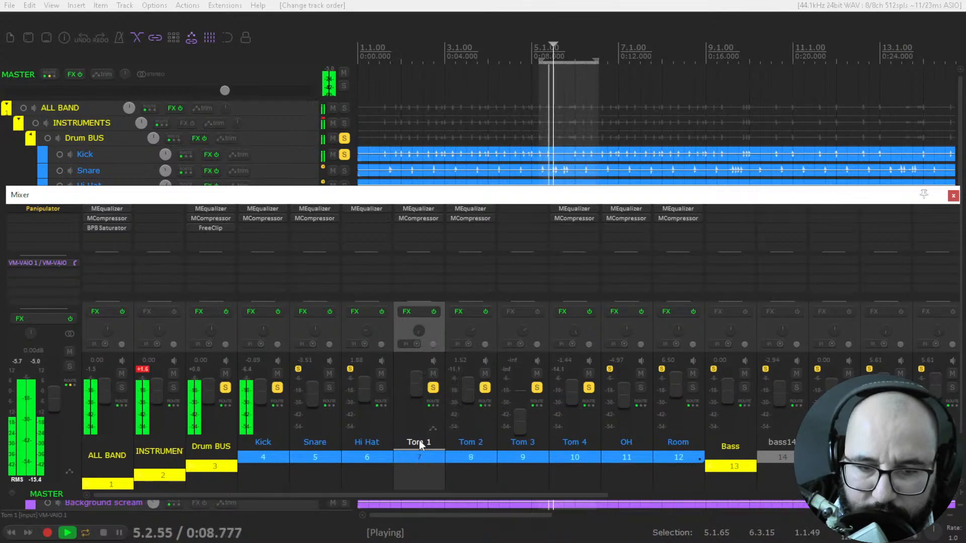
- Clear the solos on the toms and the kick and play the whole Drum BUS again
{"action": "left_click_drag", "start_coordinate": [434, 389], "coordinate": [529, 390]}
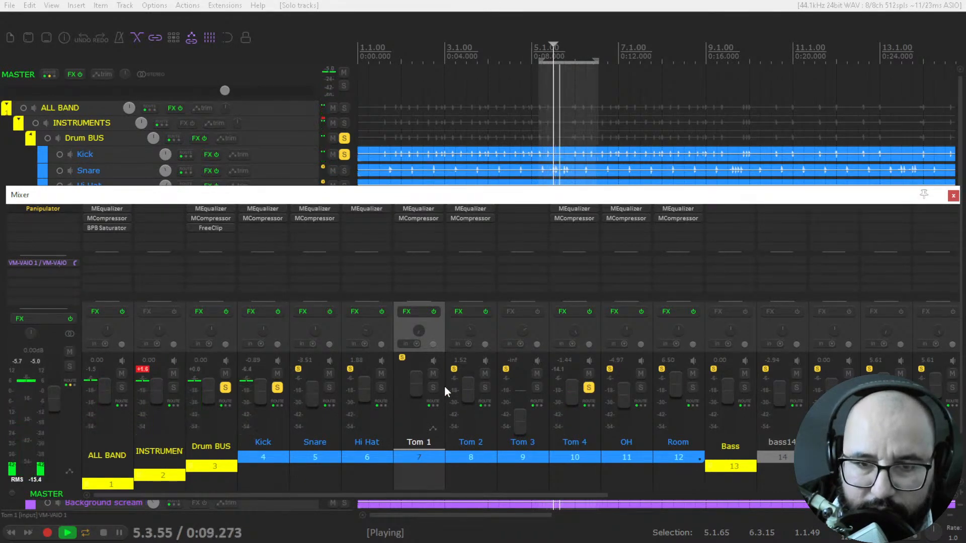
{"action": "key", "text": "space"}
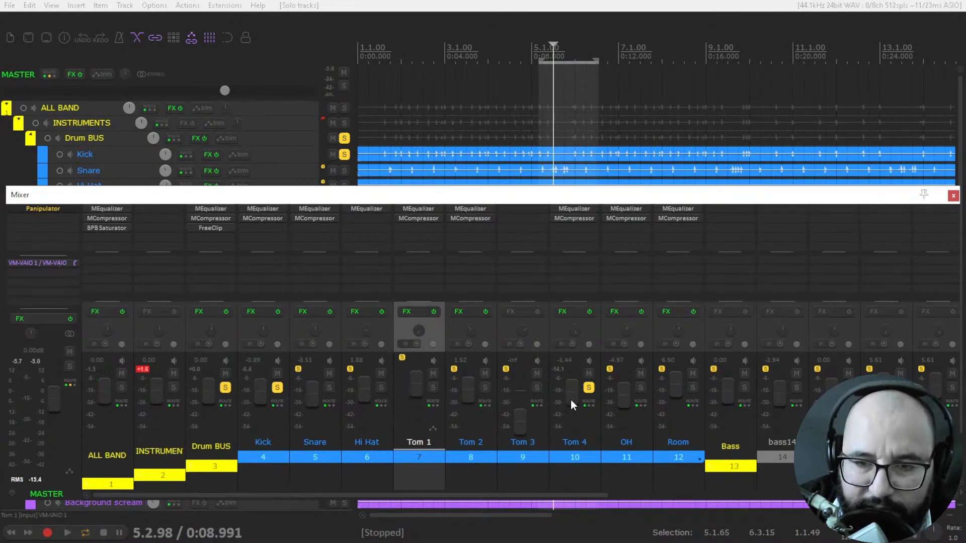
{"action": "left_click", "coordinate": [277, 388]}
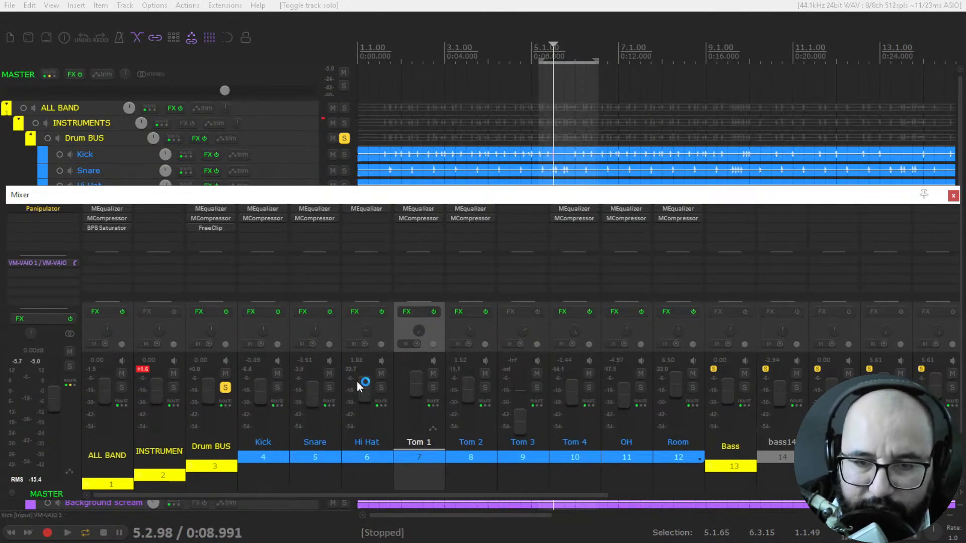
{"action": "key", "text": "space"}
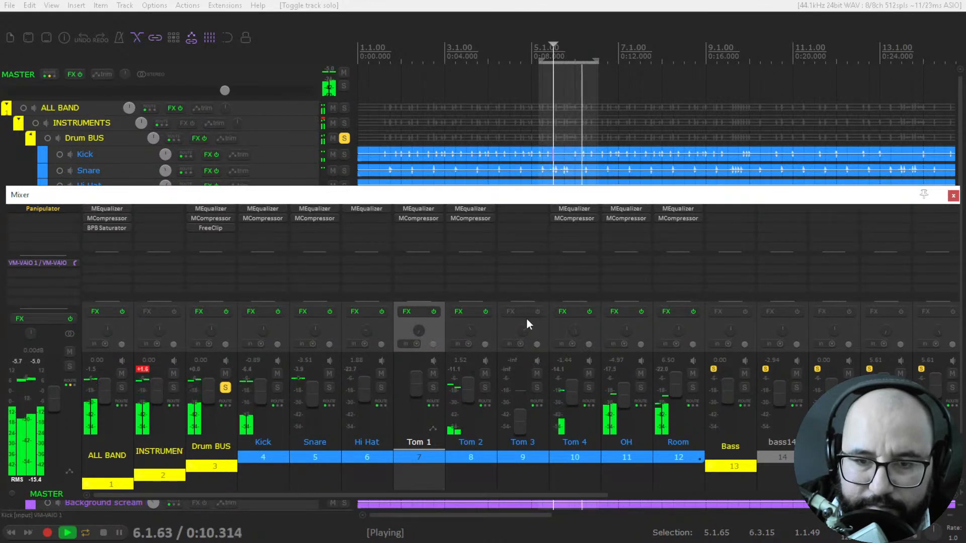
- Raise Tom 4's volume to -0.71 dB and check the balance in mono, with the Drum BUS soloed and in the full mix
{"action": "left_click_drag", "start_coordinate": [576, 393], "coordinate": [576, 390]}
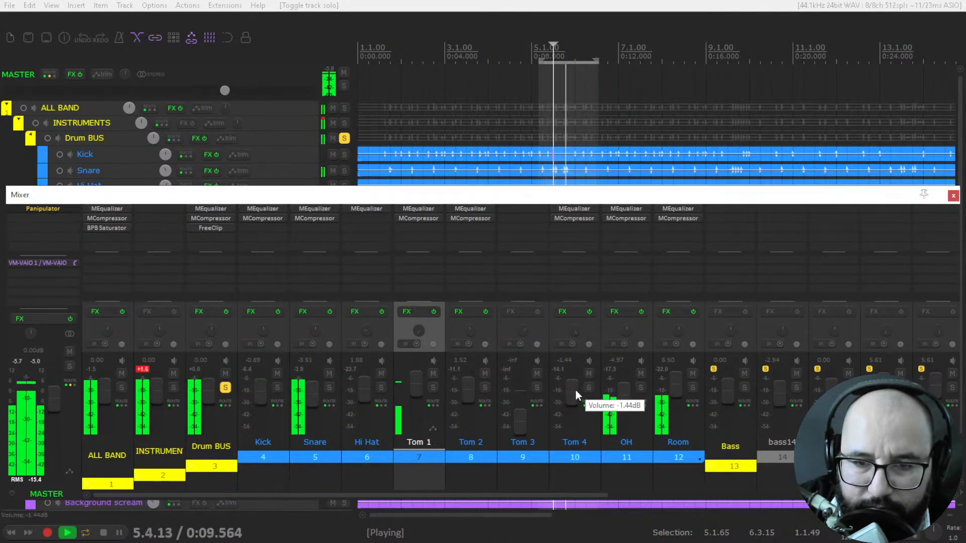
{"action": "left_click", "coordinate": [68, 333]}
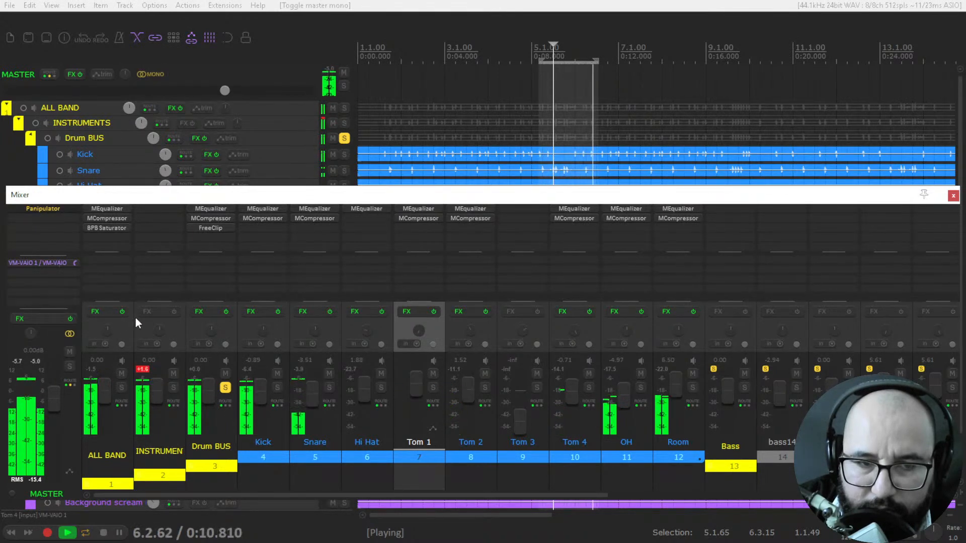
{"action": "left_click", "coordinate": [225, 387]}
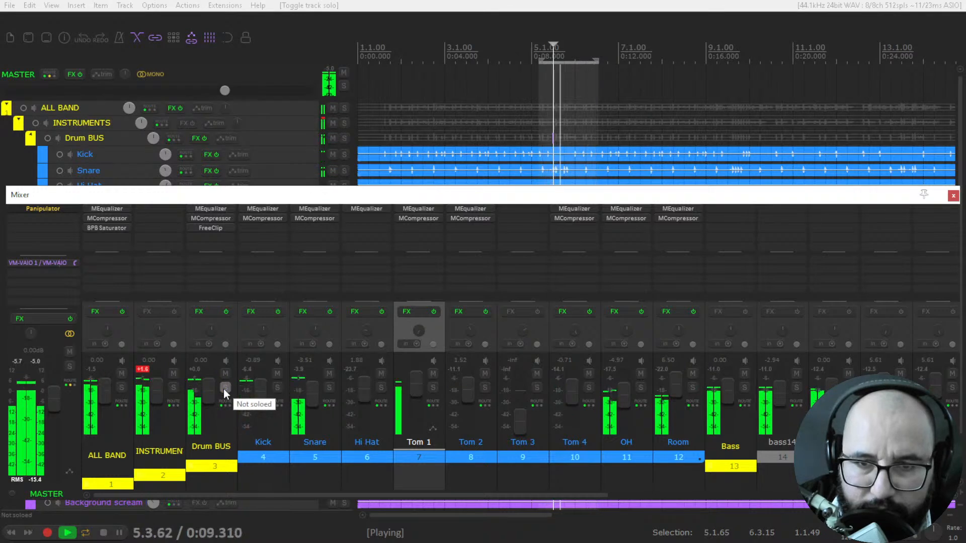
{"action": "key", "text": "space"}
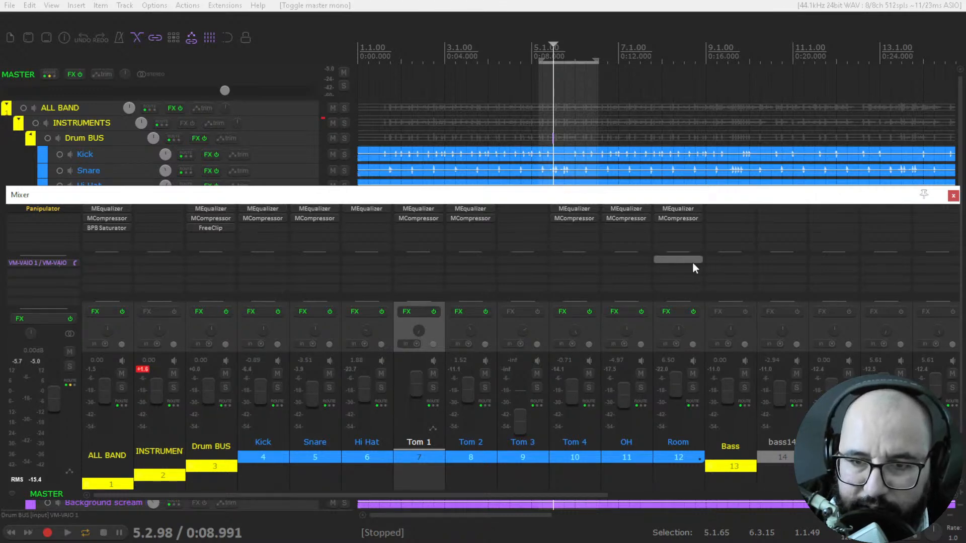
- Close the mixer, play the loop with only the OH track soloed, and open OH's MEqualizer
{"action": "left_click", "coordinate": [953, 196]}
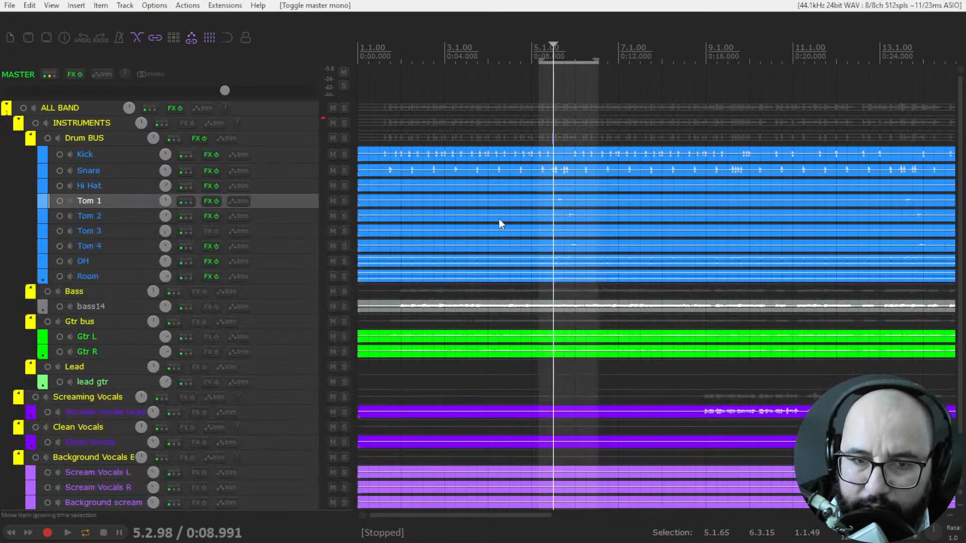
{"action": "left_click", "coordinate": [344, 261]}
{"action": "key", "text": "space"}
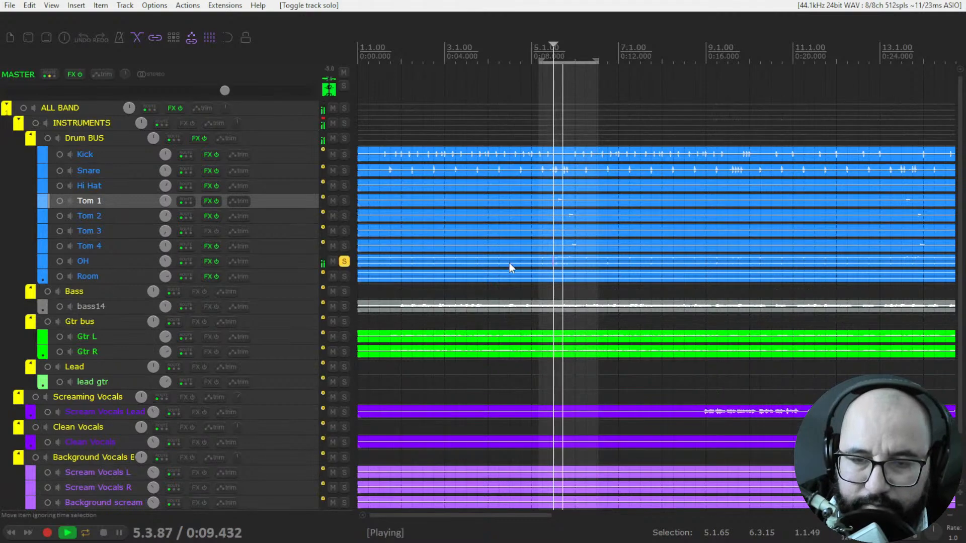
{"action": "left_click", "coordinate": [206, 261]}
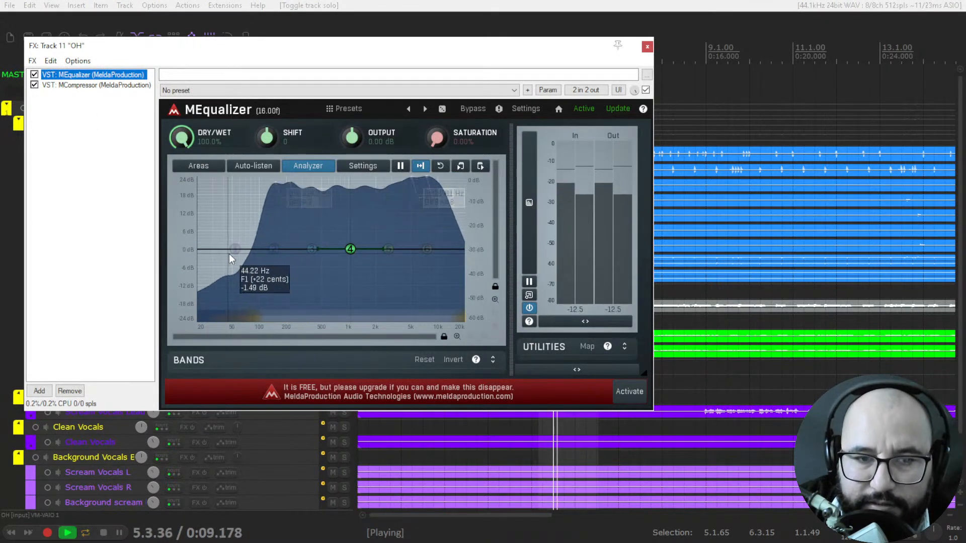
{"action": "key", "text": "space"}
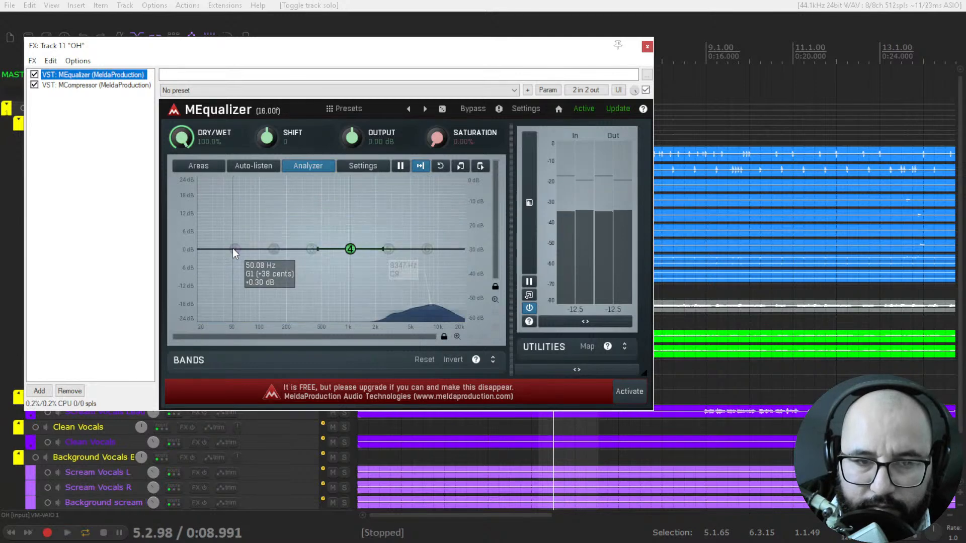
- Enable band 1 of OH's MEqualizer as a 12 dB/oct high-pass filter
{"action": "double_click", "coordinate": [234, 248]}
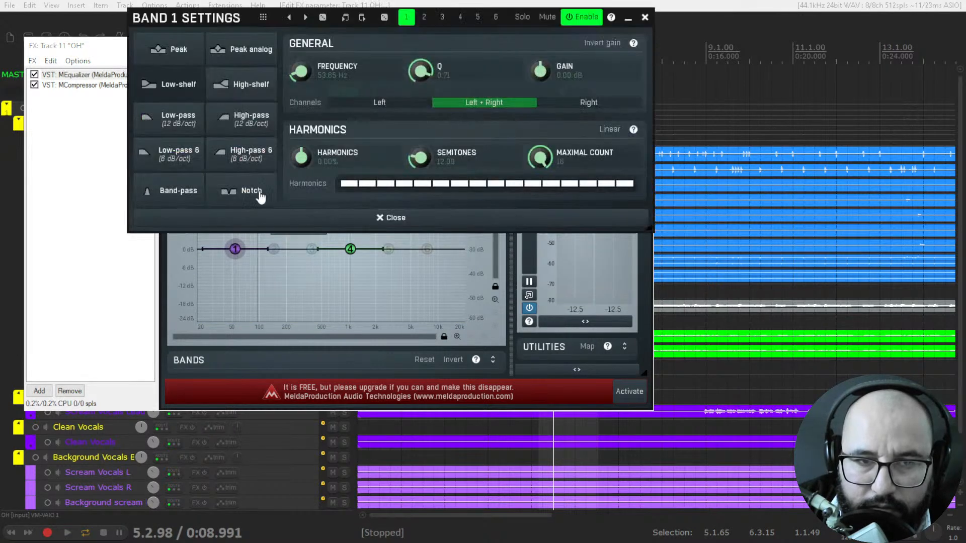
{"action": "left_click", "coordinate": [251, 120]}
{"action": "key", "text": "space"}
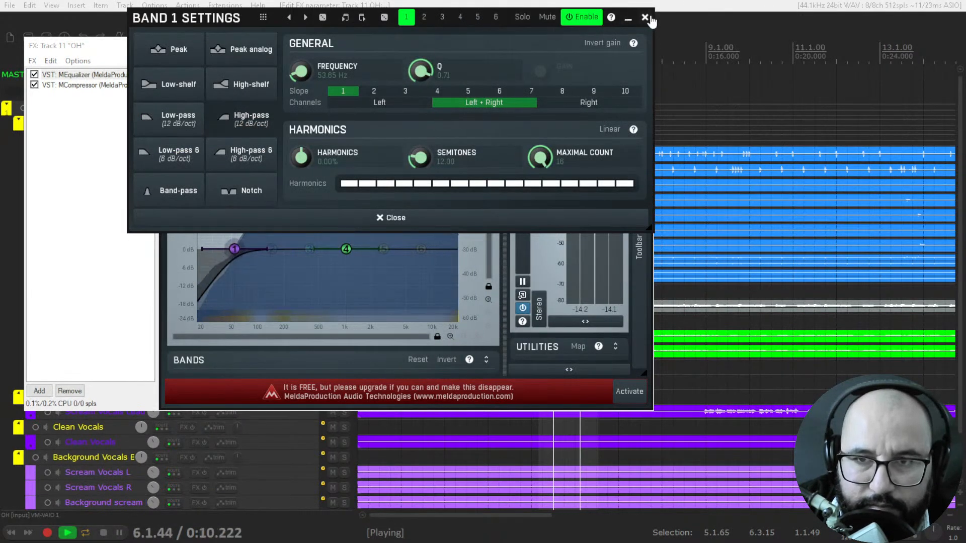
{"action": "left_click", "coordinate": [391, 217]}
- Move OH's high-pass band to about 401 Hz using Auto-listen, and compare the equalizer bypassed and active
{"action": "left_click_drag", "start_coordinate": [233, 245], "coordinate": [308, 248]}
{"action": "left_click", "coordinate": [251, 166]}
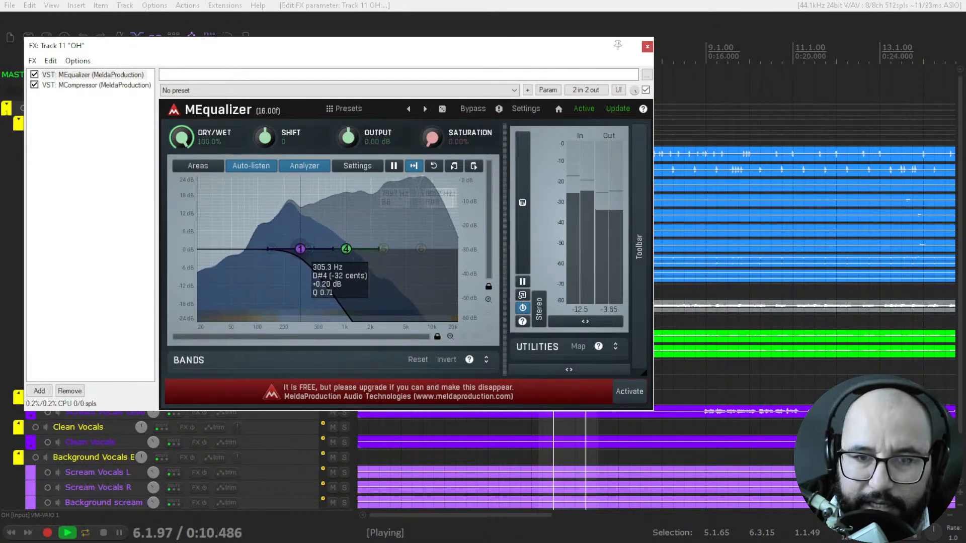
{"action": "left_click_drag", "start_coordinate": [300, 250], "coordinate": [310, 248]}
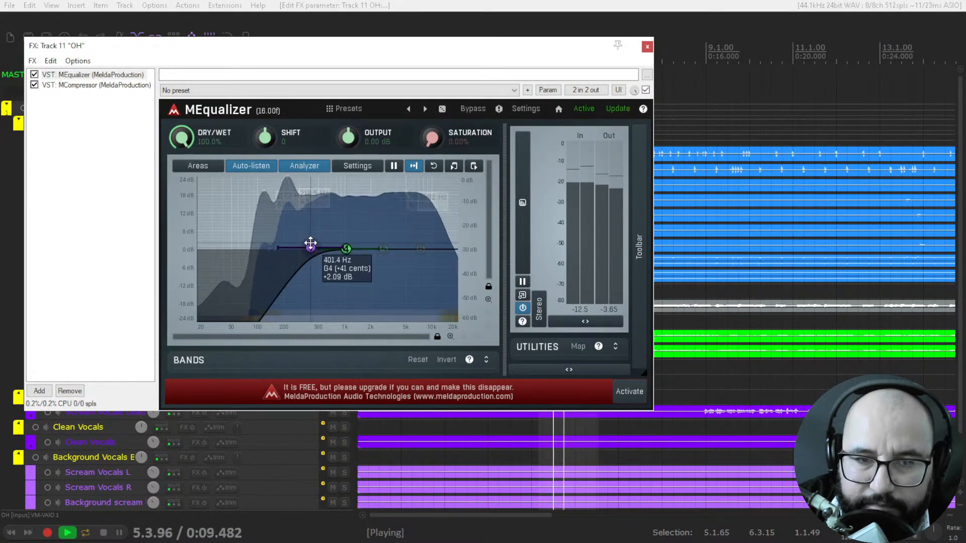
{"action": "left_click", "coordinate": [646, 90]}
{"action": "left_click", "coordinate": [646, 91]}
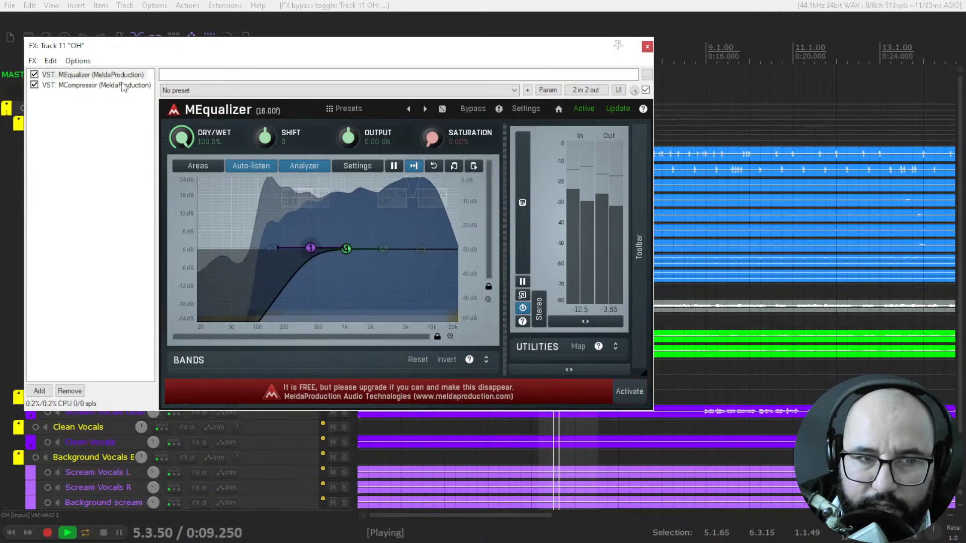
- Set OH's MCompressor to a 4.08:1 ratio, 18 ms attack and 17 ms release
{"action": "left_click", "coordinate": [86, 86]}
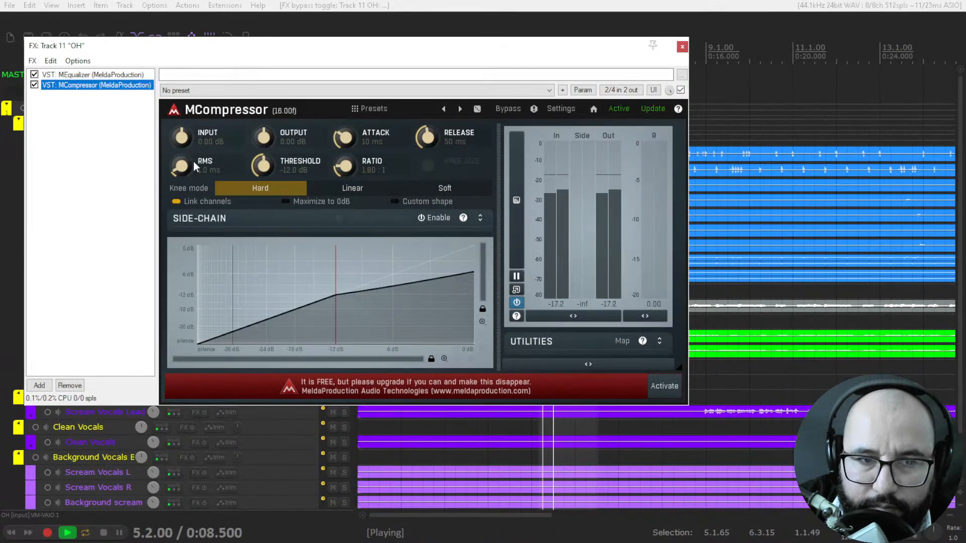
{"action": "left_click_drag", "start_coordinate": [342, 168], "coordinate": [342, 167]}
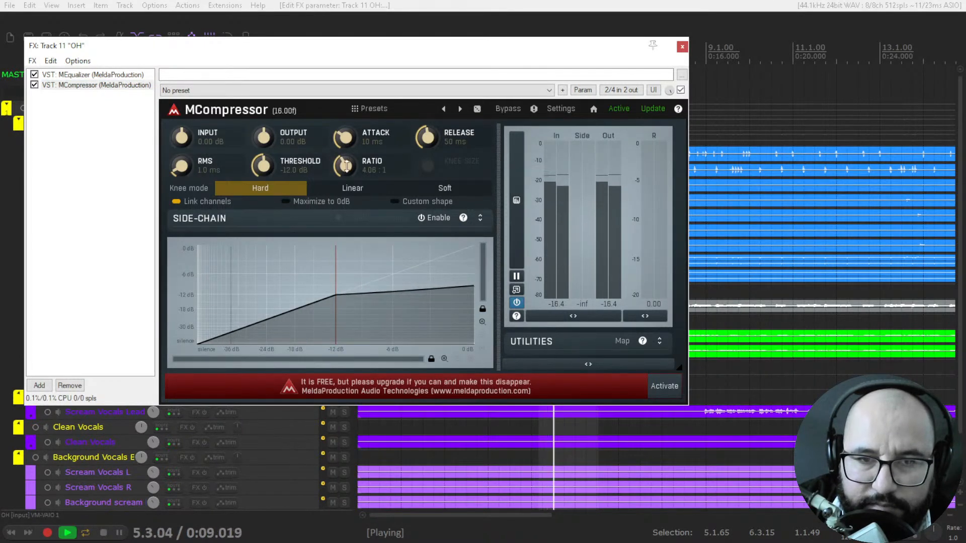
{"action": "key", "text": "space"}
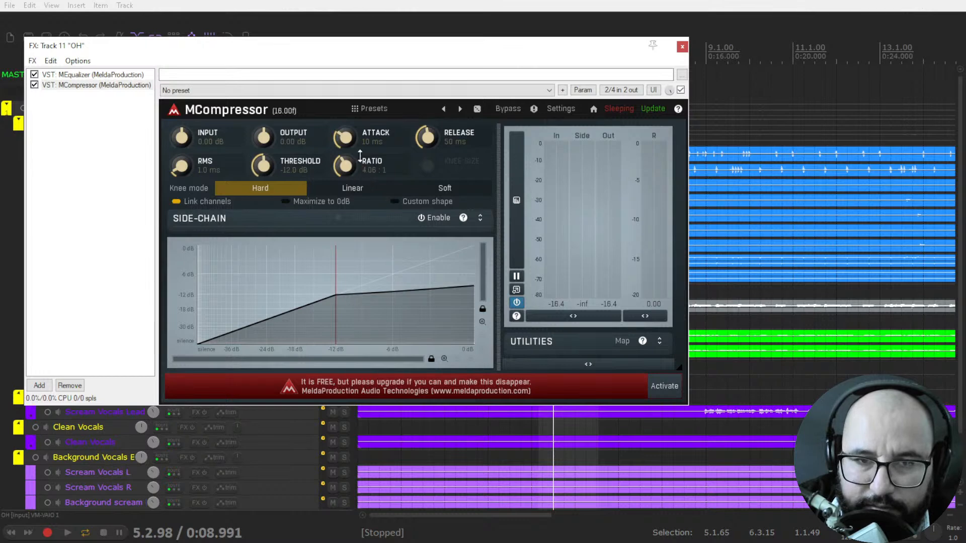
{"action": "key", "text": "space"}
{"action": "key", "text": "space"}
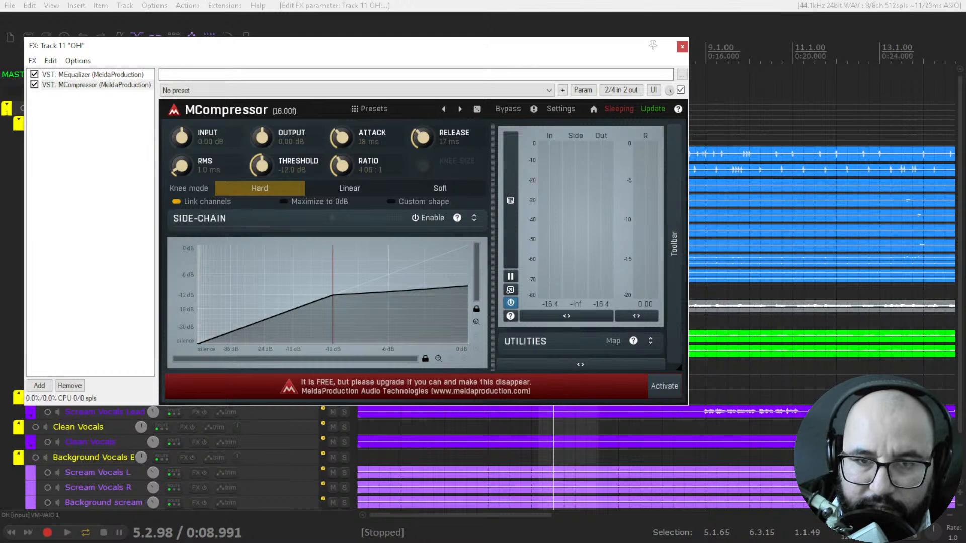
- Lower OH's compressor threshold to about -29.9 dB and set its attack to 0.21 ms while playing the loop
{"action": "key", "text": "space"}
{"action": "left_click_drag", "start_coordinate": [269, 163], "coordinate": [268, 205]}
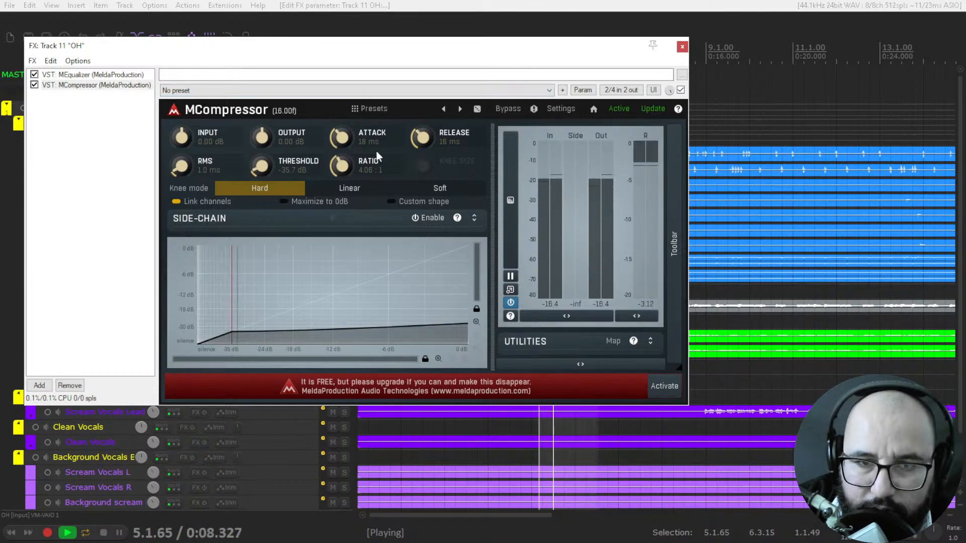
{"action": "key", "text": "space"}
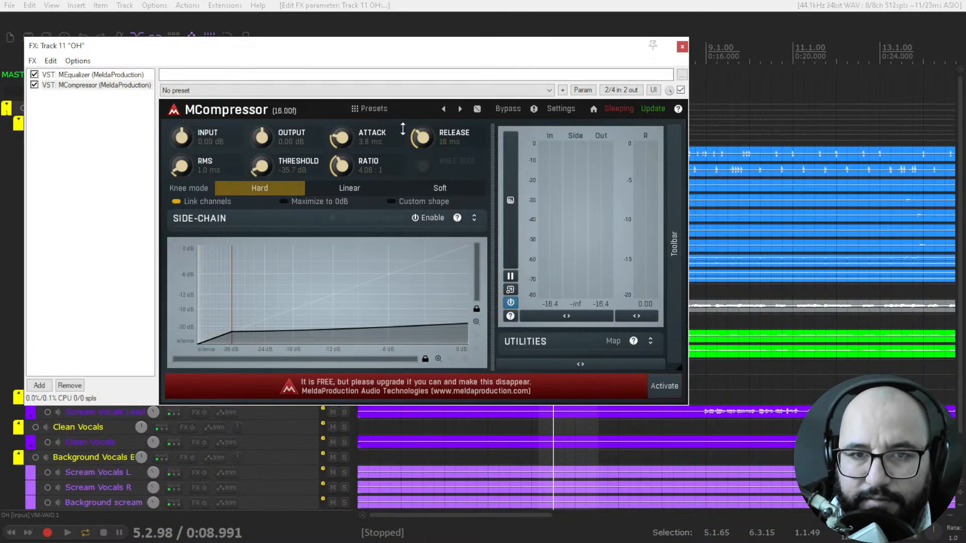
{"action": "key", "text": "space"}
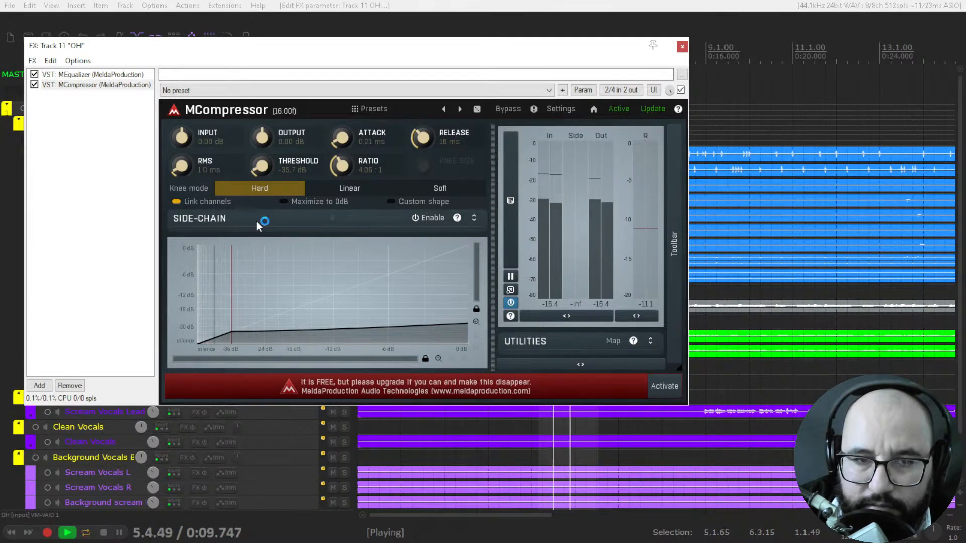
{"action": "left_click_drag", "start_coordinate": [263, 168], "coordinate": [263, 151]}
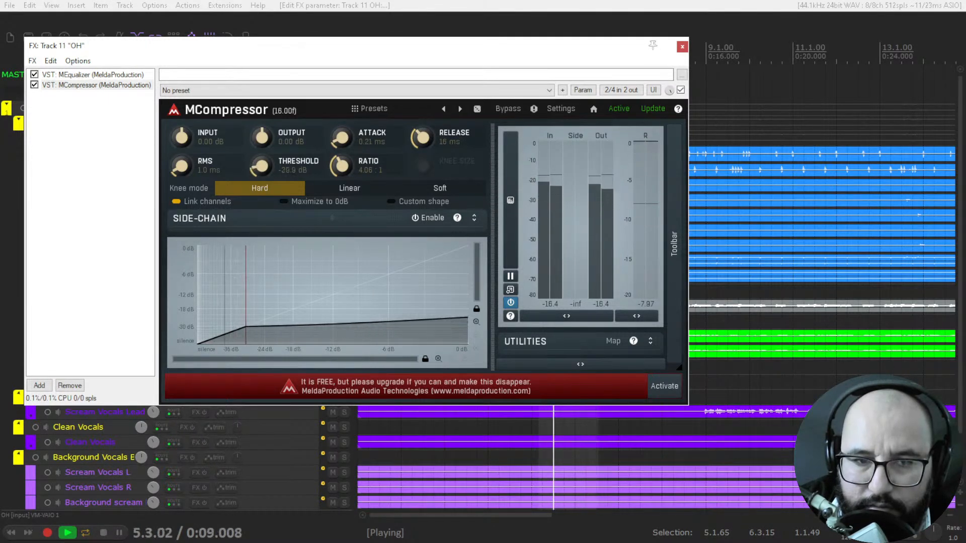
- Compare OH's MCompressor bypassed and active, then set its release to 8.2 ms and threshold to -30.3 dB and close the effects window
{"action": "left_click", "coordinate": [680, 90]}
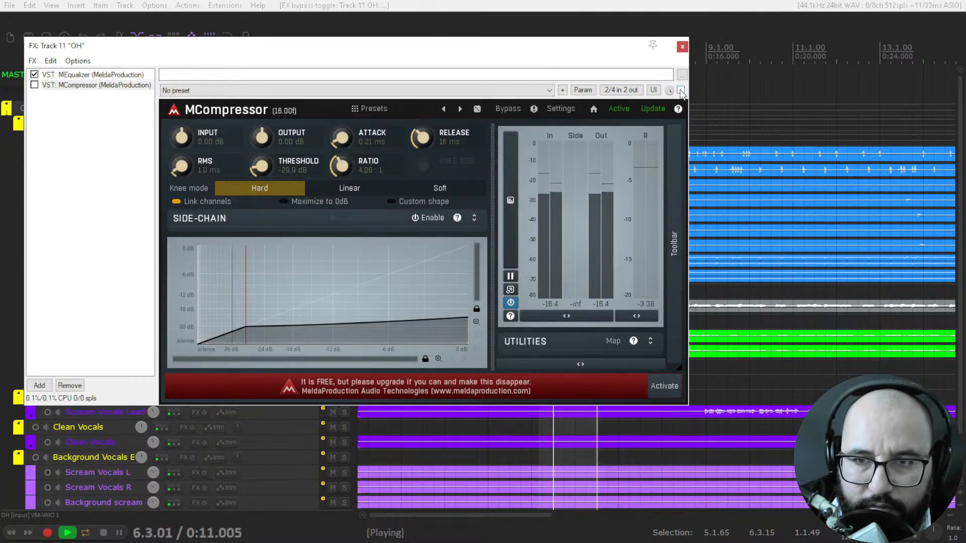
{"action": "left_click", "coordinate": [680, 90]}
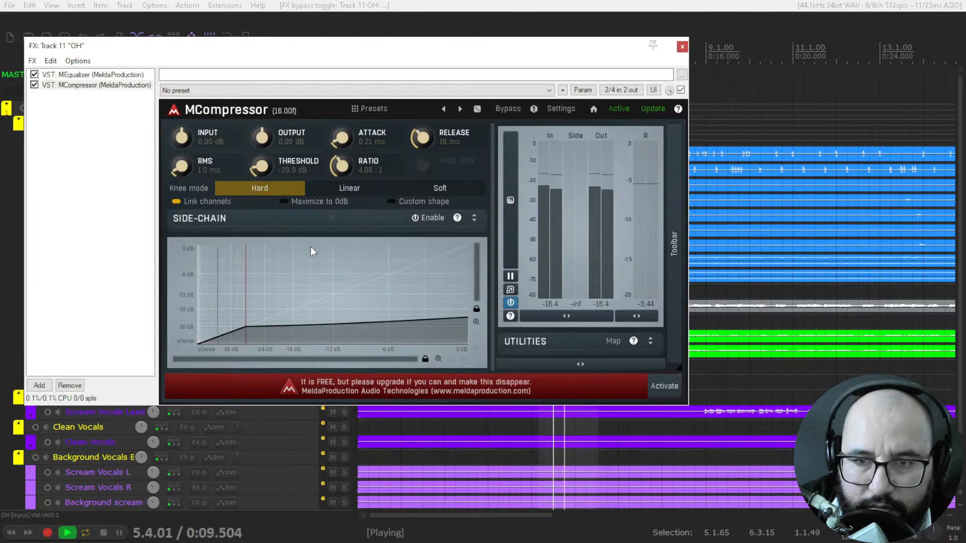
{"action": "left_click_drag", "start_coordinate": [424, 139], "coordinate": [424, 148]}
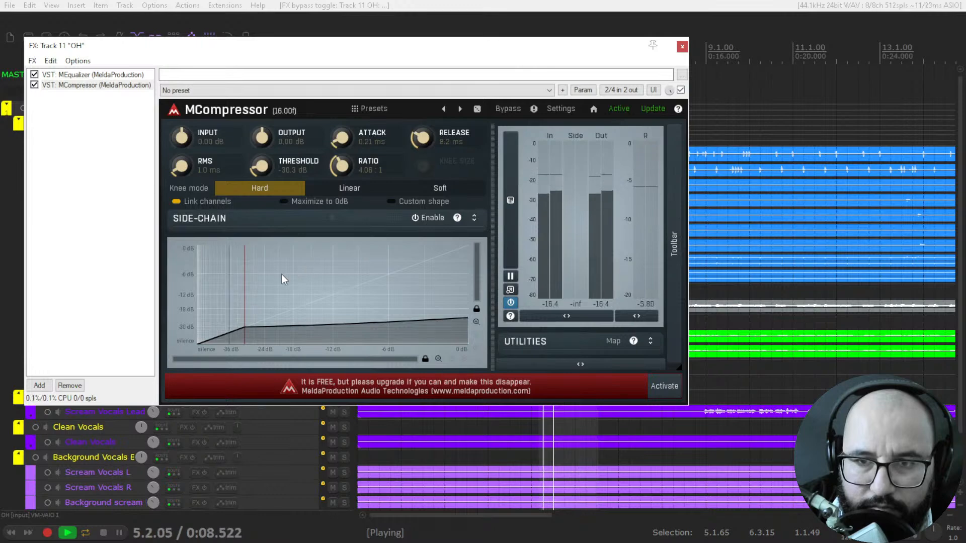
{"action": "key", "text": "space"}
{"action": "left_click", "coordinate": [683, 46]}
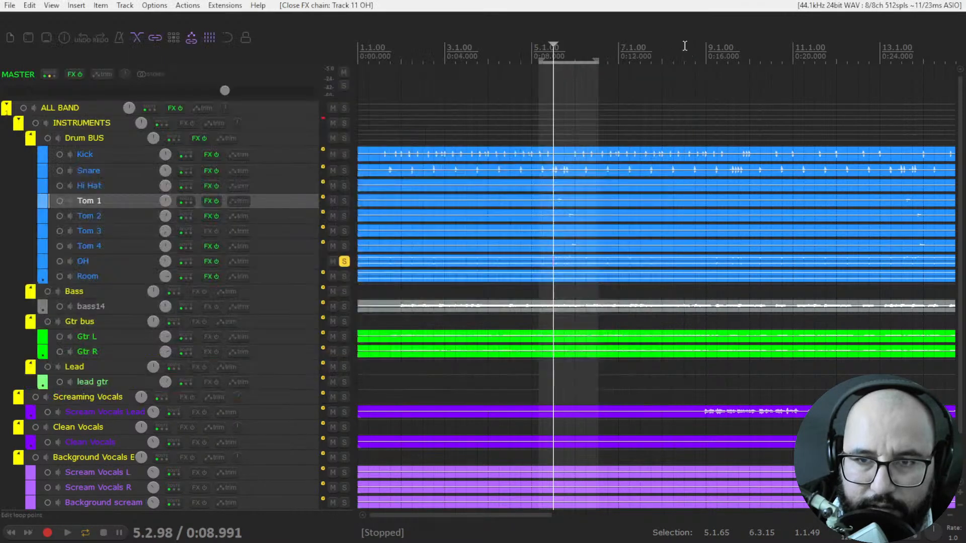
- Show the mixer, solo the Room track instead of OH, play the loop and open Room's MEqualizer
{"action": "key", "text": "ctrl+m"}
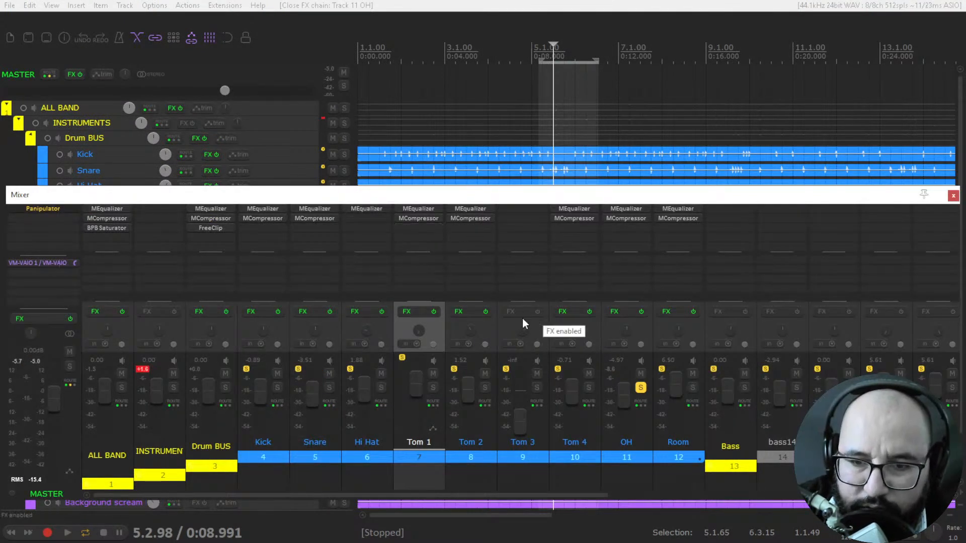
{"action": "left_click", "coordinate": [693, 387]}
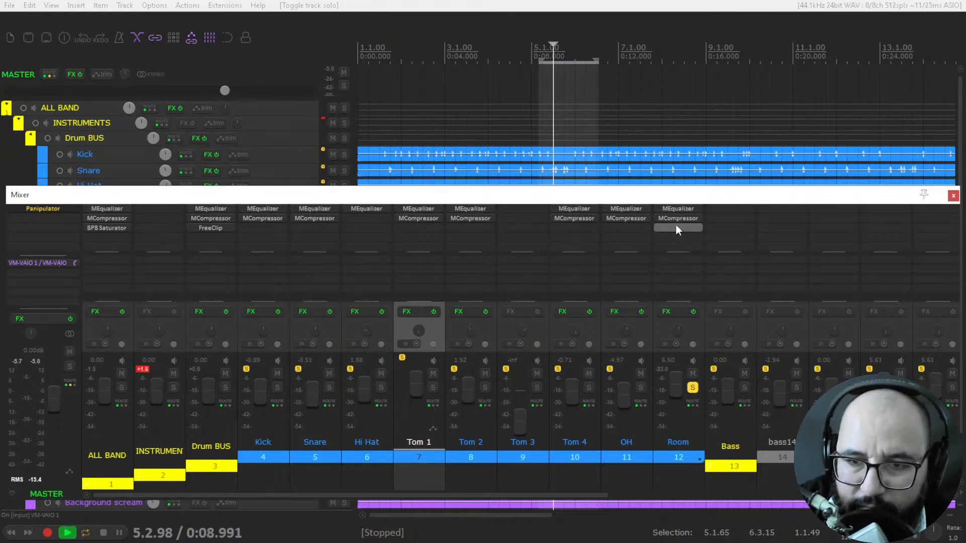
{"action": "key", "text": "space"}
{"action": "left_click", "coordinate": [677, 209]}
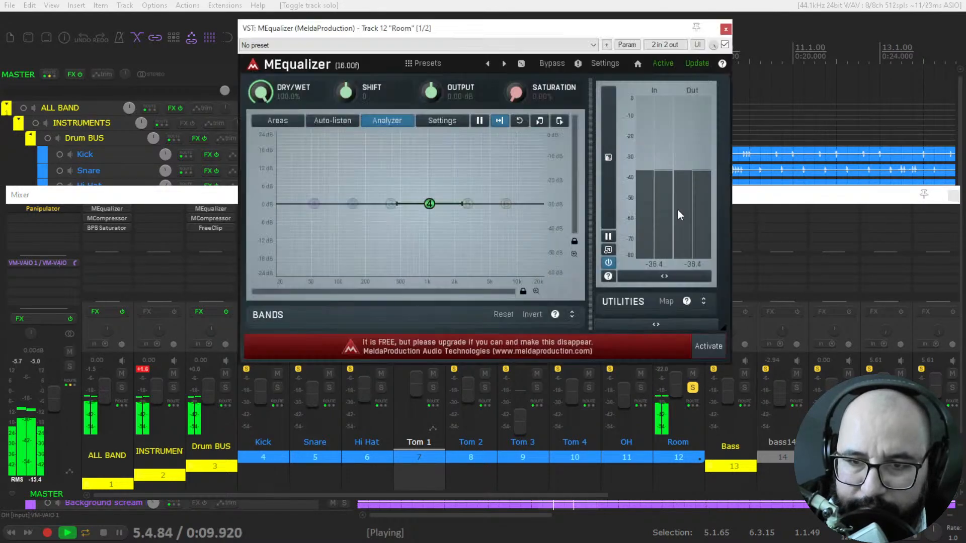
- Enable band 1 of Room's MEqualizer as a 12 dB/oct high-pass filter
{"action": "double_click", "coordinate": [314, 204]}
{"action": "right_click", "coordinate": [315, 204]}
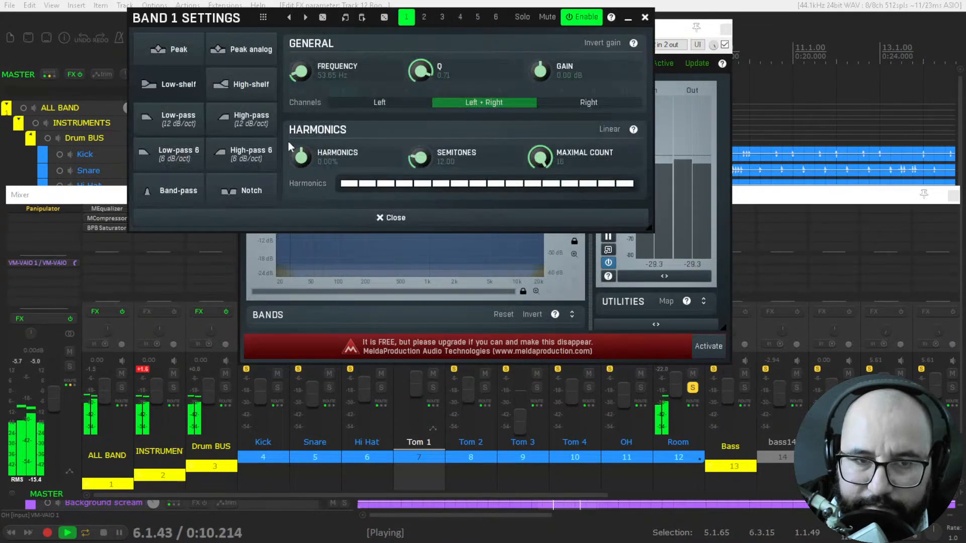
{"action": "left_click", "coordinate": [255, 131]}
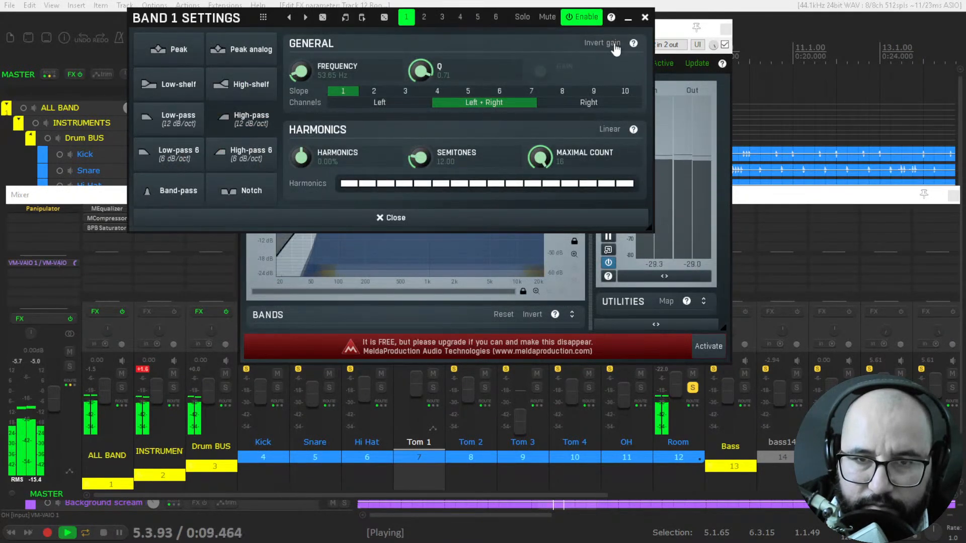
{"action": "left_click", "coordinate": [644, 18]}
- Move Room's high-pass band to just above 500 Hz using Auto-listen, then close the equalizer
{"action": "left_click_drag", "start_coordinate": [314, 204], "coordinate": [399, 202]}
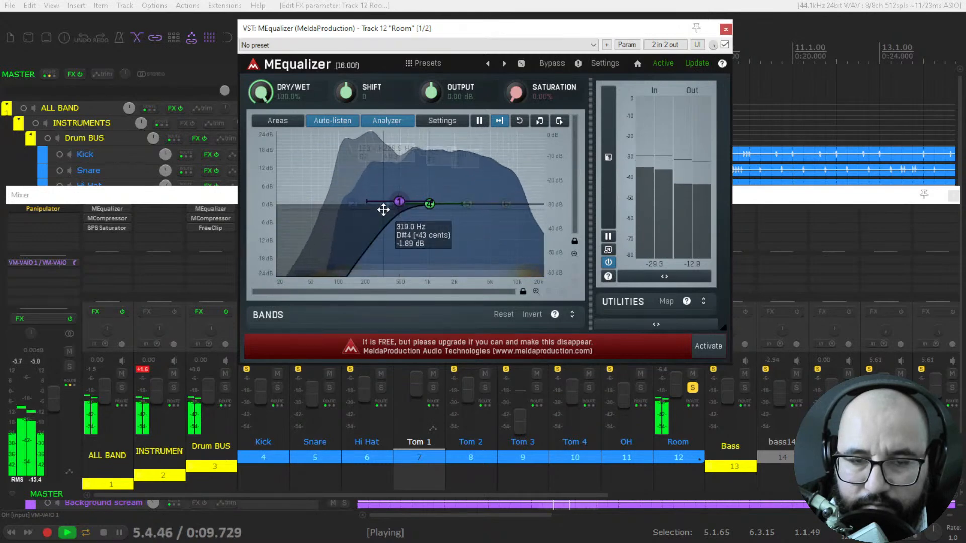
{"action": "key", "text": "space"}
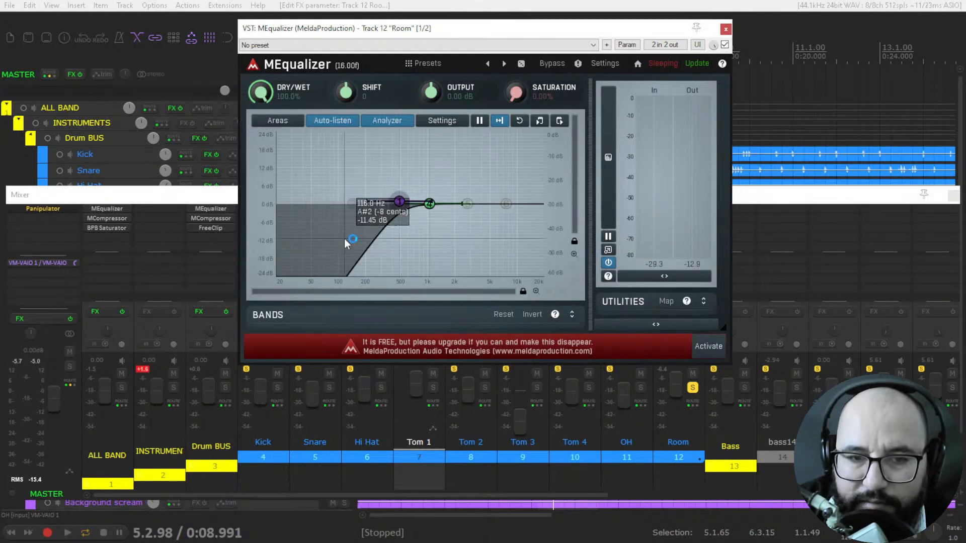
{"action": "key", "text": "space"}
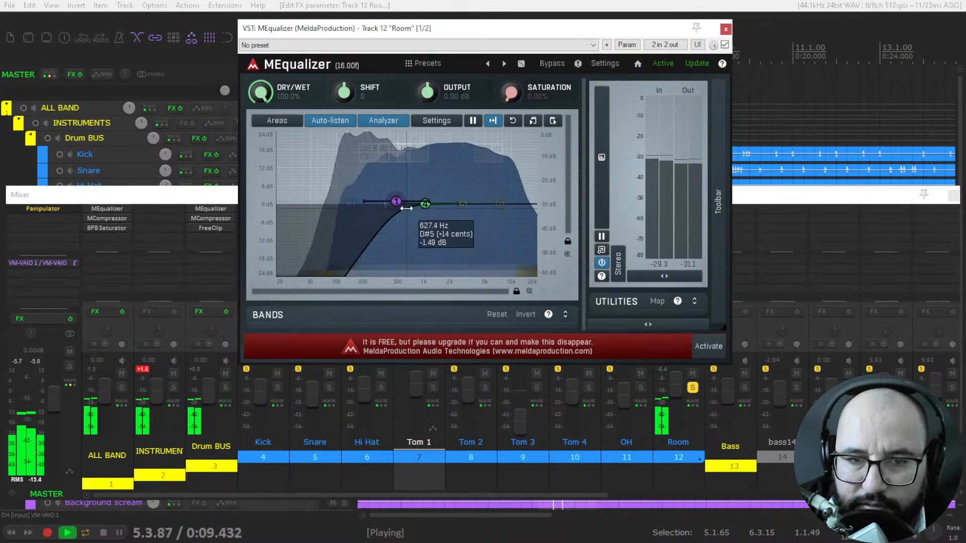
{"action": "left_click_drag", "start_coordinate": [397, 201], "coordinate": [401, 201]}
{"action": "key", "text": "space"}
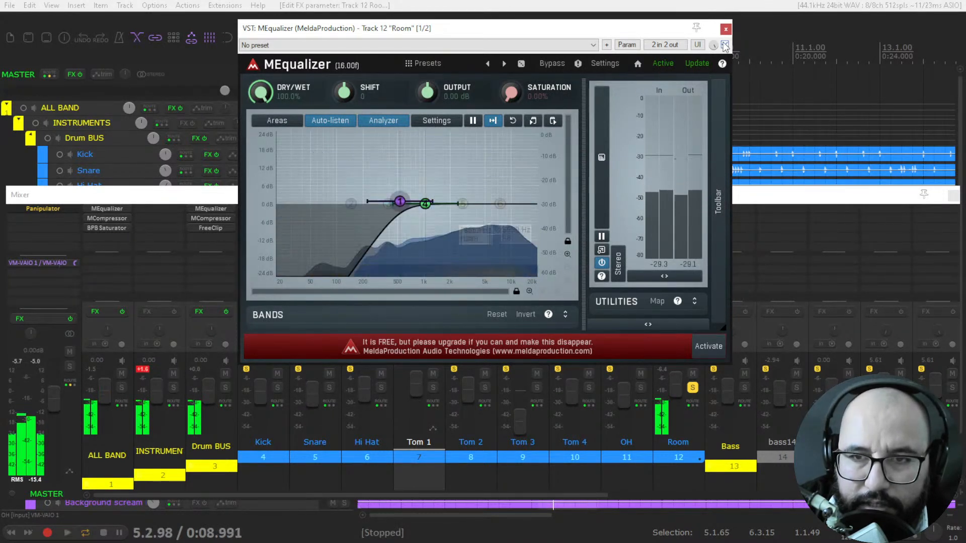
{"action": "left_click", "coordinate": [725, 30]}
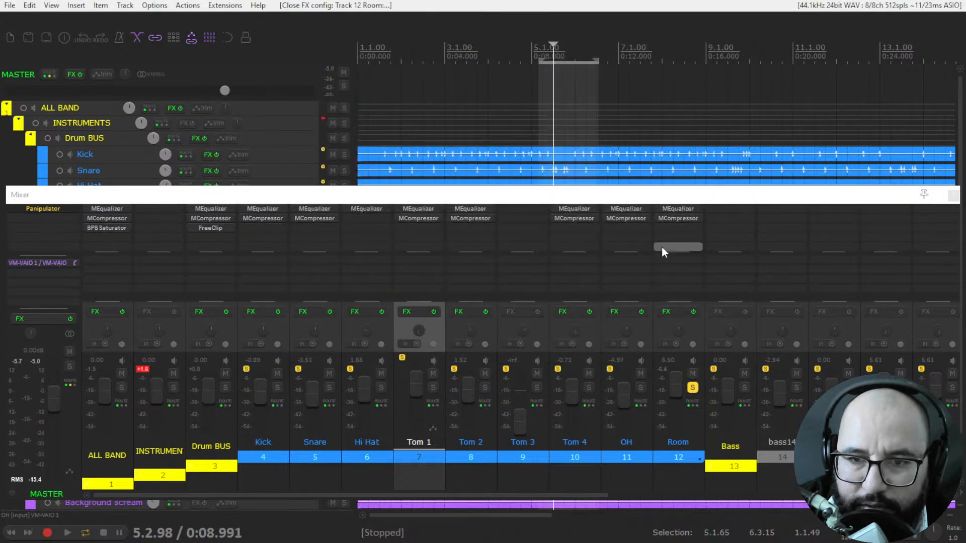
- Set Room's MCompressor to a 4.44:1 ratio, -47.6 dB threshold, 0.10 ms attack and 6.6 ms release
{"action": "left_click", "coordinate": [677, 218]}
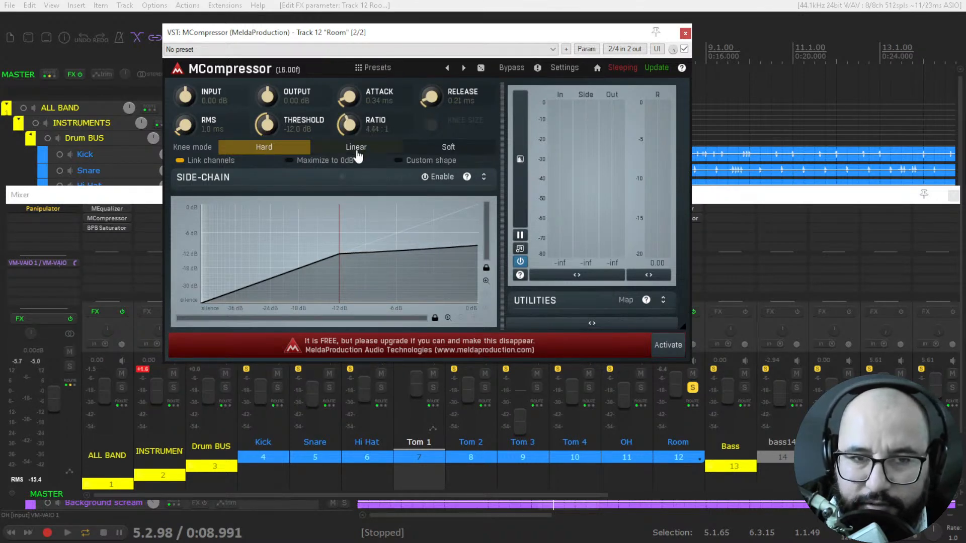
{"action": "key", "text": "space"}
{"action": "mouse_move", "coordinate": [263, 124]}
{"action": "left_mouse_down"}
{"action": "mouse_move", "coordinate": [264, 155]}
{"action": "mouse_move", "coordinate": [265, 120]}
{"action": "left_mouse_up"}
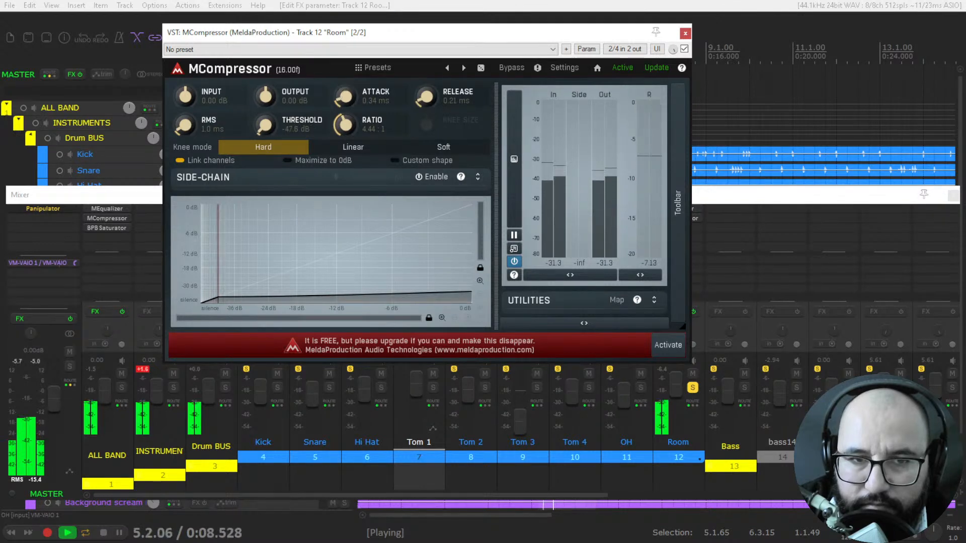
{"action": "left_click_drag", "start_coordinate": [346, 97], "coordinate": [345, 99]}
{"action": "left_click_drag", "start_coordinate": [416, 106], "coordinate": [416, 103]}
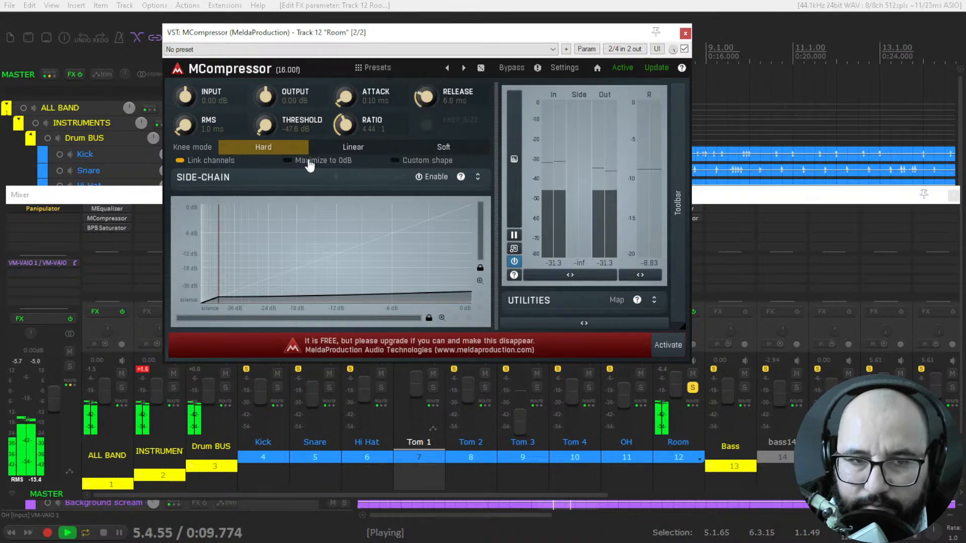
- Raise Room's compressor output to +2.30 dB and compare the sound with the compressor bypassed and active
{"action": "left_click", "coordinate": [684, 50]}
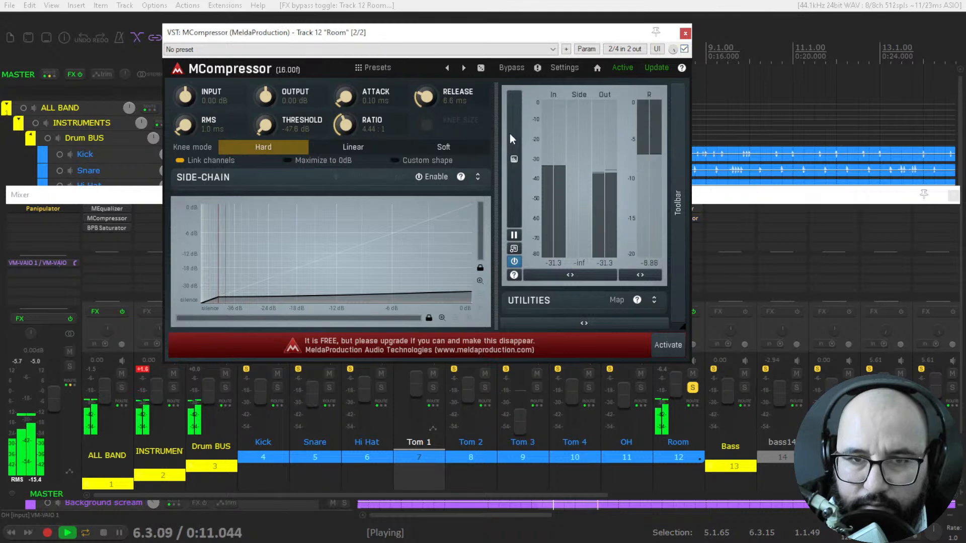
{"action": "left_click_drag", "start_coordinate": [259, 96], "coordinate": [259, 89]}
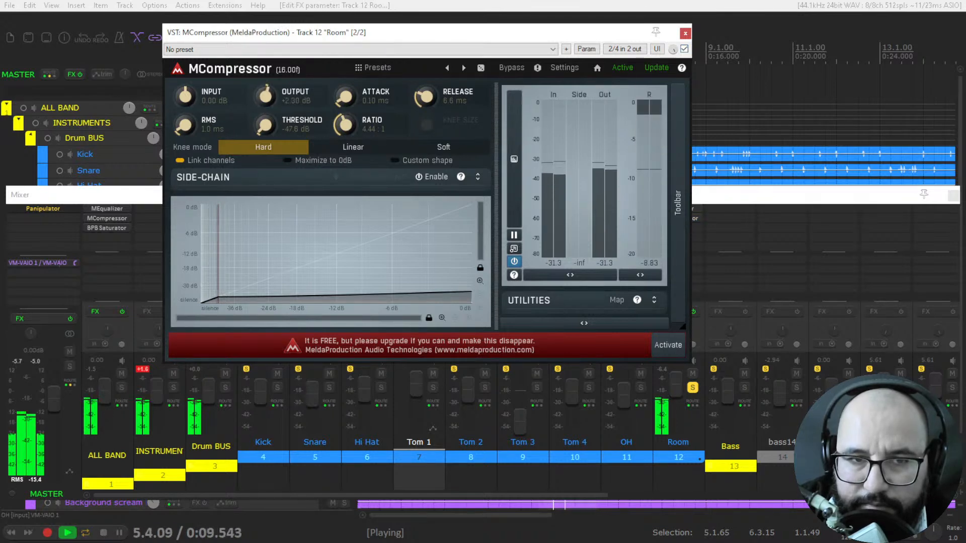
{"action": "left_click", "coordinate": [684, 49]}
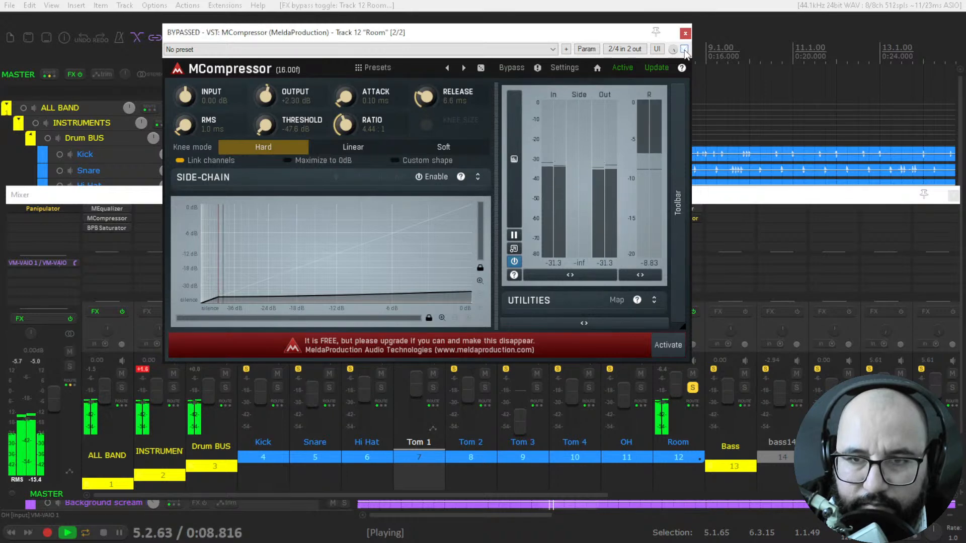
{"action": "left_click", "coordinate": [685, 49]}
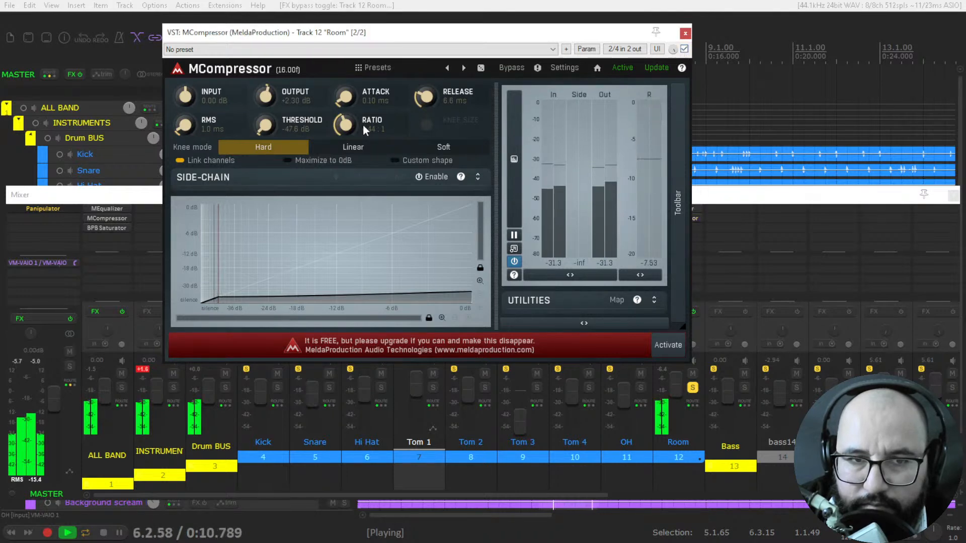
- Shorten Room's compressor attack to 0.022 ms, compare it bypassed and active, and close the compressor
{"action": "left_click_drag", "start_coordinate": [350, 103], "coordinate": [346, 116]}
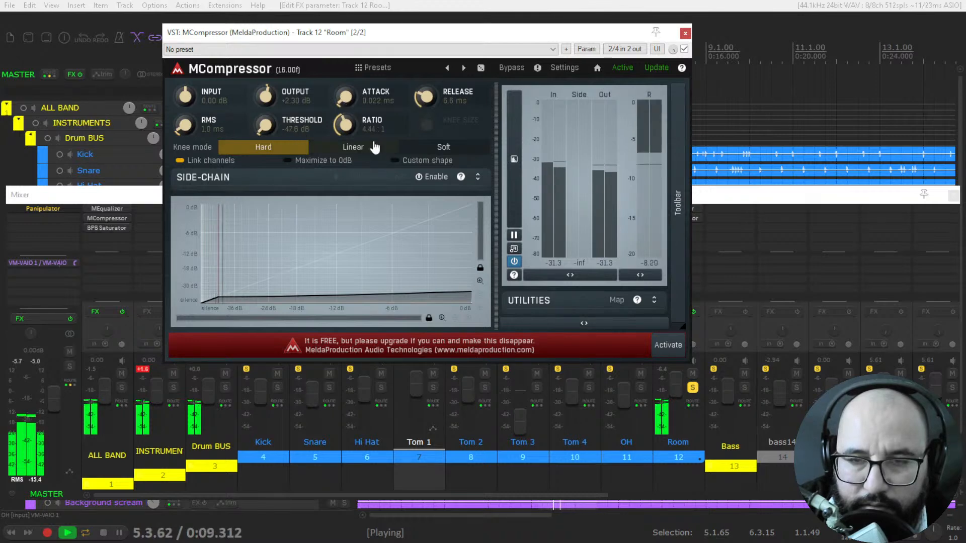
{"action": "left_click", "coordinate": [684, 50]}
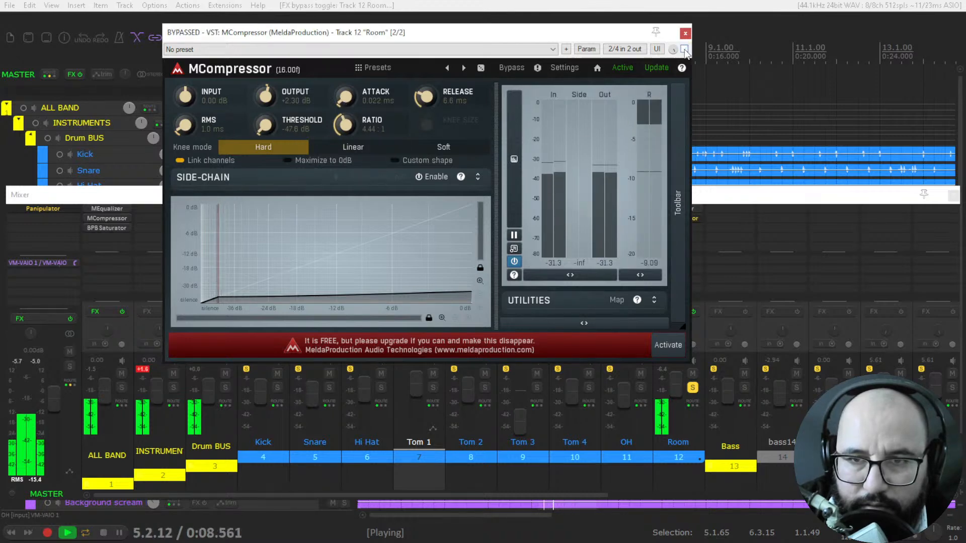
{"action": "left_click", "coordinate": [685, 49]}
{"action": "key", "text": "space"}
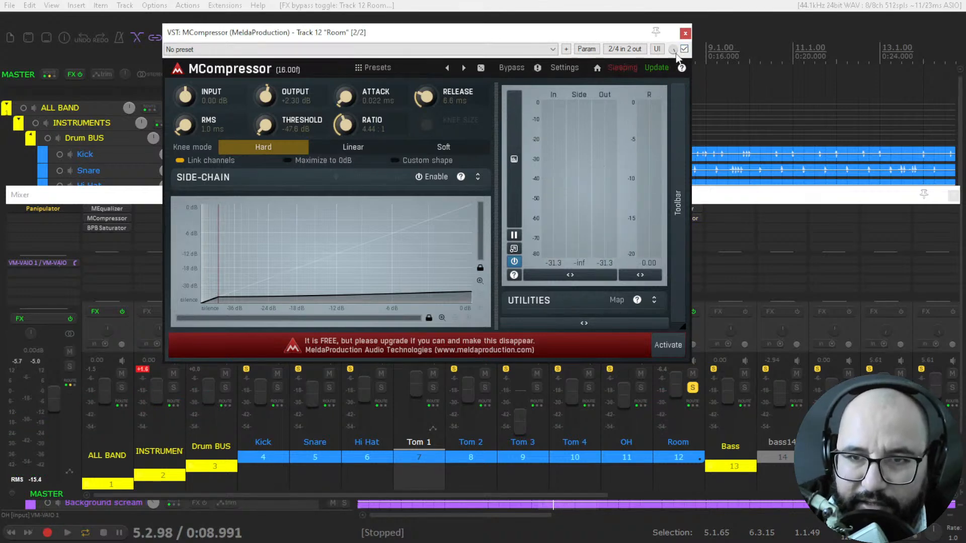
{"action": "left_click", "coordinate": [685, 34]}
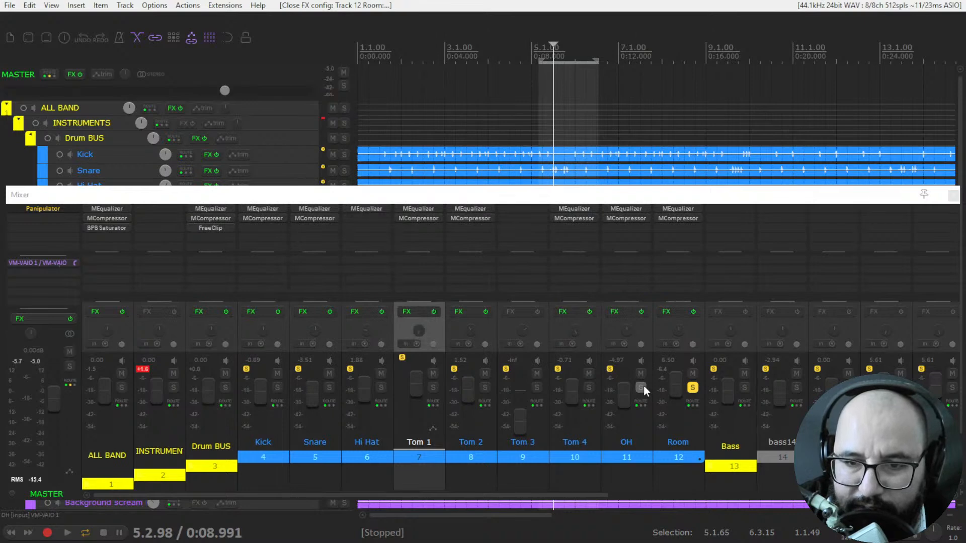
- Solo the Drum BUS instead of Room and compare the drum loop with OH and Room muted and unmuted
{"action": "left_click", "coordinate": [693, 387]}
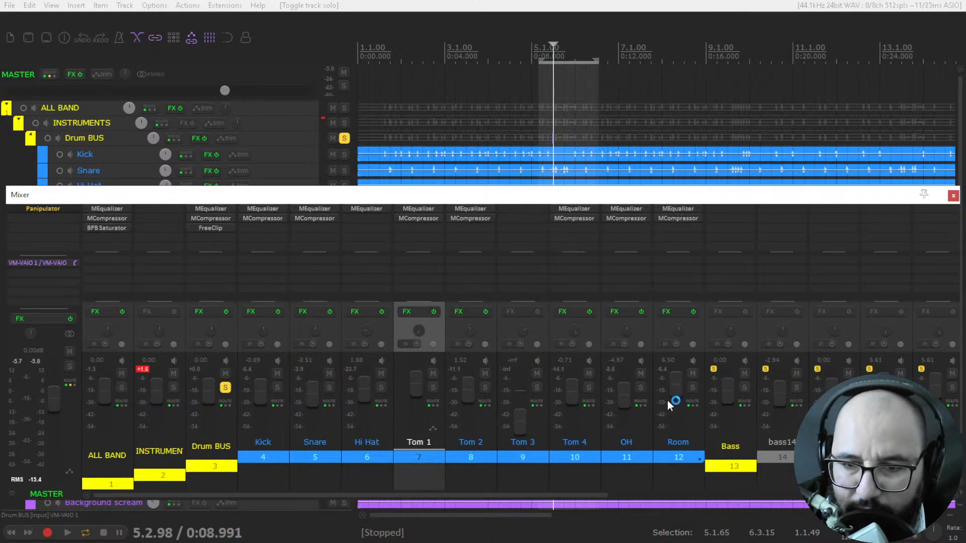
{"action": "key", "text": "space"}
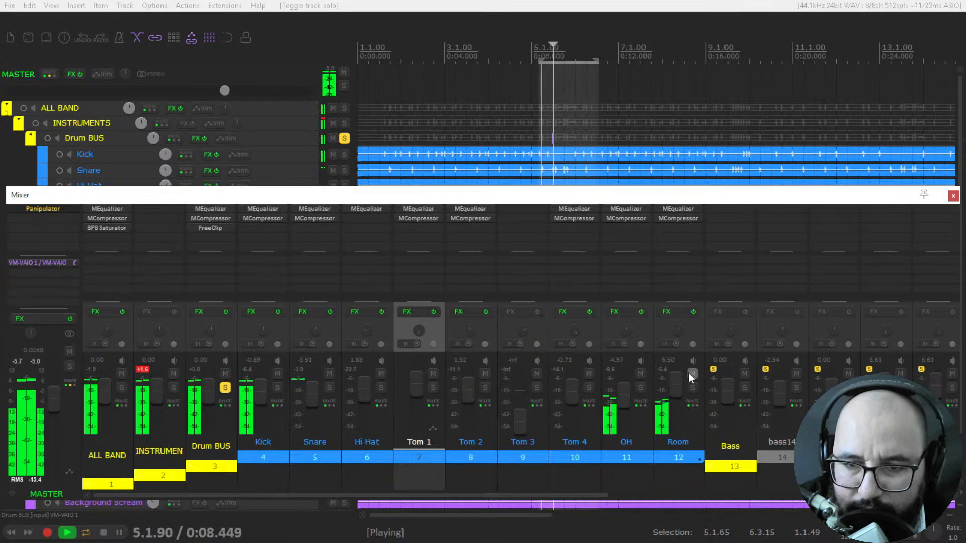
{"action": "left_click_drag", "start_coordinate": [691, 374], "coordinate": [642, 375]}
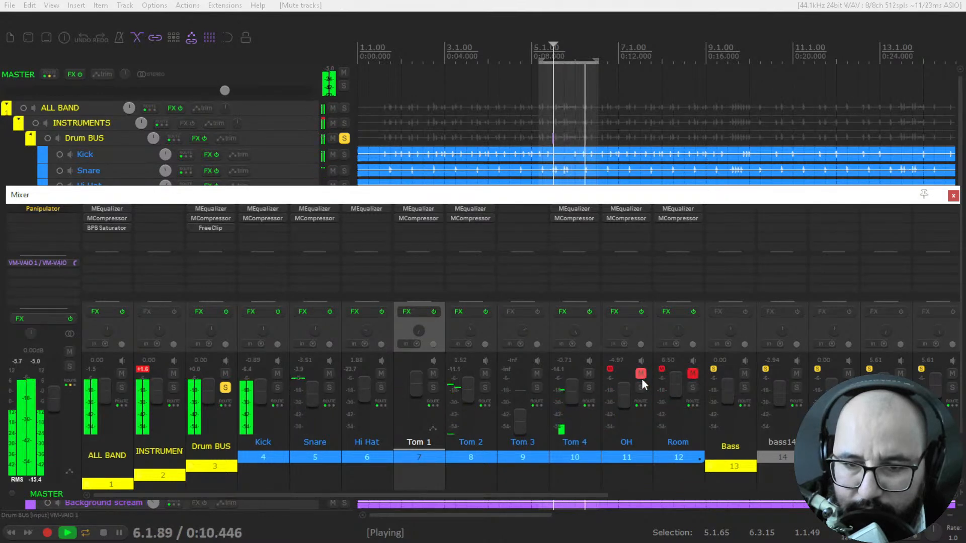
{"action": "left_click", "coordinate": [645, 377]}
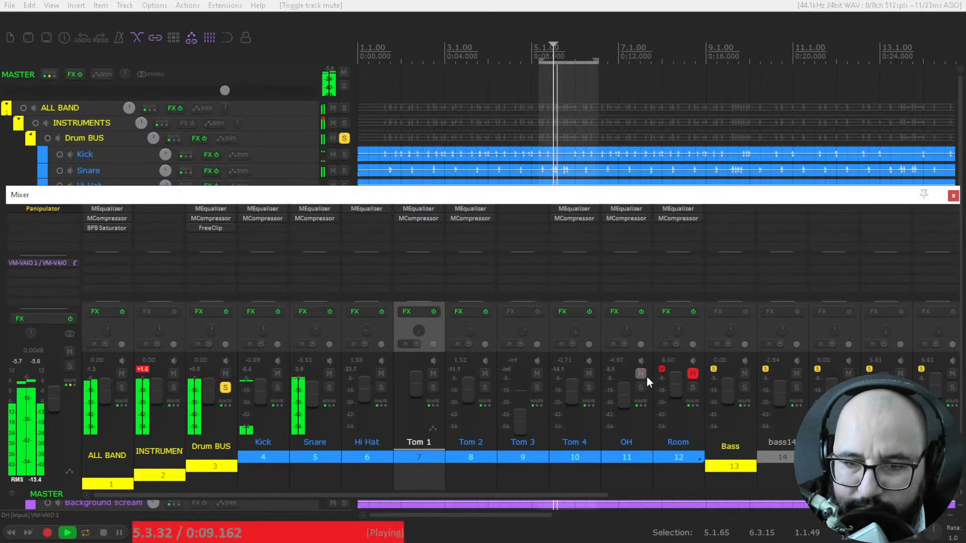
{"action": "left_click", "coordinate": [691, 373]}
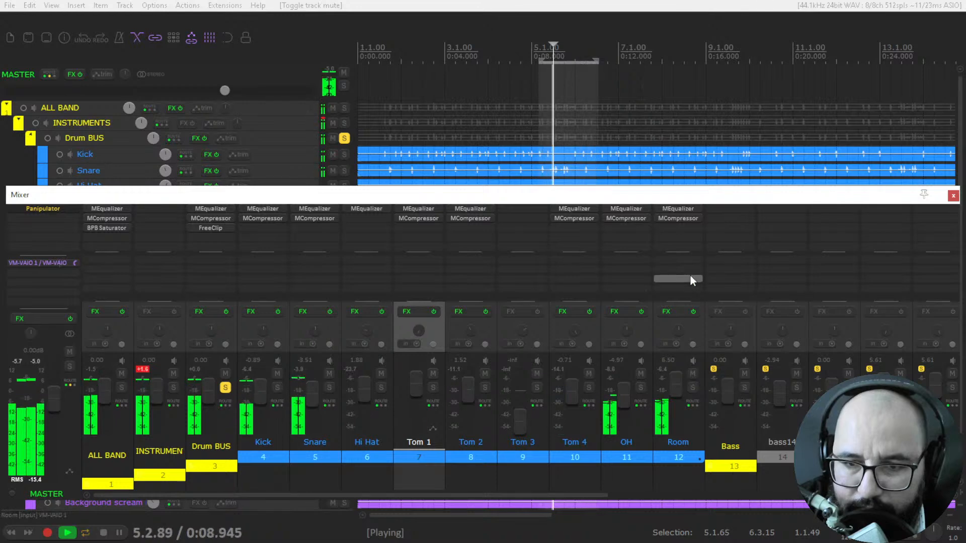
- Compare the drum loop with the OH and Room effects bypassed and active, and listen briefly to Room soloed
{"action": "left_click", "coordinate": [693, 311]}
{"action": "left_click", "coordinate": [640, 312]}
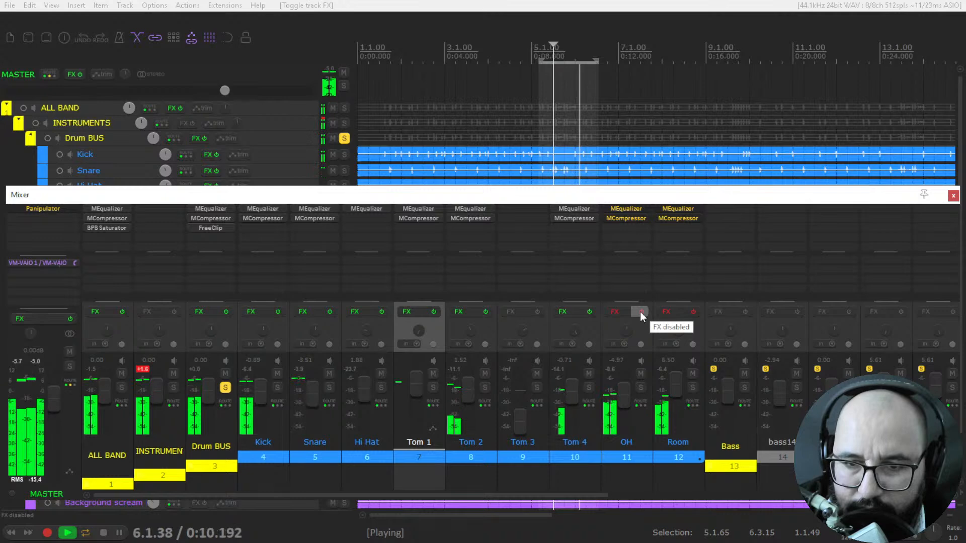
{"action": "left_click", "coordinate": [640, 312]}
{"action": "left_click", "coordinate": [688, 312]}
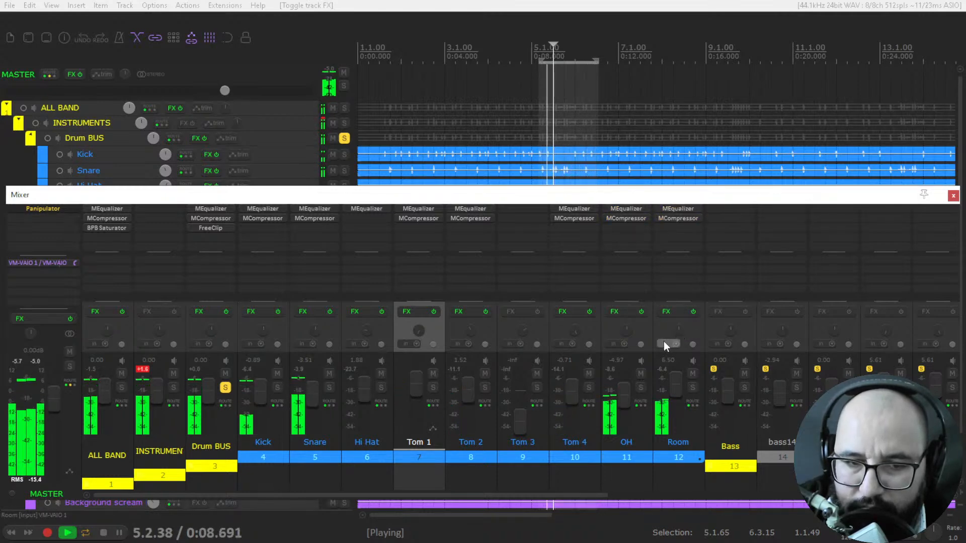
{"action": "left_click", "coordinate": [692, 388]}
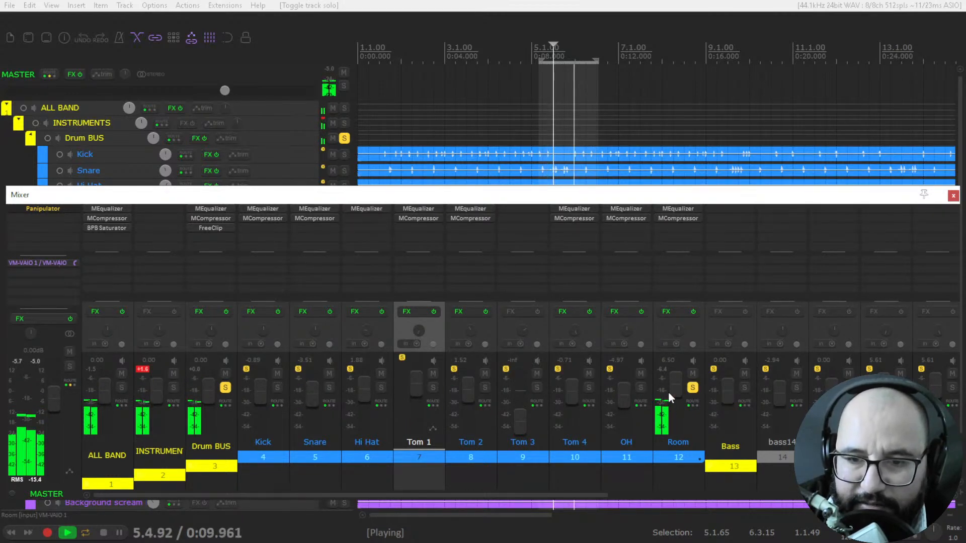
{"action": "left_click", "coordinate": [693, 388]}
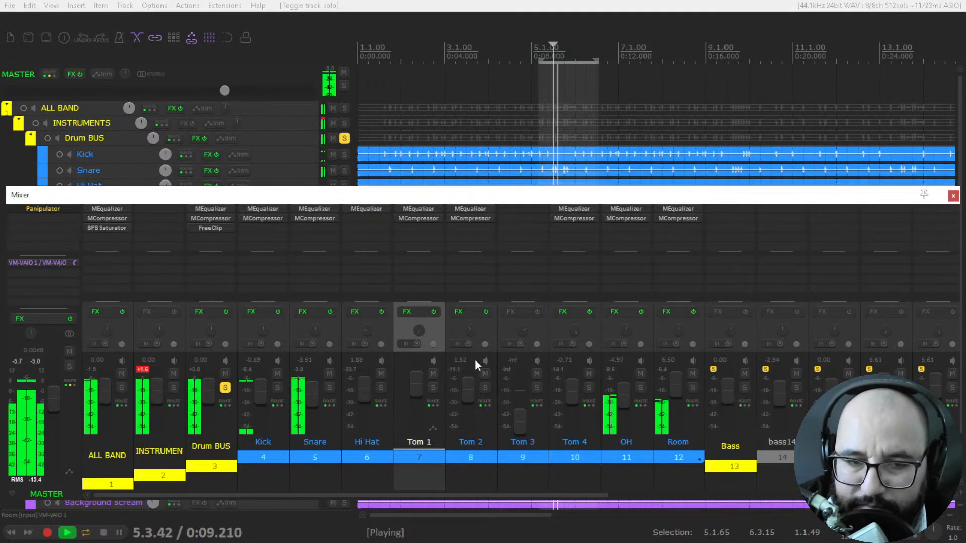
- Unsolo the Drum BUS and loop the full mix over a time selection from 19.3.51 to 33.2.62 with the mixer hidden
{"action": "left_click", "coordinate": [226, 387]}
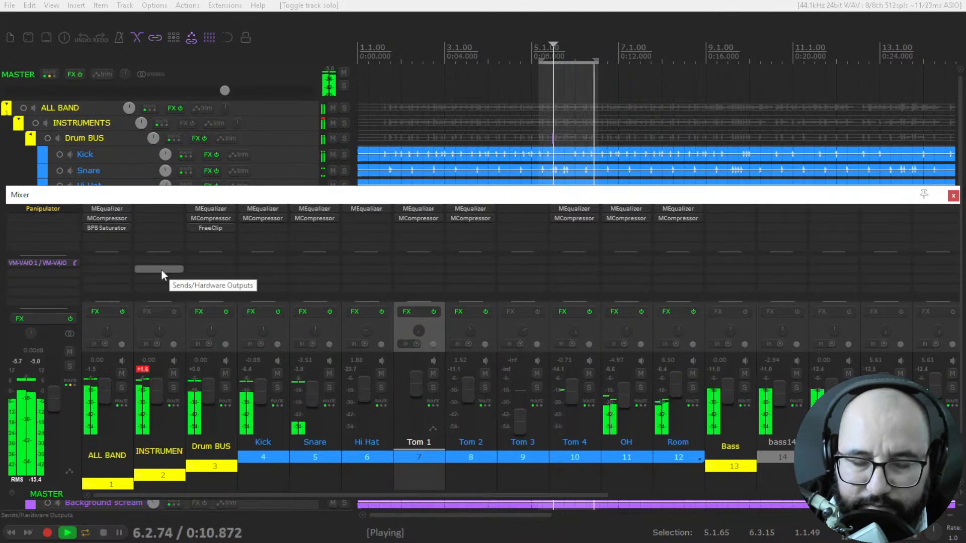
{"action": "key", "text": "space"}
{"action": "scroll", "coordinate": [580, 67], "scroll_direction": "down", "scroll_amount": 4}
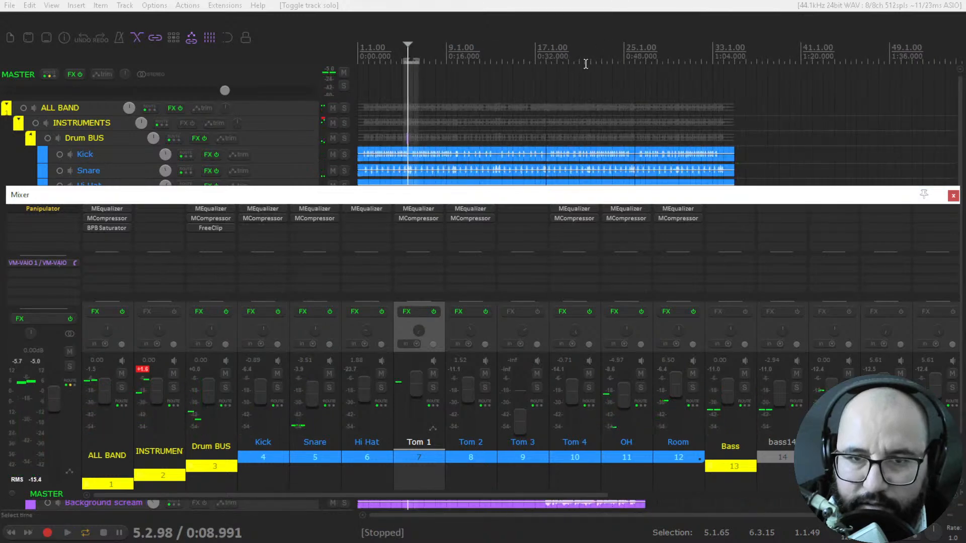
{"action": "left_click_drag", "start_coordinate": [568, 56], "coordinate": [716, 60]}
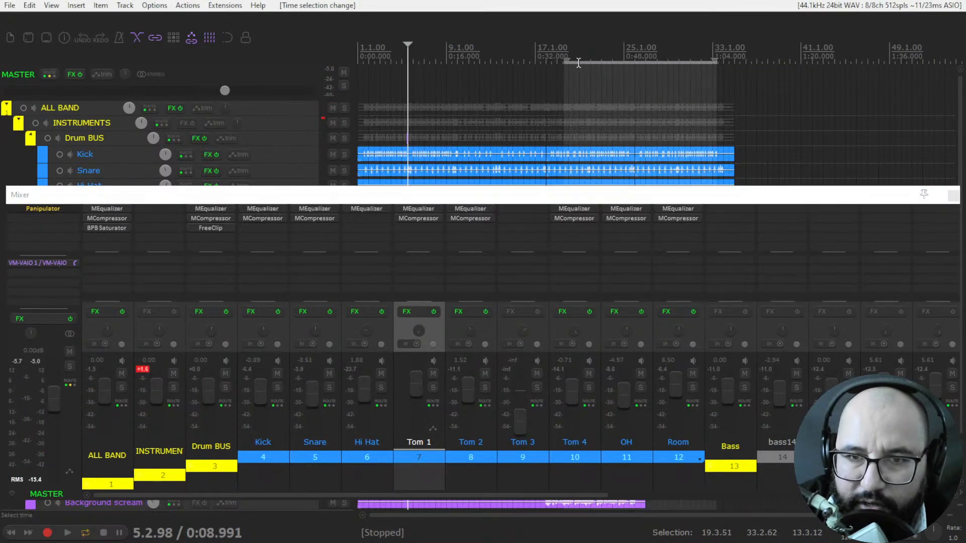
{"action": "key", "text": "space"}
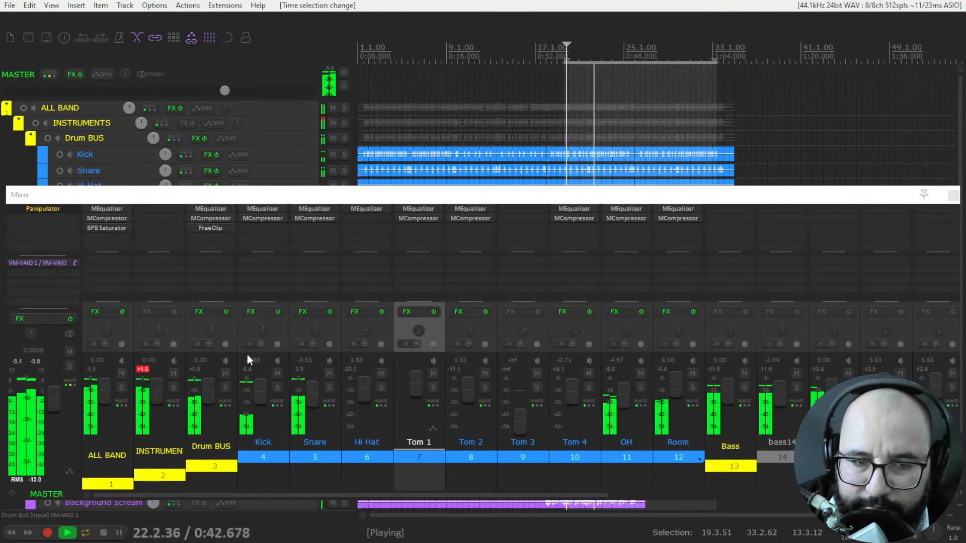
{"action": "key", "text": "ctrl+m"}
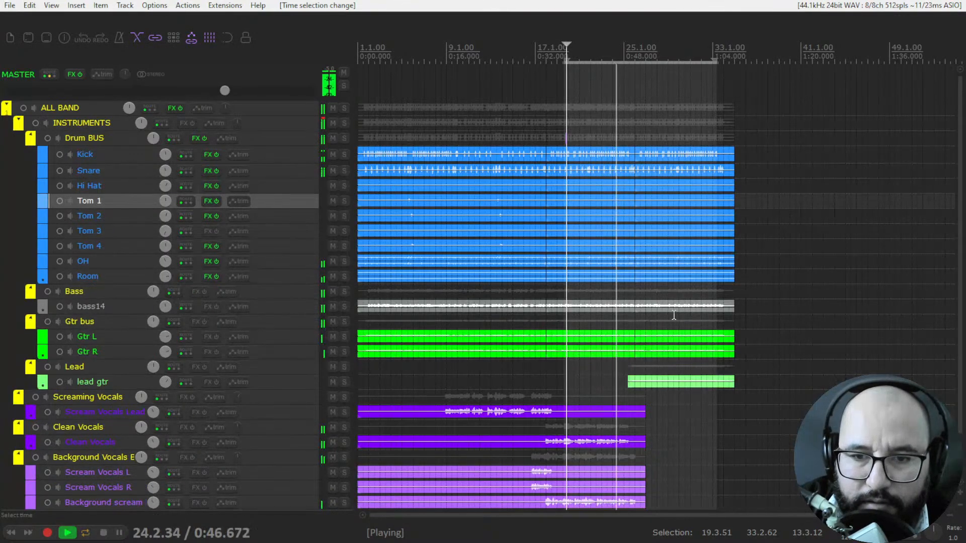
- Compare the full mix with the master output in mono and stereo, leaving it in mono
{"action": "left_click", "coordinate": [147, 74]}
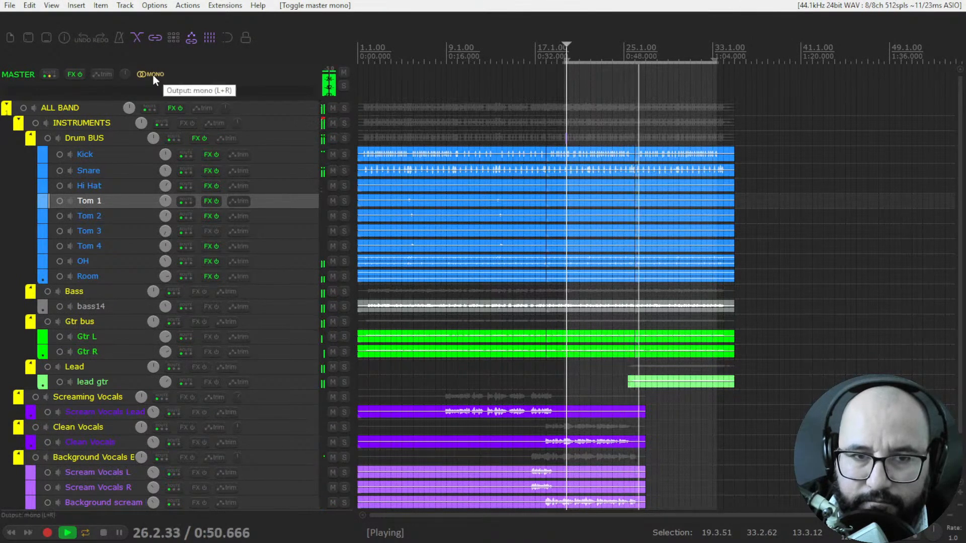
{"action": "left_click", "coordinate": [153, 75]}
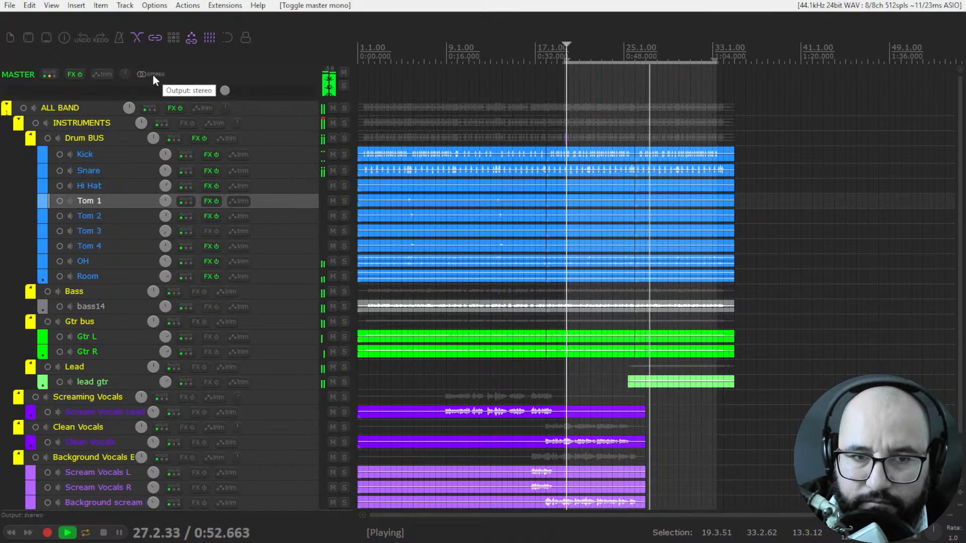
{"action": "left_click", "coordinate": [153, 75]}
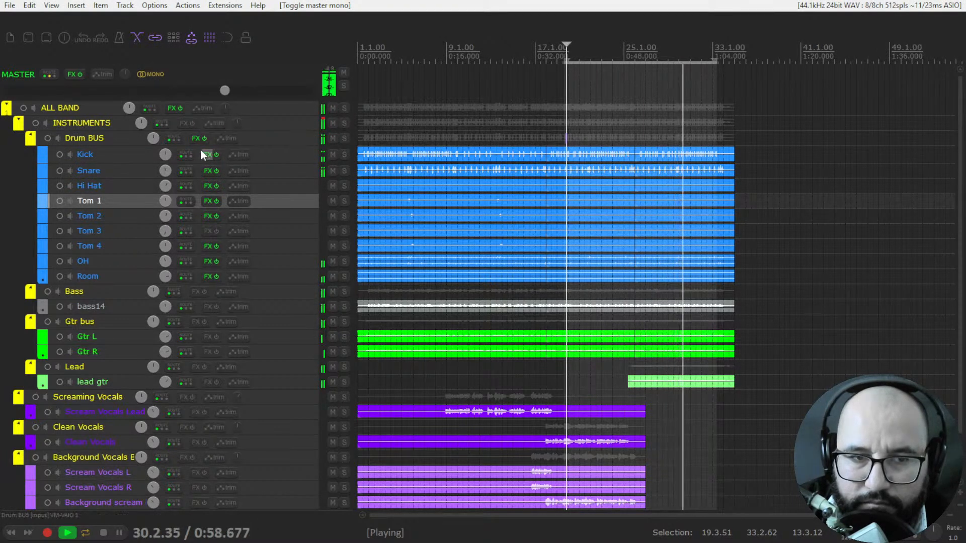
{"action": "key", "text": "space"}
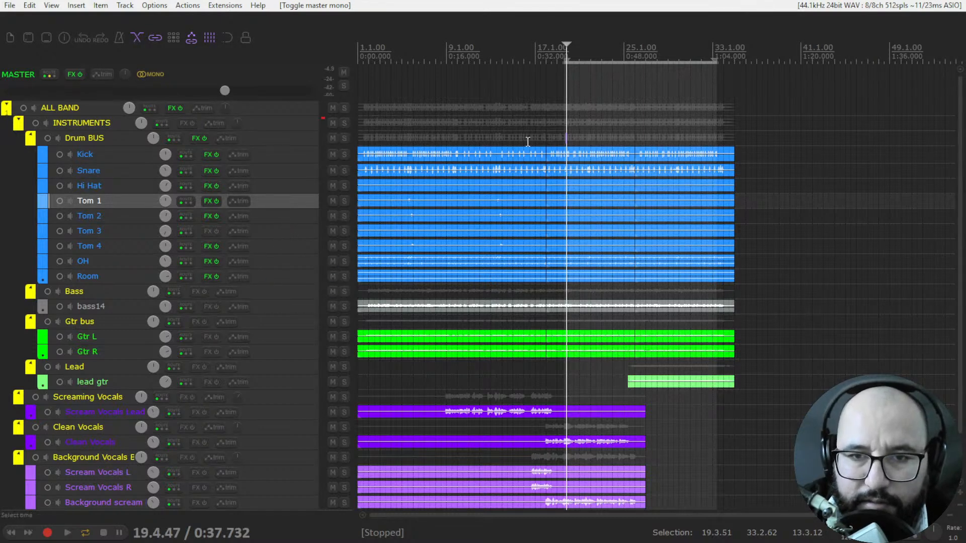
- Compare the mono mix with the effects of the Drum BUS and all its drum tracks bypassed and active
{"action": "key", "text": "space"}
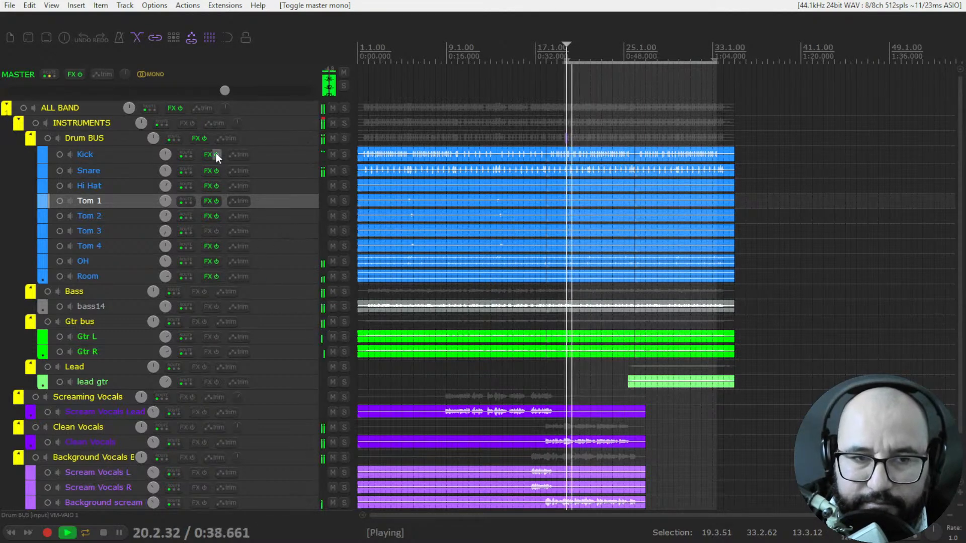
{"action": "left_click", "coordinate": [205, 138]}
{"action": "mouse_move", "coordinate": [209, 141]}
{"action": "left_mouse_down"}
{"action": "mouse_move", "coordinate": [218, 263]}
{"action": "mouse_move", "coordinate": [254, 276]}
{"action": "left_mouse_up"}
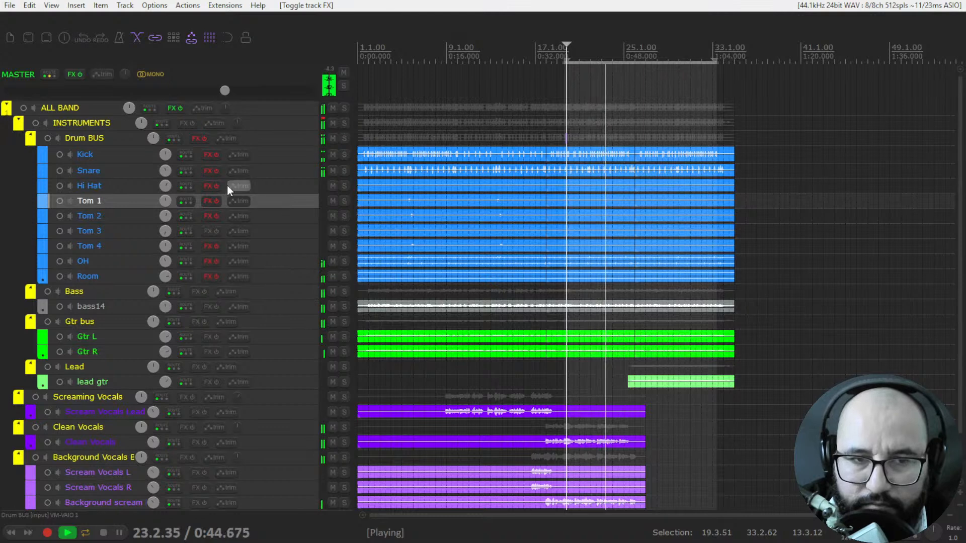
{"action": "mouse_move", "coordinate": [204, 140]}
{"action": "left_mouse_down"}
{"action": "mouse_move", "coordinate": [216, 155]}
{"action": "mouse_move", "coordinate": [217, 277]}
{"action": "left_mouse_up"}
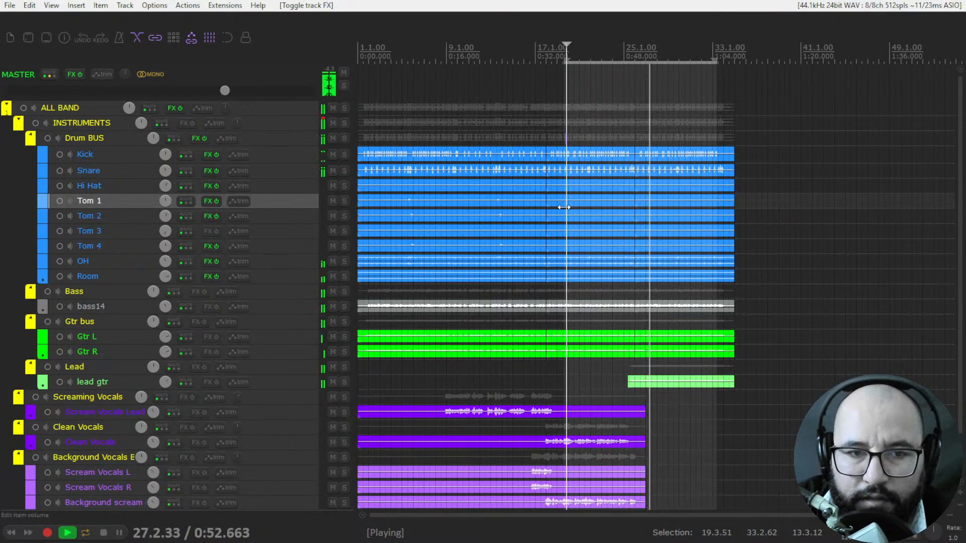
{"action": "key", "text": "space"}
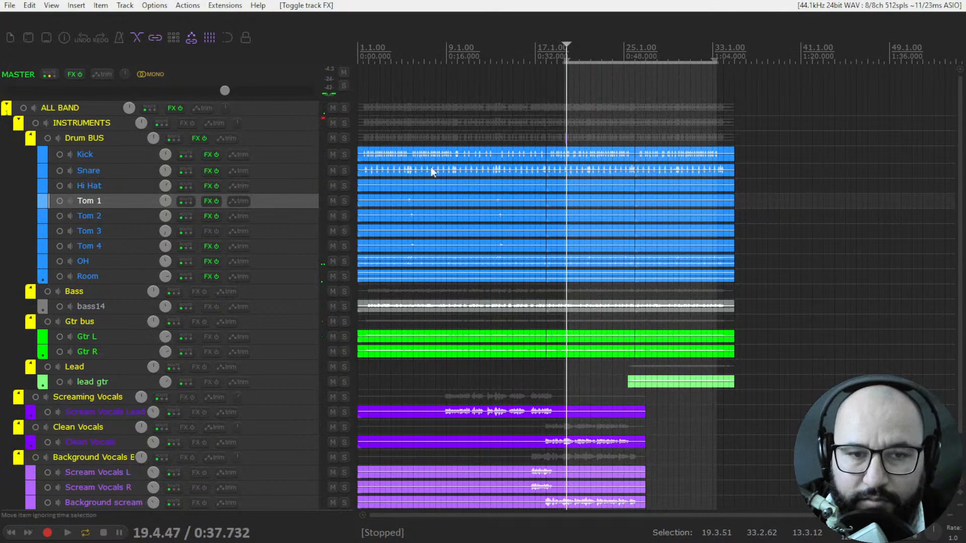
- Return the master output to stereo and compare the mix with the drum effects bypassed and active
{"action": "key", "text": "space"}
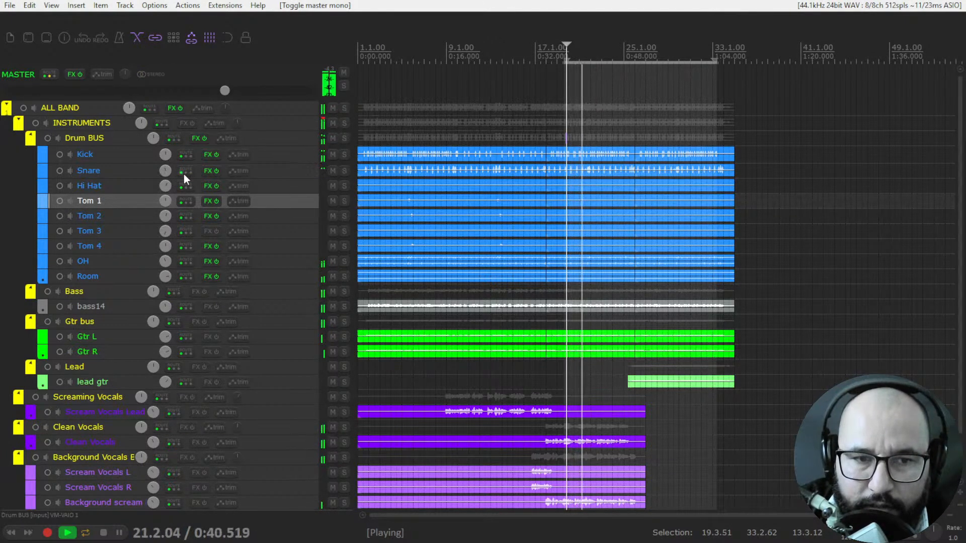
{"action": "left_click", "coordinate": [203, 138]}
{"action": "mouse_move", "coordinate": [215, 153]}
{"action": "left_mouse_down"}
{"action": "mouse_move", "coordinate": [222, 285]}
{"action": "mouse_move", "coordinate": [207, 140]}
{"action": "left_mouse_up"}
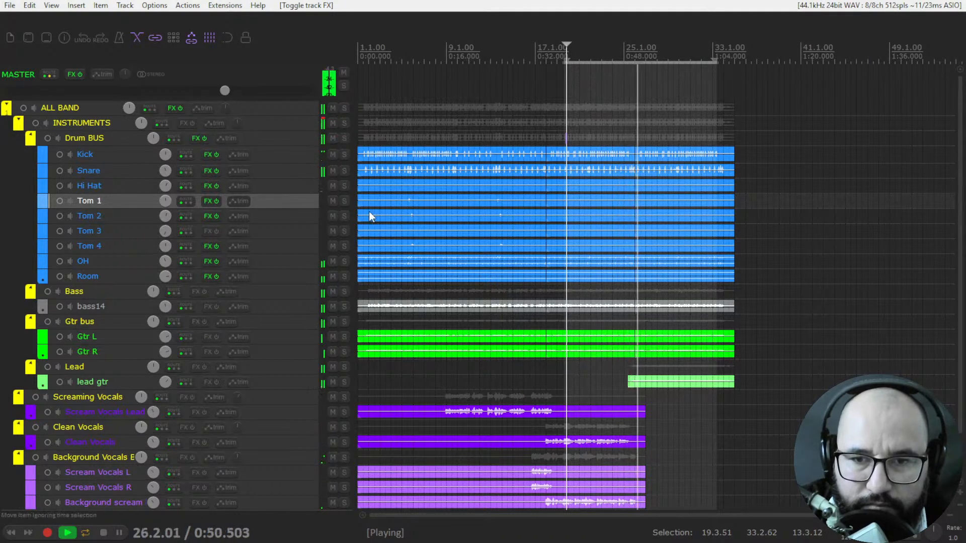
- Replay the full mix from 20.1.34, check it in mono against stereo, and stop playback
{"action": "left_click", "coordinate": [566, 64]}
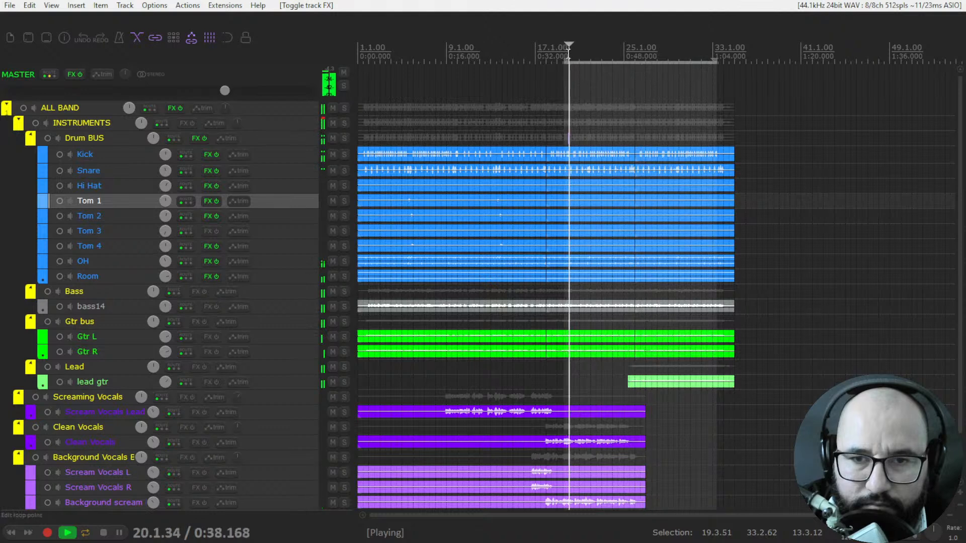
{"action": "key", "text": "space"}
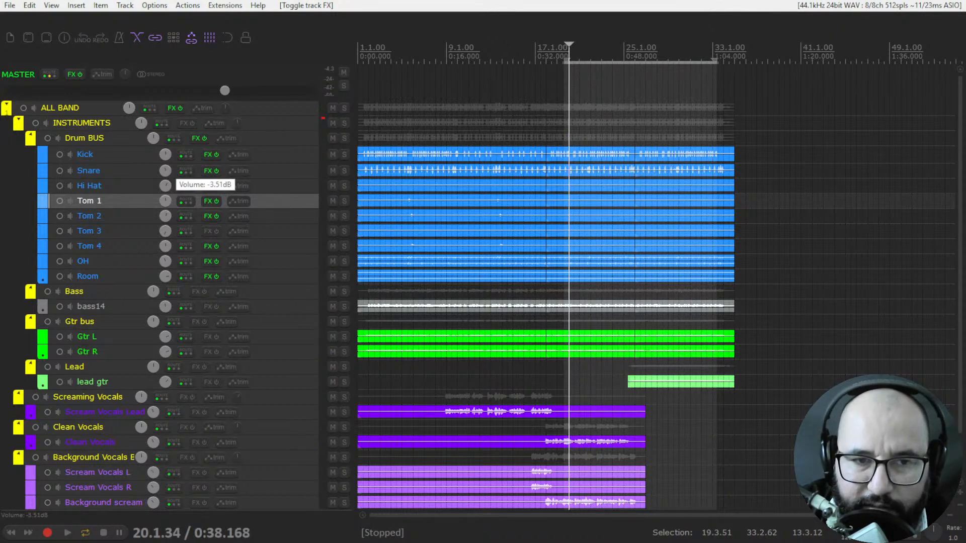
{"action": "key", "text": "space"}
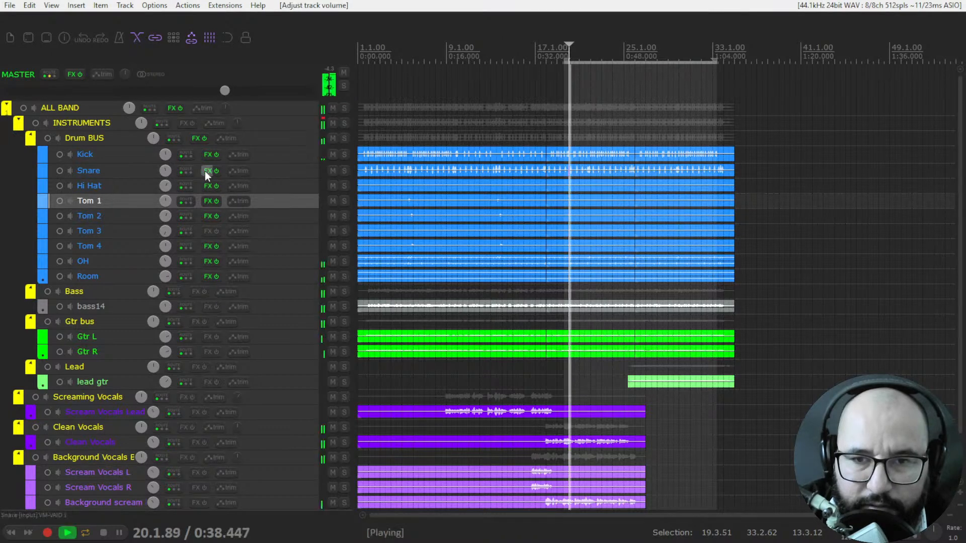
{"action": "left_click", "coordinate": [151, 75]}
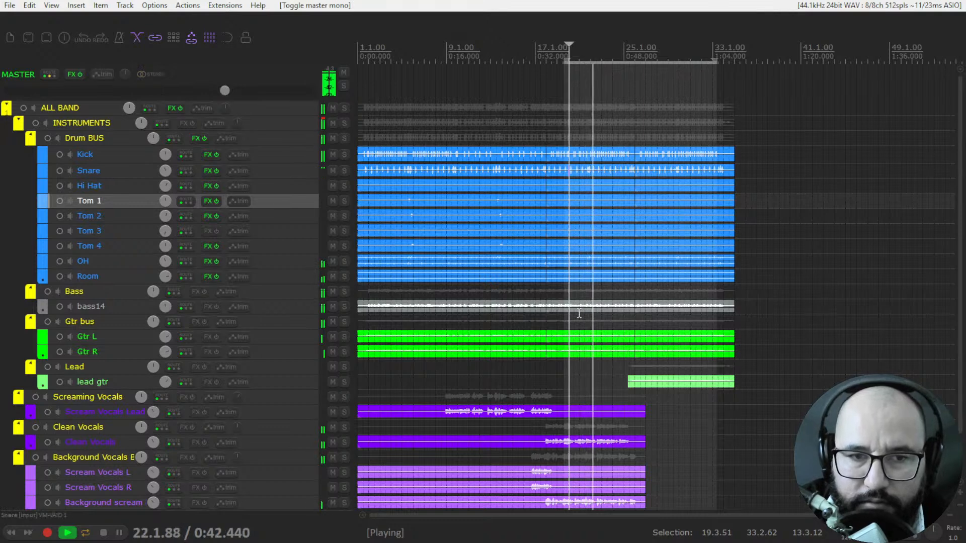
{"action": "key", "text": "space"}
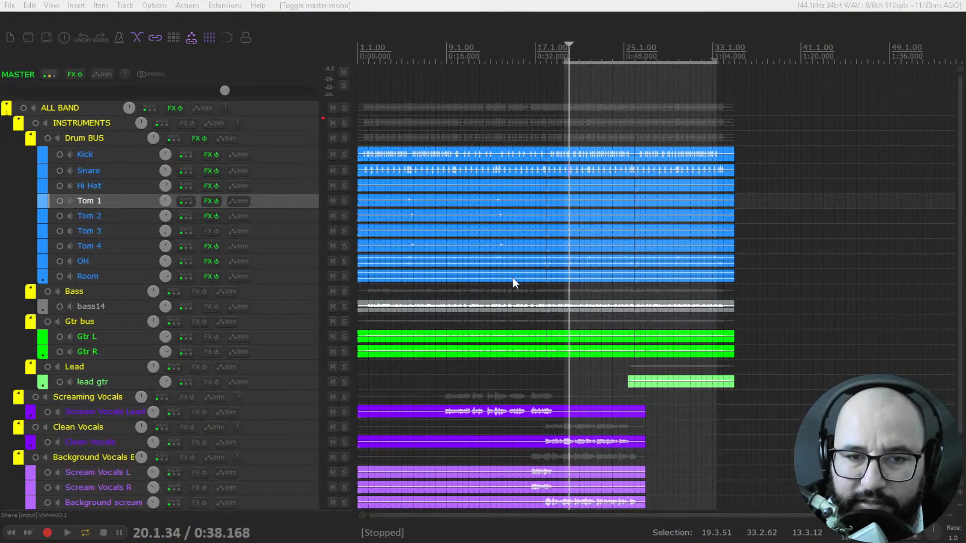
- Switch to the music production website in the browser and show its list of free guides and tools
{"action": "key", "text": "alt+Tab"}
{"action": "left_click", "coordinate": [121, 417]}
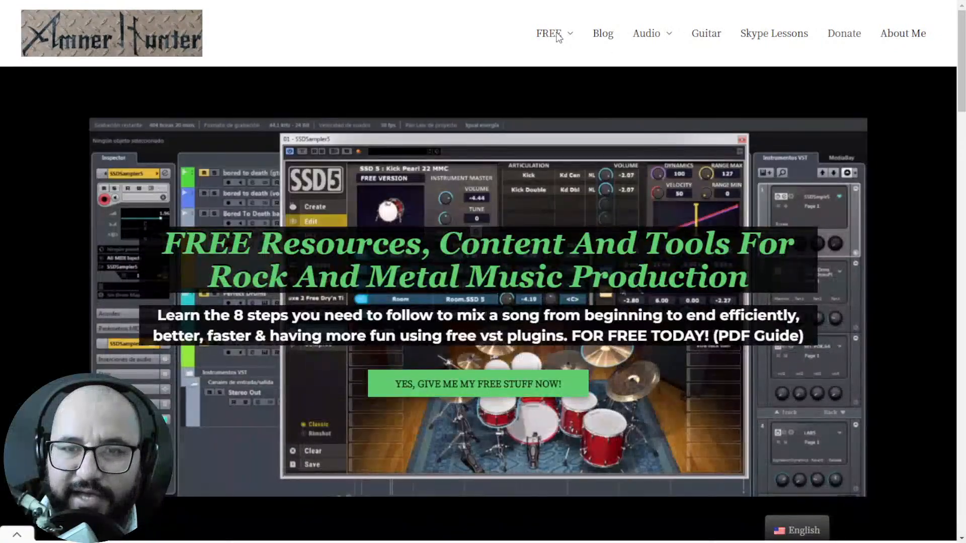
{"action": "mouse_move", "coordinate": [571, 43]}
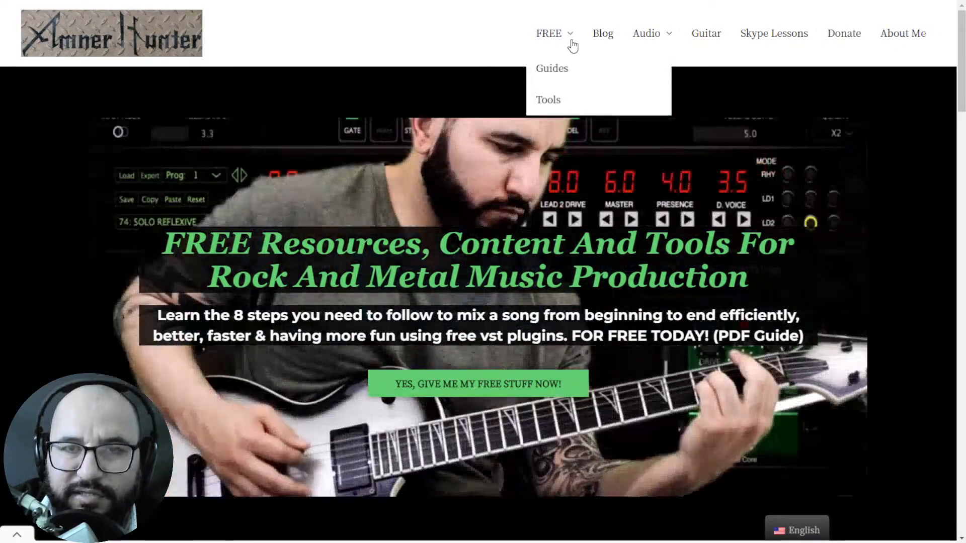